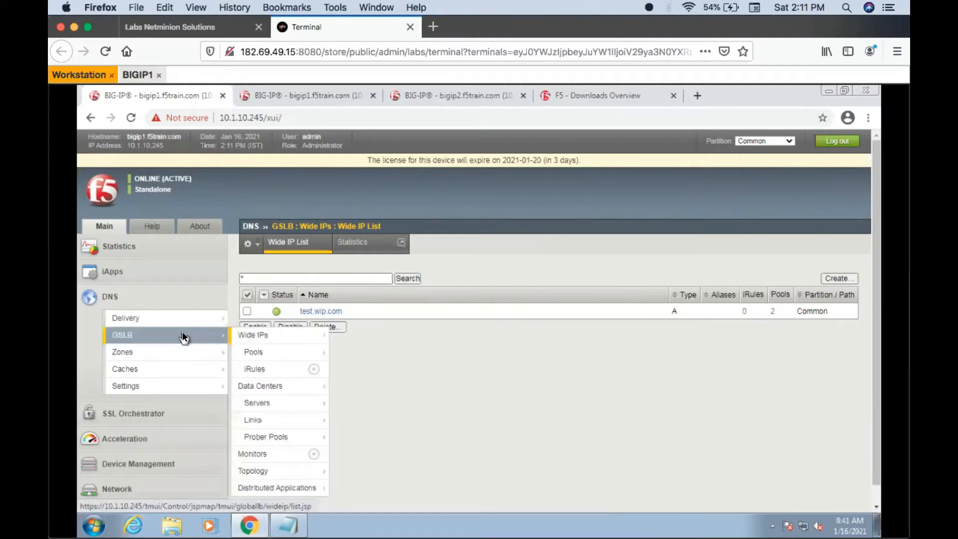
- View the GSLB pool list, and log in to bigip2.f5train.com with the administrator username and account password
click(259, 352)
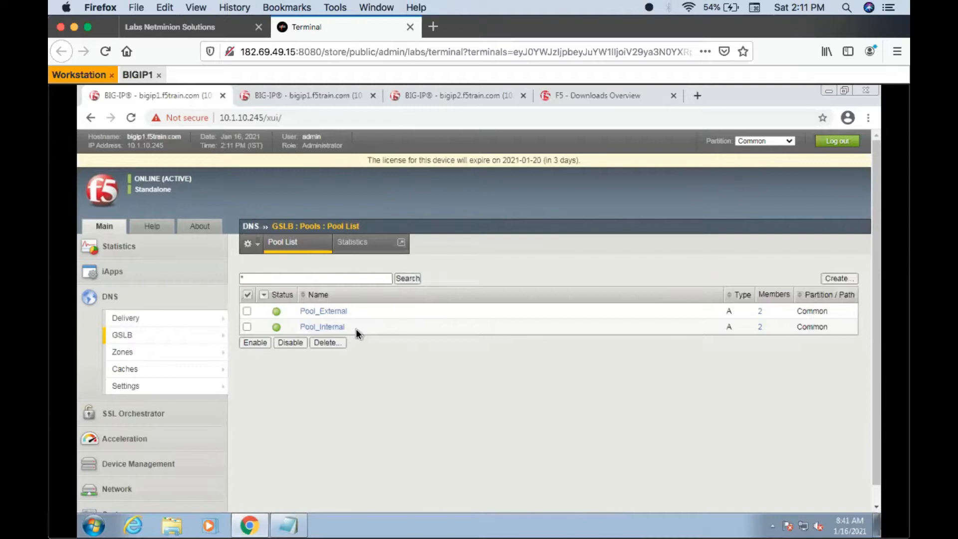
click(434, 94)
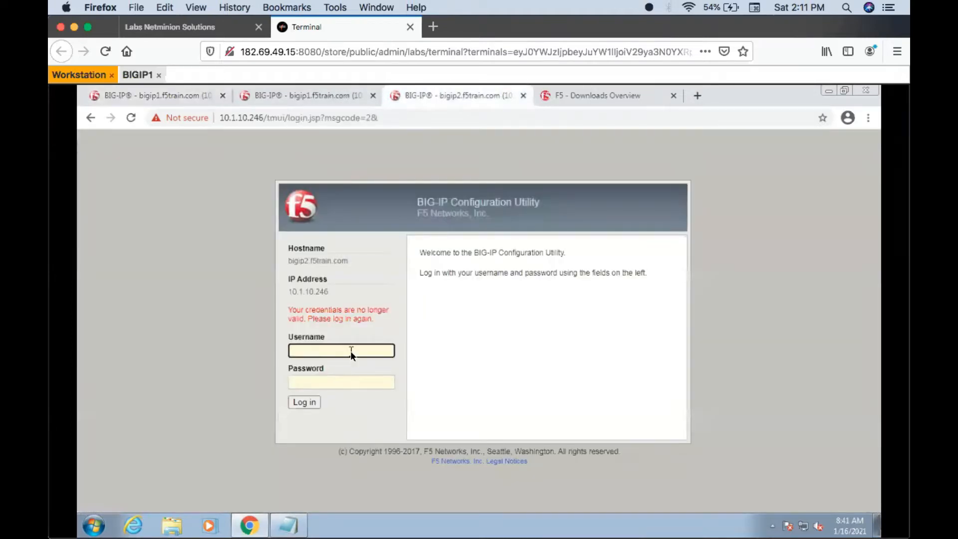
text(admin)
key(Tab)
text(adm)
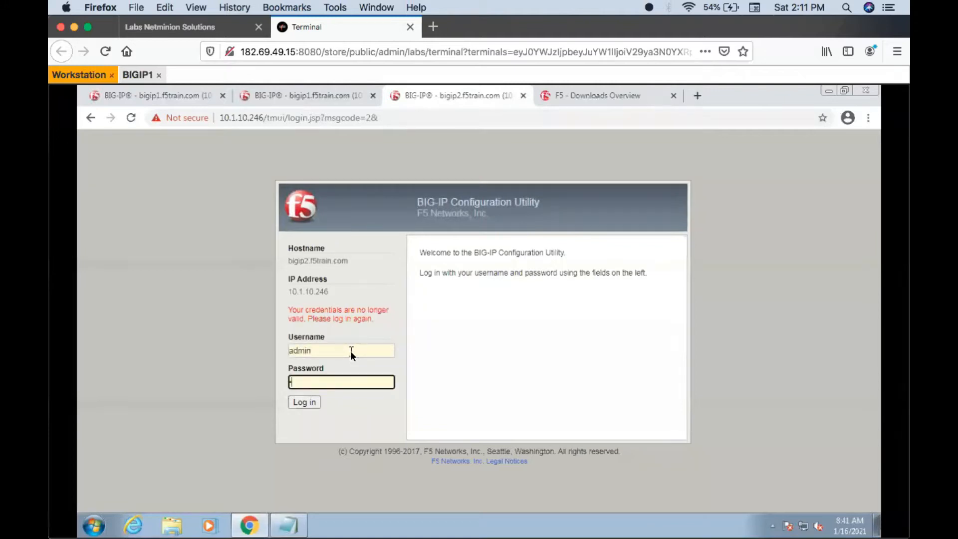
text(in)
key(Return)
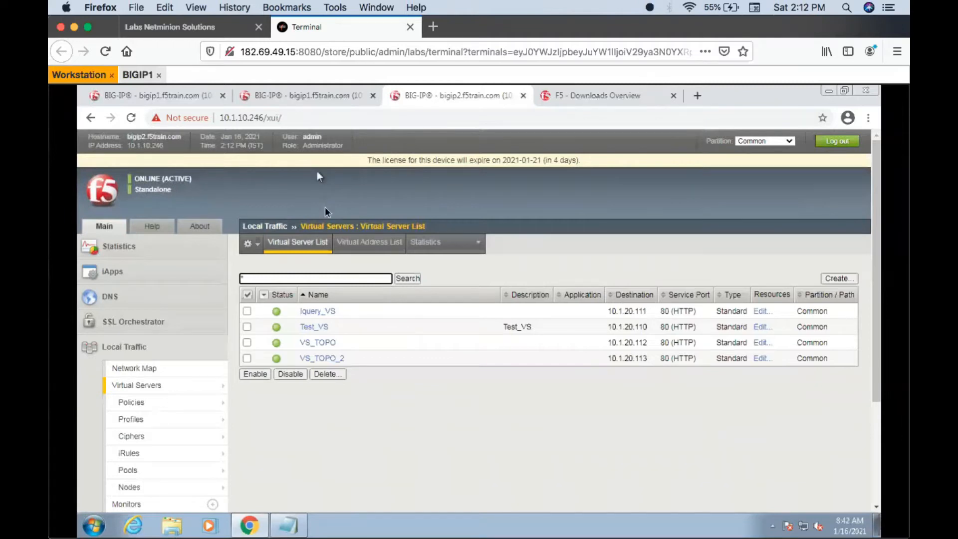
- Return to the bigip1 GSLB pool list and select Pool_External and Pool_Internal
click(188, 96)
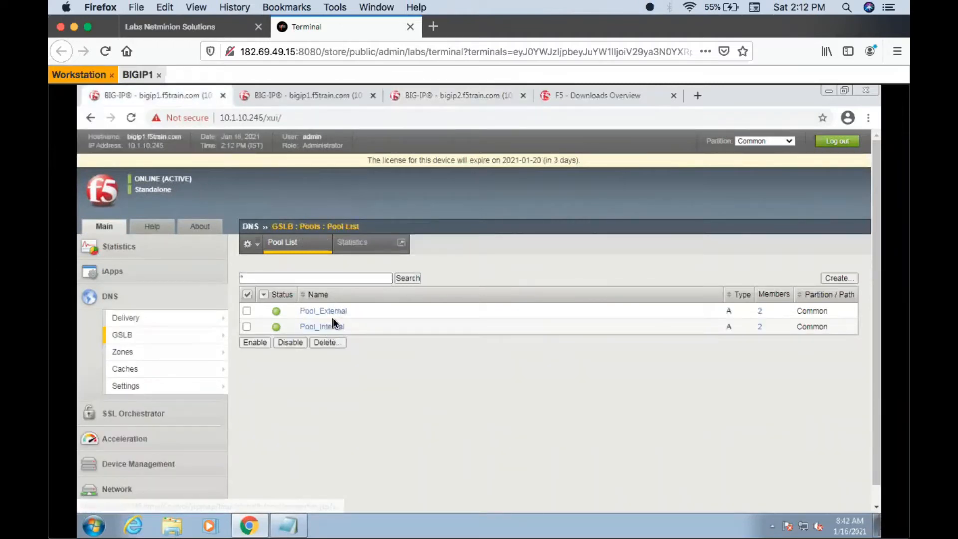
click(246, 327)
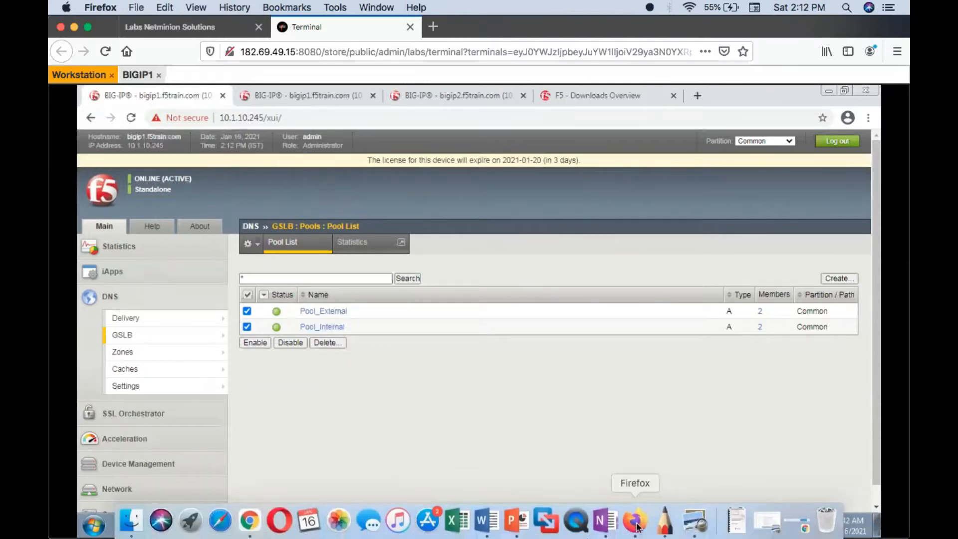
- Switch to SketchBook and handwrite the underlined heading "Global Availability" on the blank canvas
click(665, 521)
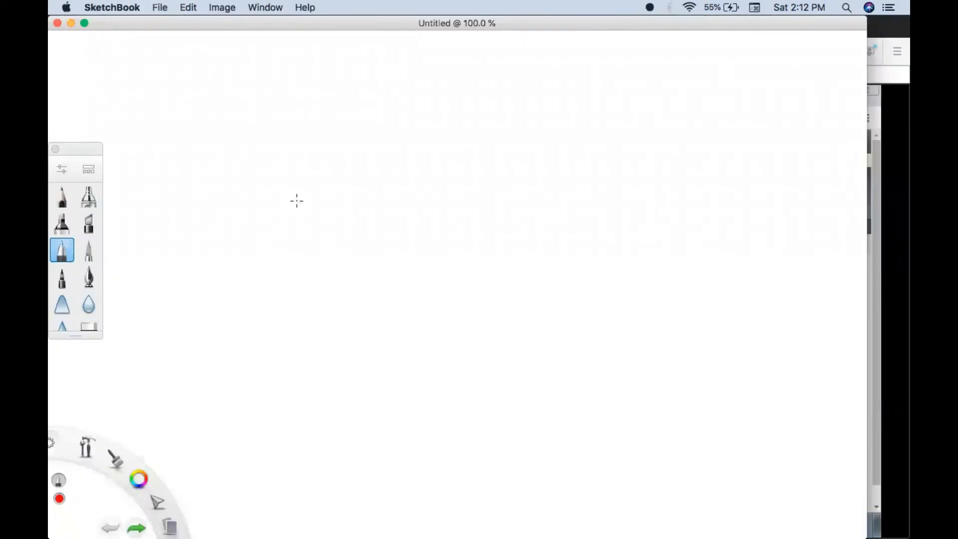
drag(252, 94, 248, 134)
mouse_move(269, 92)
mouse_down()
mouse_move(268, 115)
mouse_move(372, 99)
mouse_move(378, 115)
mouse_move(501, 90)
mouse_move(519, 99)
mouse_move(521, 116)
mouse_up()
drag(219, 131, 536, 128)
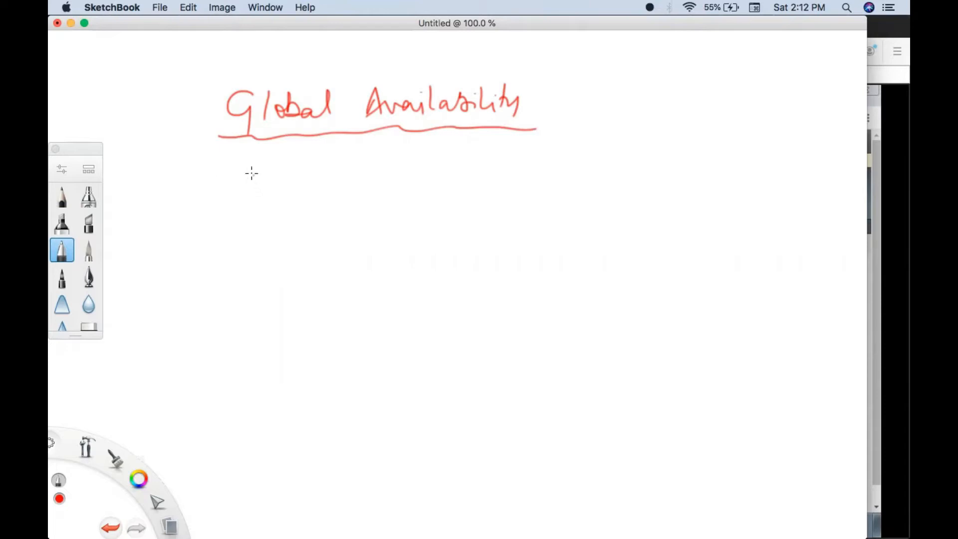
- Write the underlined site names "London" and "Newyork" below the heading, with the line "wide ip:- test.wip.com" beneath them
mouse_move(253, 168)
mouse_down()
mouse_move(274, 180)
mouse_move(358, 178)
mouse_up()
mouse_move(512, 180)
mouse_down()
mouse_move(525, 164)
mouse_move(646, 171)
mouse_up()
drag(547, 194, 581, 194)
drag(255, 210, 292, 209)
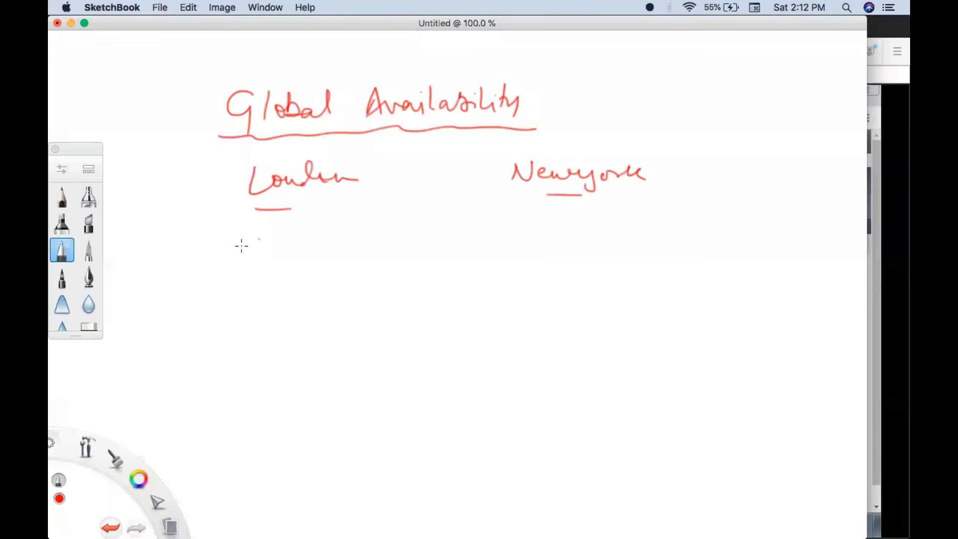
mouse_move(170, 250)
mouse_down()
mouse_move(267, 249)
mouse_move(272, 266)
mouse_move(322, 237)
mouse_move(321, 248)
mouse_move(346, 250)
mouse_move(493, 245)
mouse_up()
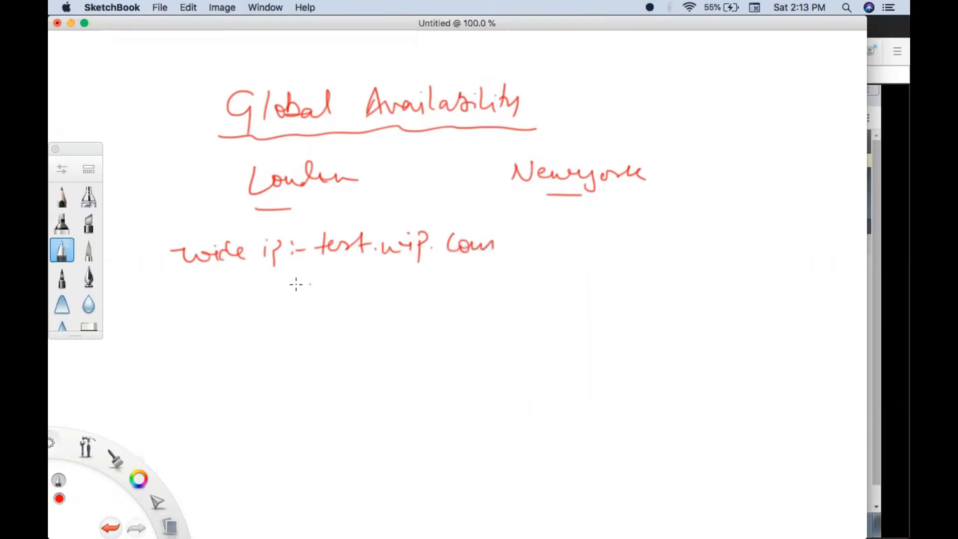
- Write "Pool 1 :- 10.1.12.110:80" below the wide IP line, led in by a small arrow
mouse_move(154, 293)
mouse_down()
mouse_move(226, 302)
mouse_move(253, 284)
mouse_move(255, 311)
mouse_move(237, 308)
mouse_move(274, 311)
mouse_move(262, 315)
mouse_up()
mouse_move(270, 313)
mouse_down()
mouse_move(319, 300)
mouse_move(344, 307)
mouse_up()
click(301, 292)
click(301, 305)
mouse_move(359, 293)
mouse_down()
mouse_move(413, 306)
mouse_move(495, 291)
mouse_move(526, 298)
mouse_move(529, 289)
mouse_up()
click(377, 298)
click(399, 301)
click(443, 298)
click(511, 295)
click(511, 303)
drag(549, 288, 548, 289)
- Write the second pool member "10.1.12.111:80" directly beneath the first member
drag(344, 325, 344, 346)
drag(360, 330, 425, 345)
click(378, 338)
click(414, 338)
mouse_move(438, 329)
mouse_down()
mouse_move(448, 344)
mouse_move(469, 345)
mouse_up()
drag(483, 327, 484, 345)
drag(498, 327, 498, 345)
click(519, 322)
click(520, 339)
mouse_move(540, 320)
mouse_down()
mouse_move(546, 328)
mouse_move(533, 325)
mouse_up()
drag(549, 327, 549, 325)
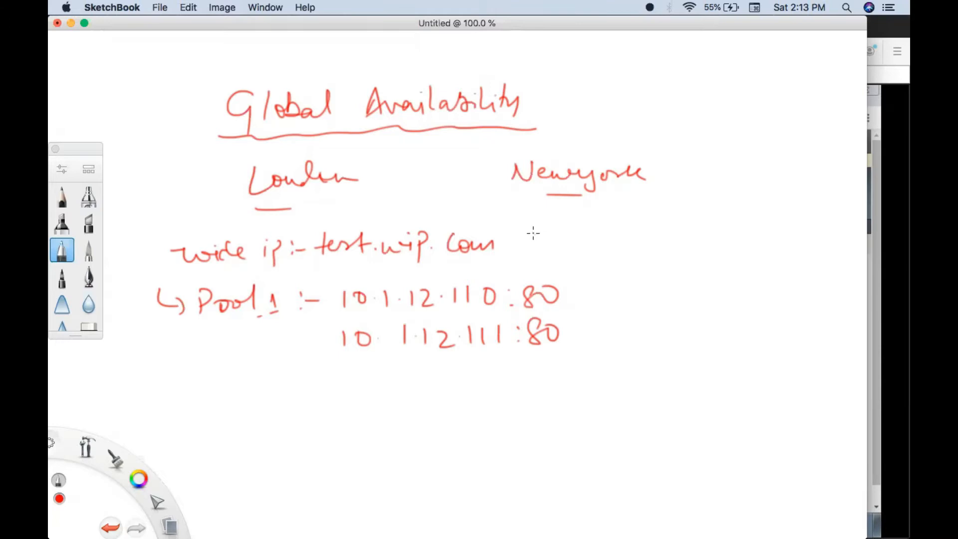
- Label the wide IP line "(wide-IP level)" and draw an arrow from Pool 1 down to the label "(Pool-level)"
mouse_move(524, 223)
mouse_down()
mouse_move(532, 264)
mouse_move(587, 240)
mouse_move(684, 250)
mouse_move(713, 248)
mouse_move(721, 233)
mouse_up()
drag(727, 228, 730, 258)
mouse_move(222, 320)
mouse_down()
mouse_move(220, 344)
mouse_move(169, 401)
mouse_move(215, 364)
mouse_move(298, 366)
mouse_up()
drag(157, 371, 169, 405)
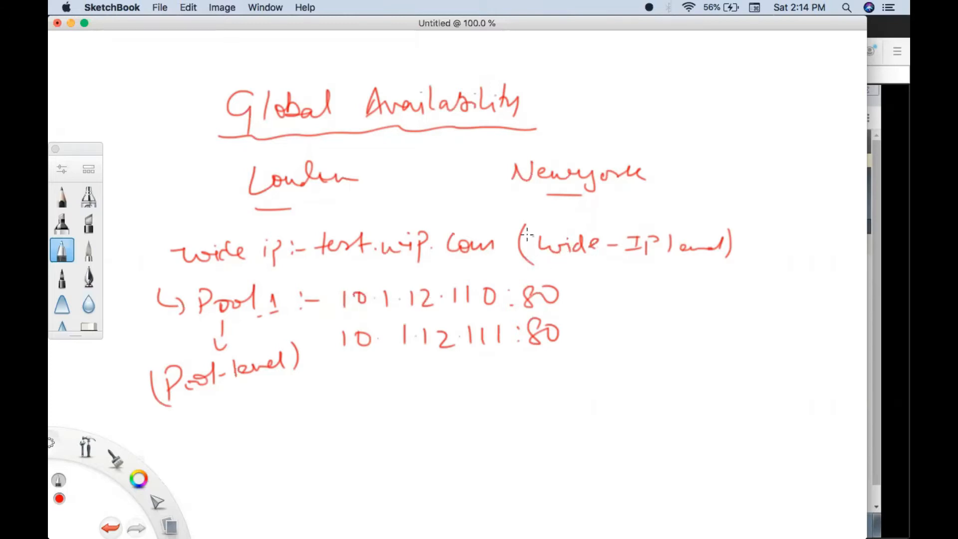
- Write "RR" beneath both the wide-IP level and the Pool-level labels
drag(608, 261, 608, 278)
drag(608, 261, 623, 277)
drag(630, 260, 630, 278)
drag(630, 261, 649, 282)
mouse_move(220, 407)
mouse_down()
mouse_move(231, 421)
mouse_move(269, 422)
mouse_up()
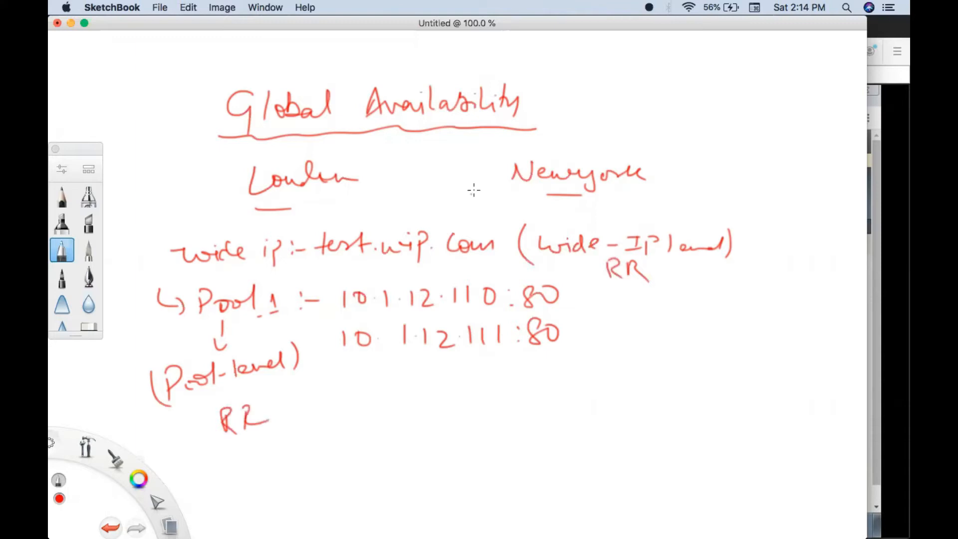
- Draw an arrow pointing to test.wip.com, and tick and underline both pool member addresses
mouse_move(467, 177)
mouse_down()
mouse_move(420, 227)
mouse_move(440, 223)
mouse_up()
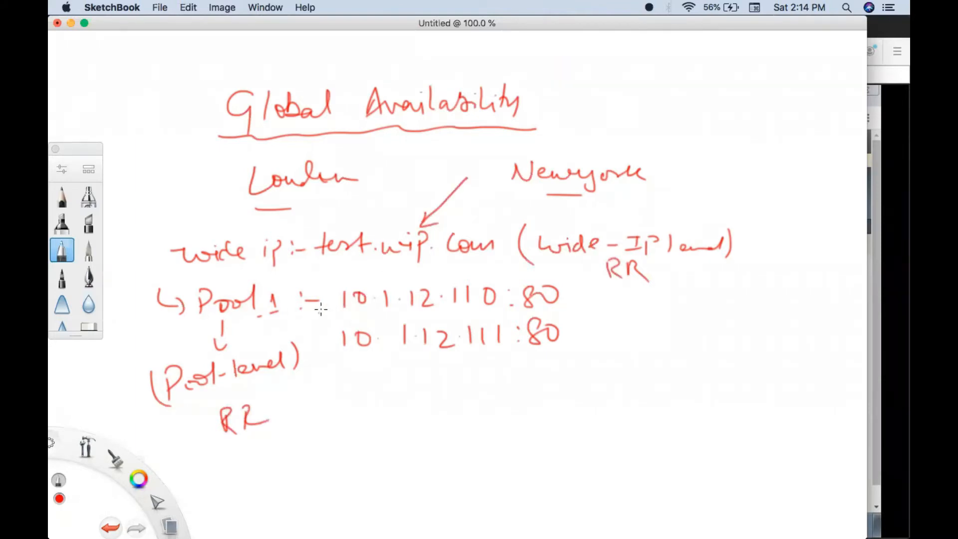
drag(319, 313, 340, 300)
drag(318, 355, 414, 312)
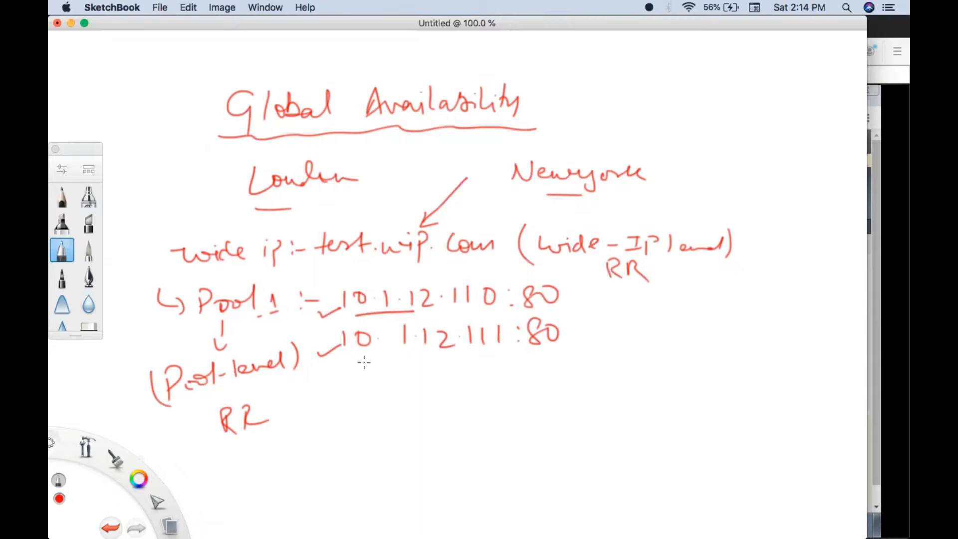
drag(364, 361, 405, 359)
- Circle 10.1.12.110, label it "Primary/Active" with a mark beside it, and mark the underline below the second member
mouse_move(342, 278)
mouse_down()
mouse_move(329, 315)
mouse_move(473, 320)
mouse_move(488, 273)
mouse_move(347, 276)
mouse_up()
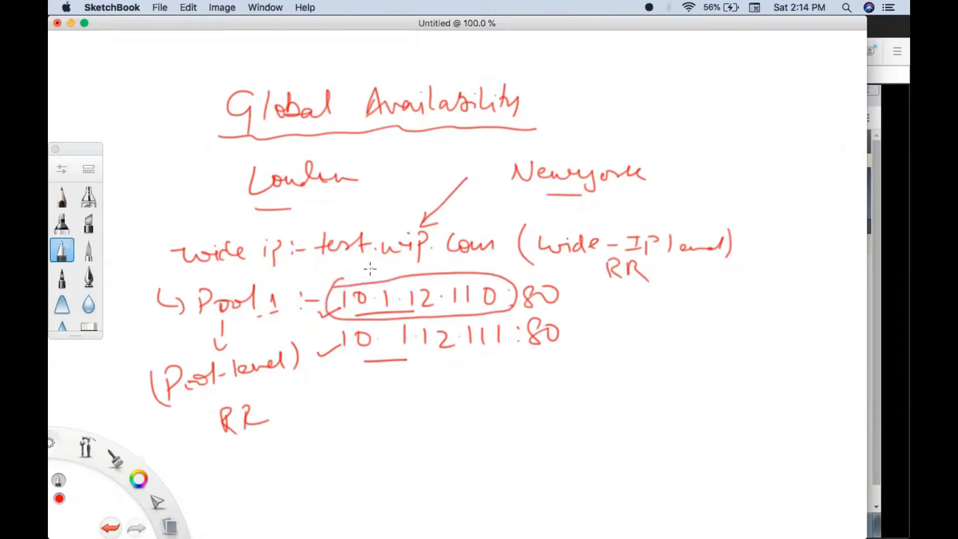
mouse_move(376, 270)
mouse_down()
mouse_move(478, 263)
mouse_move(533, 272)
mouse_up()
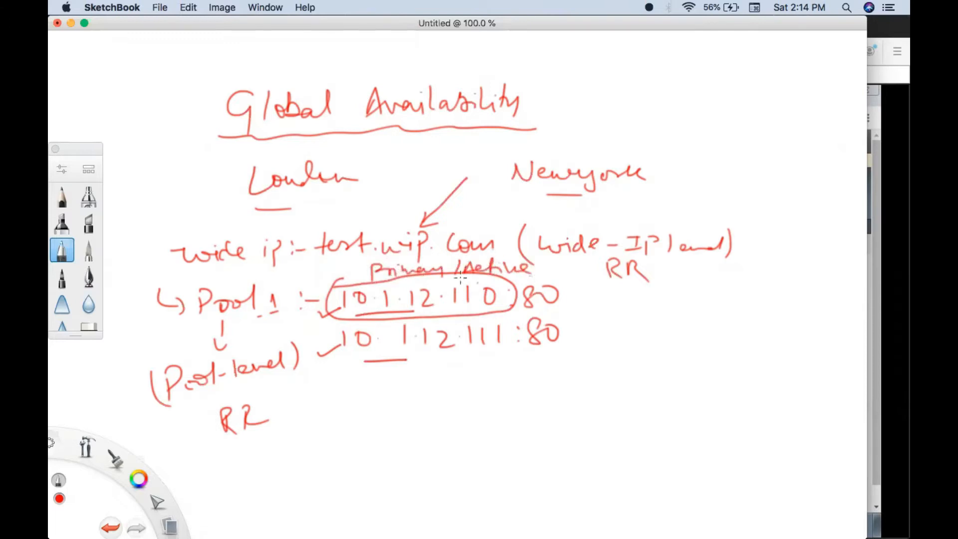
drag(385, 357, 418, 356)
mouse_move(557, 261)
mouse_down()
mouse_move(543, 276)
mouse_move(557, 277)
mouse_up()
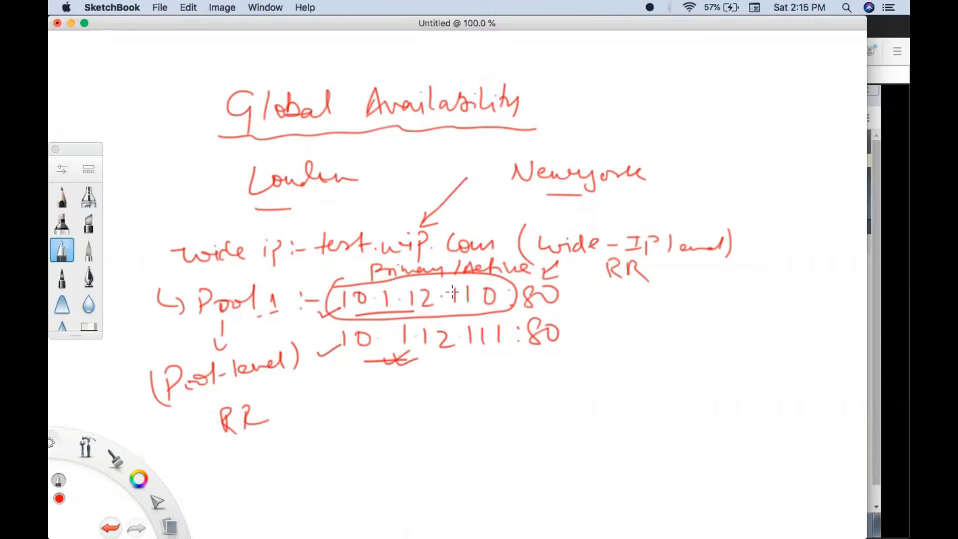
- Write "GA" with an arrow beside the first member and under Pool-level, and tick below the second member
drag(588, 289, 590, 302)
mouse_move(468, 354)
mouse_down()
mouse_move(456, 363)
mouse_move(476, 360)
mouse_up()
mouse_move(618, 293)
mouse_down()
mouse_move(621, 306)
mouse_move(636, 295)
mouse_move(630, 317)
mouse_up()
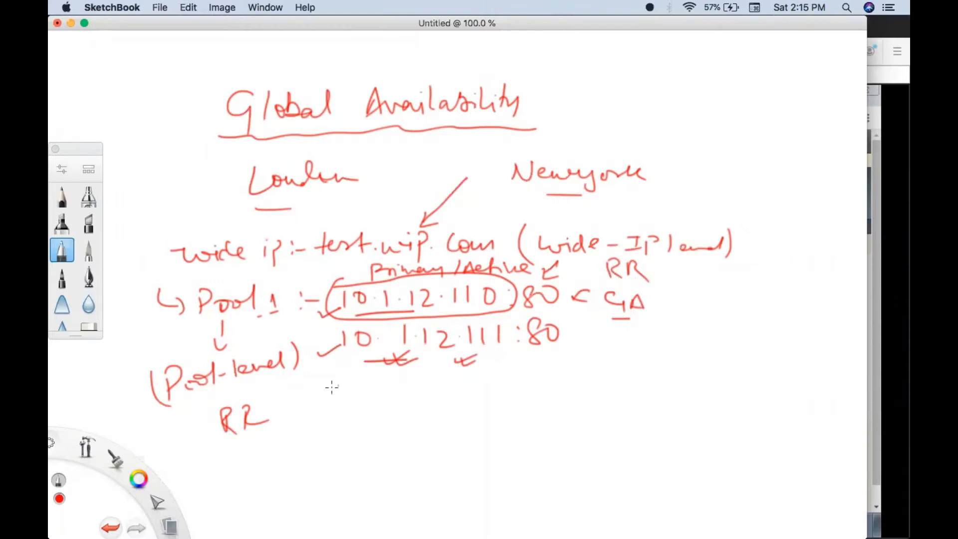
drag(277, 384, 287, 410)
mouse_move(299, 420)
mouse_down()
mouse_move(294, 436)
mouse_move(310, 418)
mouse_move(318, 432)
mouse_up()
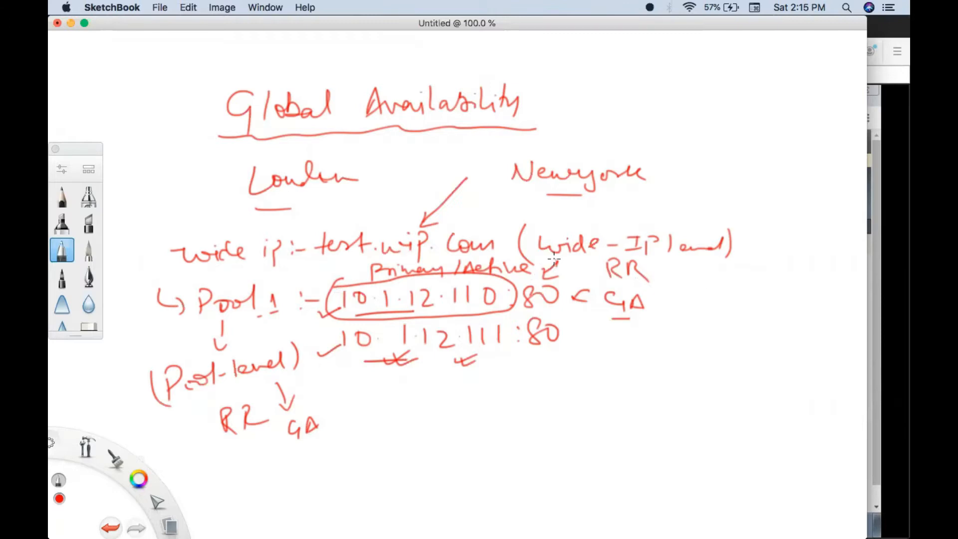
- Write "order" with an arrow, and draw arrows from the first member to "0" and the second member to "1"
mouse_move(416, 398)
mouse_down()
mouse_move(442, 406)
mouse_move(525, 402)
mouse_up()
drag(513, 394, 513, 408)
click(540, 385)
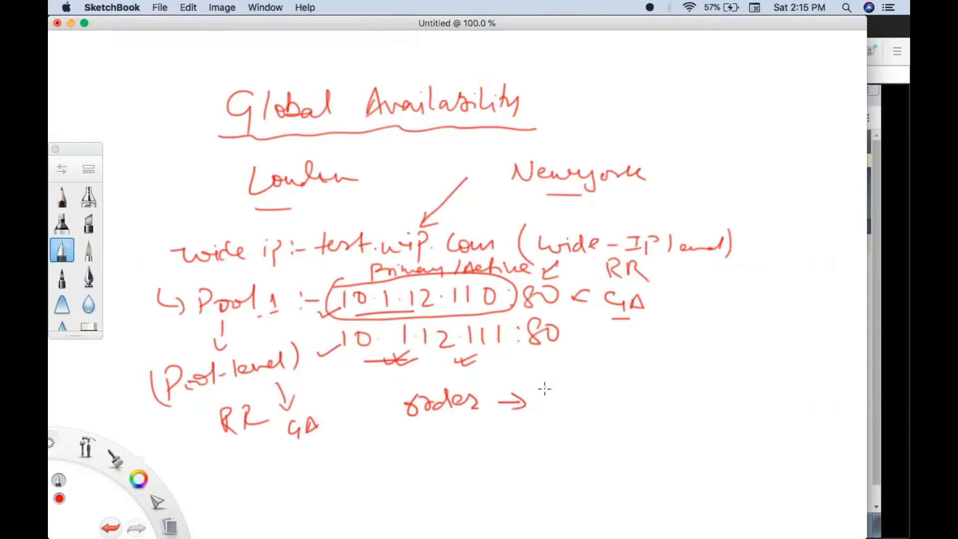
drag(508, 315, 564, 384)
drag(609, 358, 607, 359)
mouse_move(490, 351)
mouse_down()
mouse_move(557, 405)
mouse_move(602, 408)
mouse_up()
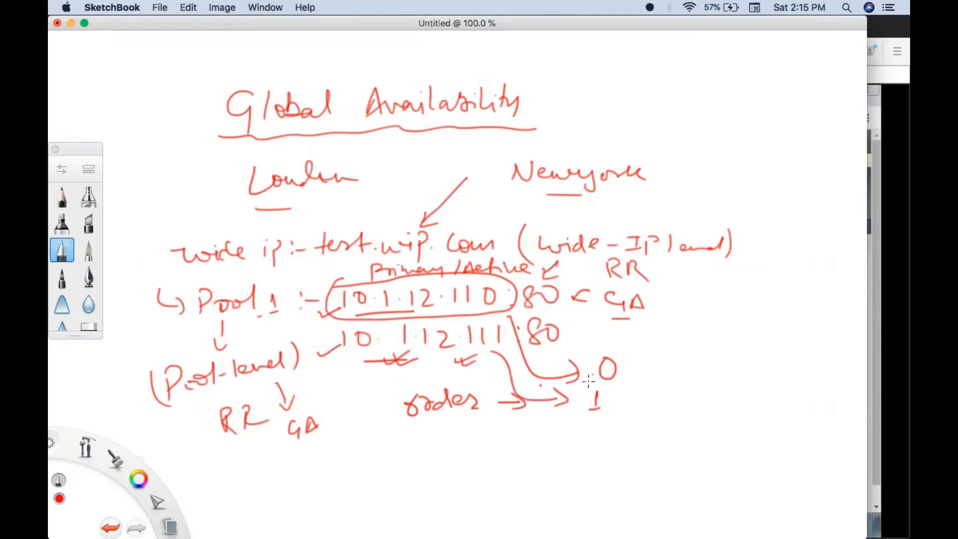
- Circle, tick and cross order 0, tick below order 1, and underline the "GA" beside the first member and the wide "ip"
mouse_move(614, 344)
mouse_down()
mouse_move(603, 392)
mouse_move(632, 347)
mouse_move(604, 343)
mouse_move(651, 360)
mouse_move(668, 351)
mouse_up()
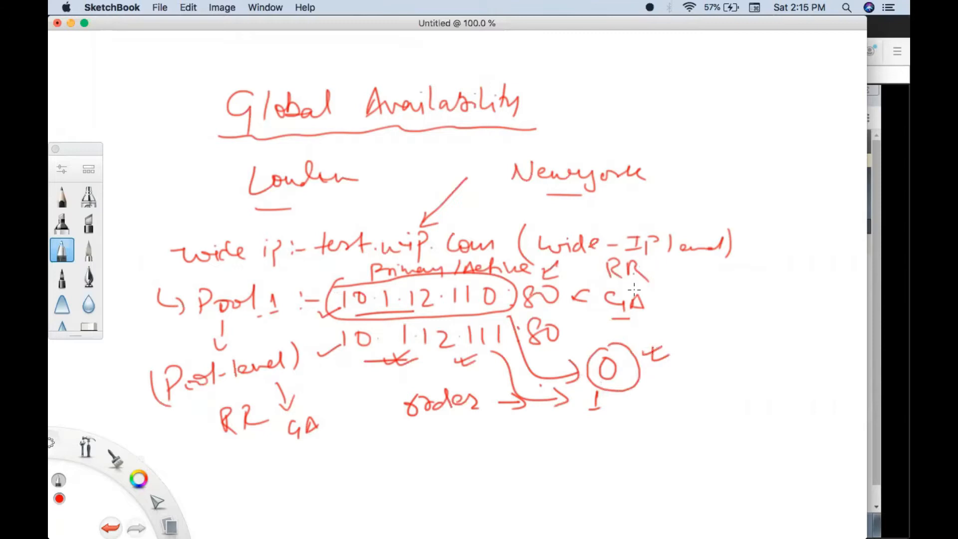
drag(607, 319, 633, 319)
mouse_move(581, 338)
mouse_down()
mouse_move(603, 352)
mouse_move(587, 355)
mouse_up()
mouse_move(589, 419)
mouse_down()
mouse_move(584, 430)
mouse_move(609, 425)
mouse_up()
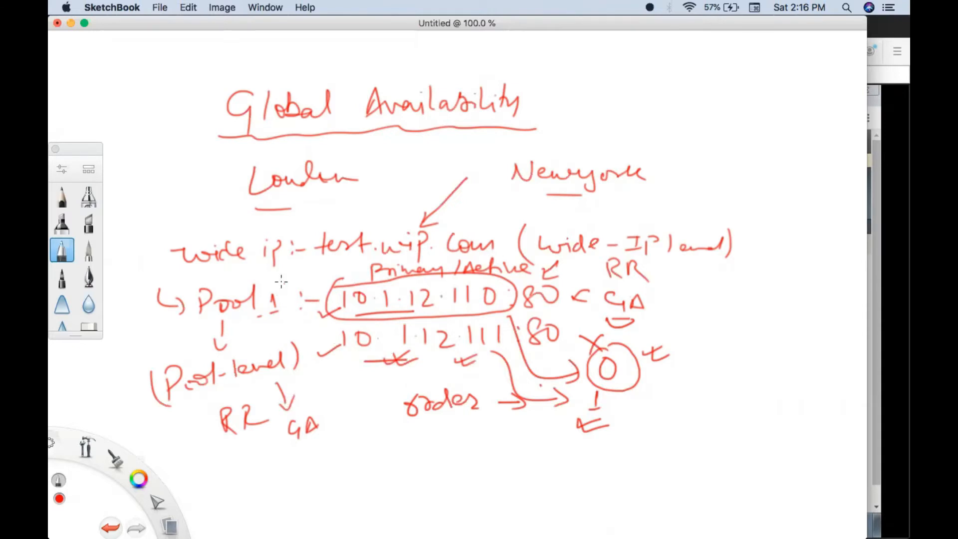
drag(265, 270, 297, 268)
- Switch back to Firefox and try to delete the selected pools Pool_External and Pool_Internal
mouse_move(573, 534)
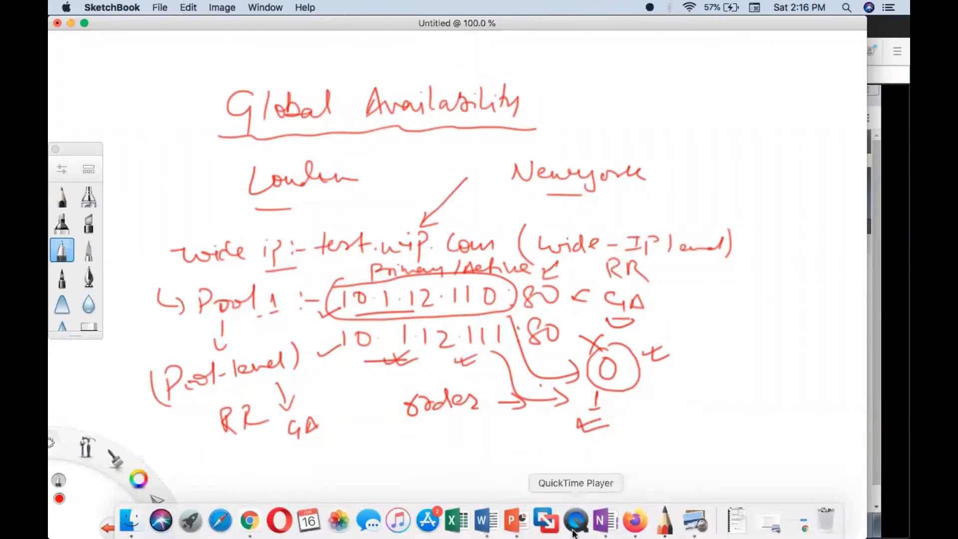
click(634, 520)
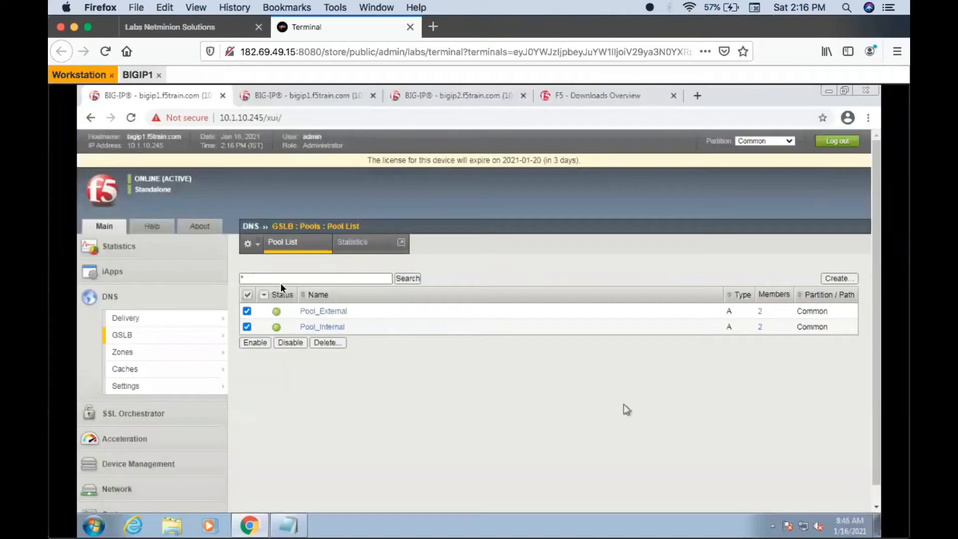
click(326, 342)
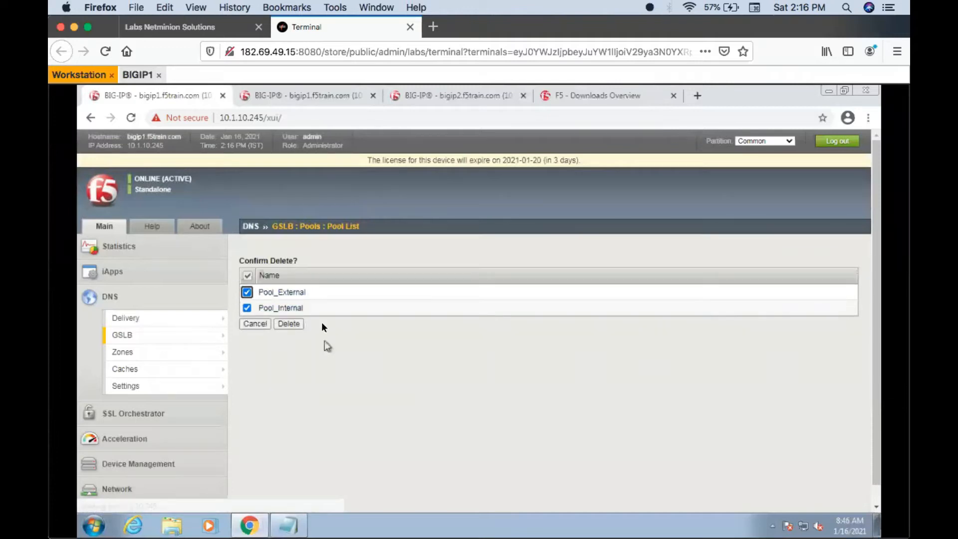
click(290, 323)
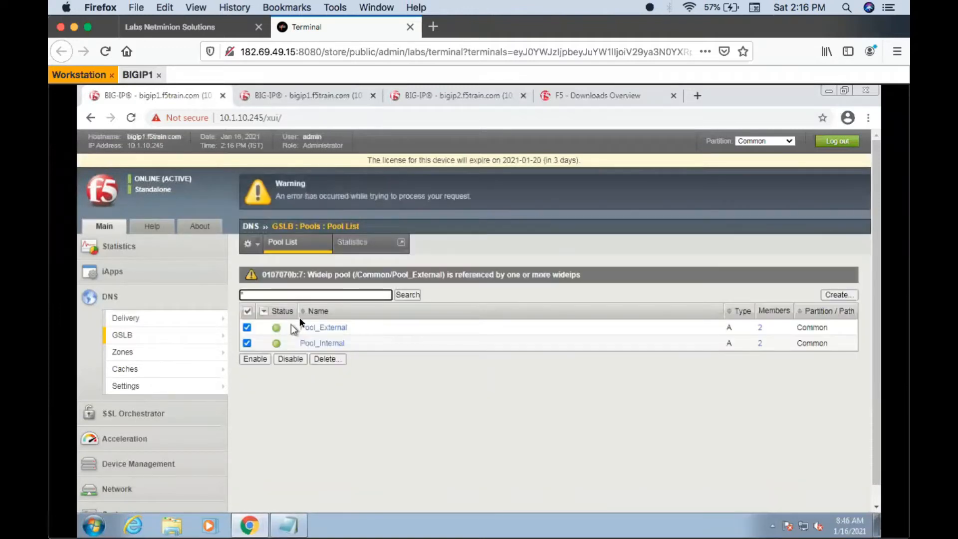
- Delete the test.wip.com wide IP from the GSLB wide IP list
mouse_move(169, 333)
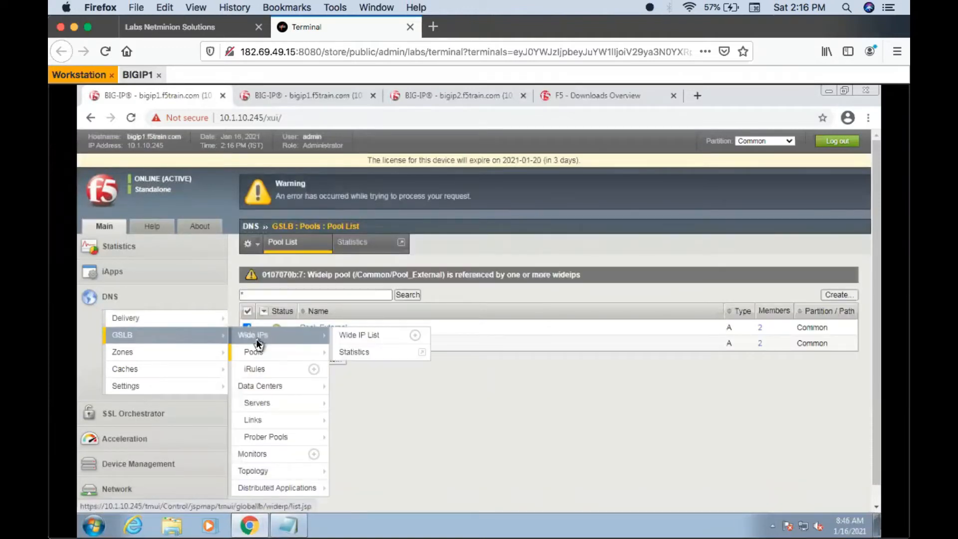
click(256, 339)
click(246, 311)
click(328, 327)
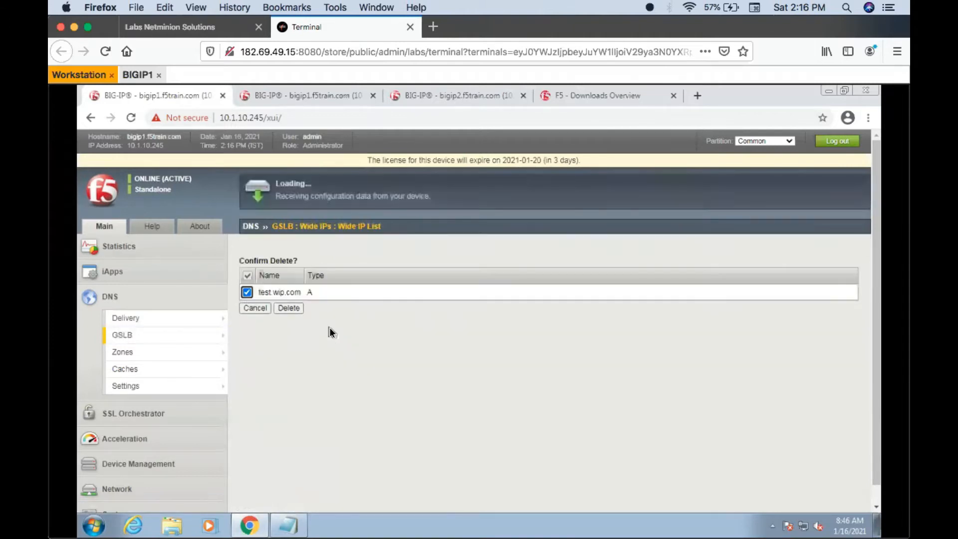
click(294, 308)
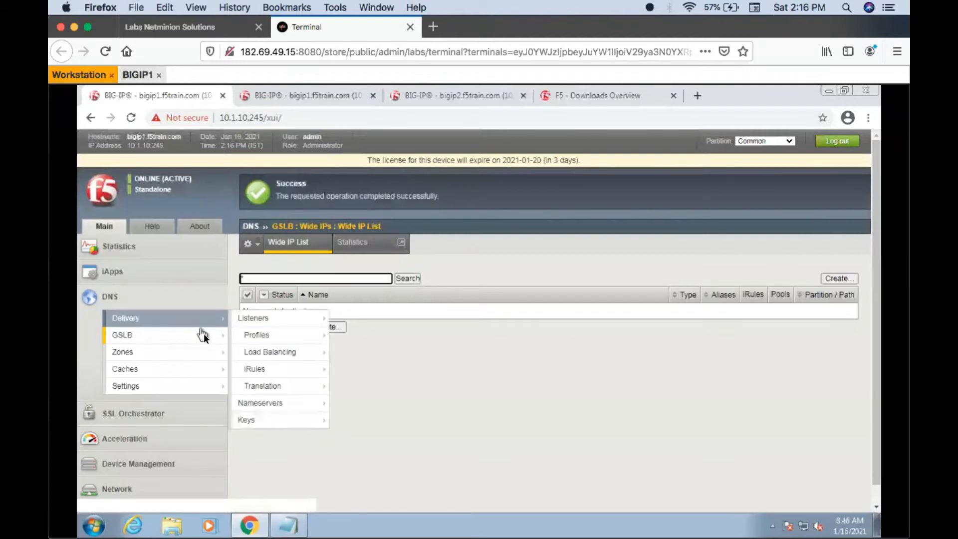
- Return to the GSLB pool list and try again to delete Pool_External and Pool_Internal
mouse_move(203, 334)
click(252, 353)
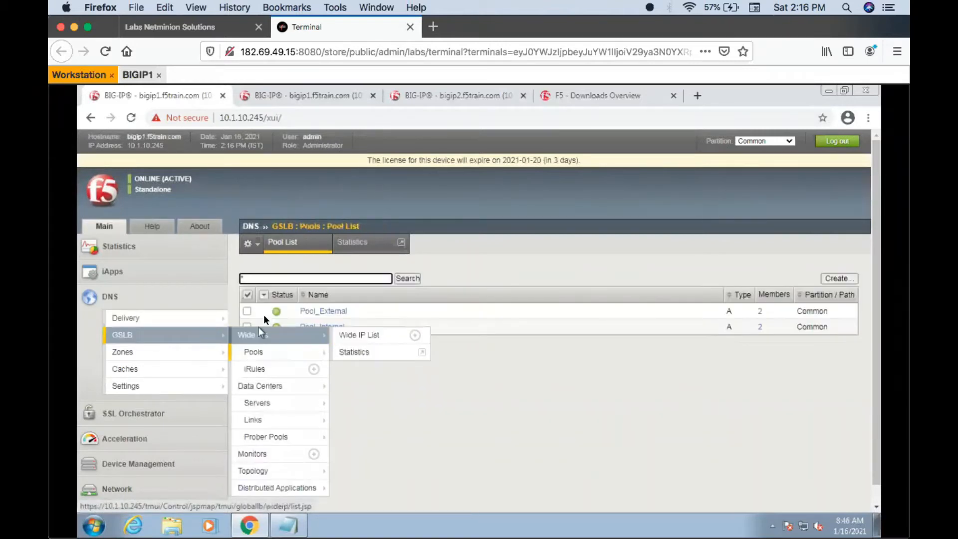
click(248, 294)
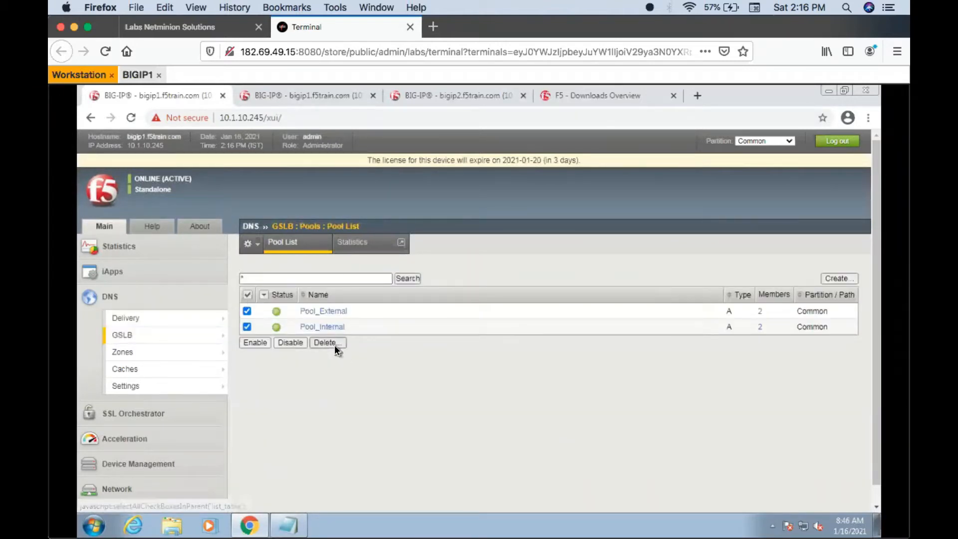
click(334, 345)
click(289, 324)
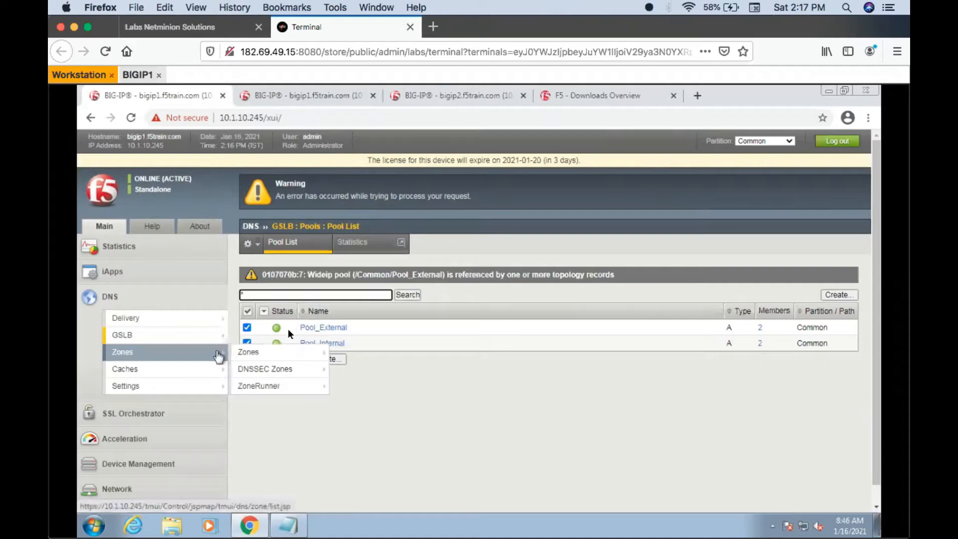
- Open the members settings of Pool_External to check its load balancing methods and member list
click(318, 324)
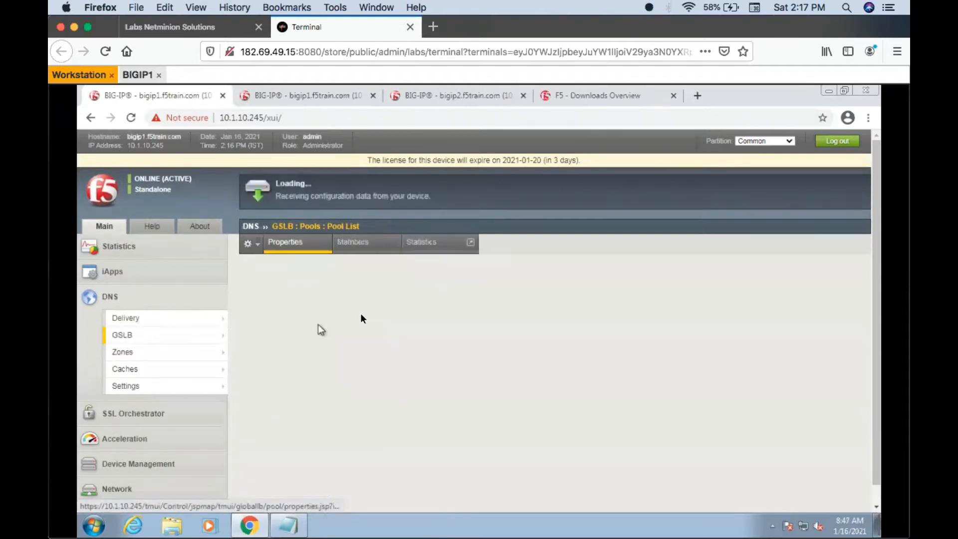
click(353, 242)
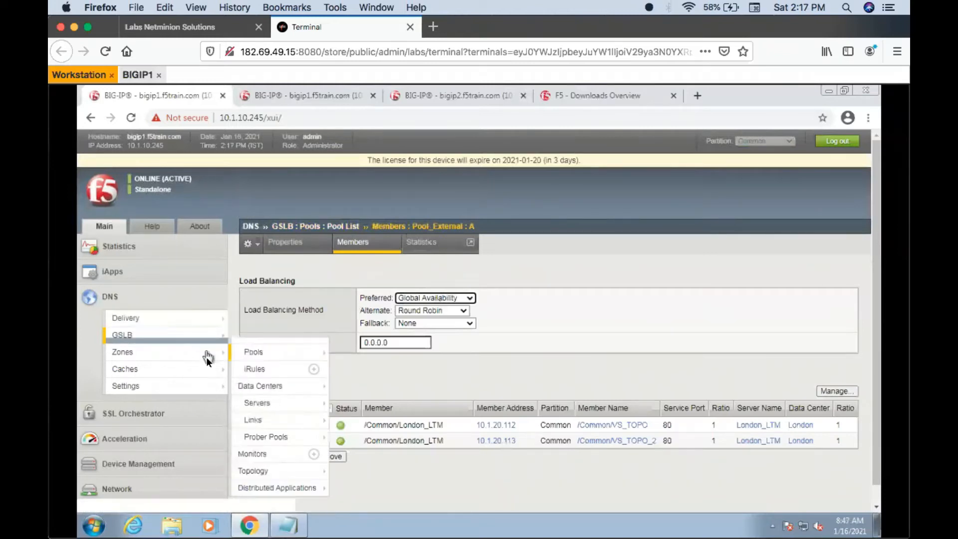
- Delete both GSLB topology records that reference Pool_Internal and Pool_External, and check the topology regions list
mouse_move(202, 369)
mouse_move(212, 351)
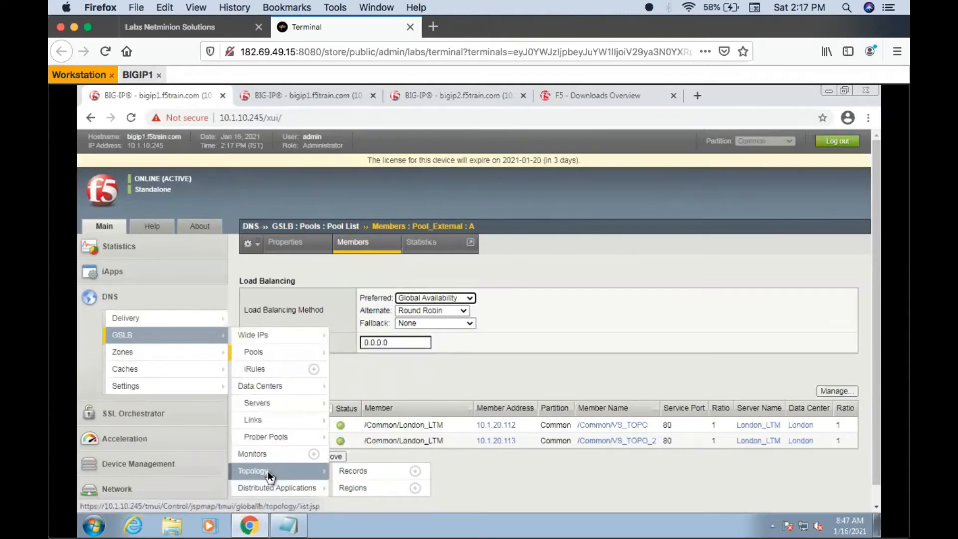
click(267, 471)
click(250, 295)
click(256, 341)
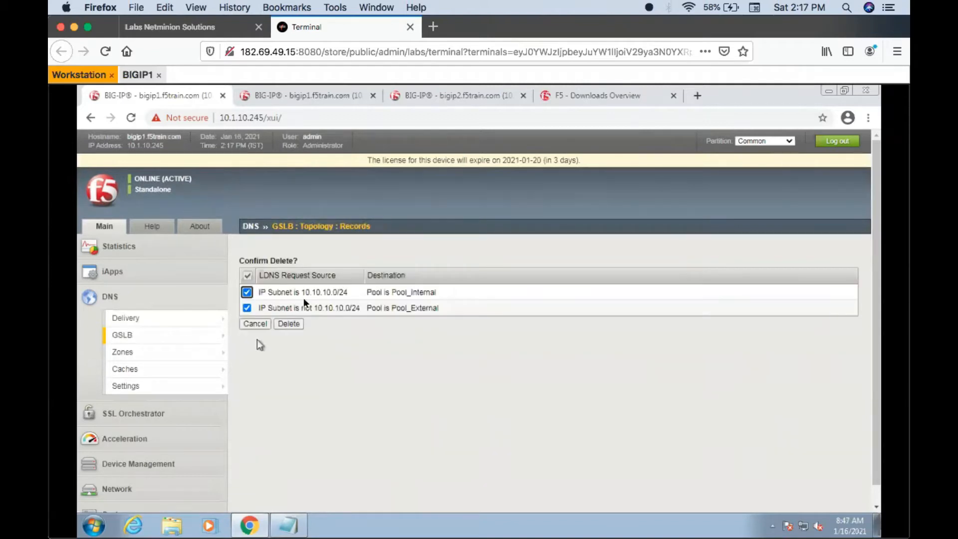
click(287, 323)
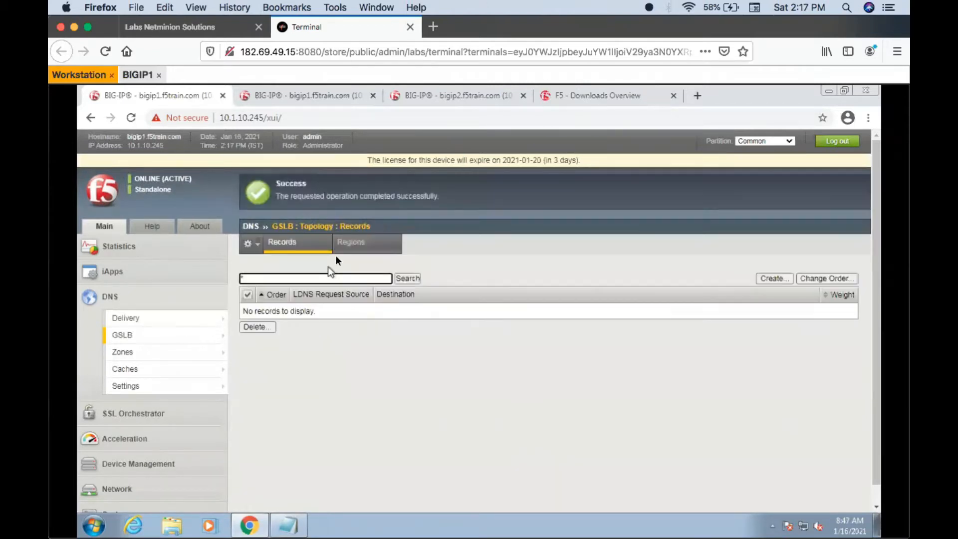
click(349, 244)
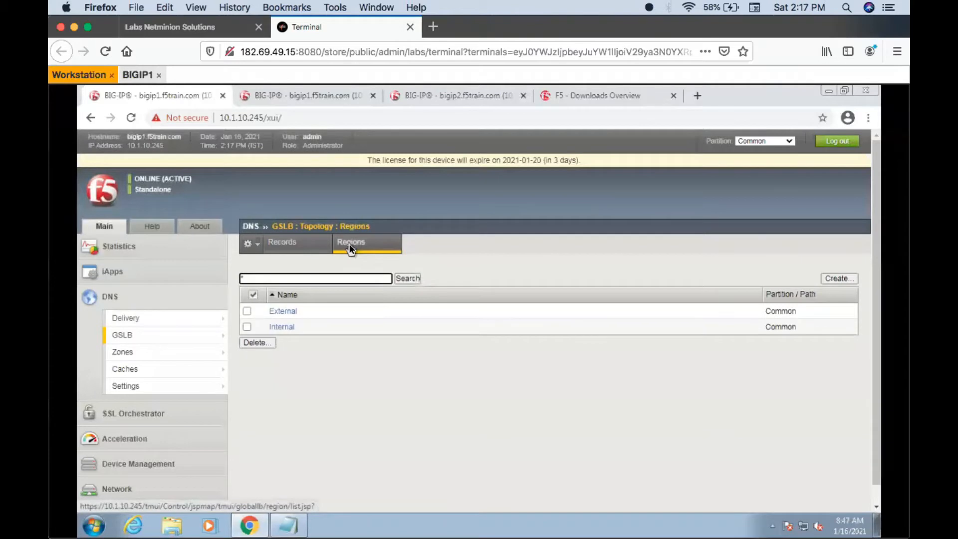
- Delete Pool_External and Pool_Internal from the GSLB pool list
mouse_move(178, 334)
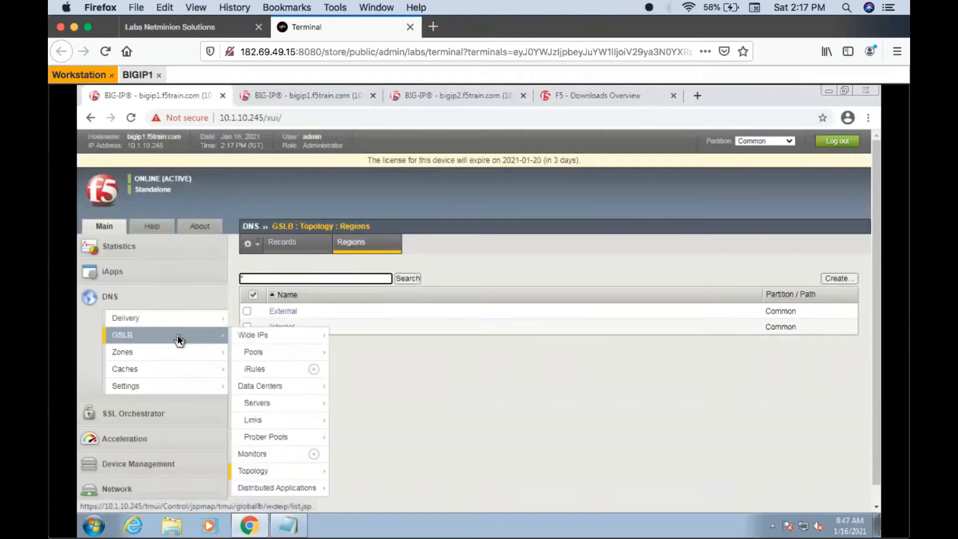
click(250, 351)
click(247, 295)
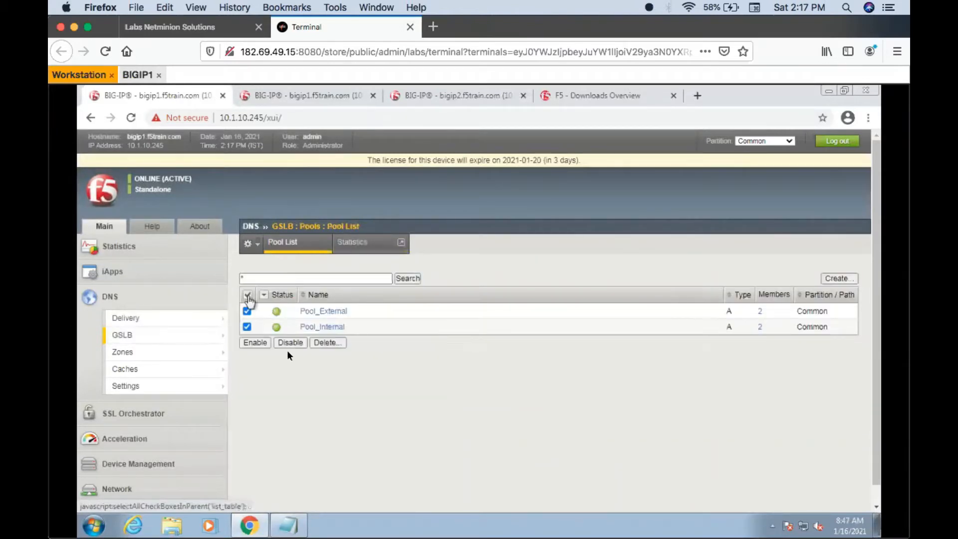
click(316, 343)
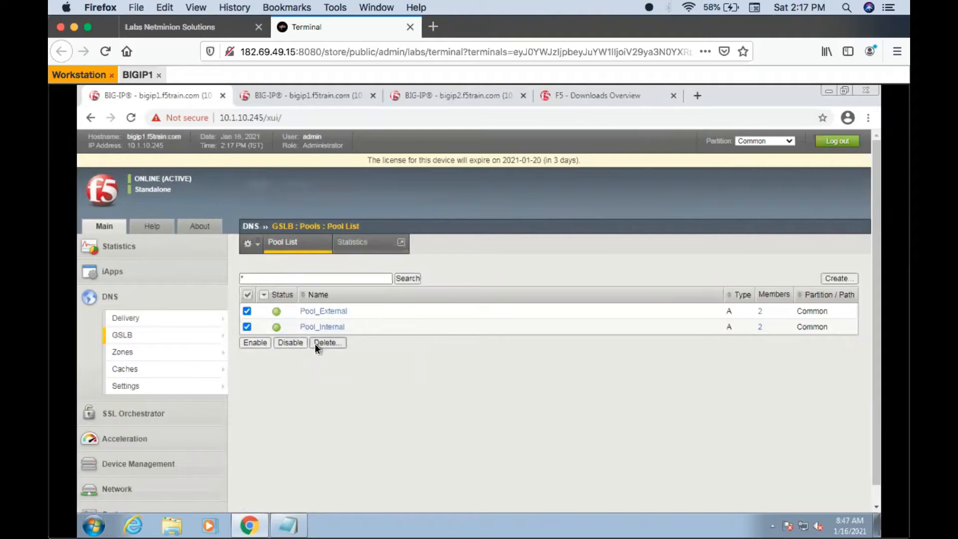
click(288, 324)
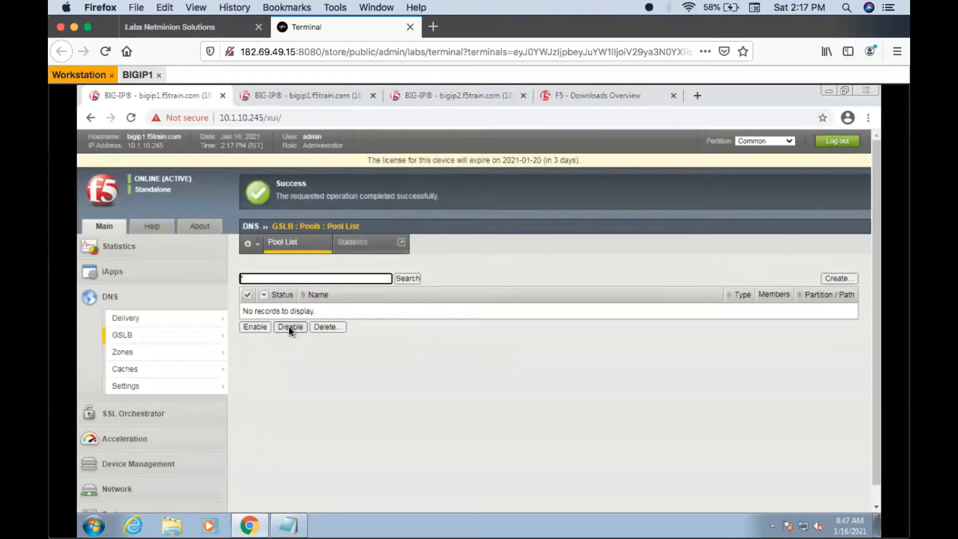
click(182, 333)
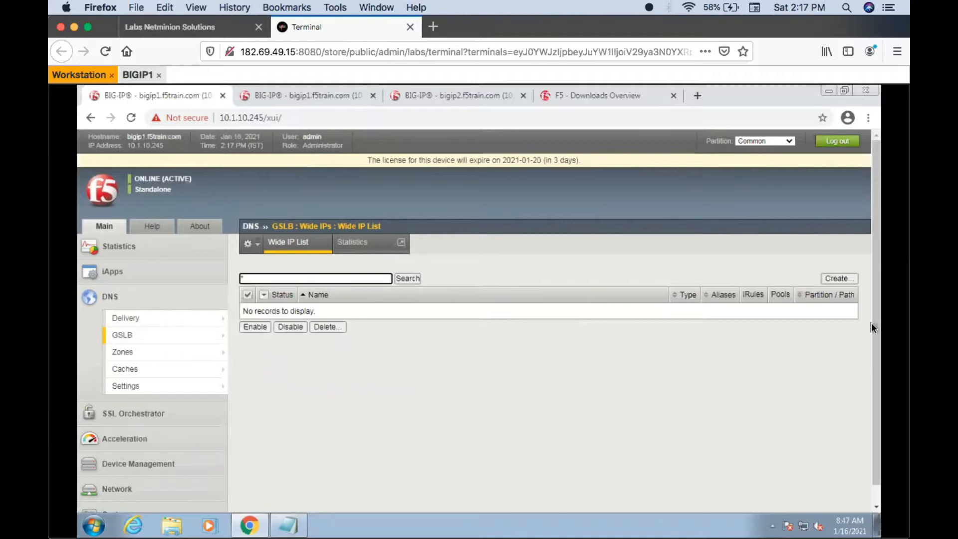
click(848, 277)
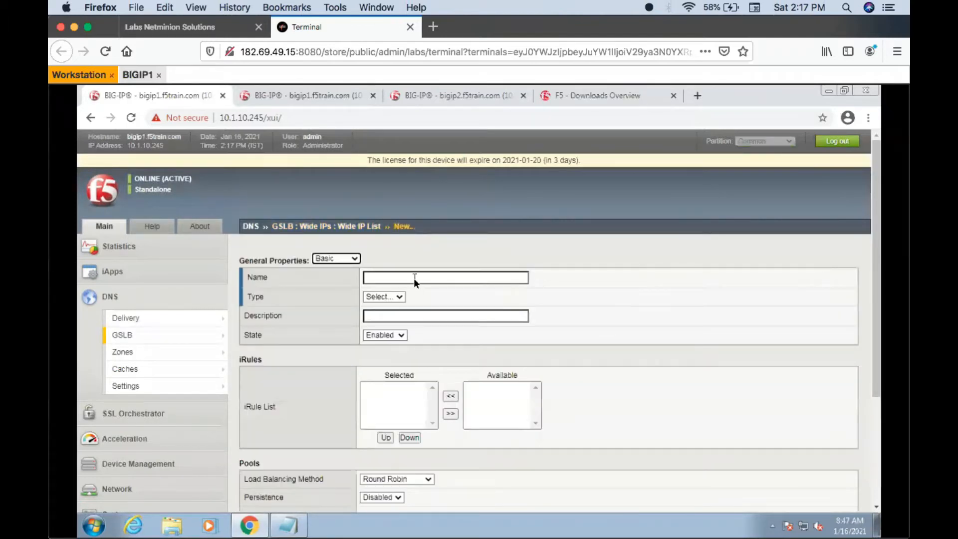
click(414, 277)
text(Pool_GA)
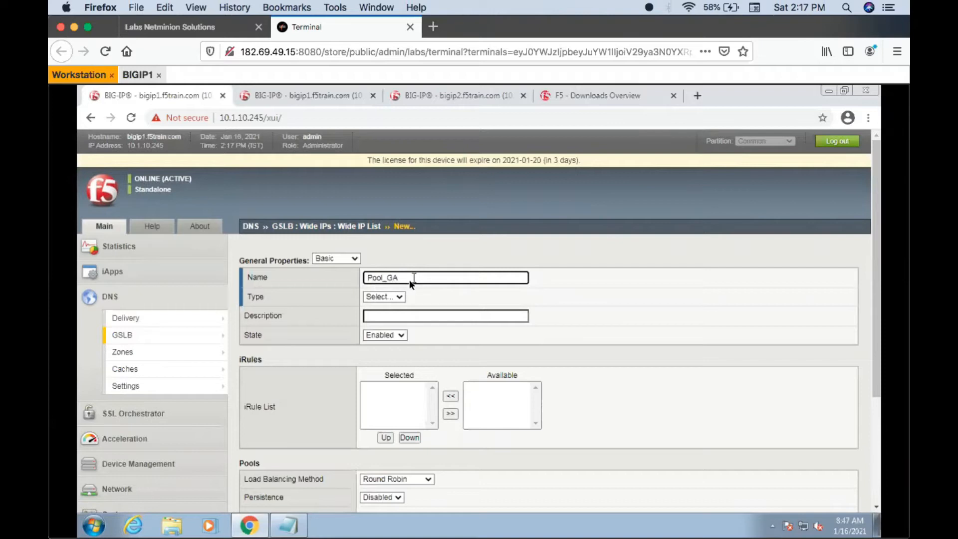
click(399, 296)
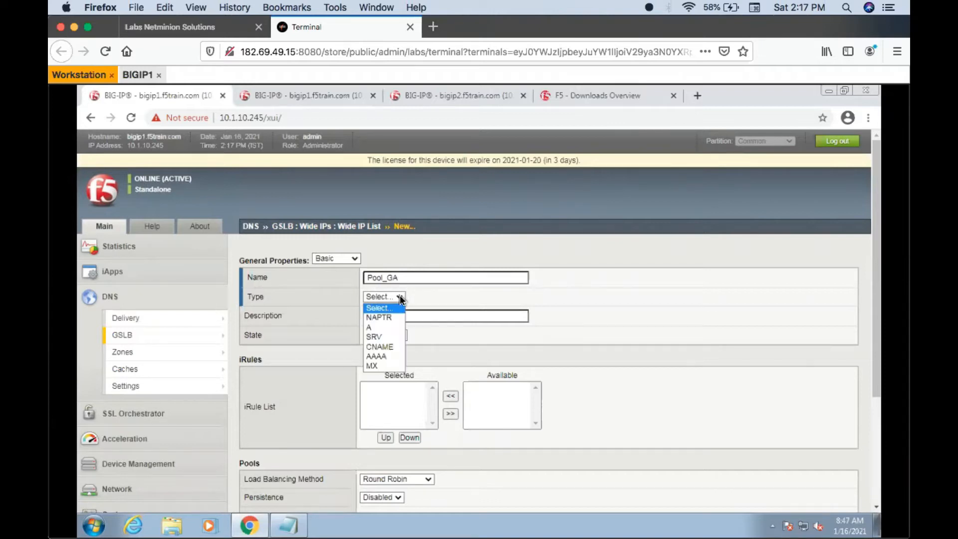
click(376, 326)
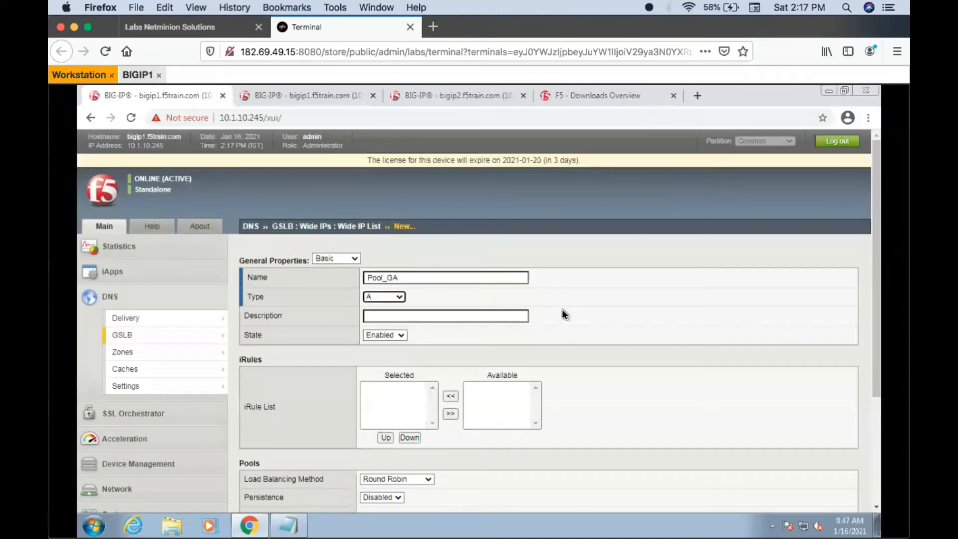
scroll(562, 310, down, 3)
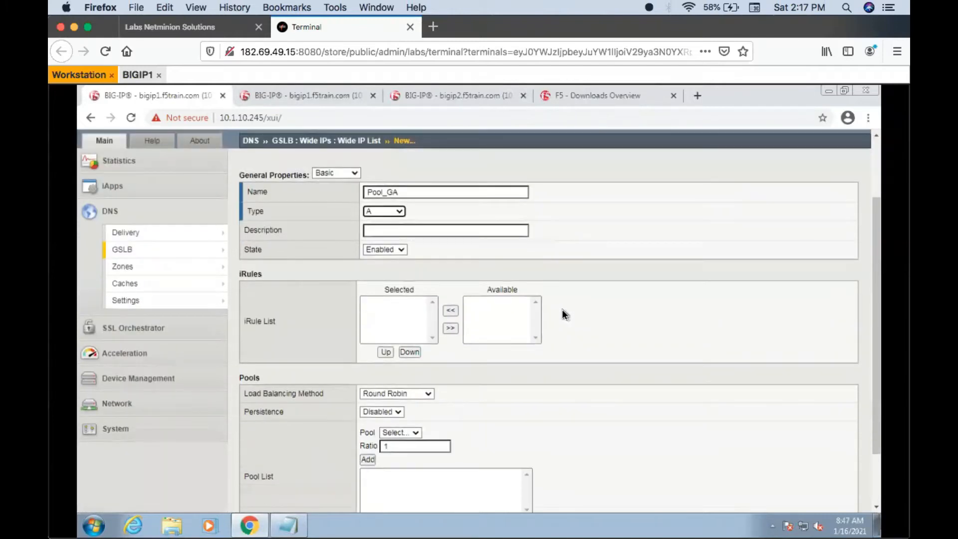
scroll(562, 310, down, 3)
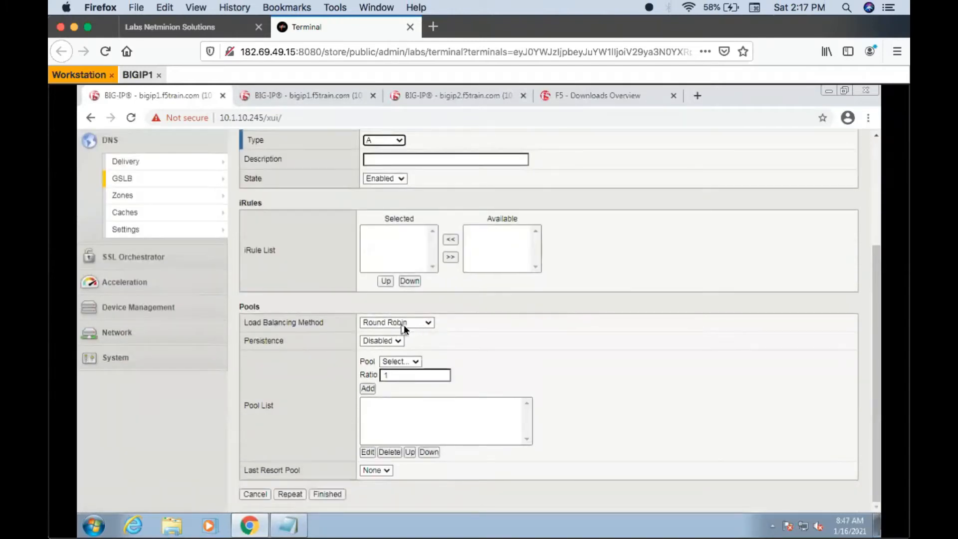
click(418, 362)
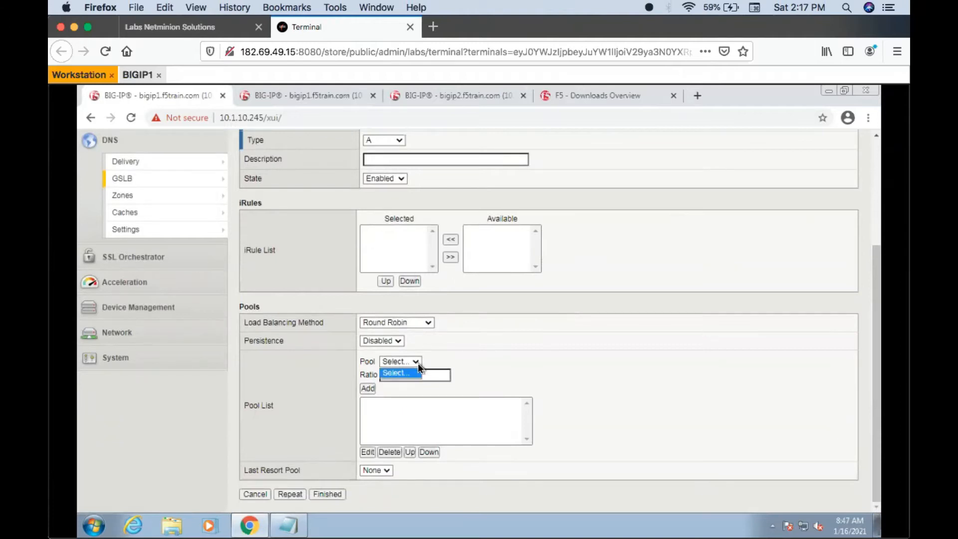
click(418, 363)
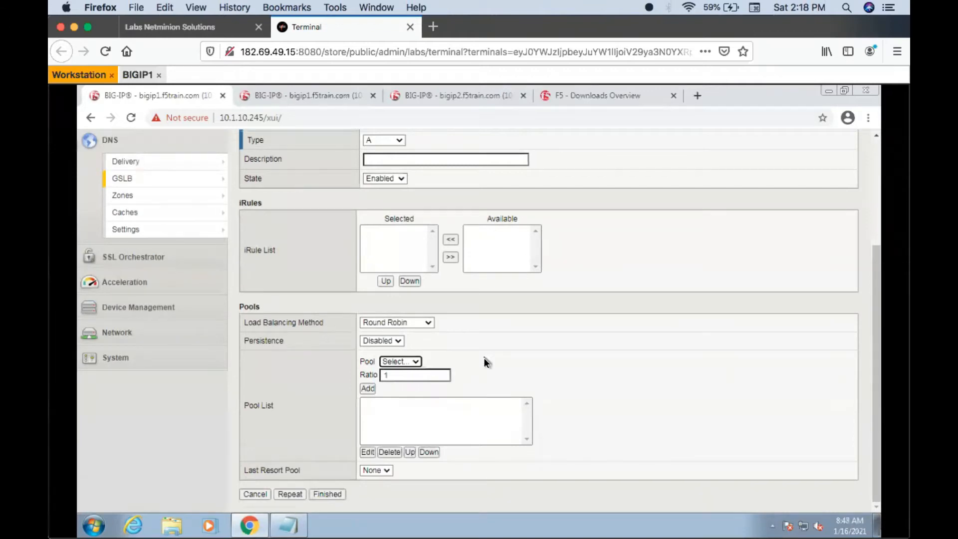
scroll(484, 357, up, 3)
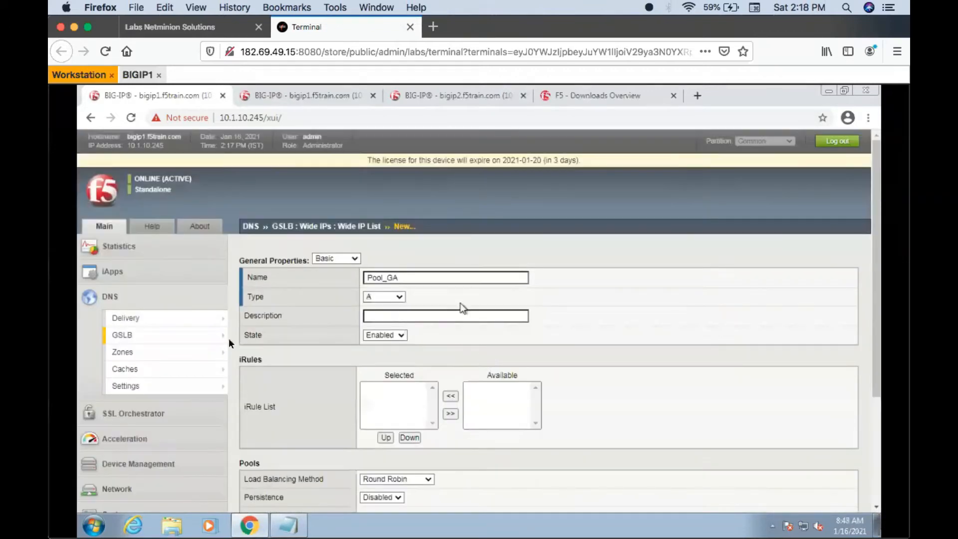
- Start a new GSLB pool named Pool_GA with type A
mouse_move(209, 332)
click(271, 352)
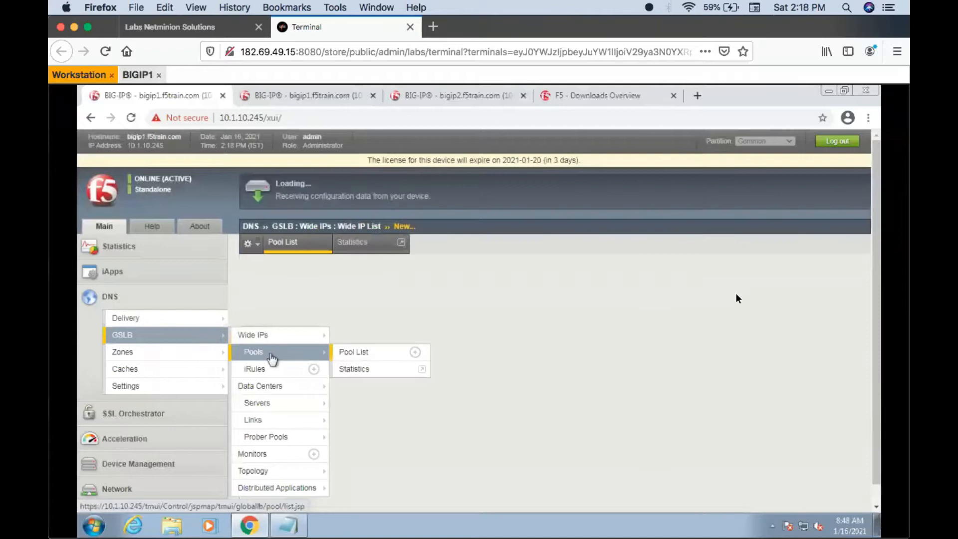
click(834, 278)
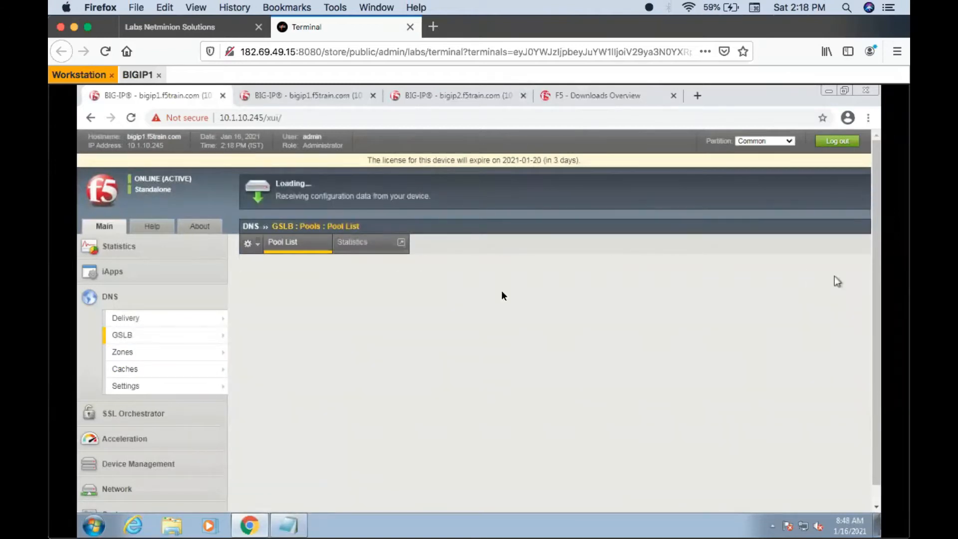
click(417, 268)
text(Pool_GA)
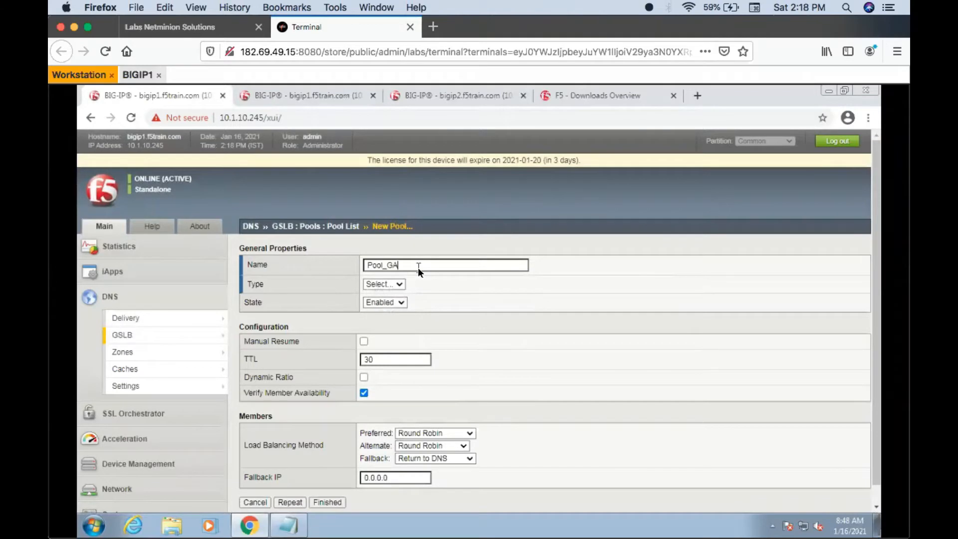
click(401, 284)
click(377, 312)
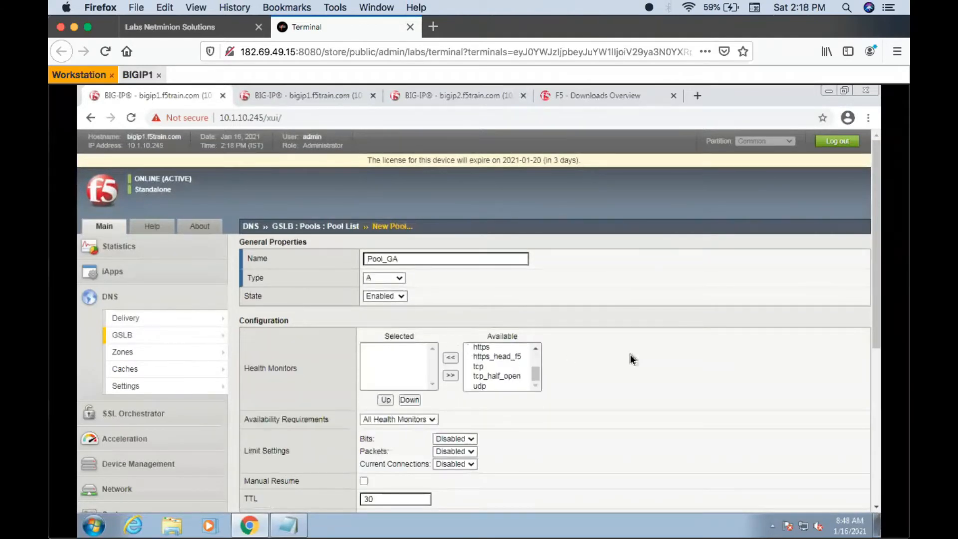
- Add the virtual server Test_VS (London_LTM, 10.1.20.110:80) to the new pool's member list
scroll(631, 358, down, 3)
scroll(631, 358, up, 3)
scroll(629, 354, down, 2)
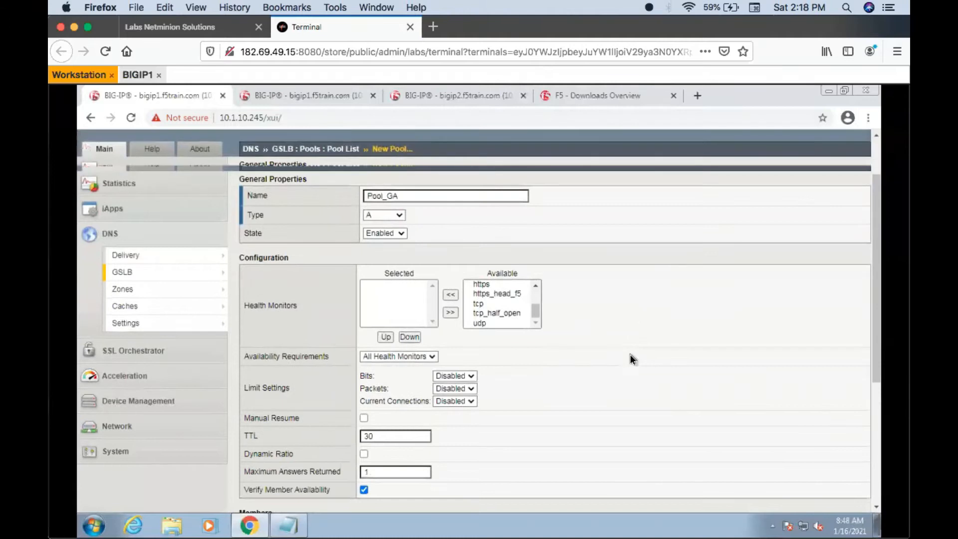
scroll(630, 355, down, 4)
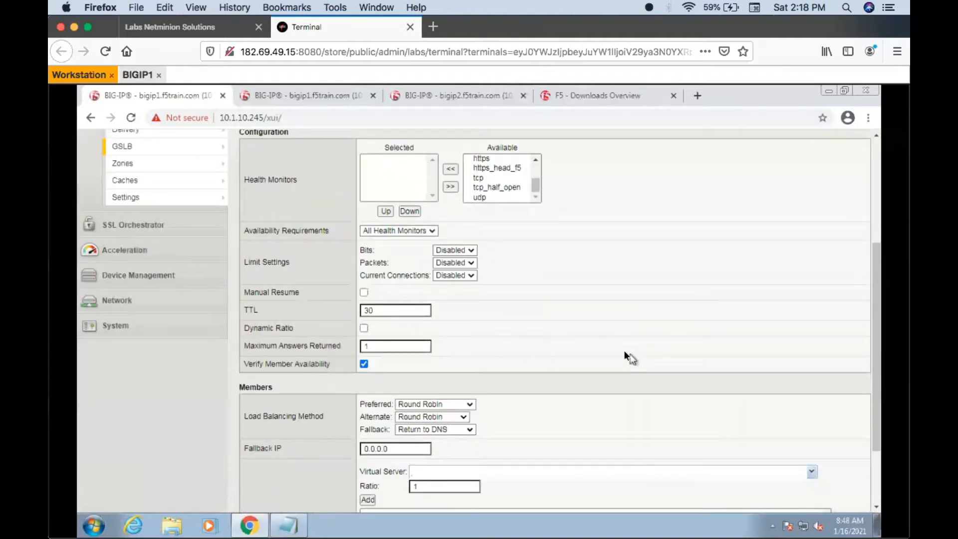
click(810, 472)
scroll(781, 411, down, 1)
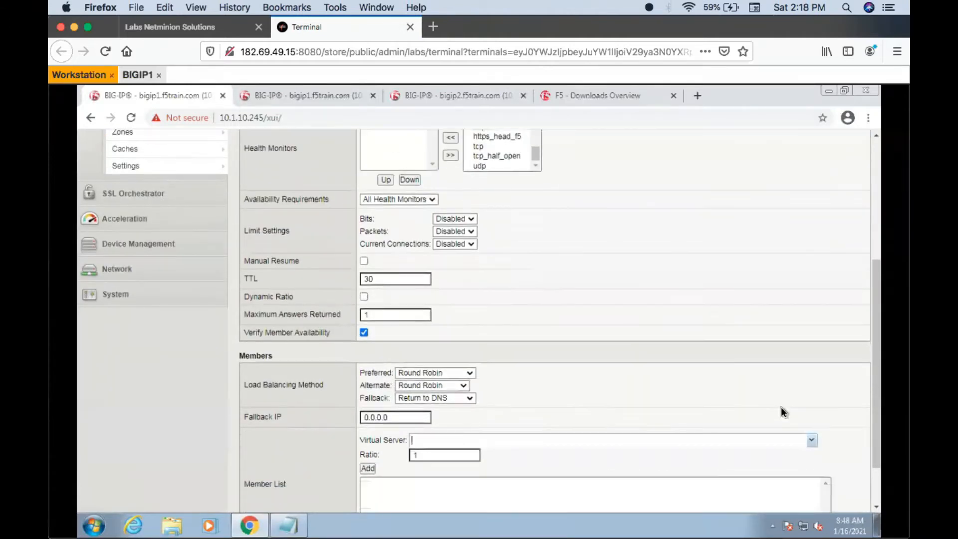
scroll(782, 411, down, 1)
click(810, 409)
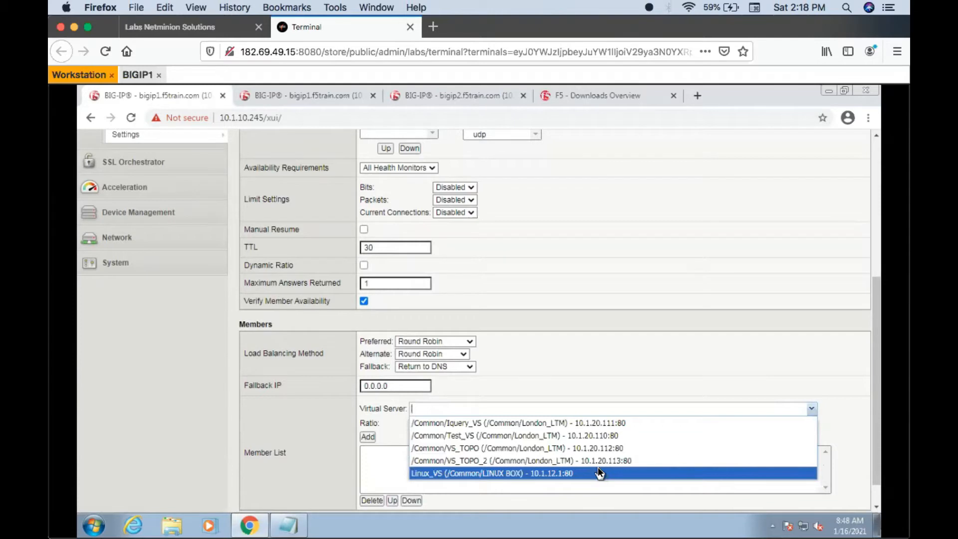
click(609, 437)
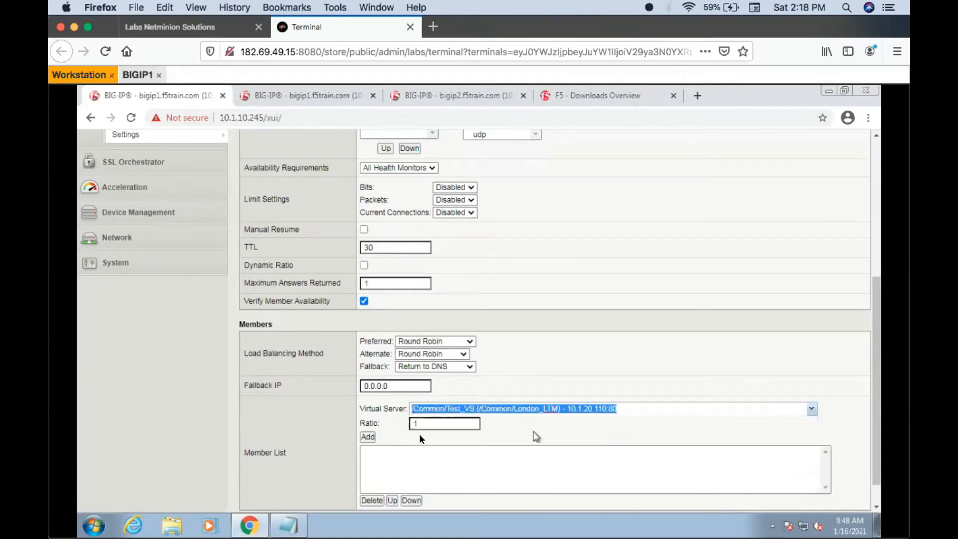
click(367, 437)
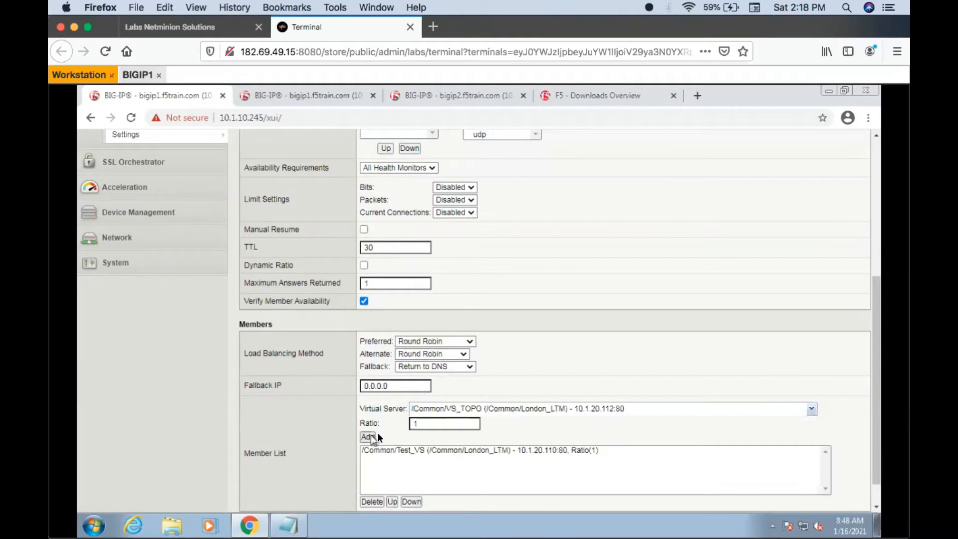
- Clear the preselected VS_TOPO virtual server entry and set the fallback IP to 0.0.0.0/0
click(810, 412)
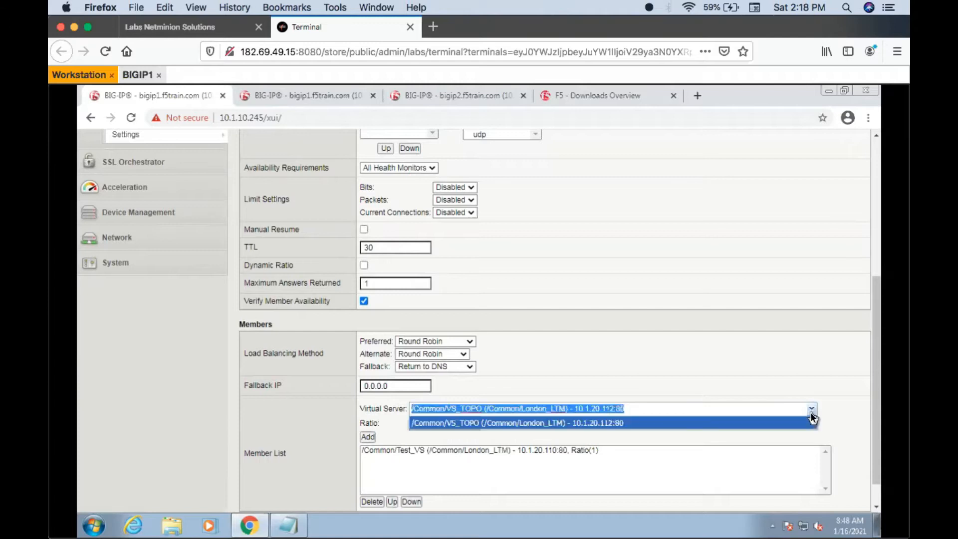
click(762, 427)
drag(638, 408, 417, 392)
key(BackSpace)
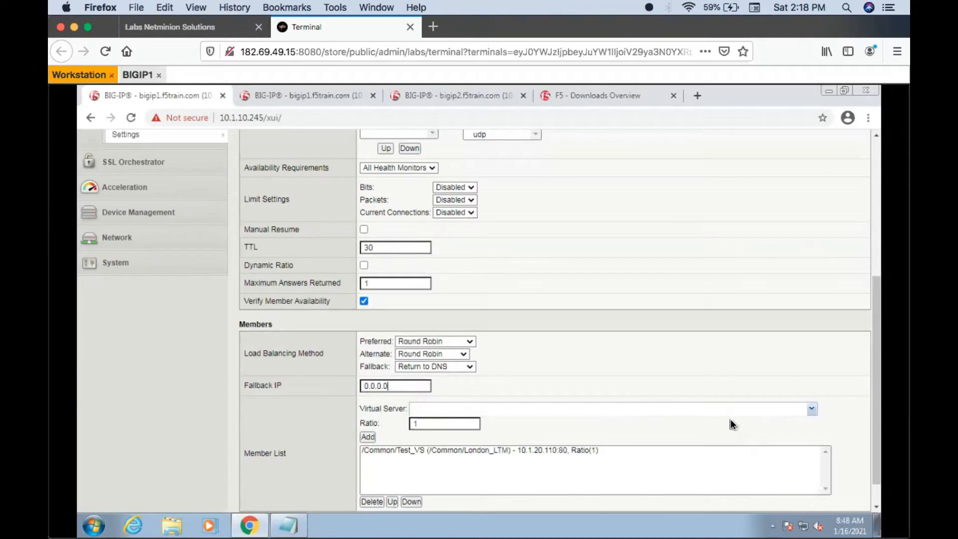
text(/0)
- Add the virtual server Iquery_VS (London_LTM, 10.1.20.111:80) as a second member of the pool
click(811, 408)
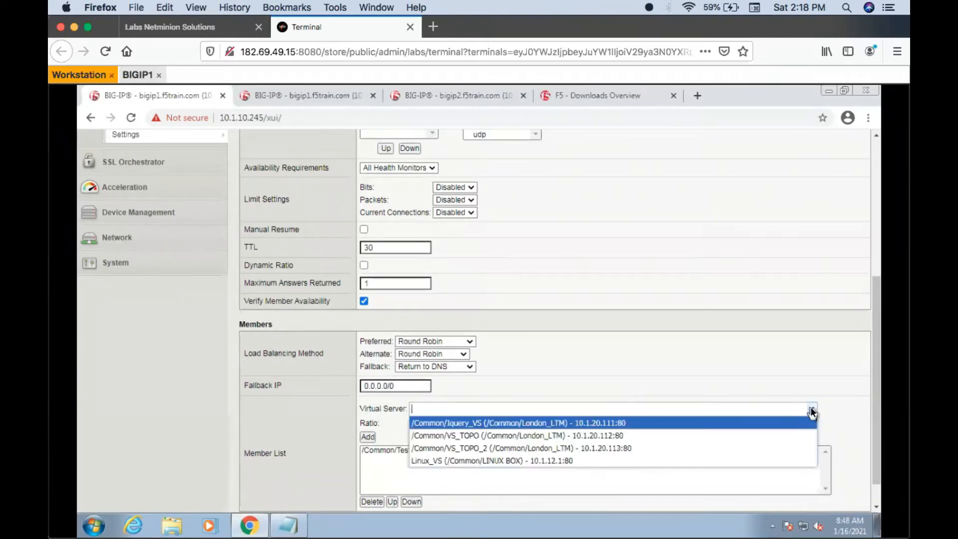
click(632, 423)
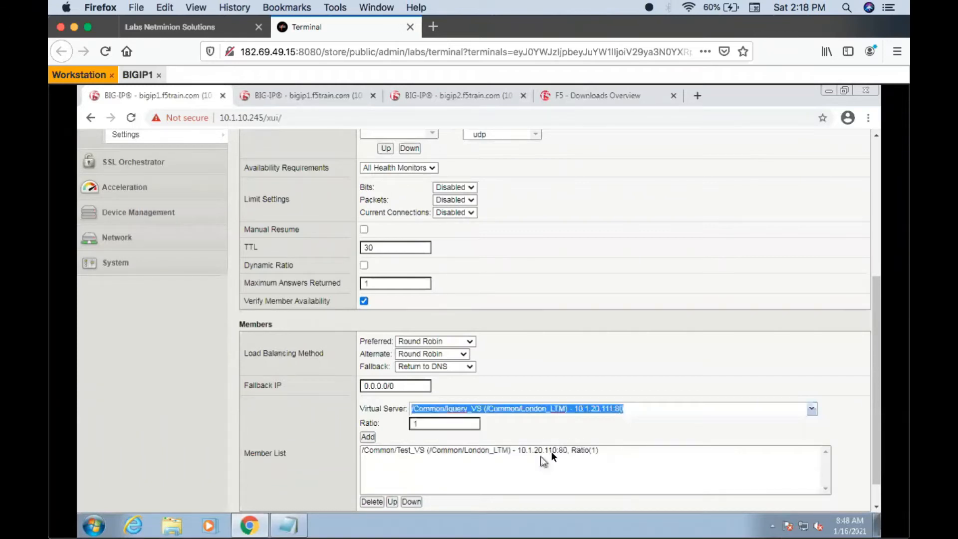
click(368, 437)
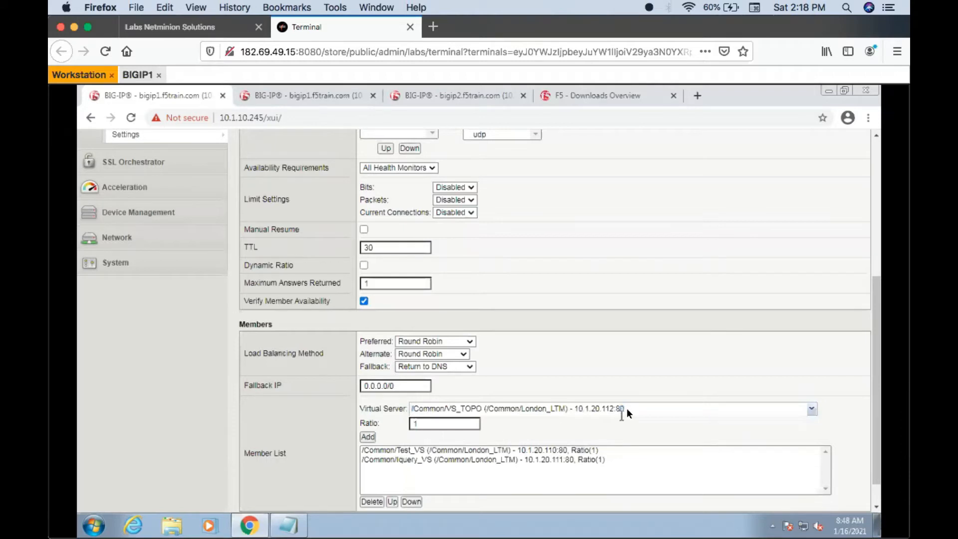
- Correct the fallback IP to 0.0.0.0 and finish creating the pool Pool_GA
scroll(627, 408, down, 2)
click(326, 494)
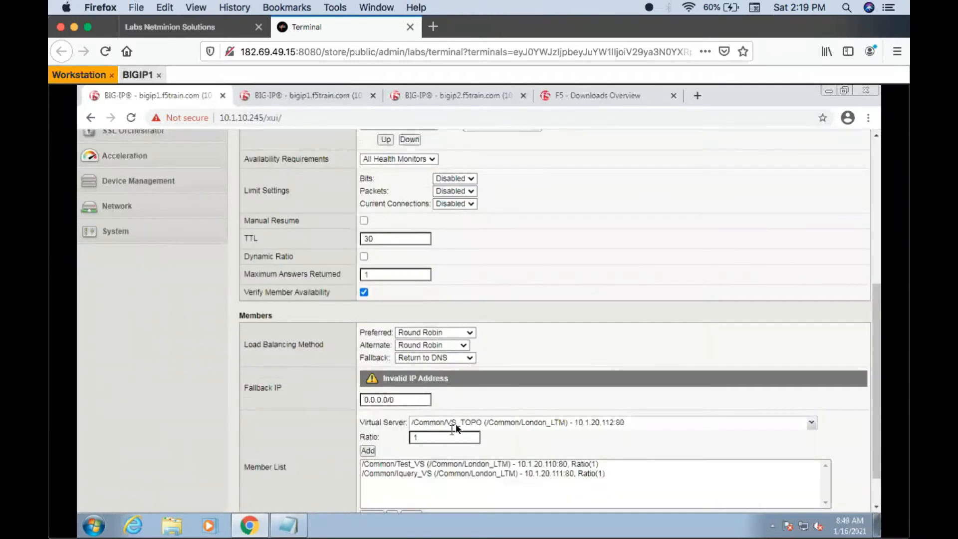
key(BackSpace)
key(BackSpace)
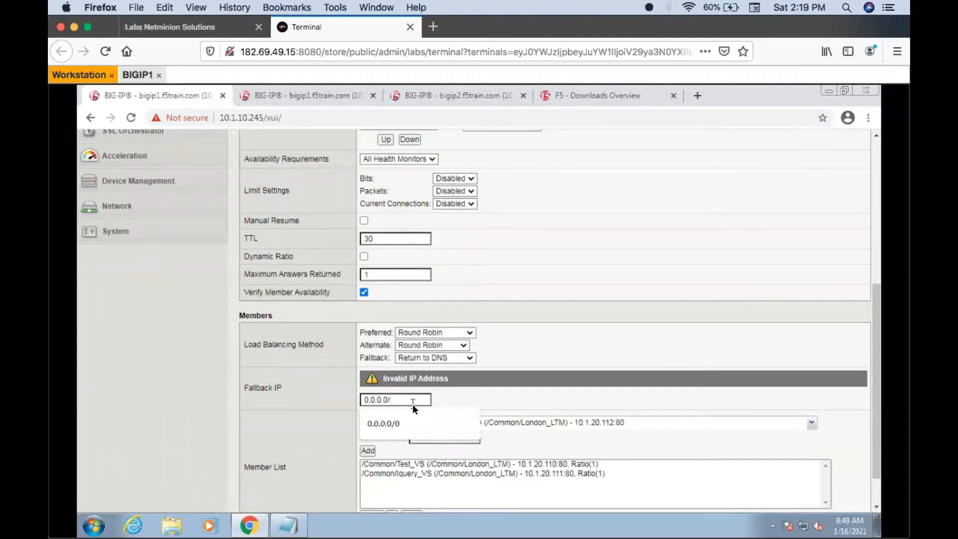
scroll(564, 387, down, 2)
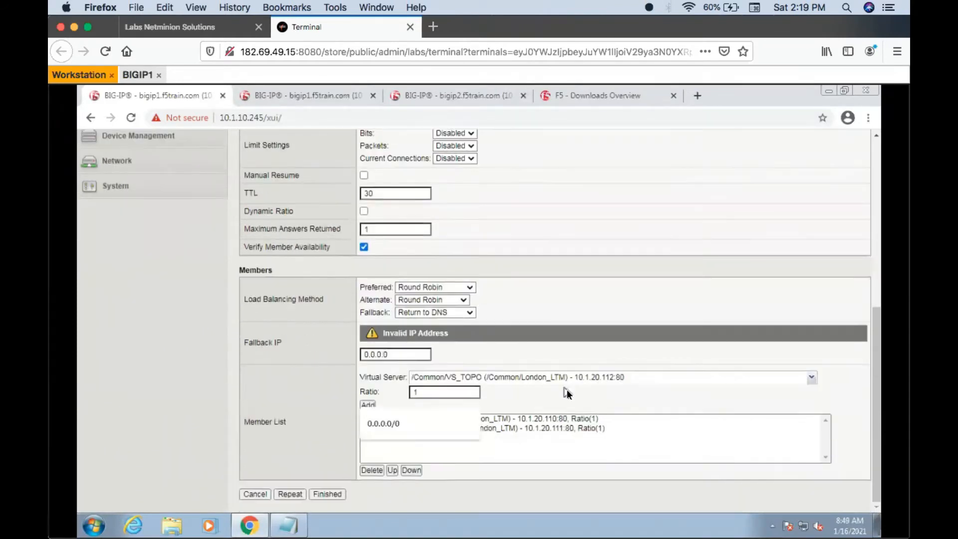
click(331, 495)
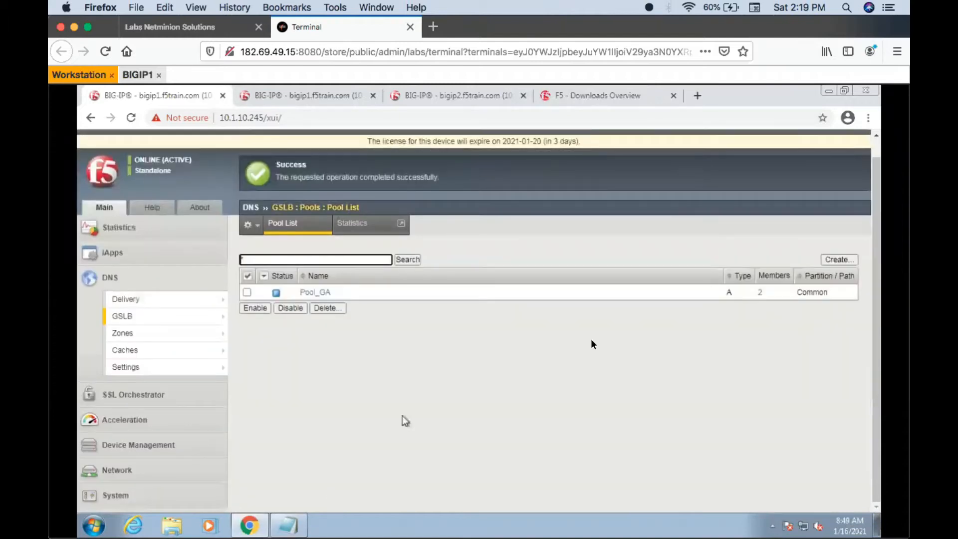
click(301, 231)
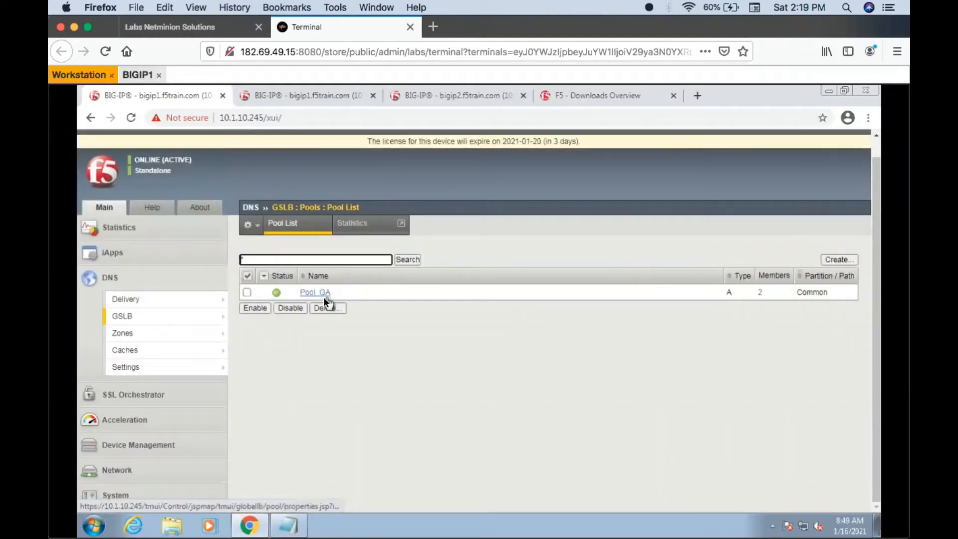
- Start a new GSLB wide IP named test.wip.com with type A
mouse_move(175, 320)
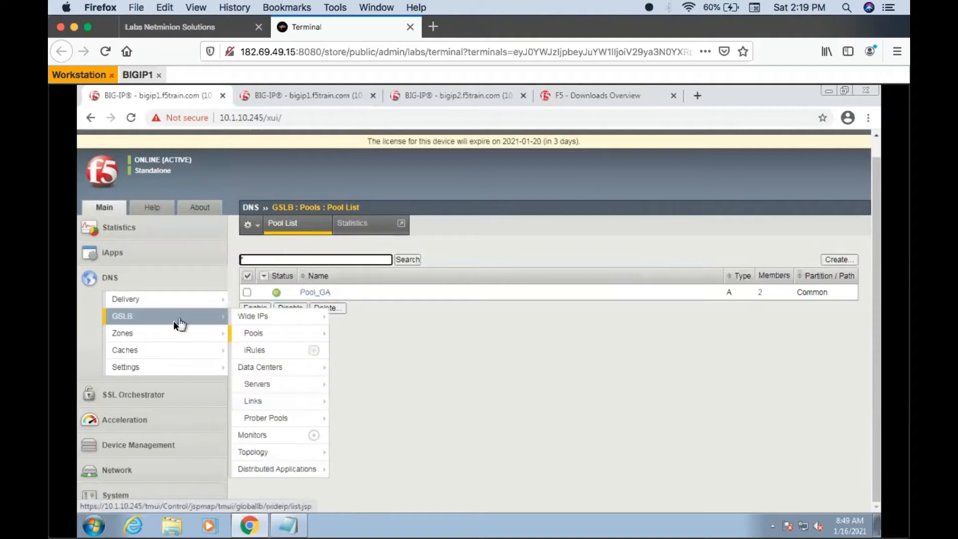
click(250, 320)
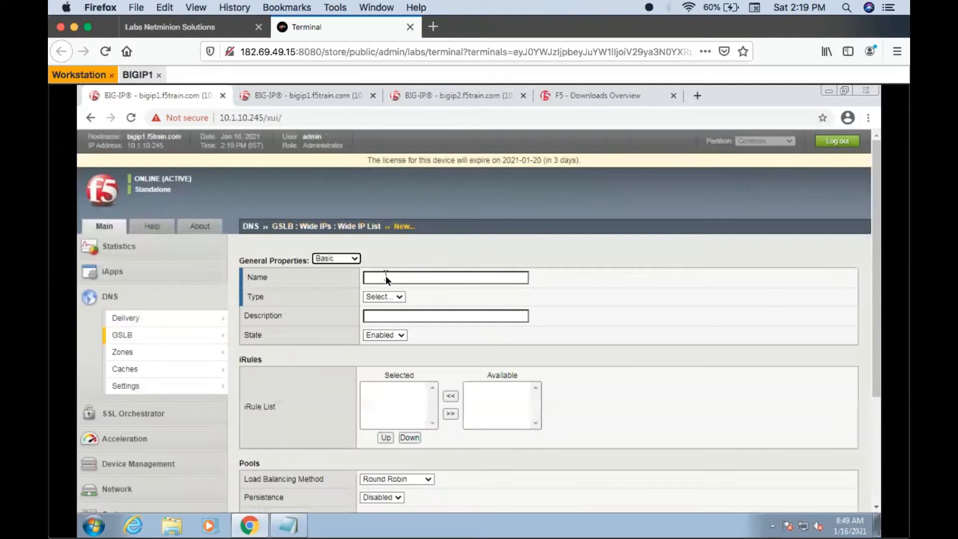
click(385, 278)
text(tes)
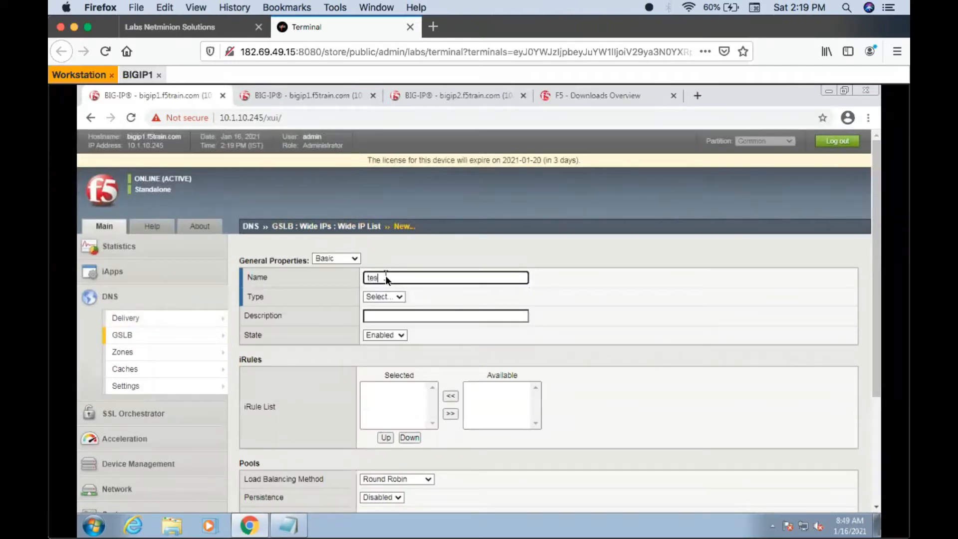
text(t.vip.com)
click(390, 295)
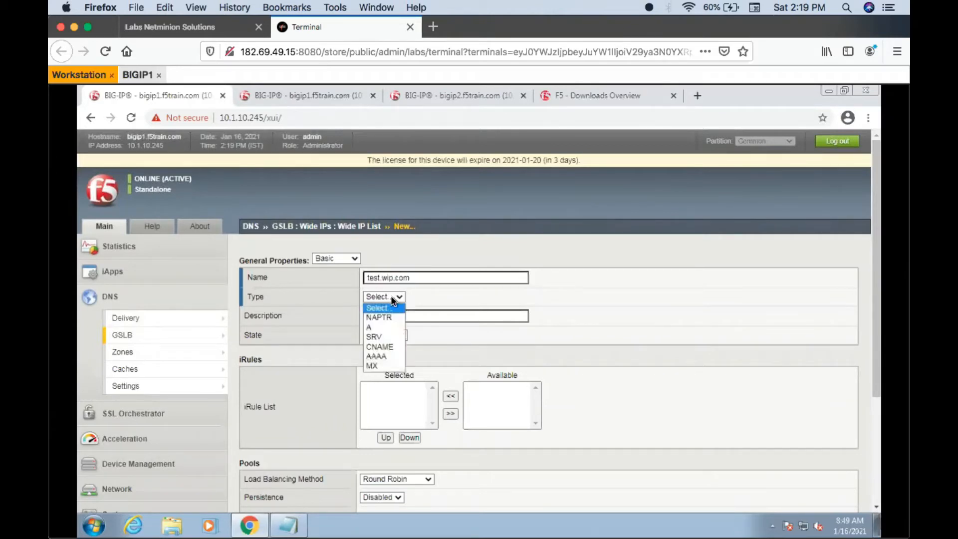
click(378, 325)
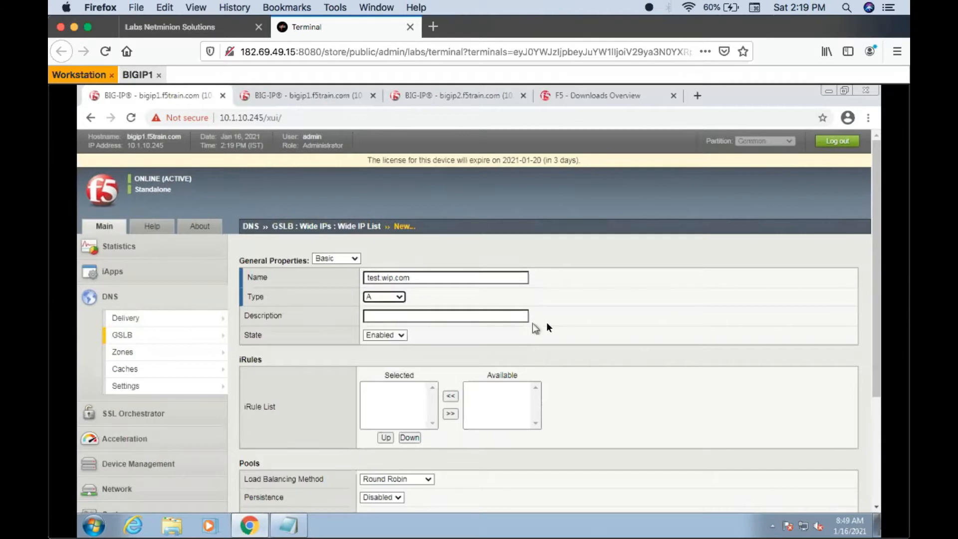
- Add Pool_GA with ratio 1 to the wide IP's pool list and finish creating the wide IP
scroll(547, 327, down, 5)
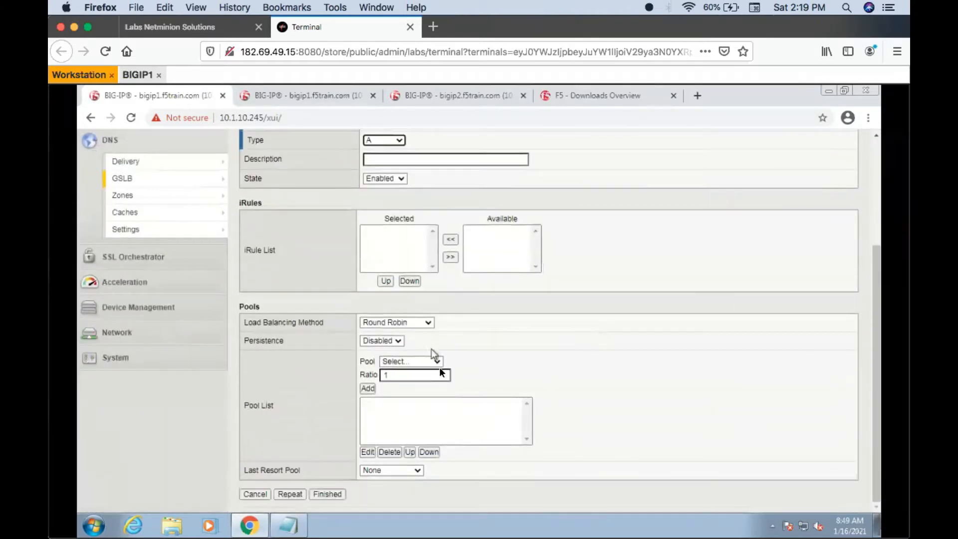
click(438, 362)
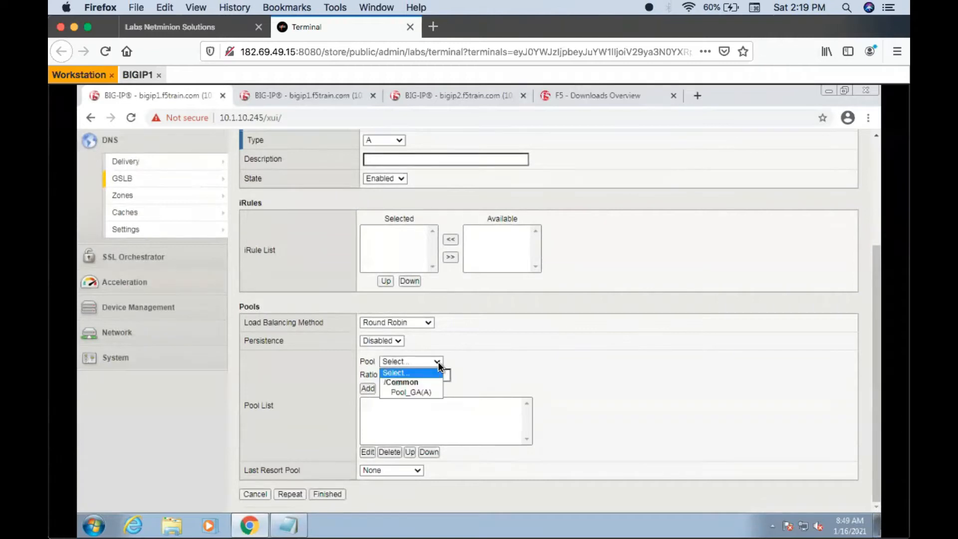
click(417, 391)
click(370, 388)
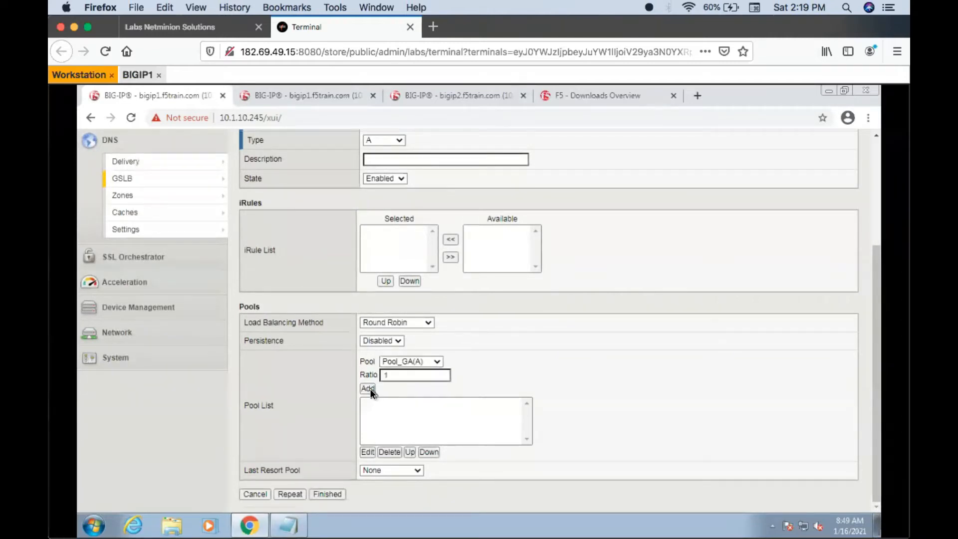
click(328, 493)
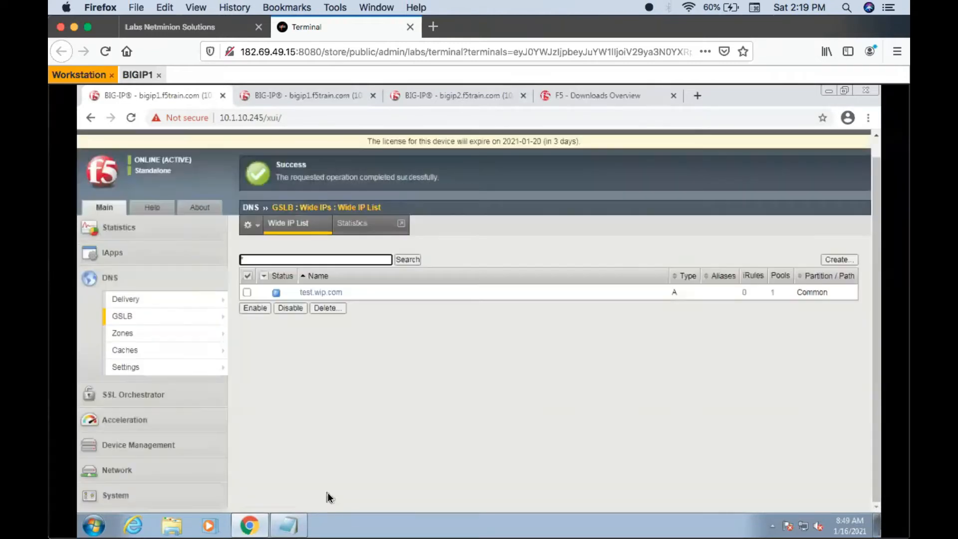
click(299, 226)
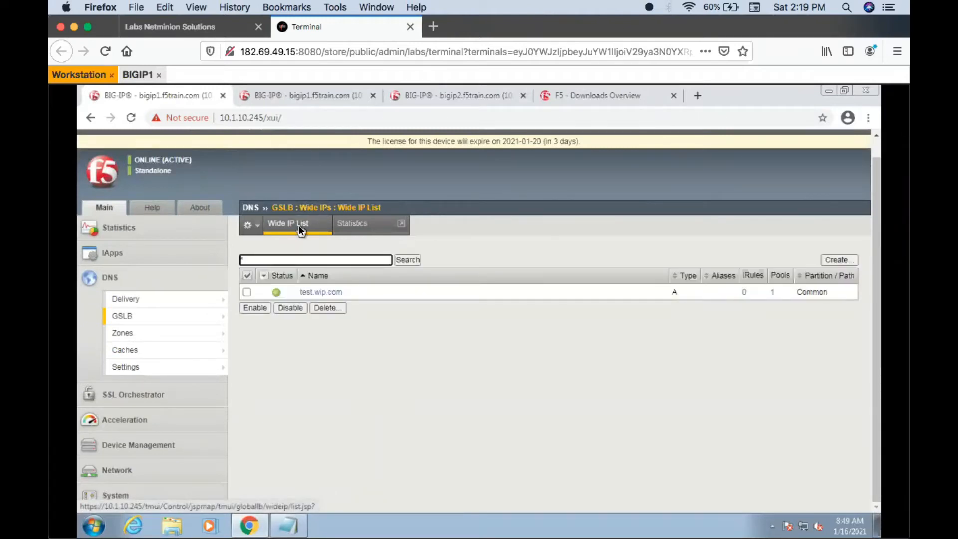
- Open a Windows command prompt on the workstation and start an interactive nslookup session
click(94, 530)
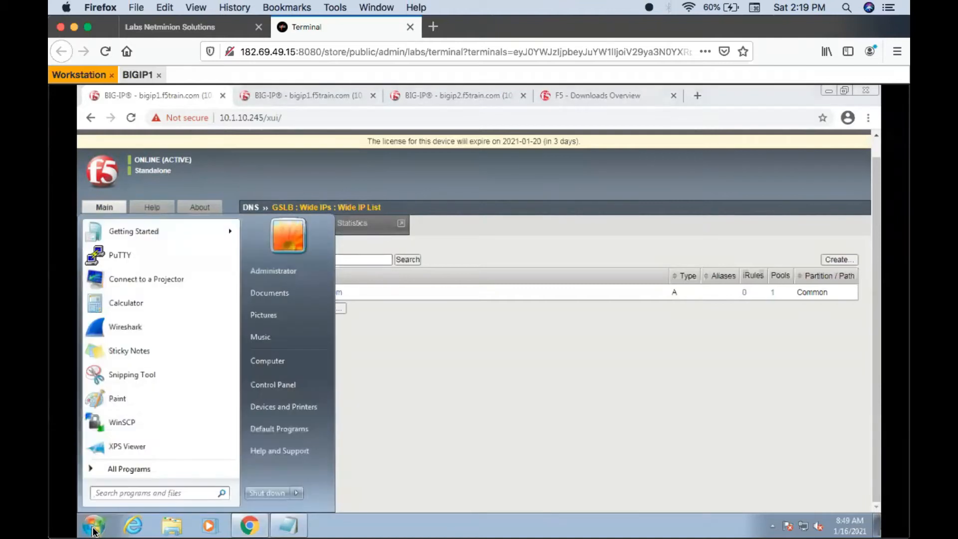
text(cm)
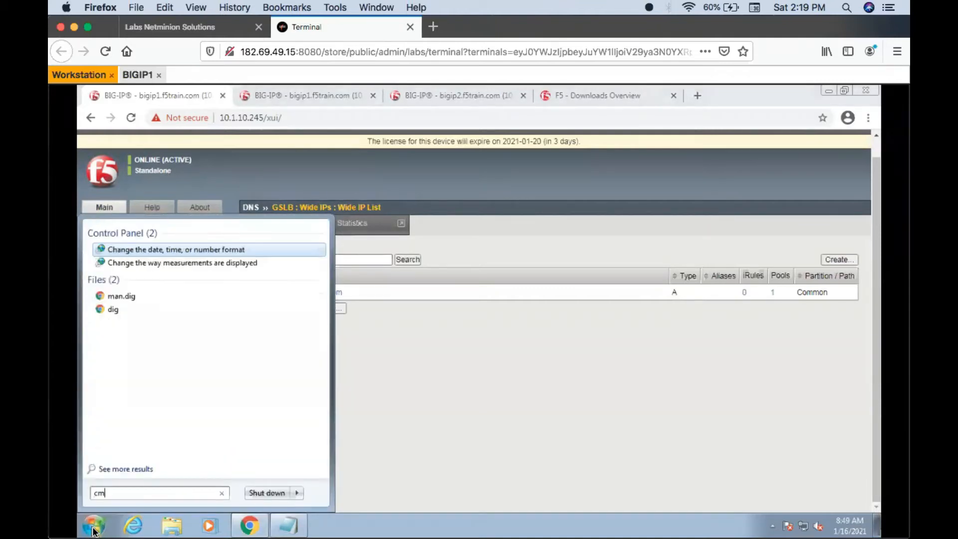
text(d)
key(Return)
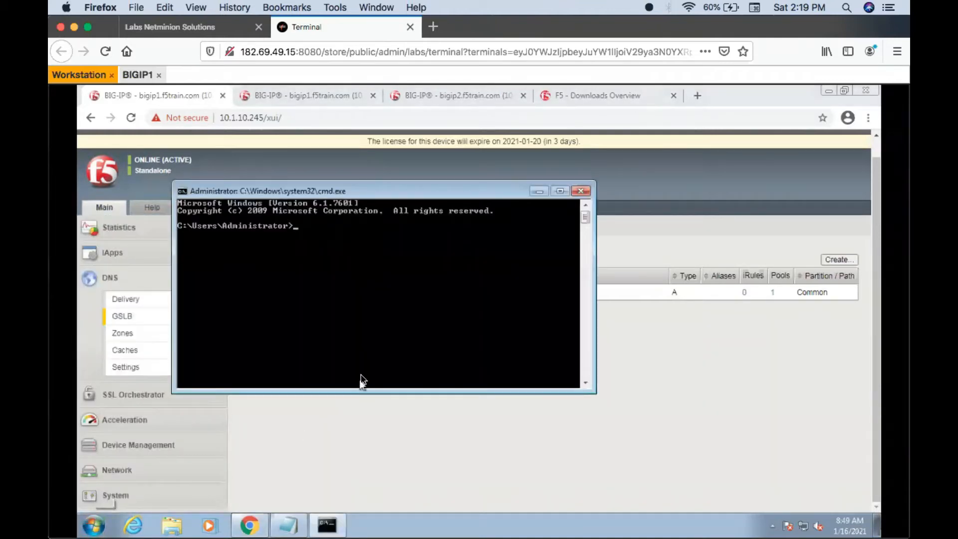
text(nsloo)
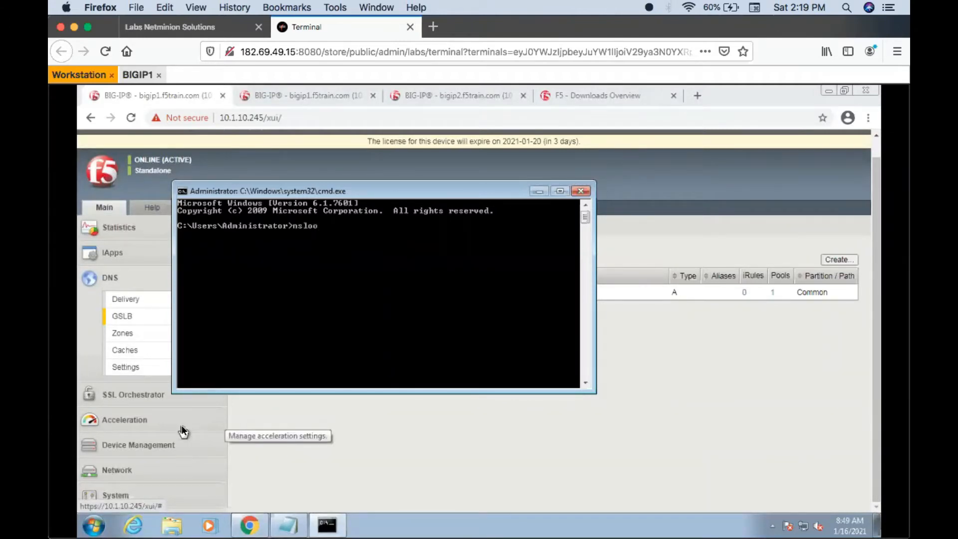
text(kup)
key(Return)
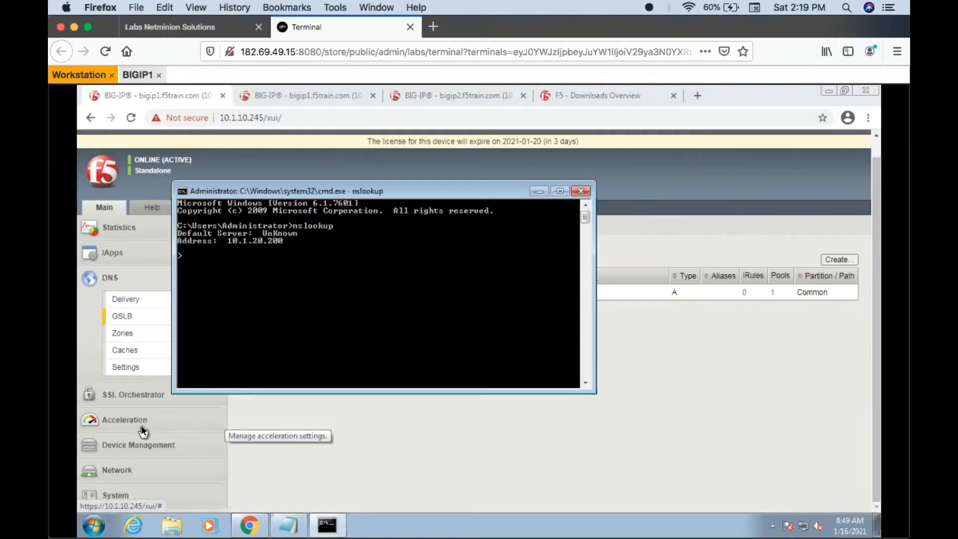
- Query test.wip.com four times in nslookup to check which pool member addresses are returned
text(test.vip.com)
key(Return)
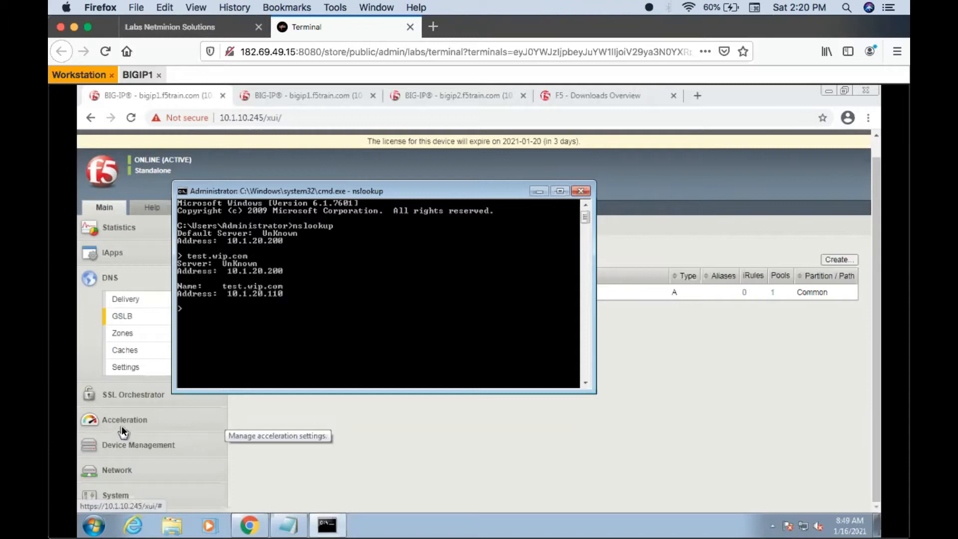
key(Up)
key(Return)
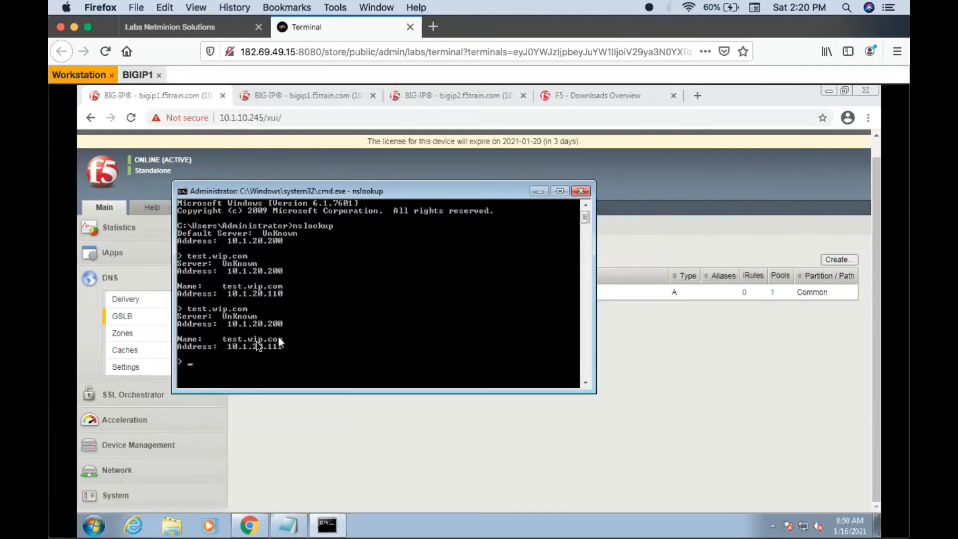
text(test.wip.com)
key(Return)
key(Up)
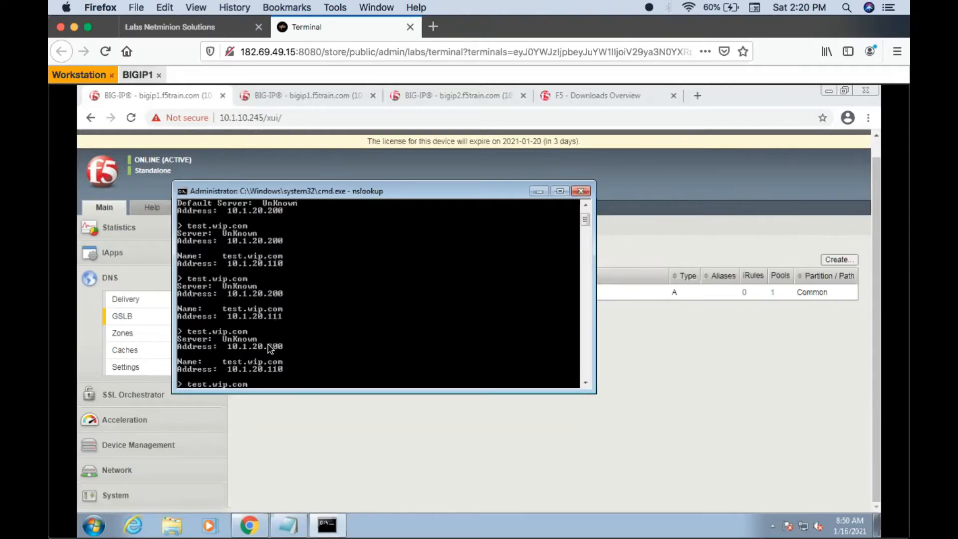
key(Return)
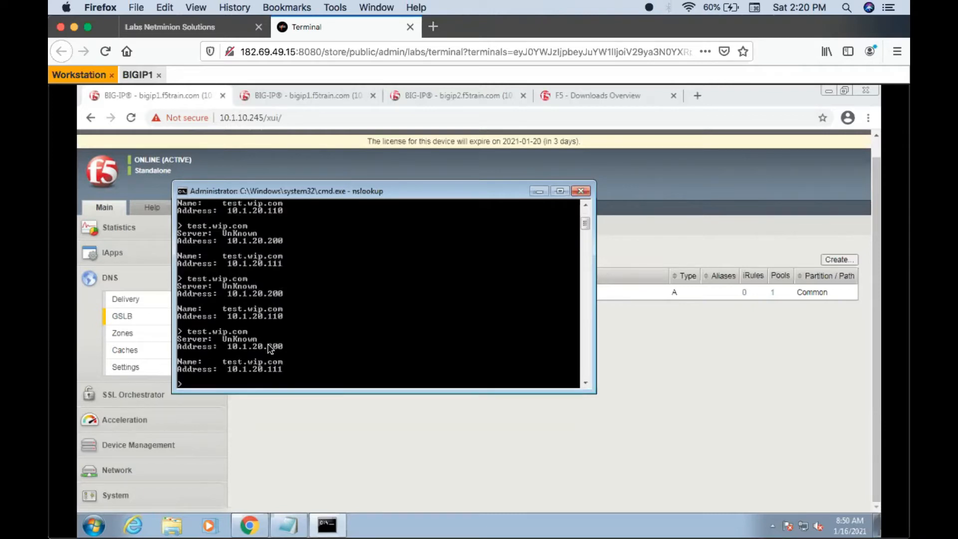
- Return to the BIG-IP browser and open the member settings of Pool_GA through the wide IP test.wip.com
click(651, 471)
click(325, 293)
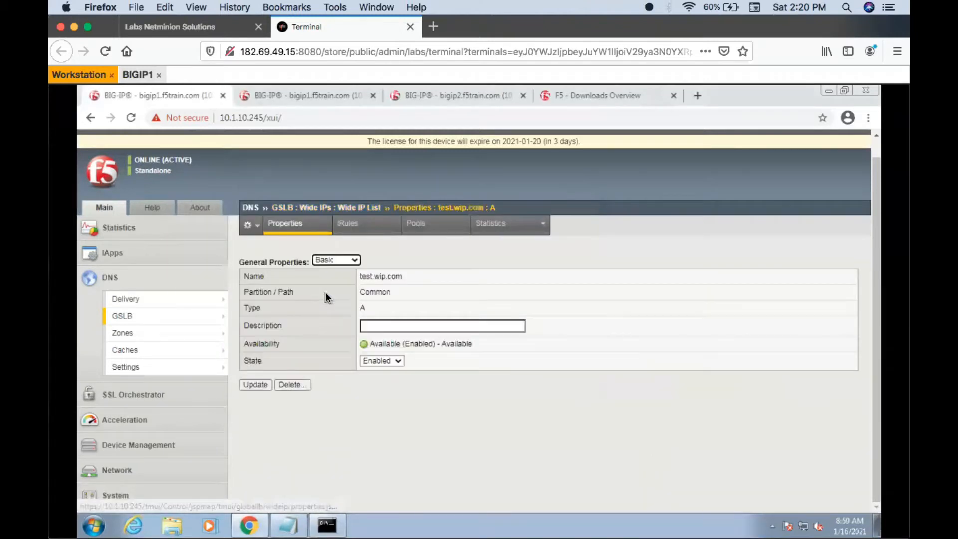
click(417, 226)
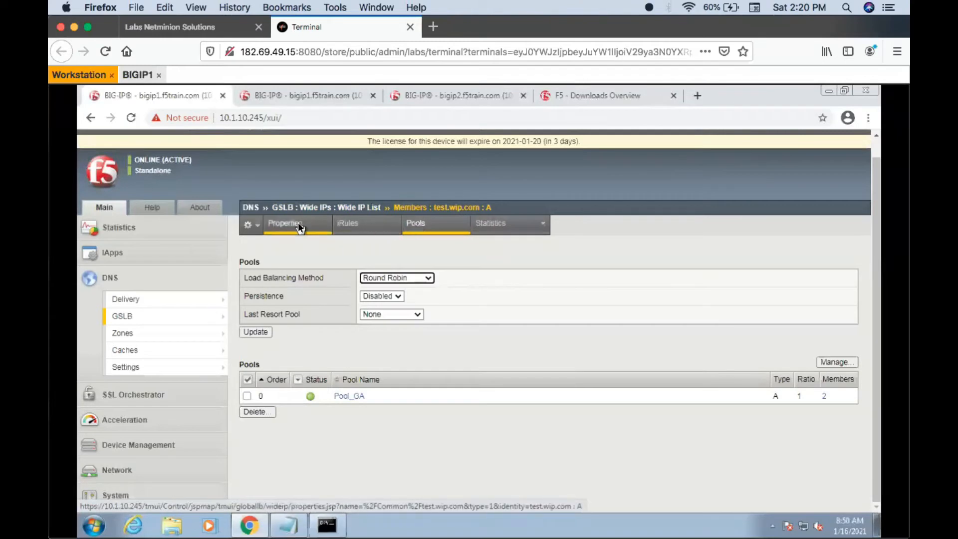
click(343, 395)
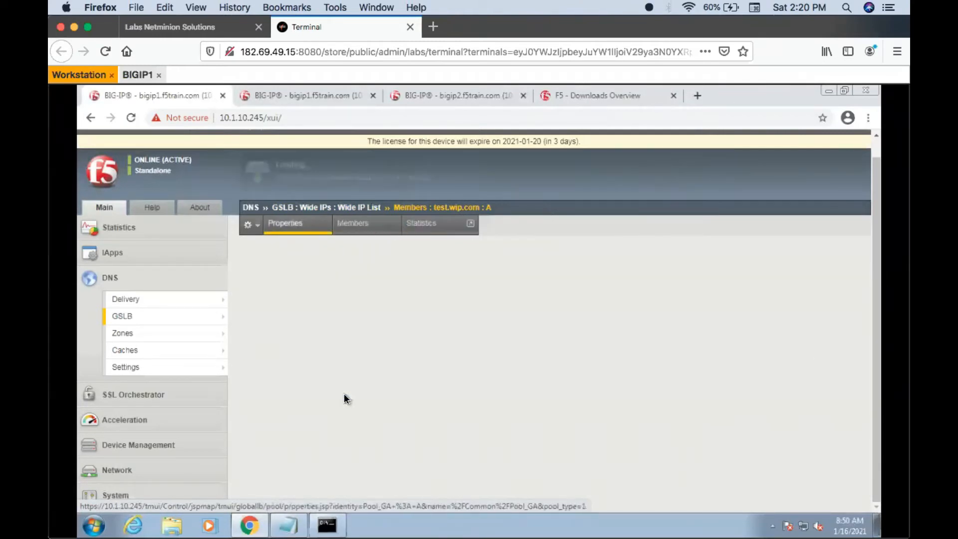
click(370, 225)
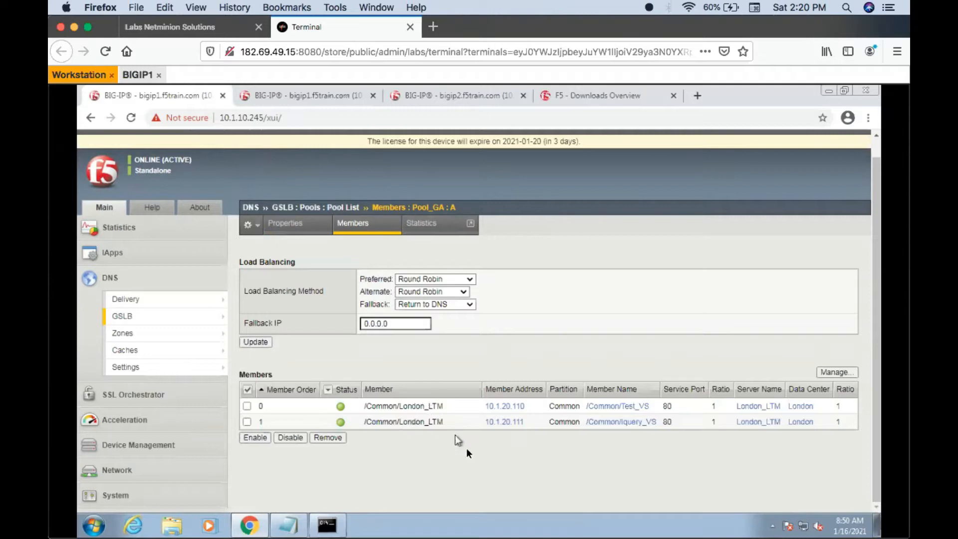
- Compare the member order and addresses of Pool_GA with the lab topology diagram and the nslookup answers
click(203, 35)
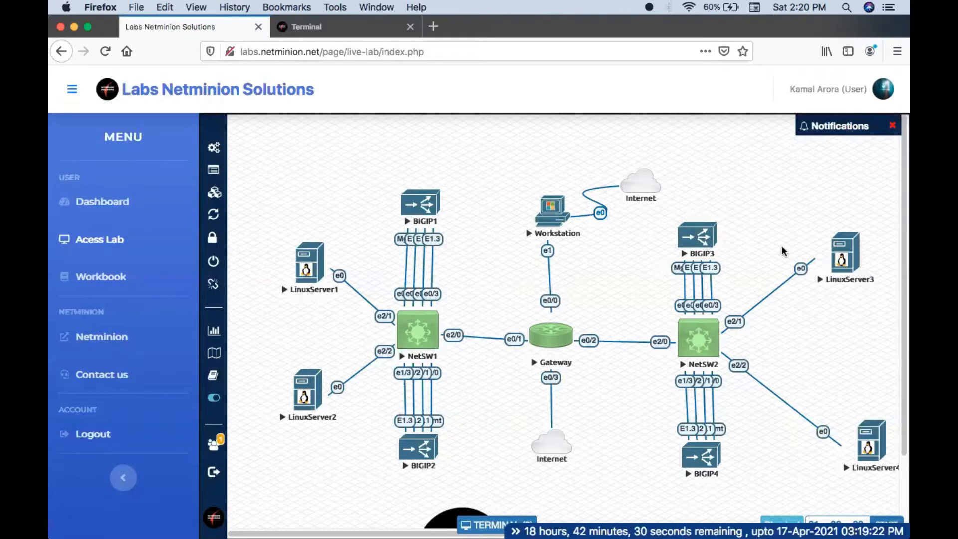
click(303, 29)
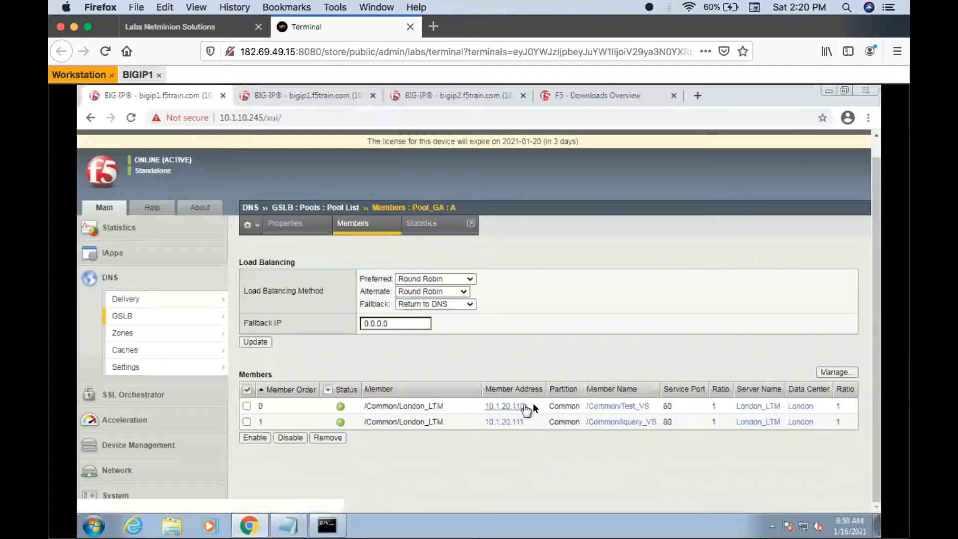
drag(534, 403, 492, 420)
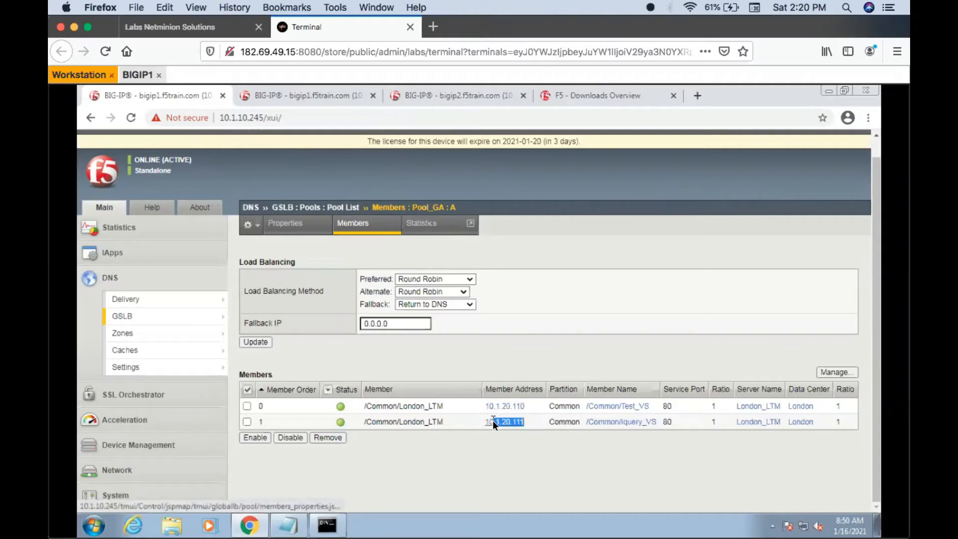
click(487, 451)
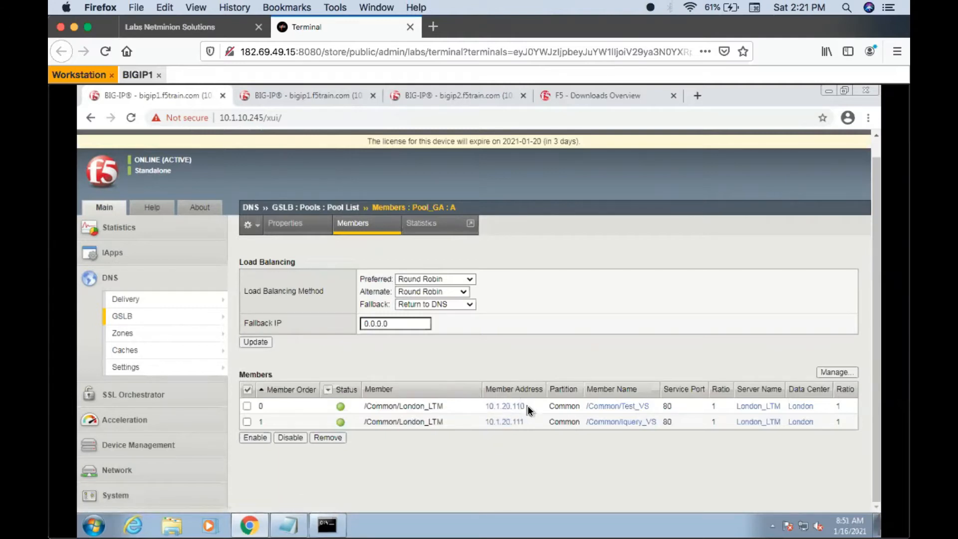
drag(526, 407, 507, 423)
click(512, 448)
drag(528, 406, 487, 406)
click(529, 432)
click(344, 526)
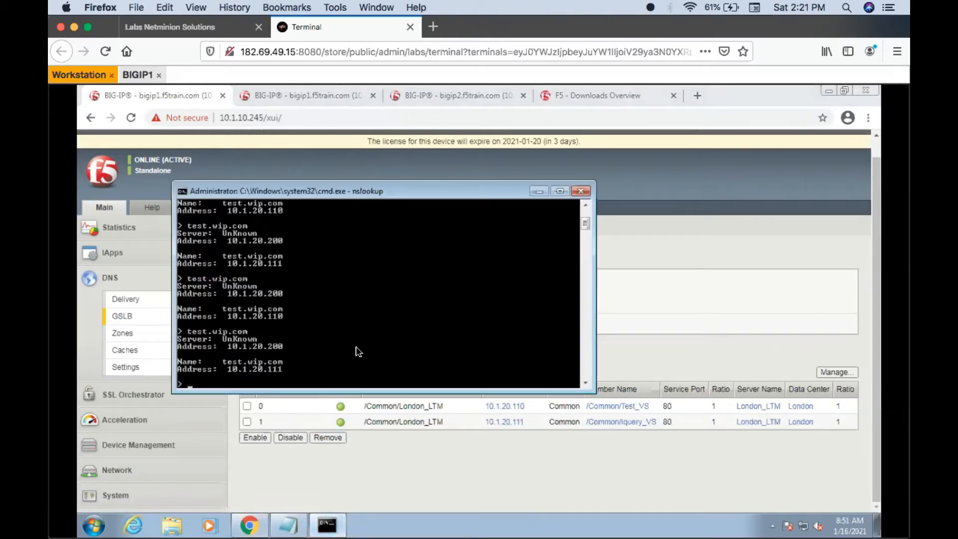
click(393, 467)
- Set the preferred load balancing method of Pool_GA to Global Availability and apply the update
click(461, 278)
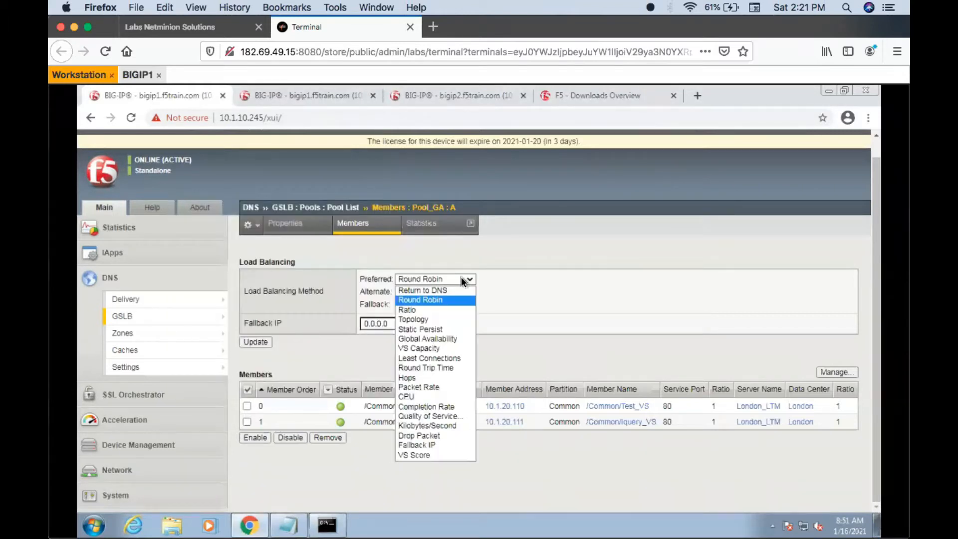
click(428, 338)
click(266, 342)
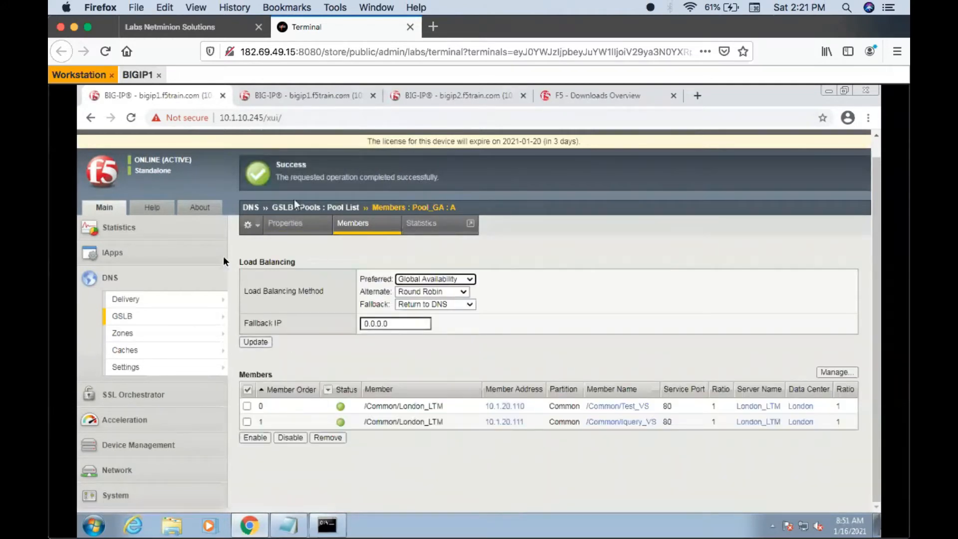
- Set the pool load balancing method of the wide IP test.wip.com to Global Availability and apply the update
mouse_move(184, 313)
mouse_move(256, 320)
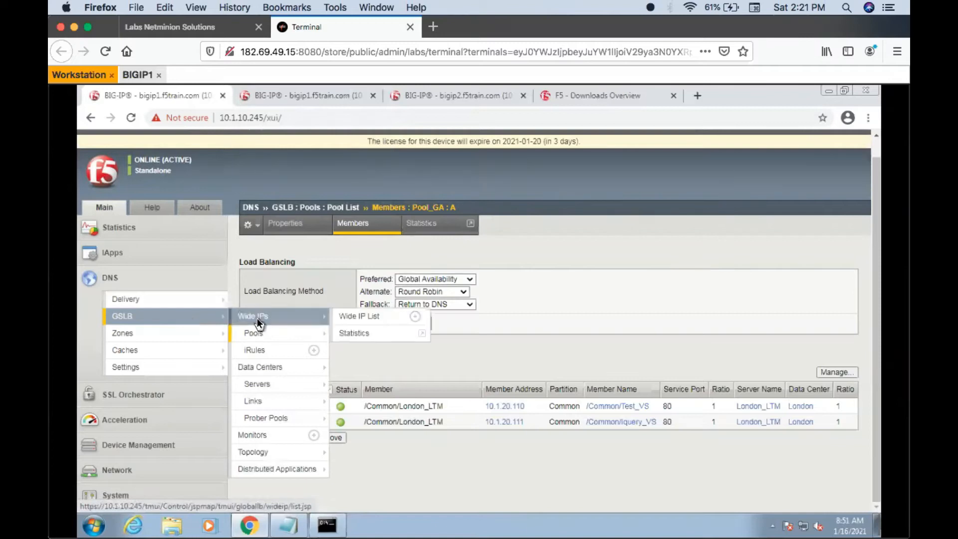
click(256, 319)
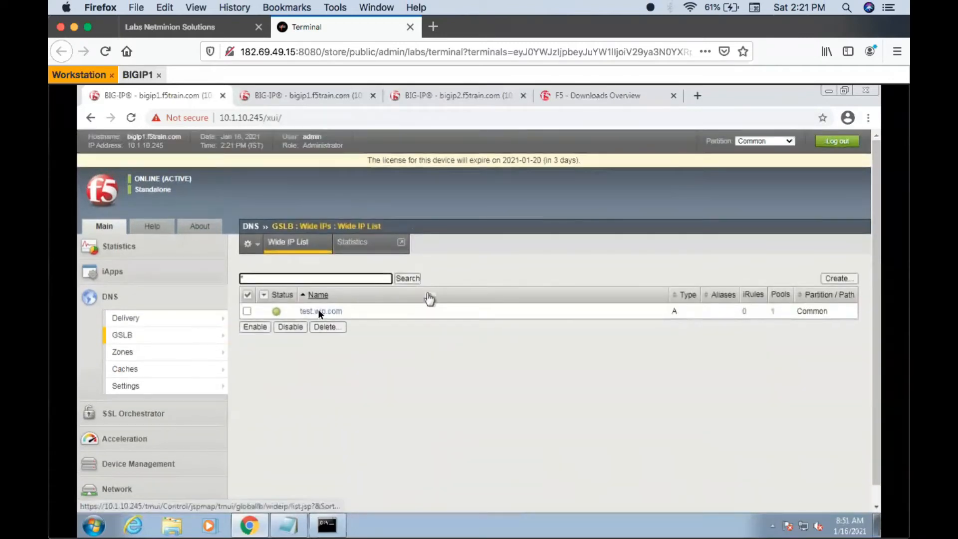
click(320, 312)
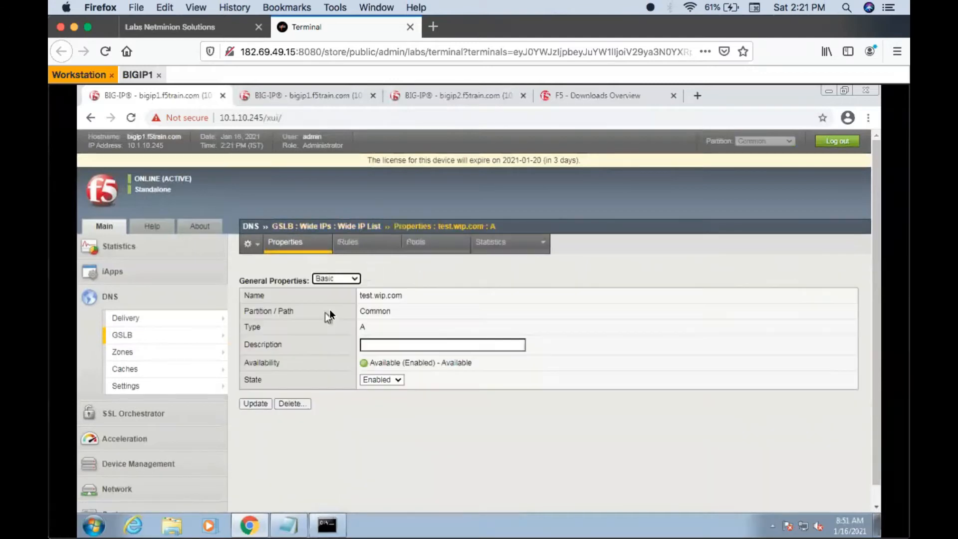
click(427, 239)
click(408, 295)
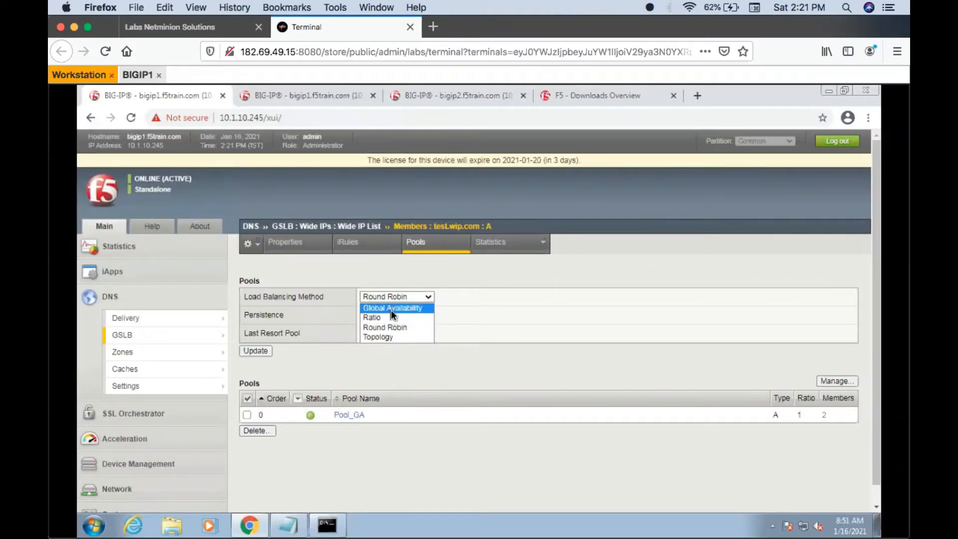
click(390, 309)
click(263, 351)
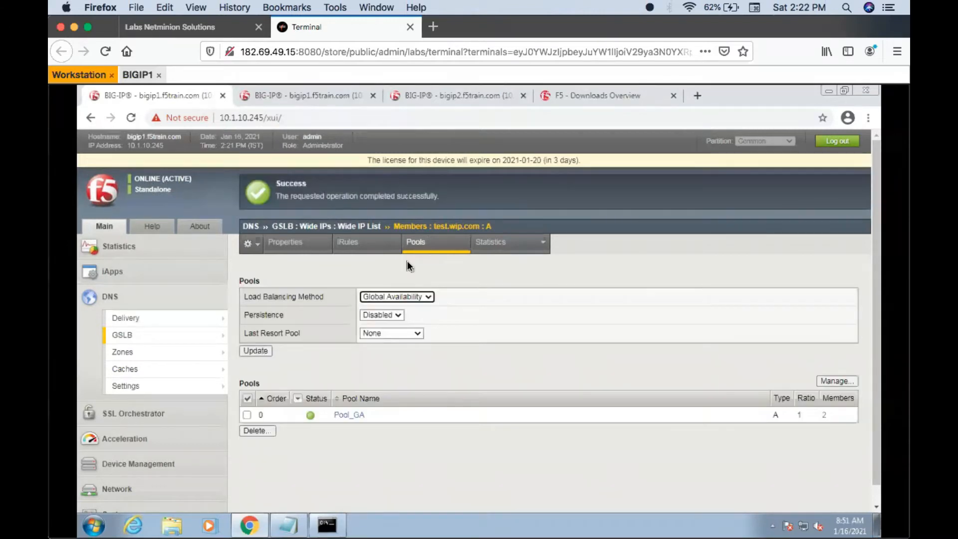
- Reload the pool settings of test.wip.com and open the member settings of Pool_GA
click(424, 244)
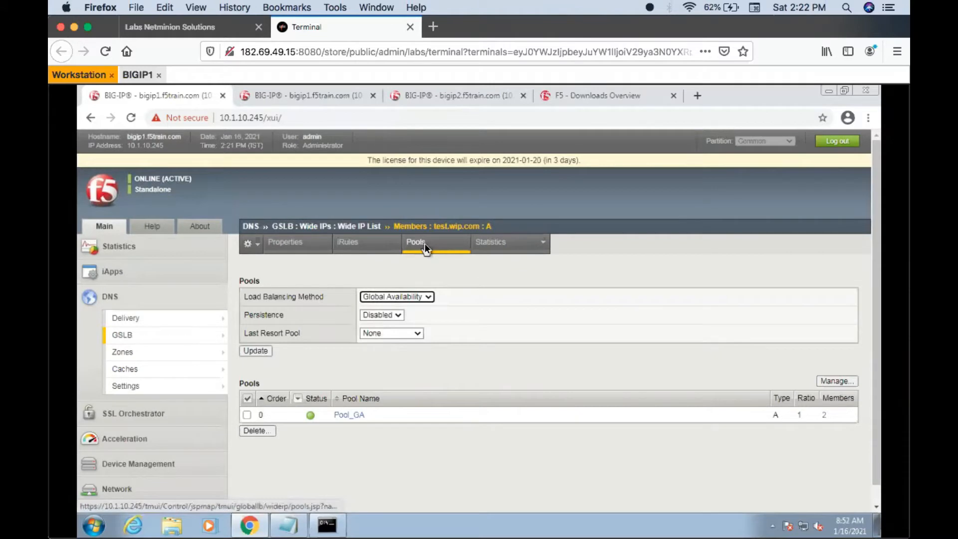
click(424, 244)
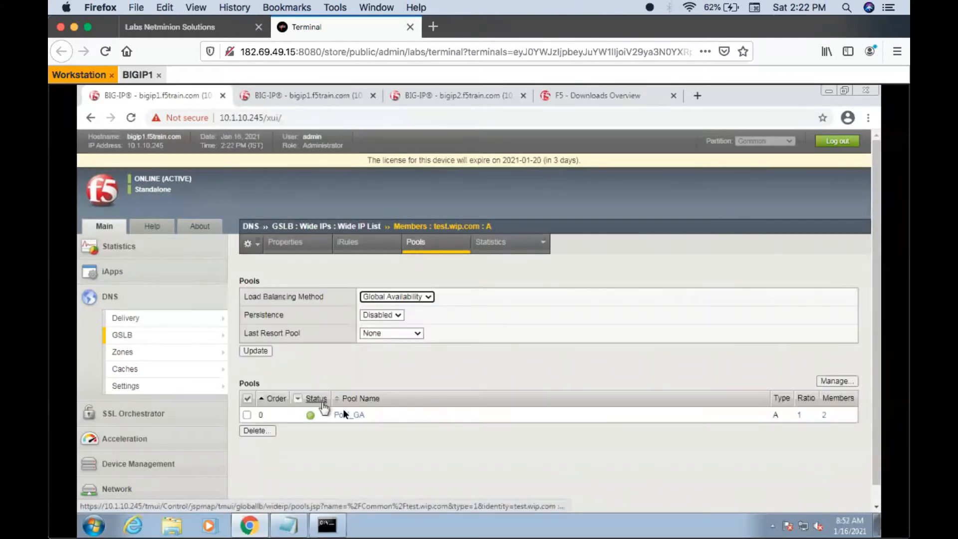
click(348, 414)
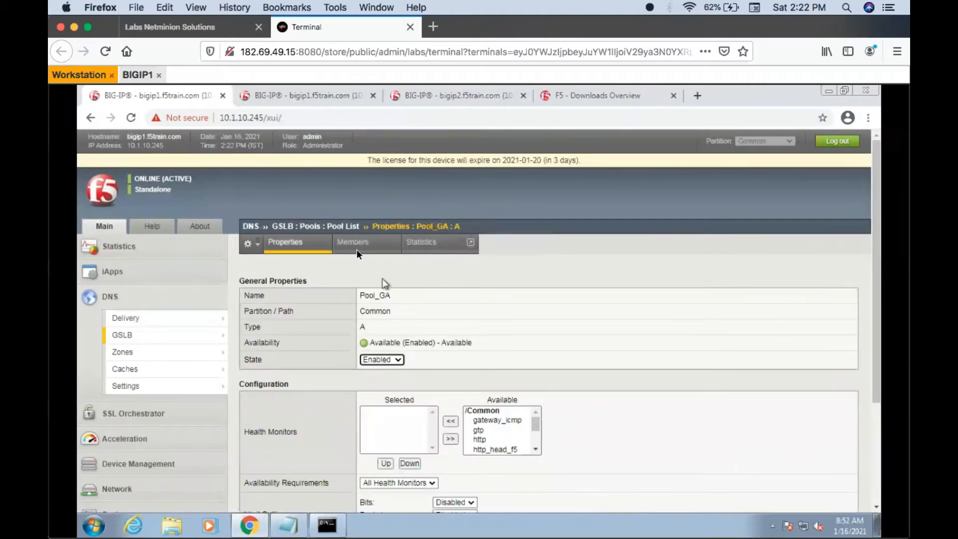
click(356, 249)
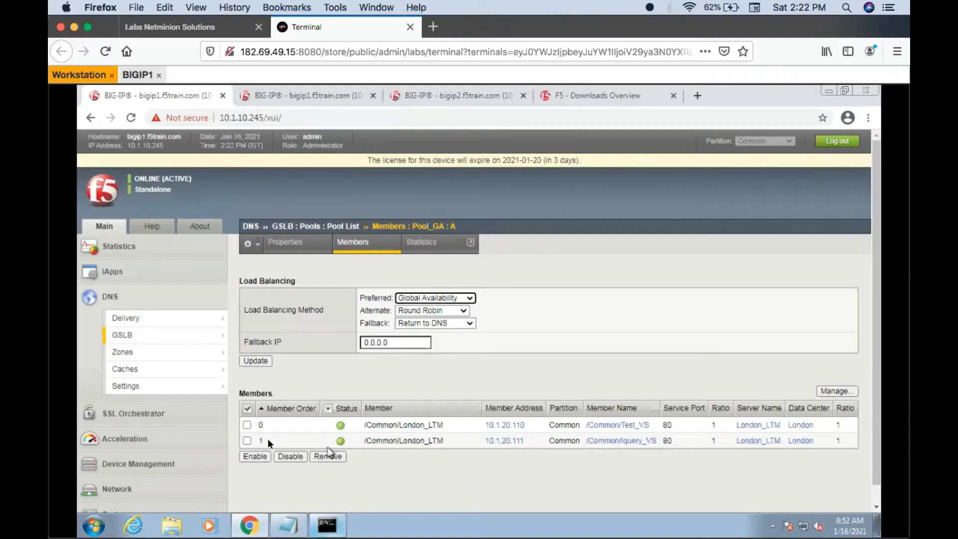
- Switch to the command prompt, exit nslookup, flush the DNS resolver cache with ipconfig /flushdns, and clear the screen
click(332, 522)
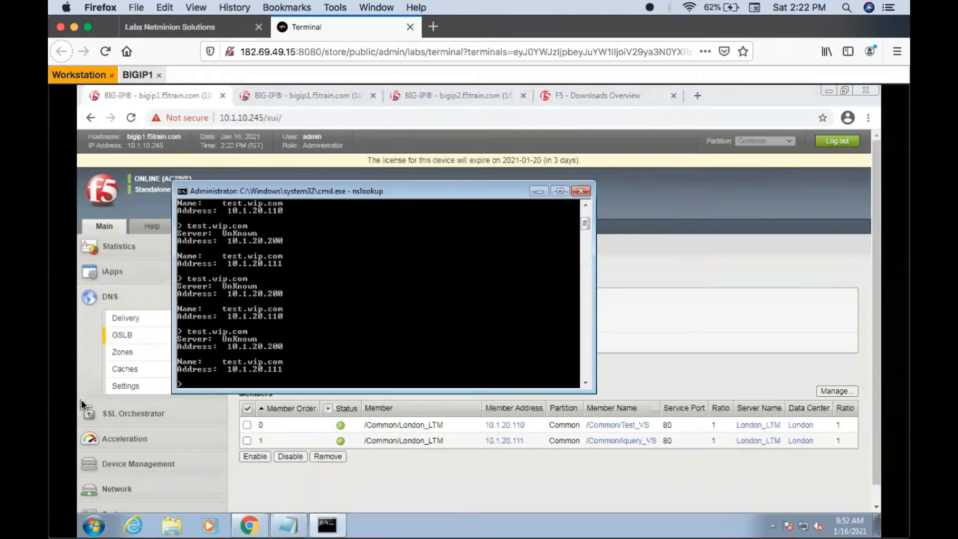
key(ctrl+c)
text(cls)
key(Return)
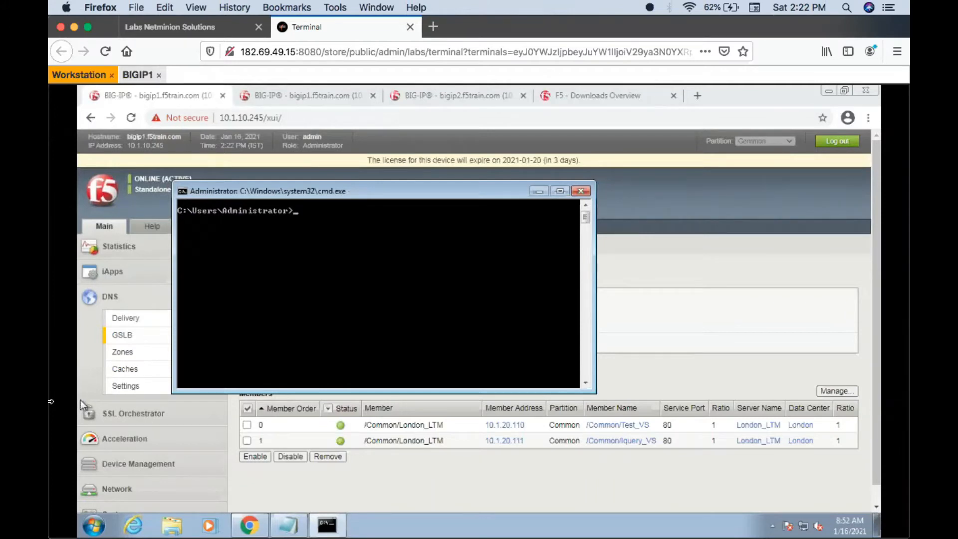
text(ipconfig /flushdns)
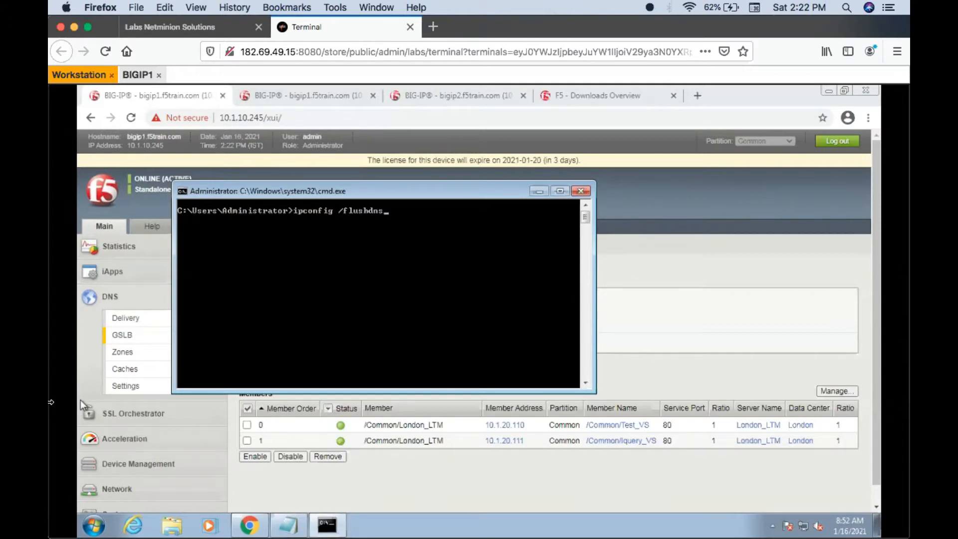
key(Return)
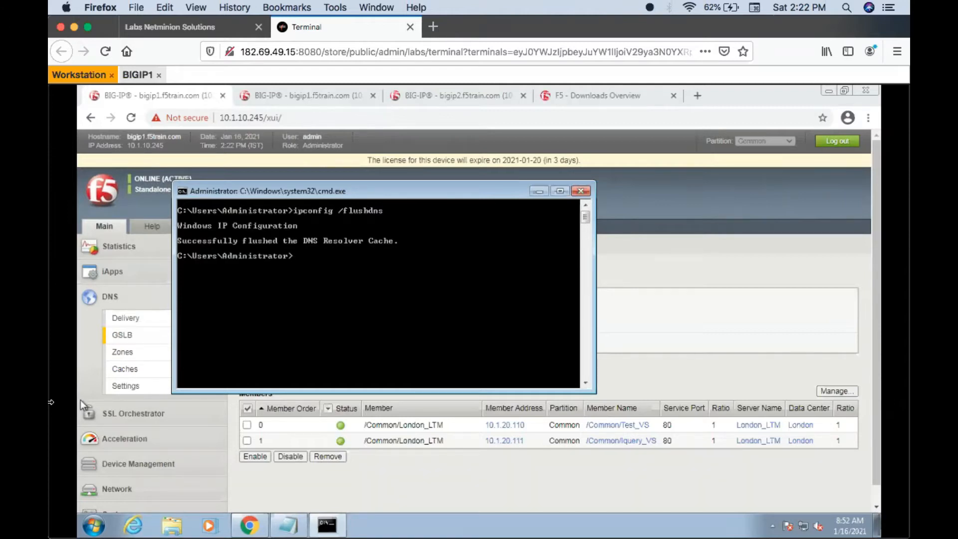
text(cls)
key(Return)
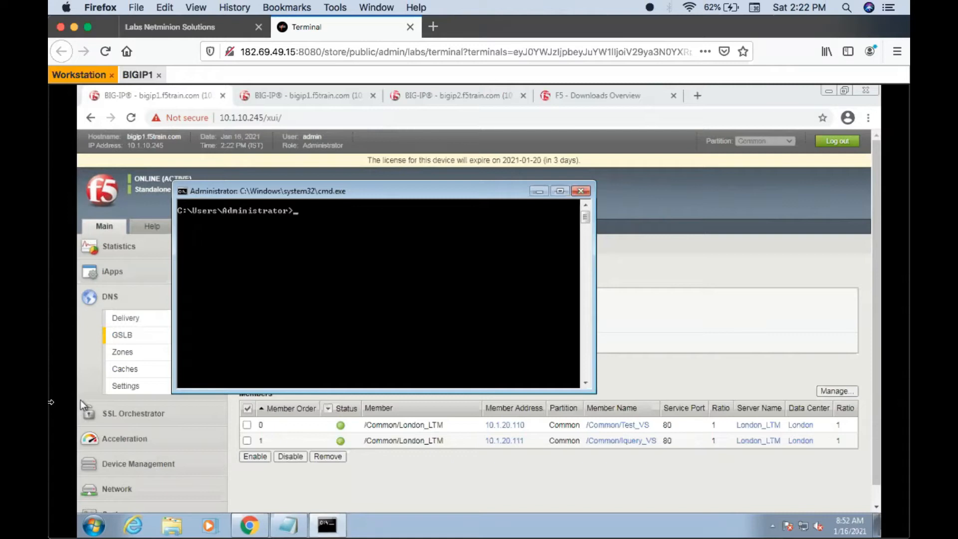
- Start nslookup and query test.wip.com eight times to check the returned addresses, then return to the BIG-IP browser
text(nslookup)
key(Return)
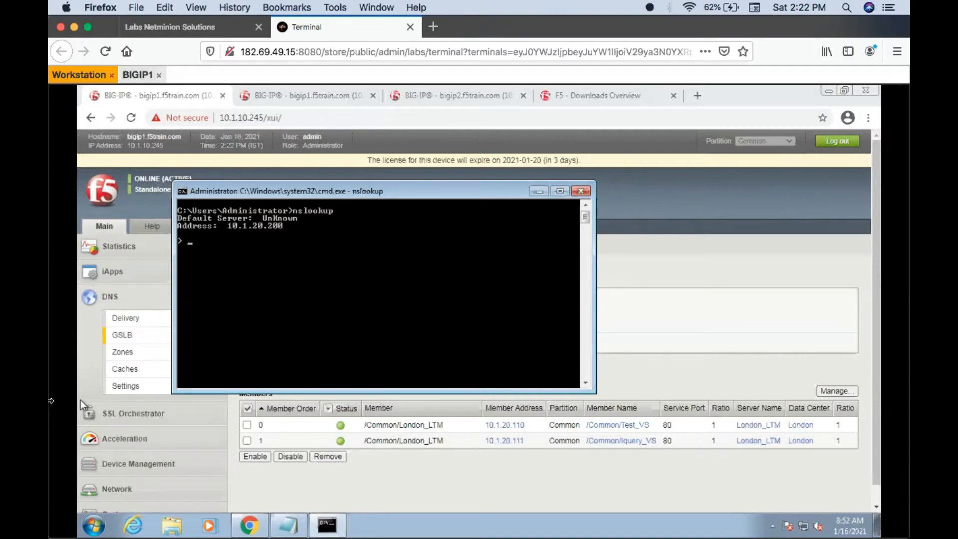
text(test.wip.com)
key(Return)
key(Up)
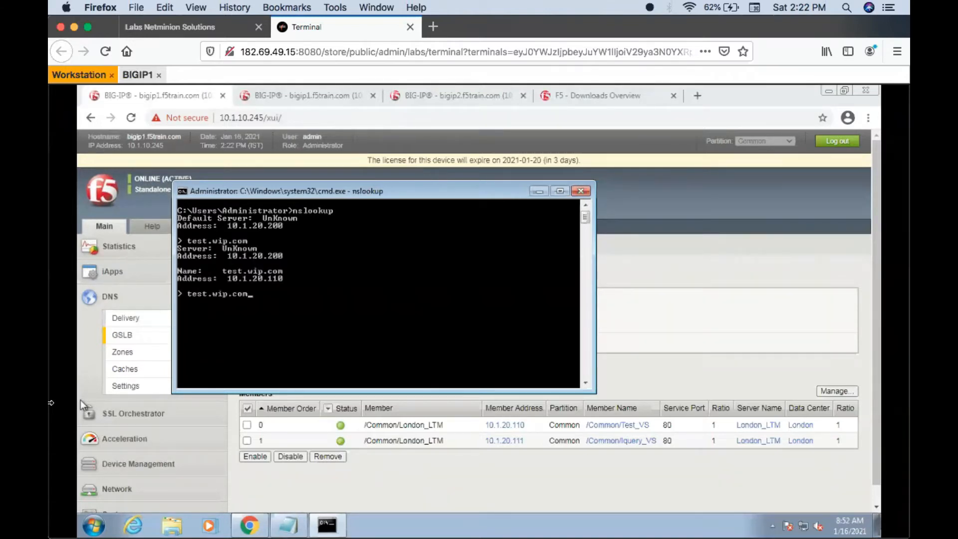
key(Return)
key(Up)
key(Return)
key(Up)
key(Return)
key(Up)
key(Return)
key(Up)
key(Return)
key(Up)
key(Return)
key(Up)
key(Return)
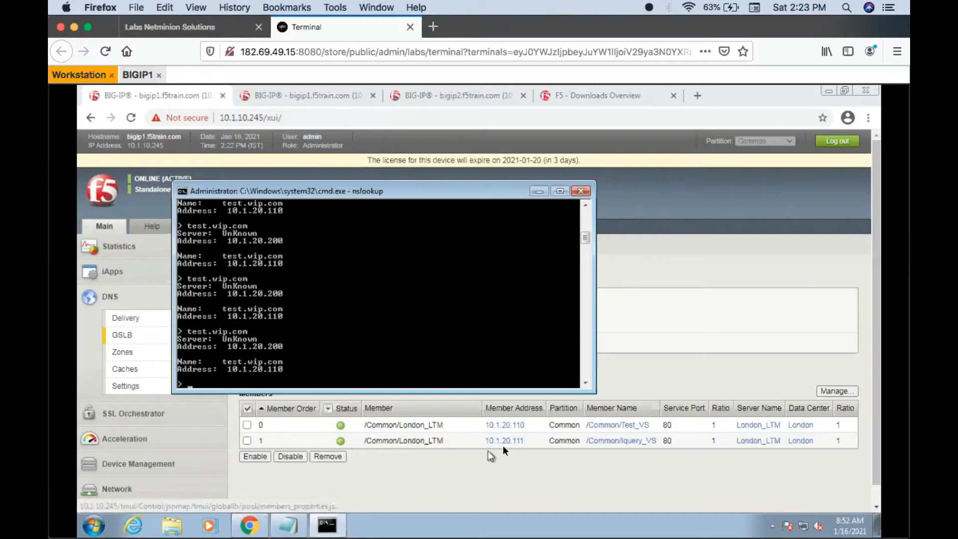
click(461, 466)
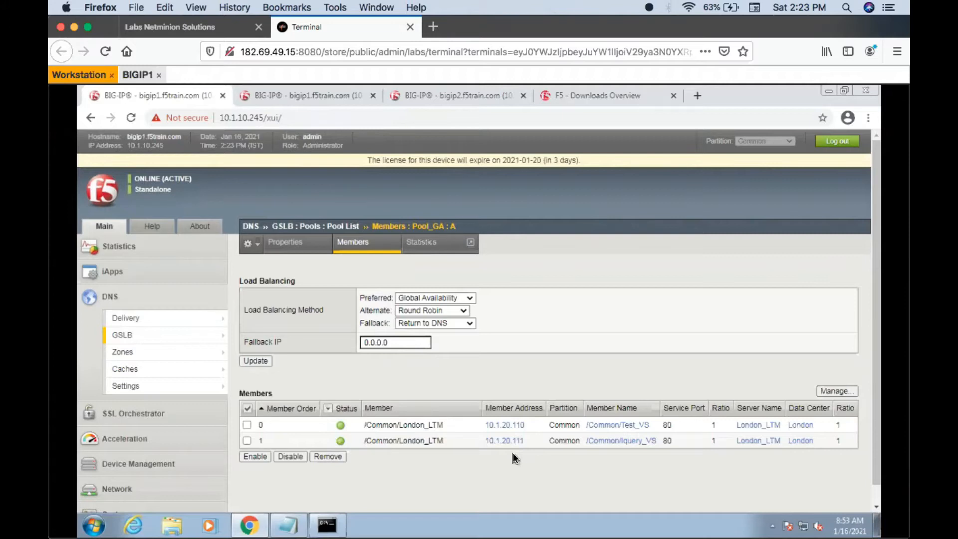
- Query test.wip.com five more times in the open nslookup session, then go back to the Pool_GA member list
click(330, 528)
key(Up)
key(Return)
key(Up)
key(Return)
key(Up)
key(Return)
key(Up)
key(Return)
key(Up)
key(Return)
key(Up)
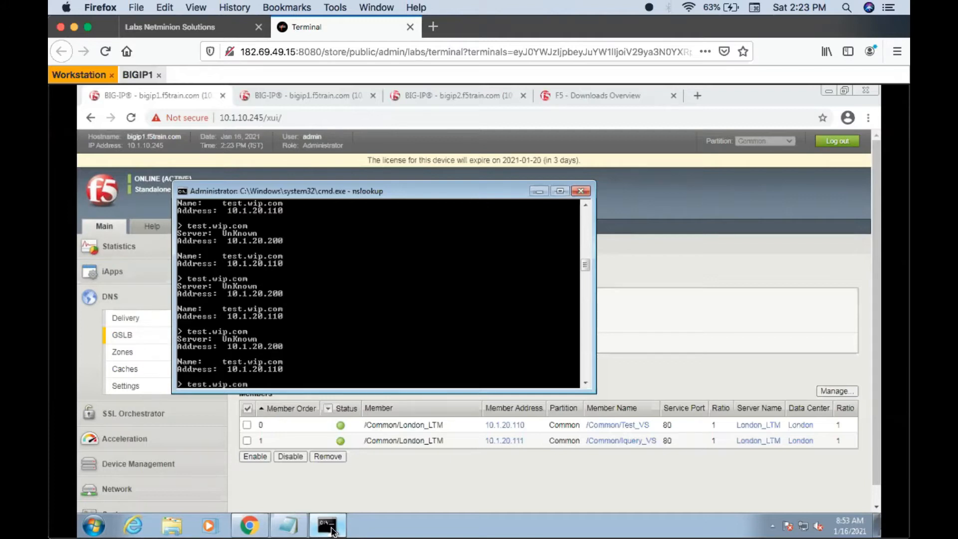
click(453, 490)
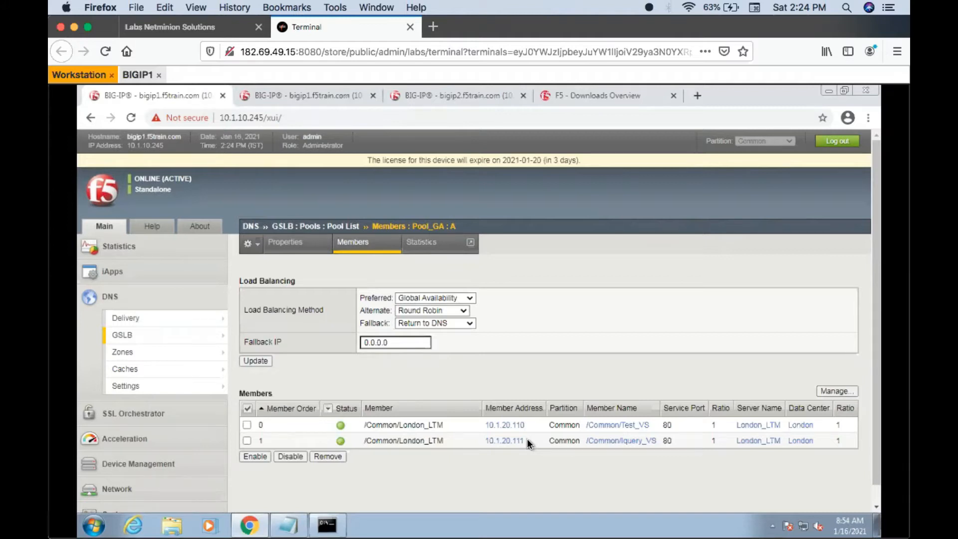
- Add the virtual server /Common/VS_TOPO (10.1.20.112:80) to Pool_GA with ratio 1 and save the member list
click(822, 391)
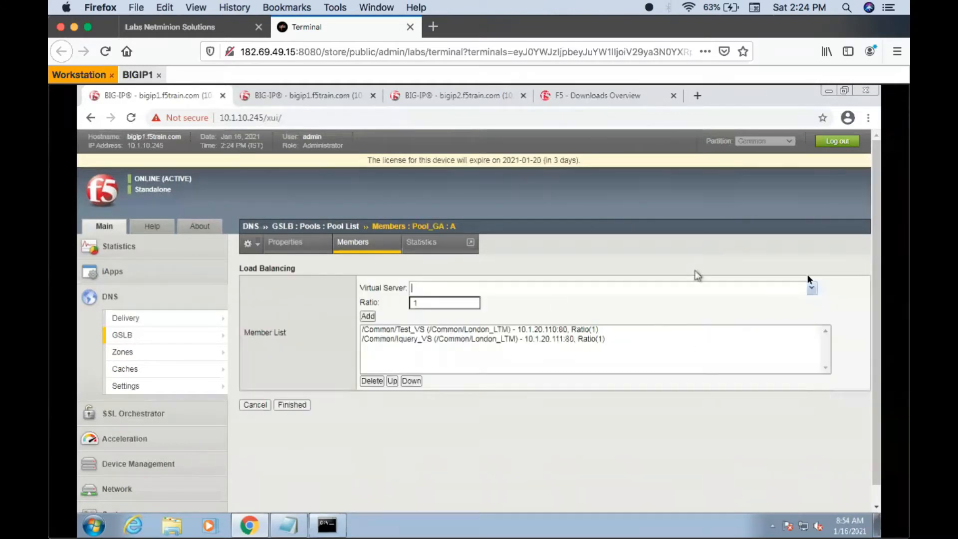
click(811, 287)
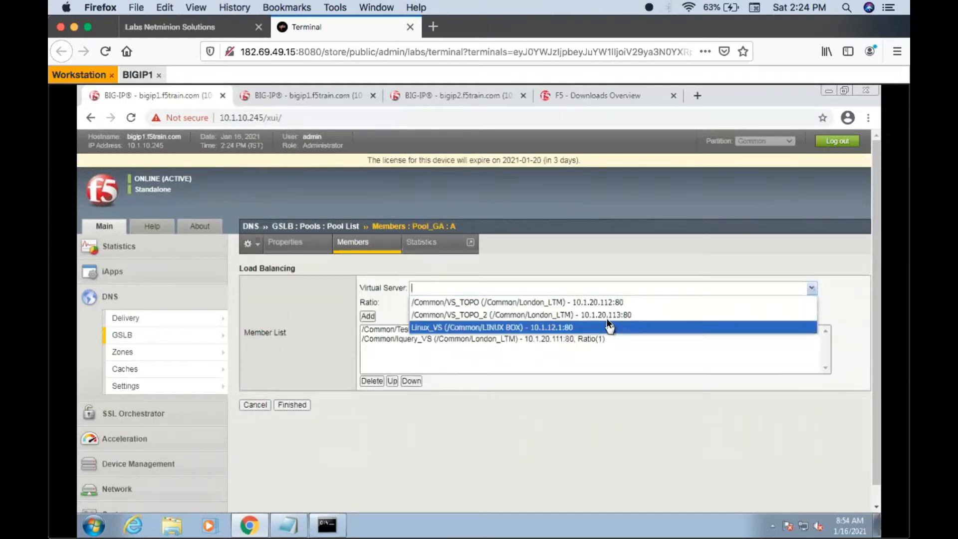
click(366, 317)
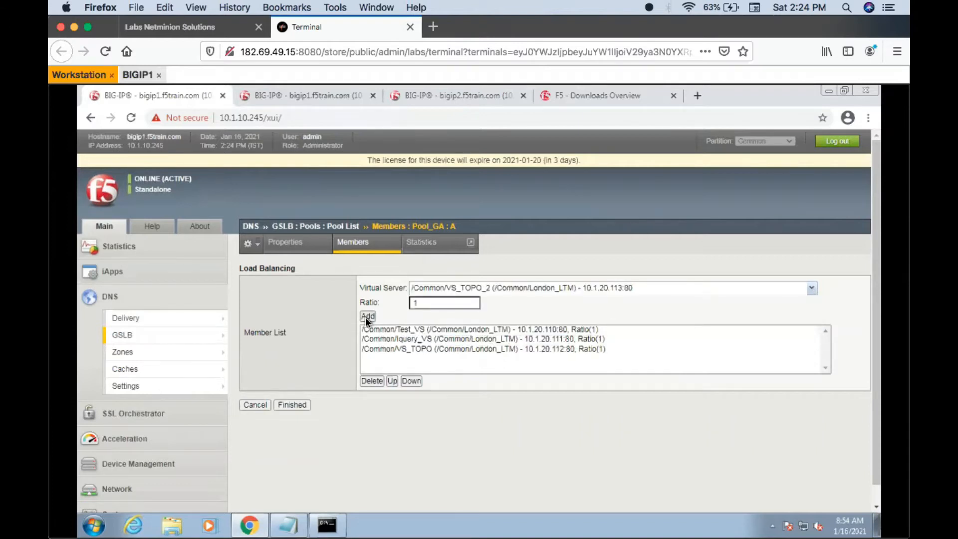
click(292, 404)
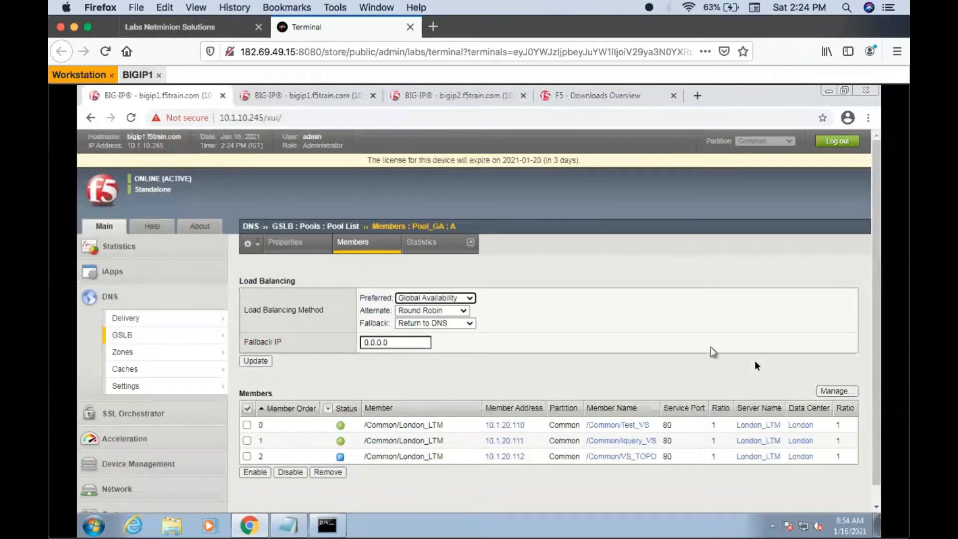
- Move VS_TOPO to the first place in the Pool_GA member order and save the list
click(826, 392)
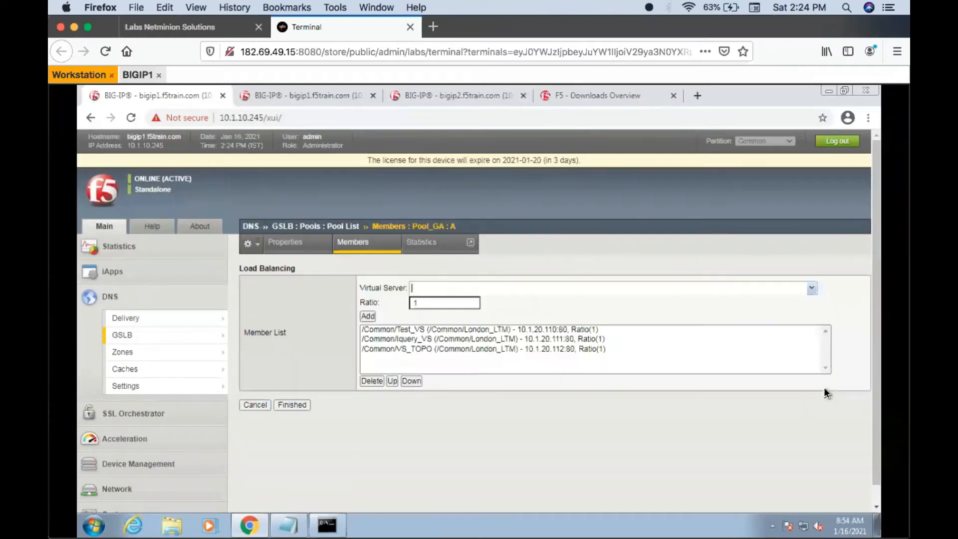
click(563, 349)
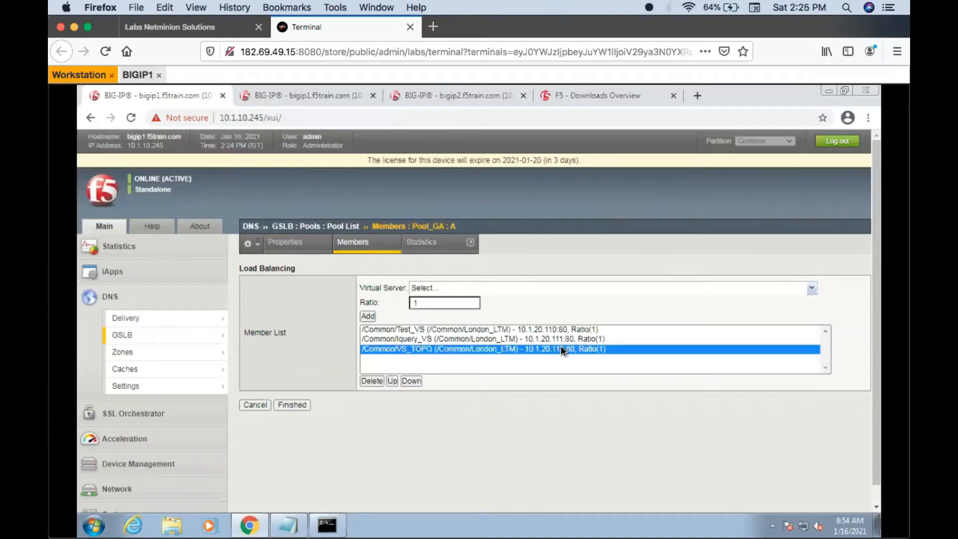
click(393, 382)
click(392, 381)
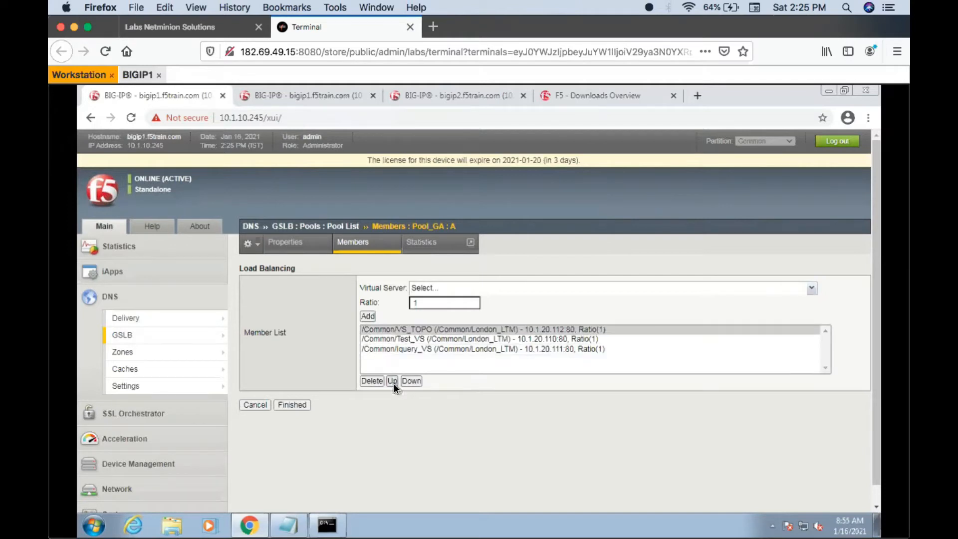
click(301, 404)
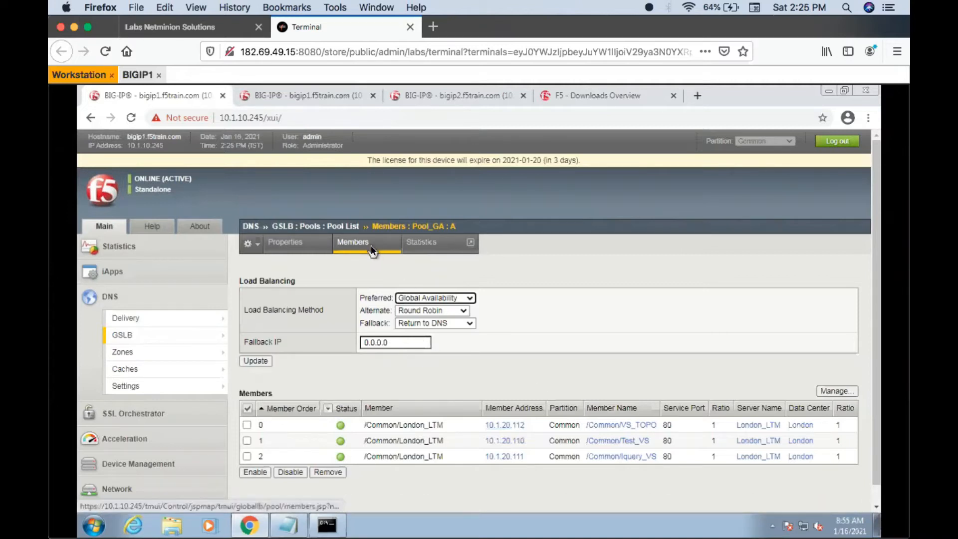
- Check which virtual servers can still be added to Pool_GA, and return to its member overview without changes
click(854, 392)
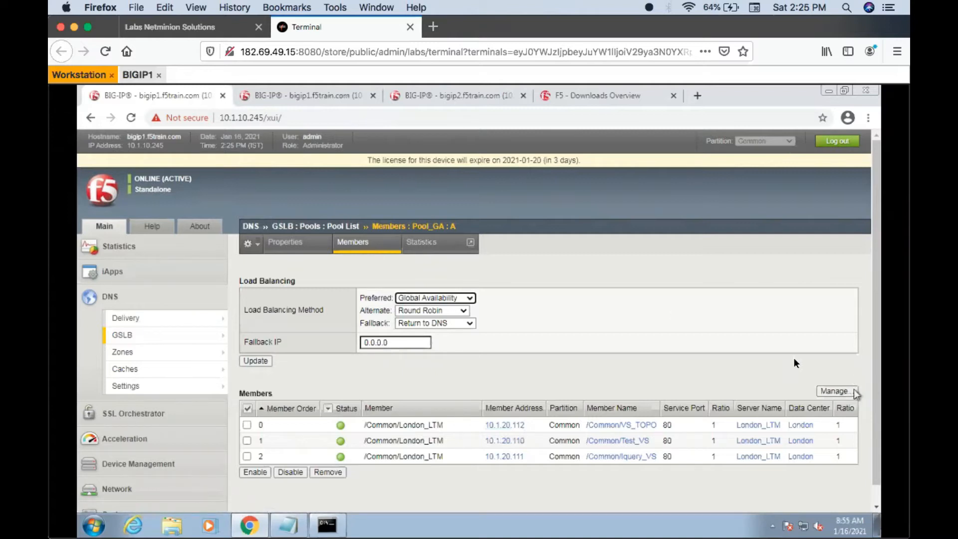
click(811, 288)
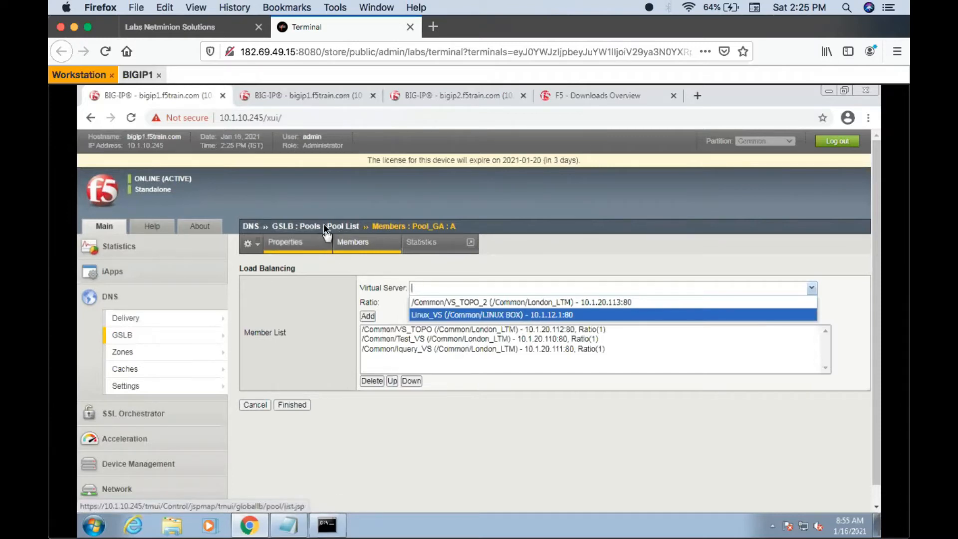
click(342, 244)
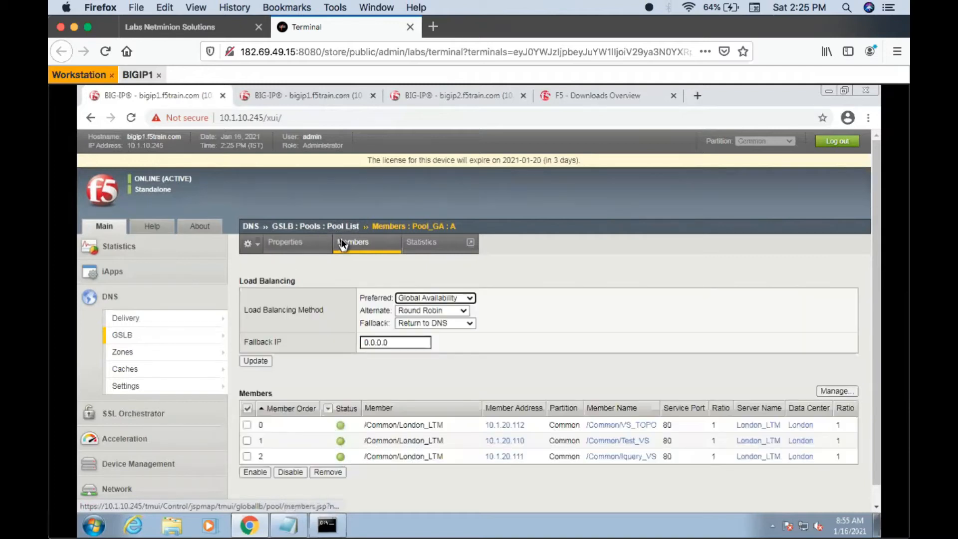
- Remove the member VS_TOPO (10.1.20.112) from Pool_GA and confirm the removal
click(247, 425)
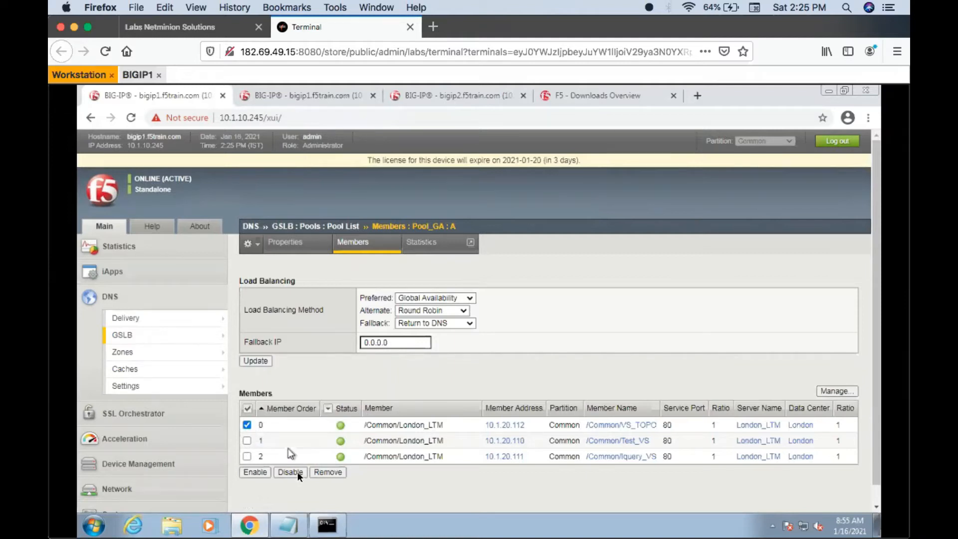
click(327, 472)
click(543, 193)
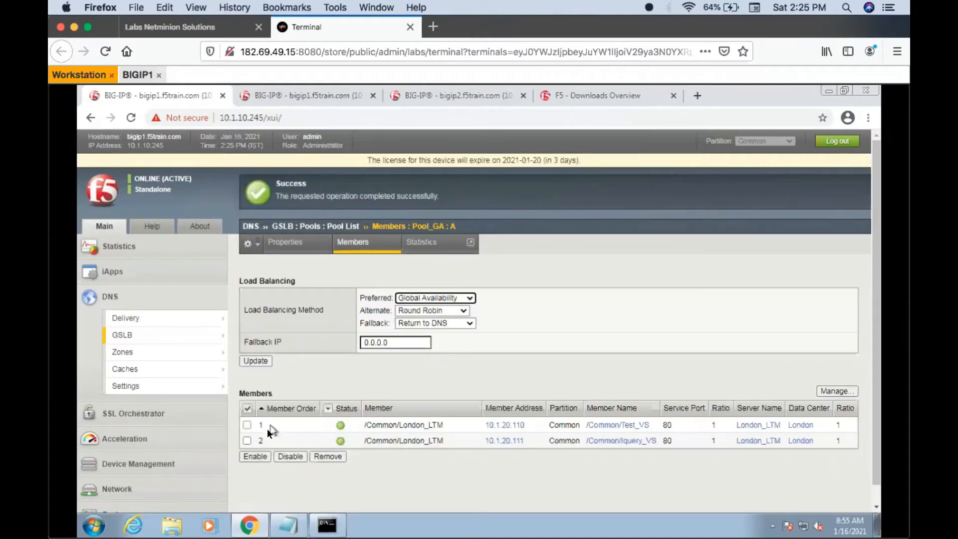
- Open Pool_GA's member list for editing and delete both Test_VS and Iquery_VS from it
click(831, 388)
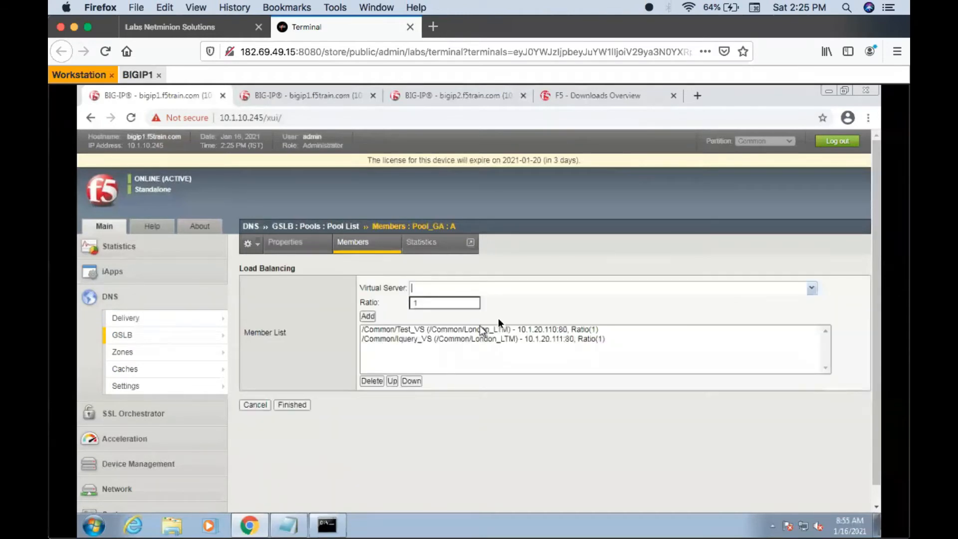
click(492, 330)
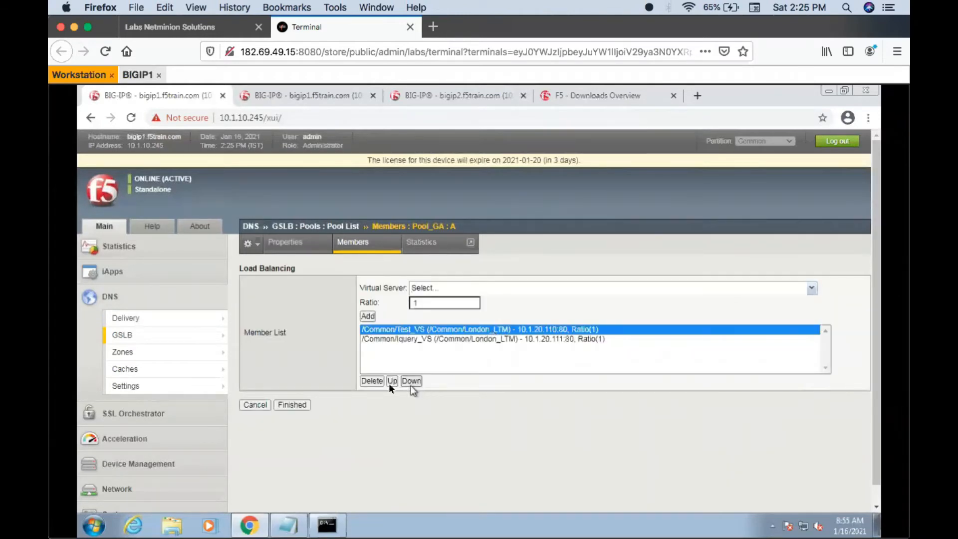
click(373, 381)
click(394, 333)
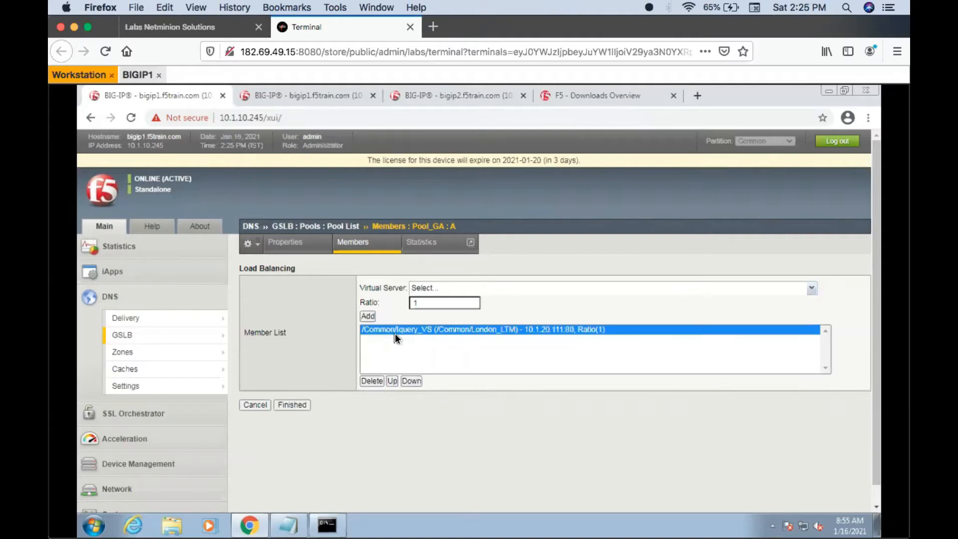
click(374, 381)
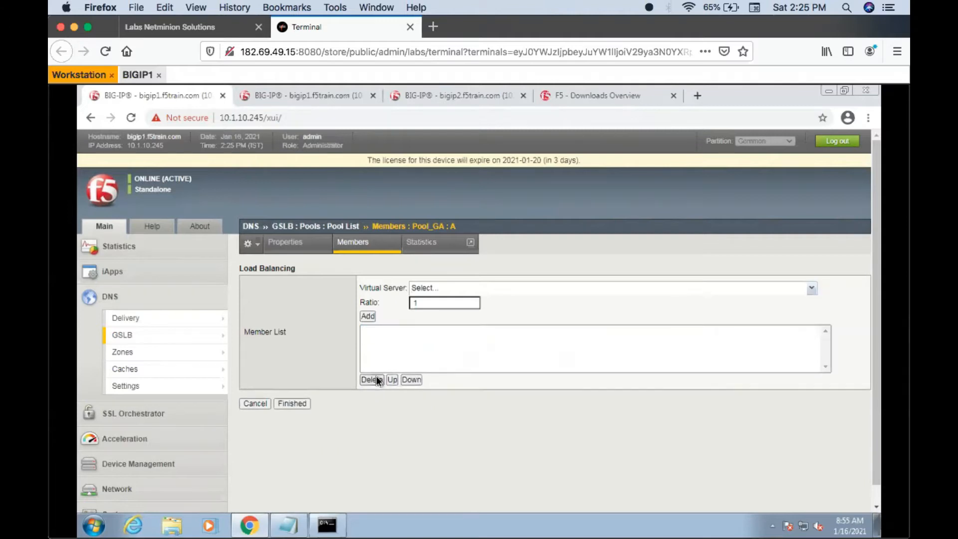
- Add /Common/Test_VS (10.1.20.110:80) followed by /Common/Iquery_VS (10.1.20.111:80) to Pool_GA with ratio 1 and save the member list
click(809, 287)
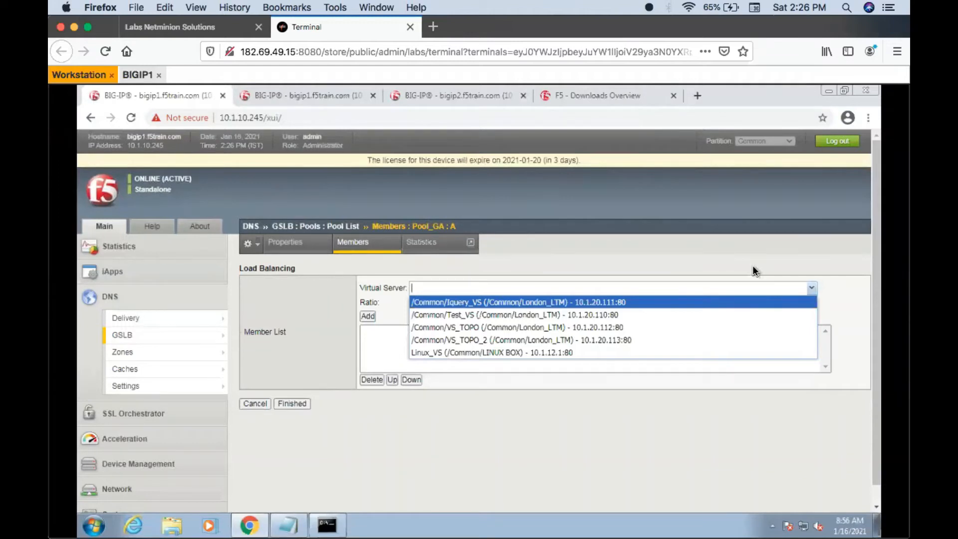
click(611, 315)
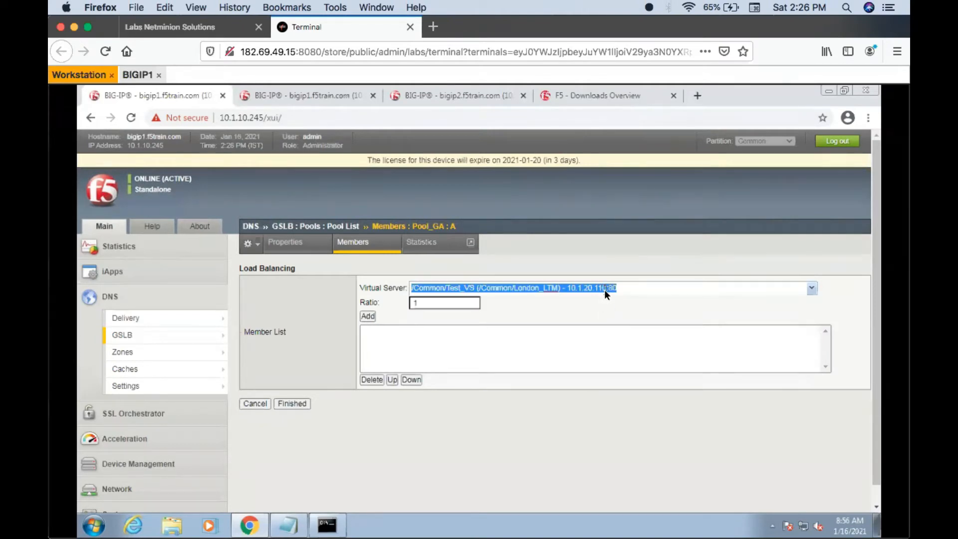
click(369, 317)
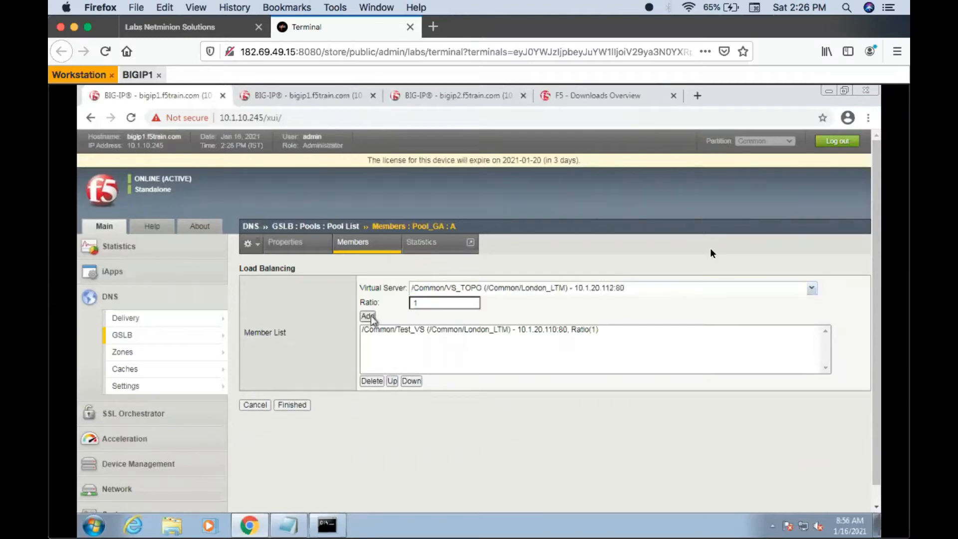
click(805, 285)
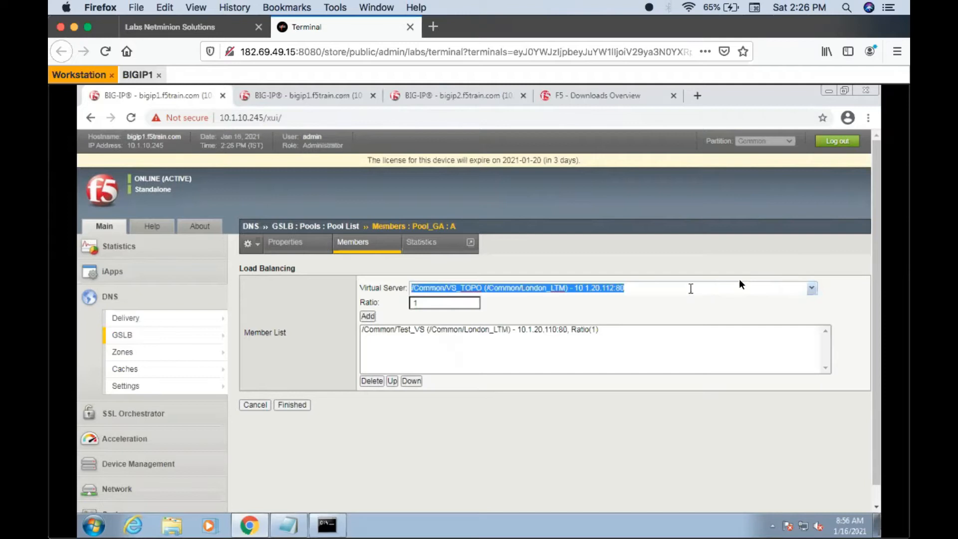
click(811, 288)
click(630, 307)
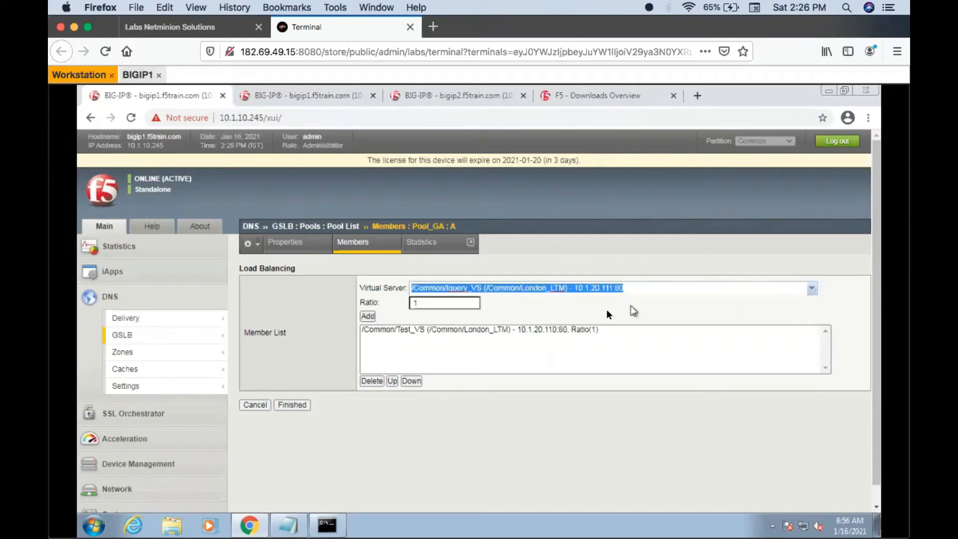
click(367, 316)
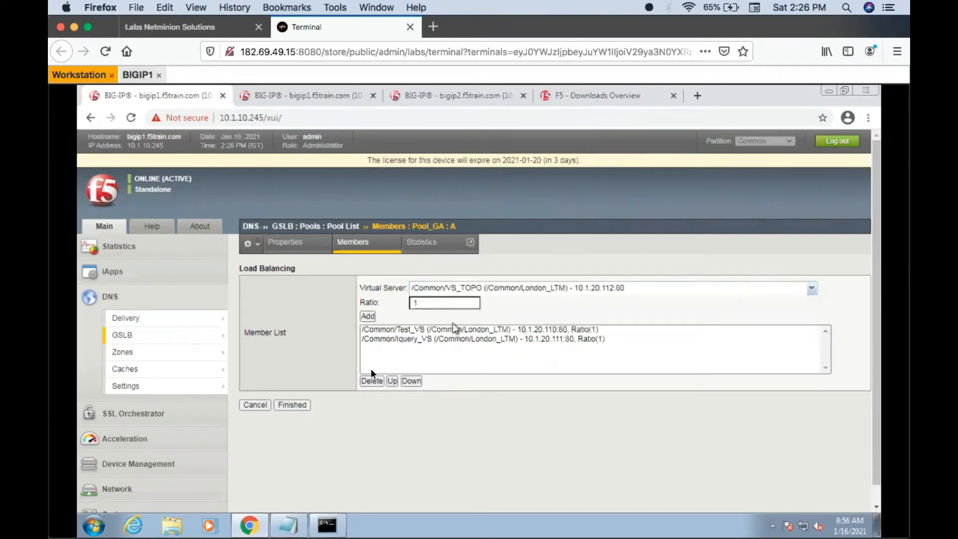
click(287, 406)
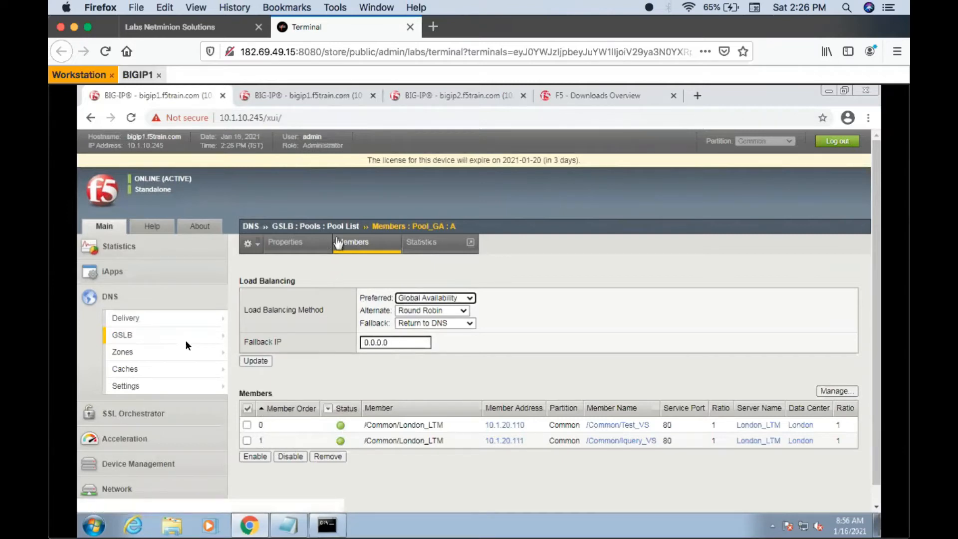
- Set the pool load balancing method of wide IP test.wip.com to Round Robin and save the change
mouse_move(174, 337)
click(233, 331)
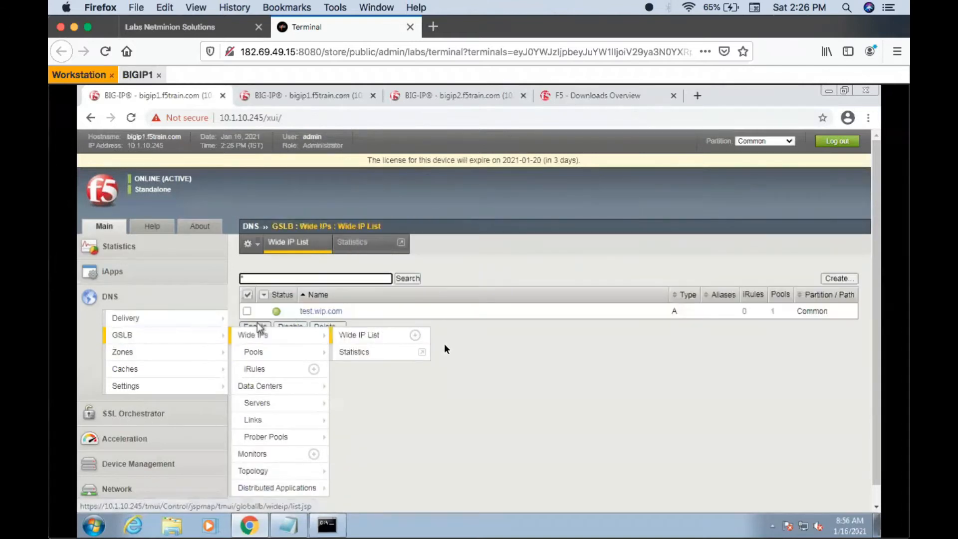
click(320, 309)
click(432, 241)
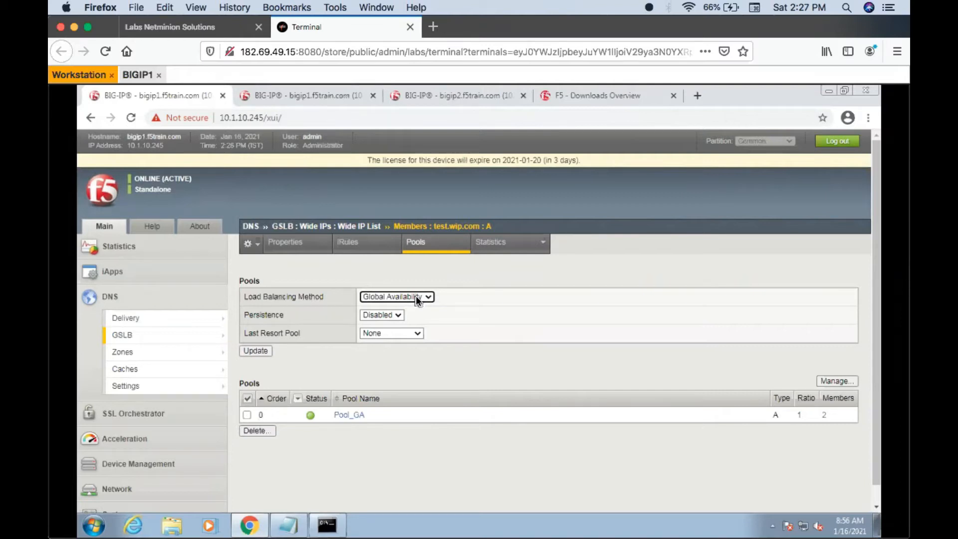
click(416, 297)
click(384, 327)
click(256, 352)
- Try Global Availability and review the other load balancing methods for test.wip.com, and reload its pool settings without saving
click(412, 295)
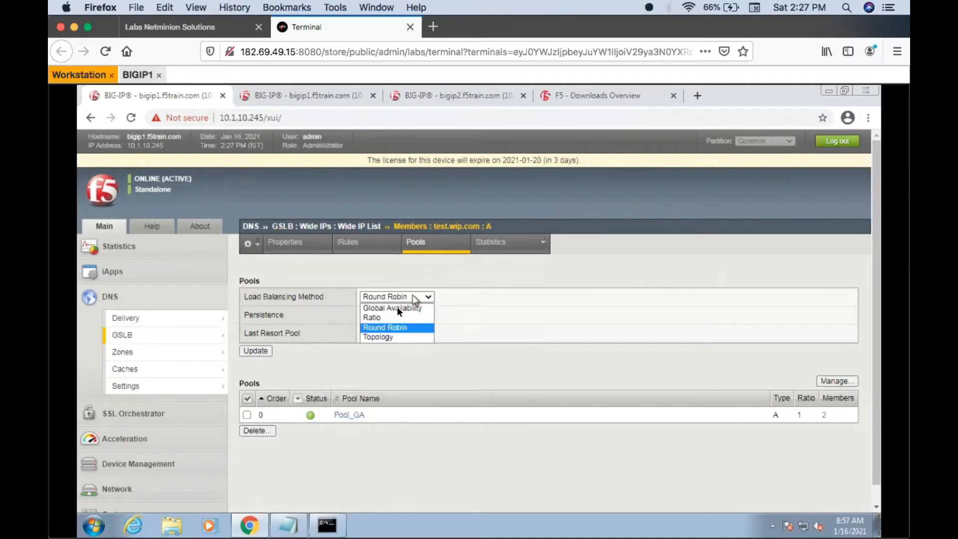
click(392, 308)
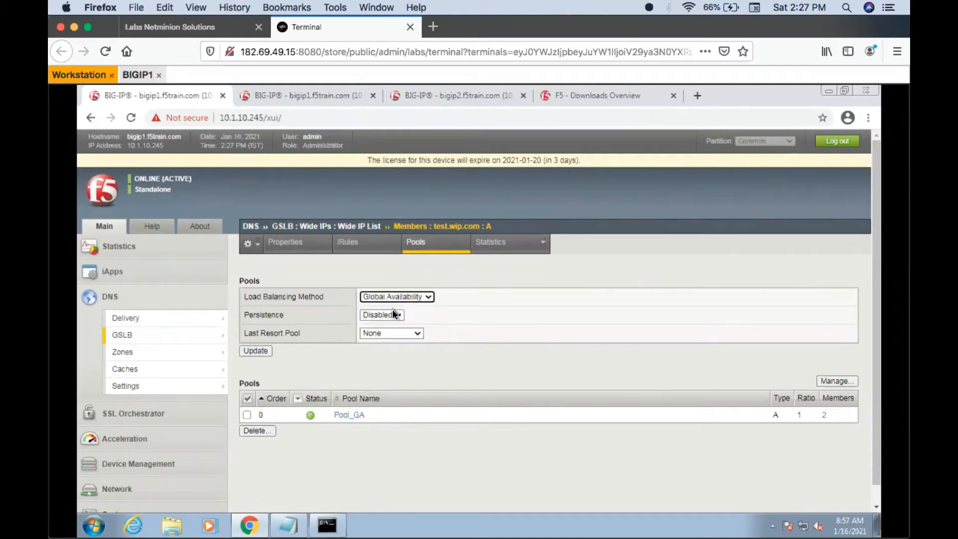
click(423, 297)
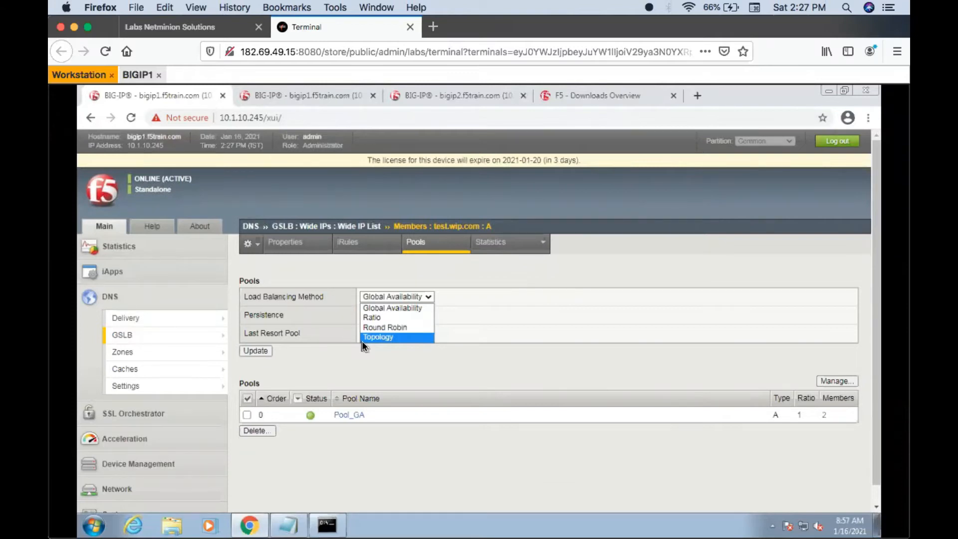
click(413, 248)
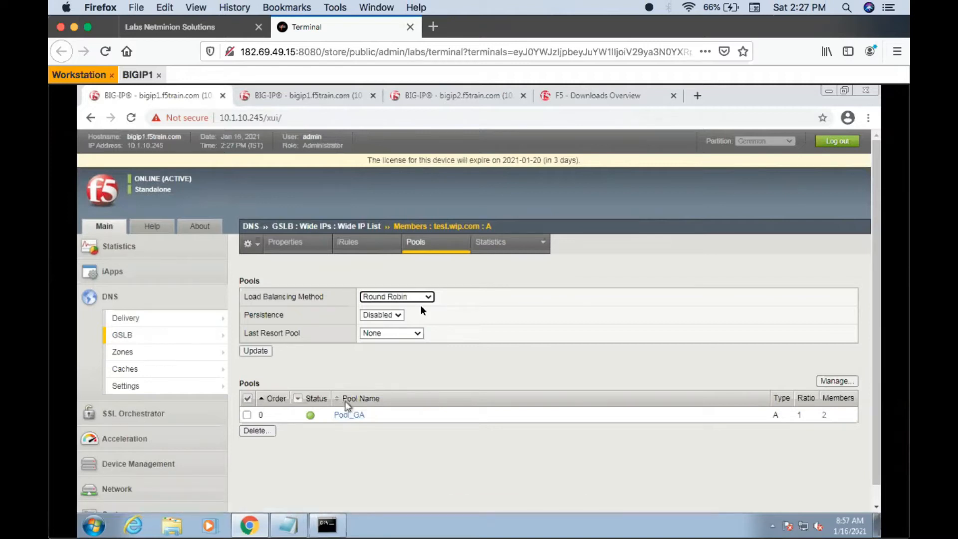
click(429, 244)
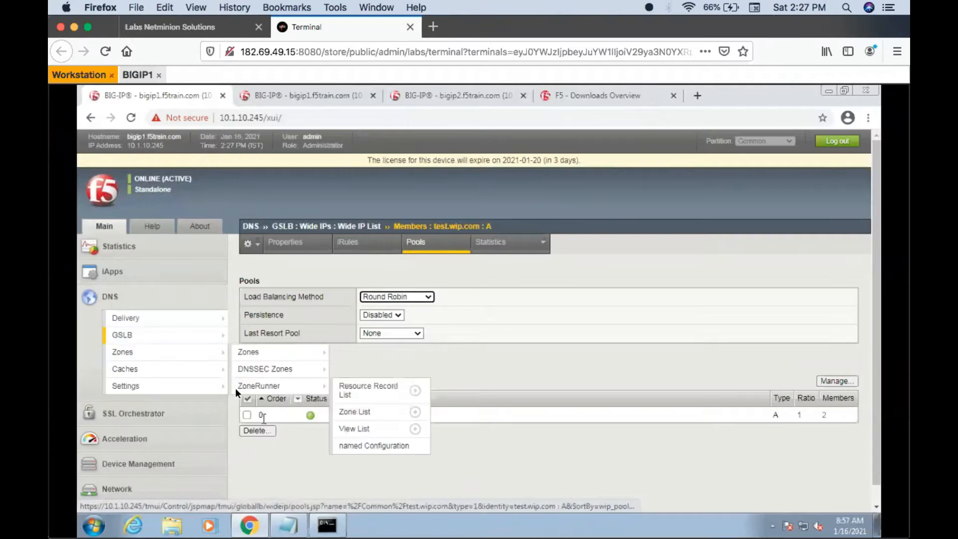
- Try to delete Pool_GA from the GSLB pools, and reload the pool list
mouse_move(199, 342)
click(261, 349)
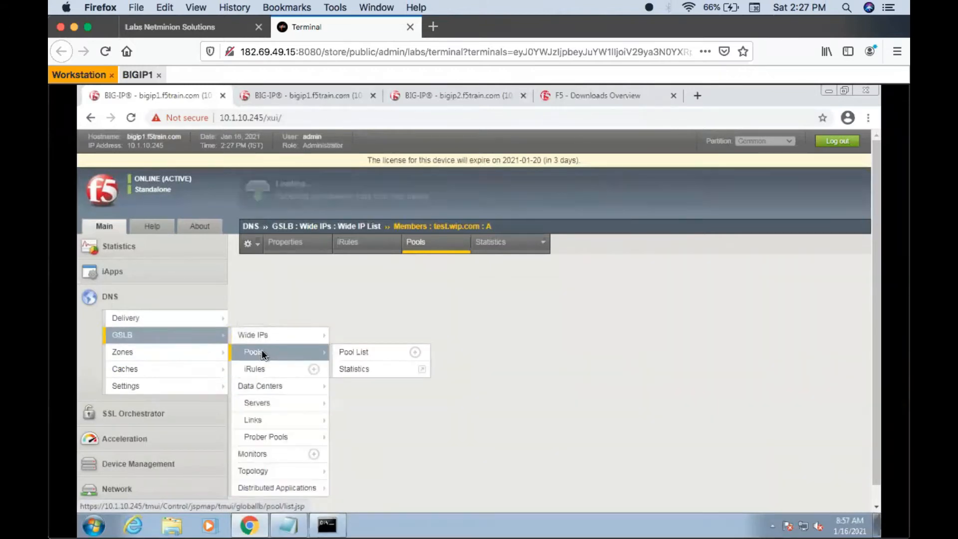
click(246, 311)
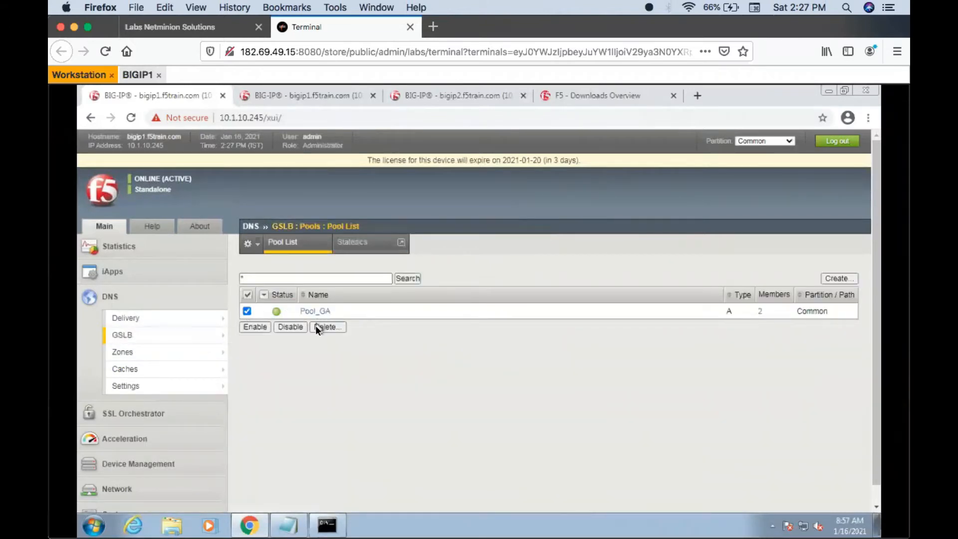
click(322, 326)
click(288, 308)
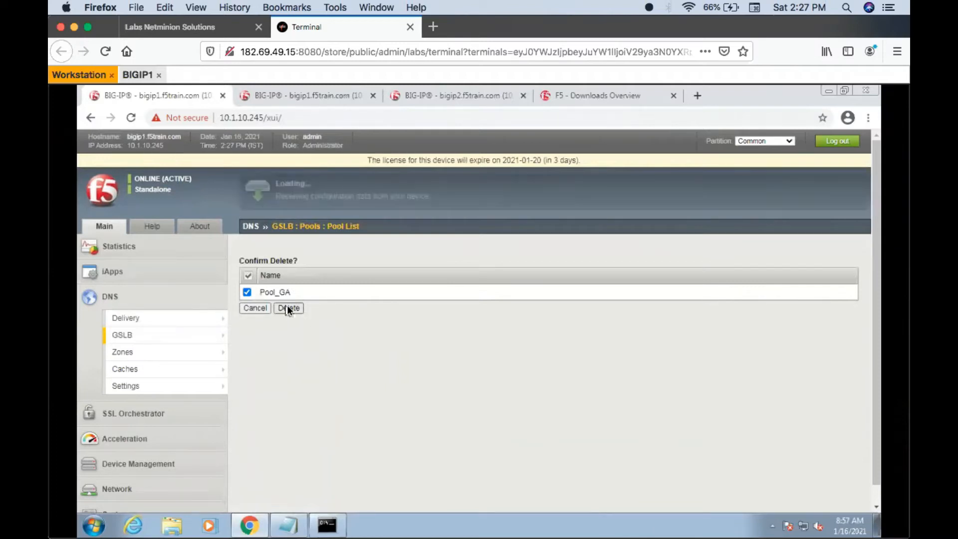
mouse_move(156, 335)
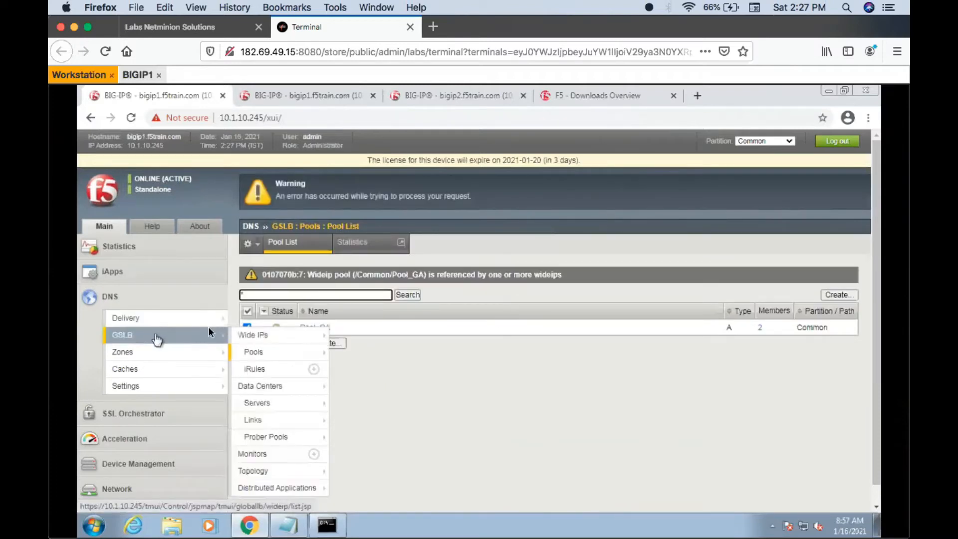
click(248, 351)
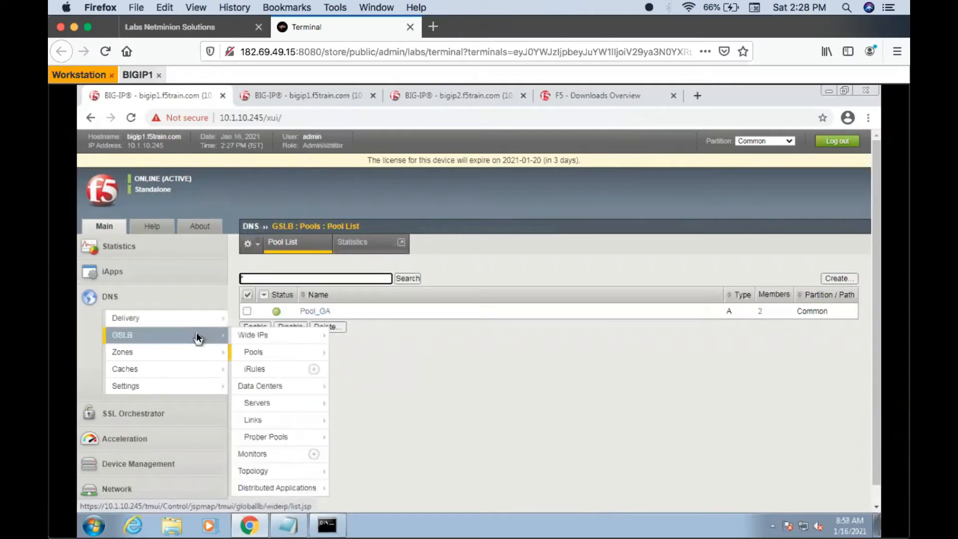
- Open the pool settings of wide IP test.wip.com to check its load balancing method
click(254, 335)
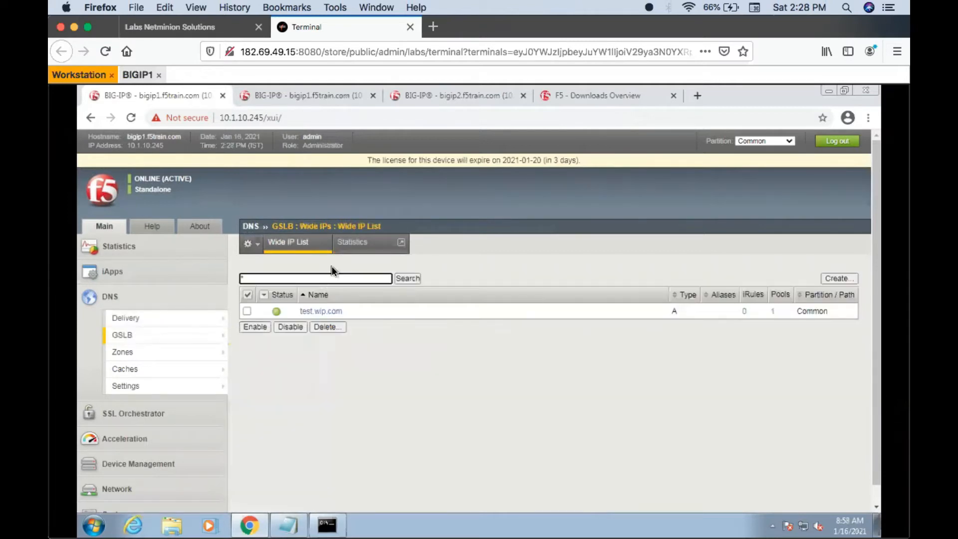
click(316, 313)
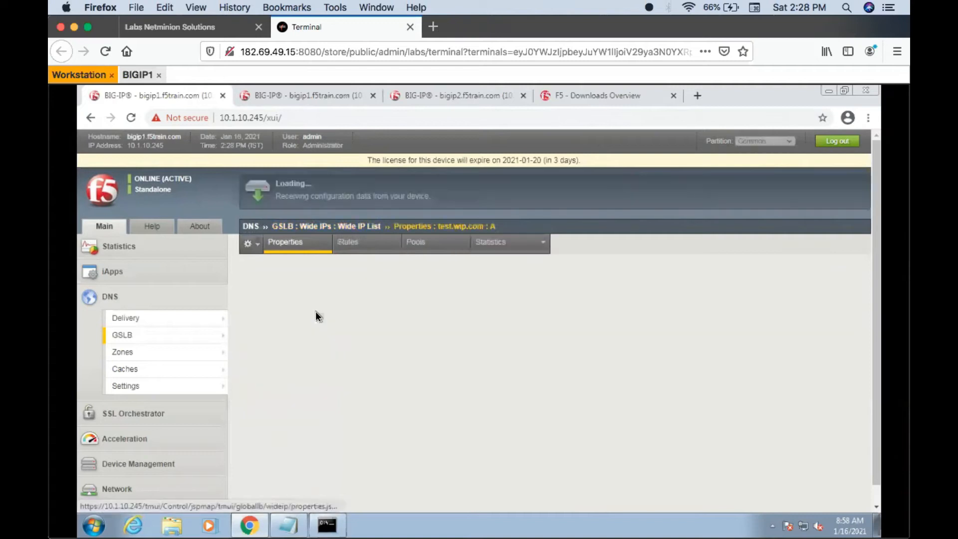
click(427, 249)
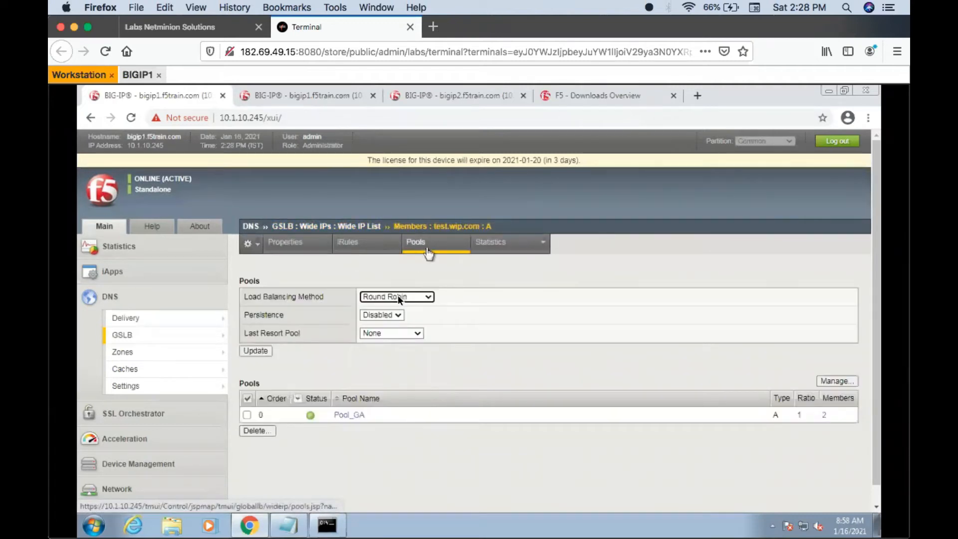
- Switch to the Command Prompt, end the running nslookup session and clear the screen with cls
click(326, 532)
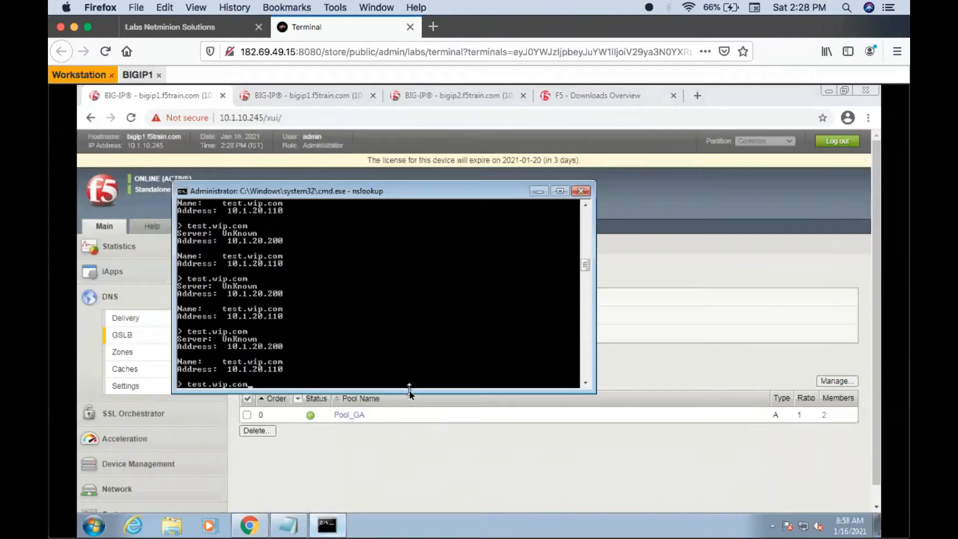
key(BackSpace)
key(BackSpace)
key(BackSpace)
key(BackSpace)
key(BackSpace)
key(BackSpace)
key(BackSpace)
key(BackSpace)
key(BackSpace)
key(BackSpace)
key(BackSpace)
key(BackSpace)
key(ctrl+c)
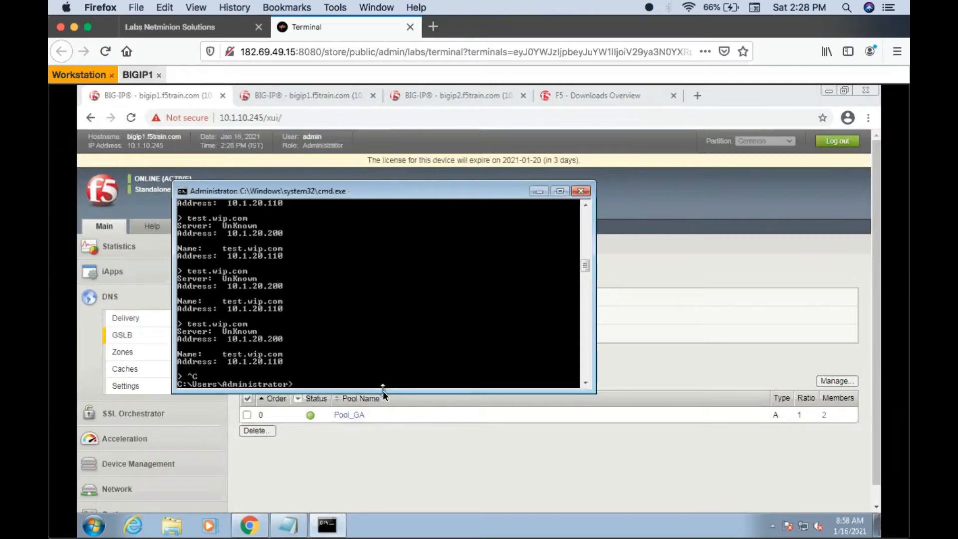
text(cls)
key(Return)
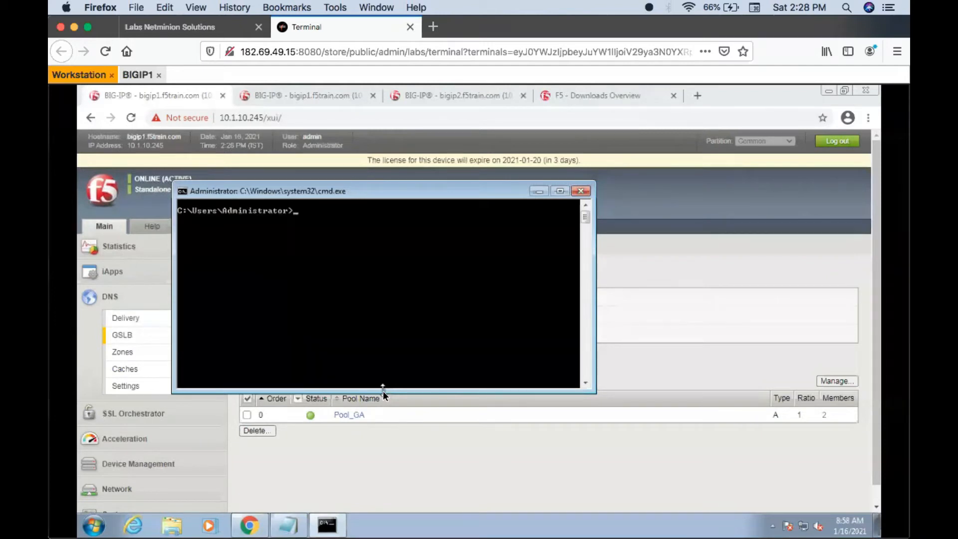
- Flush the DNS resolver cache with ipconfig /flushdns and start a new nslookup session
text(ipconfig /flushdns)
key(Return)
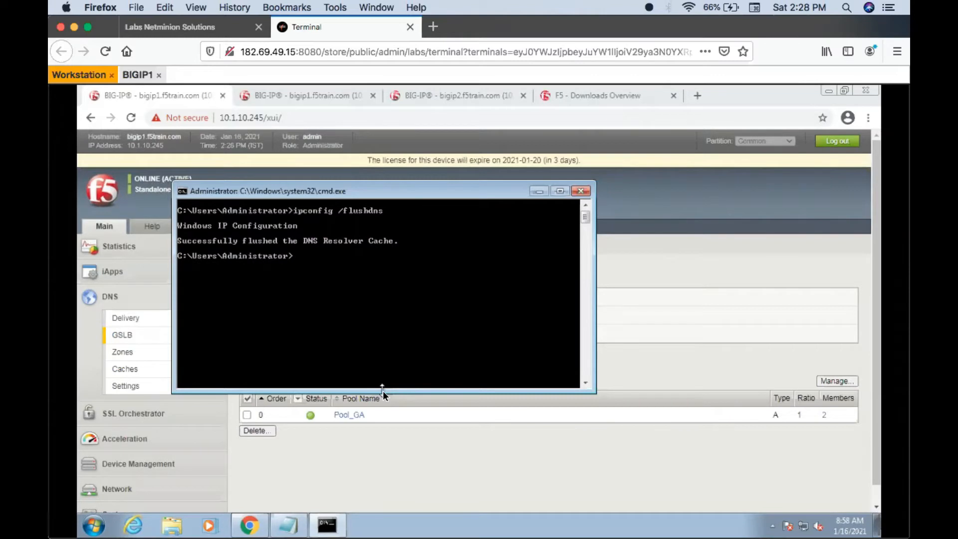
text(nslookup)
key(Return)
- Query test.wip.com several times in nslookup to check which address is answered
text(tes)
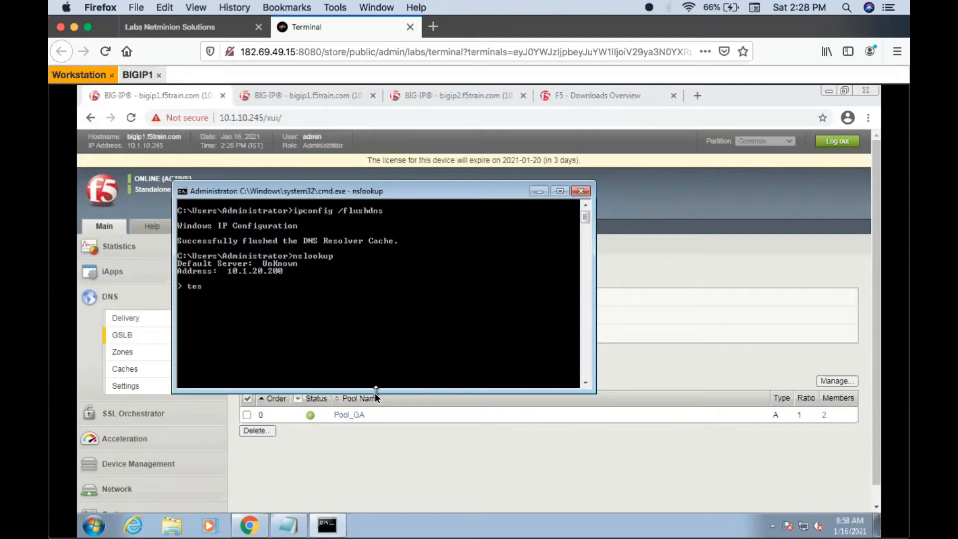
text(t.wip.com)
key(Return)
key(Up)
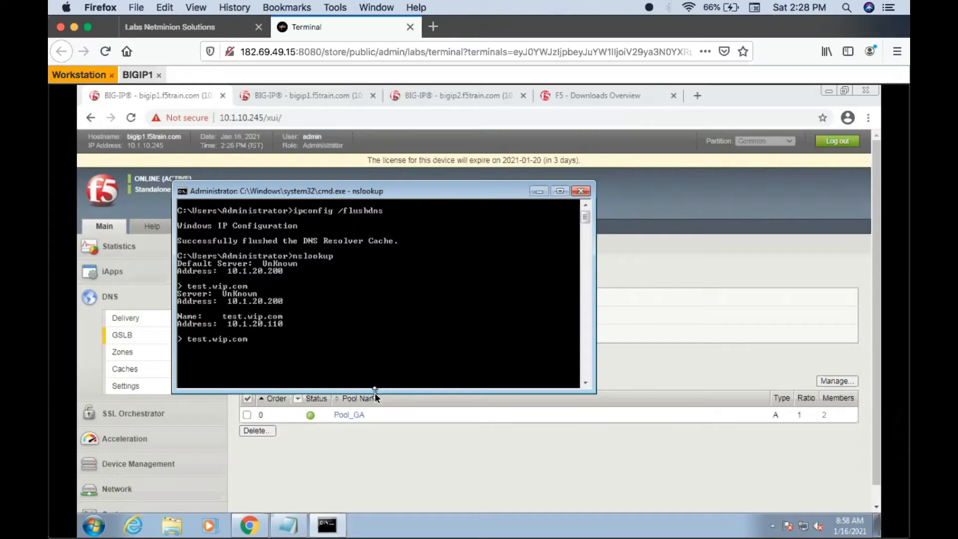
key(Return)
key(Up)
key(Return)
key(Up)
key(Return)
key(Up)
key(Return)
key(Up)
key(Return)
key(Up)
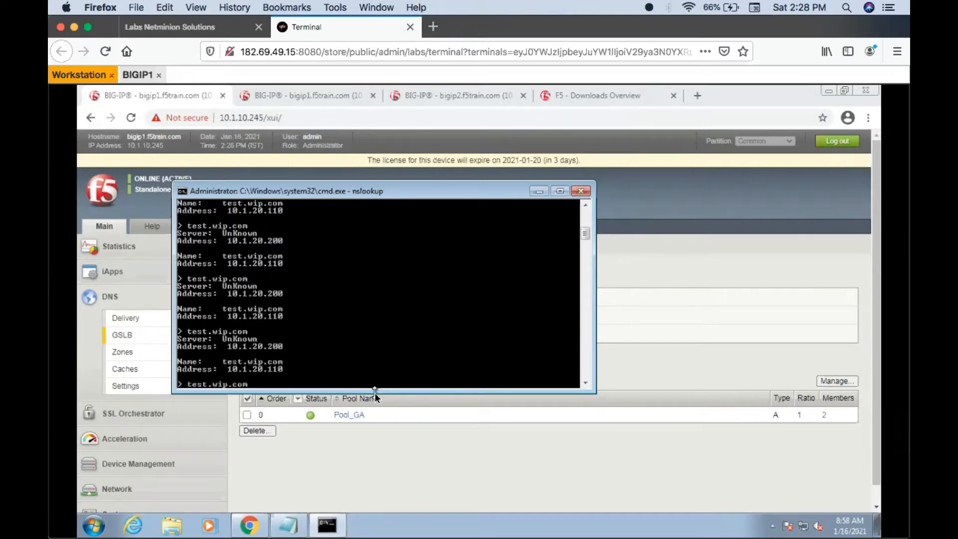
- Switch back to the BIG-IP page and open the members of Pool_GA to check its load balancing method
click(356, 436)
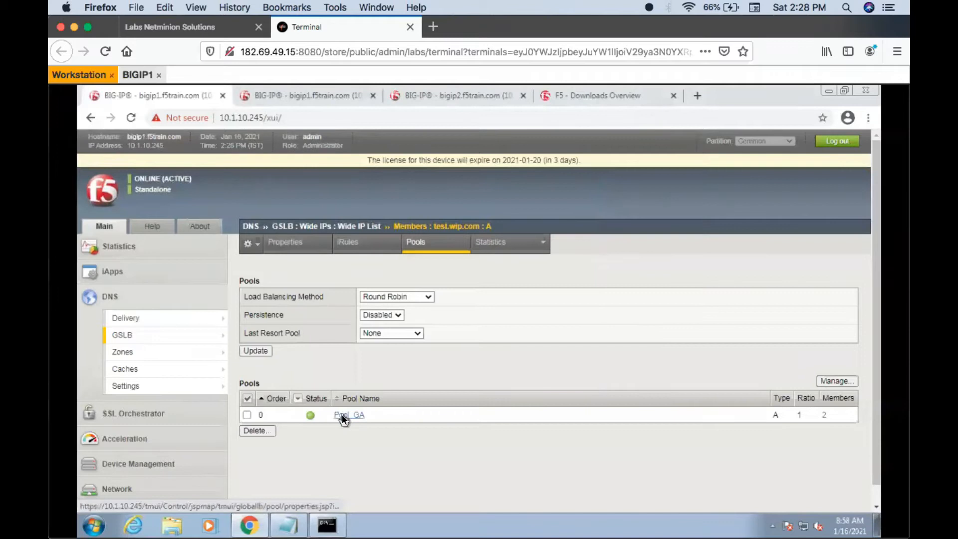
click(342, 417)
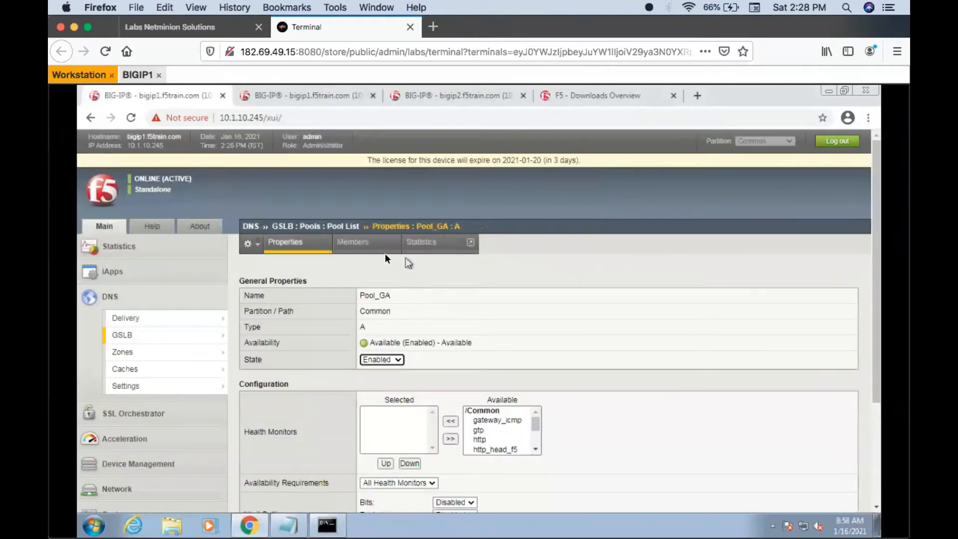
click(378, 246)
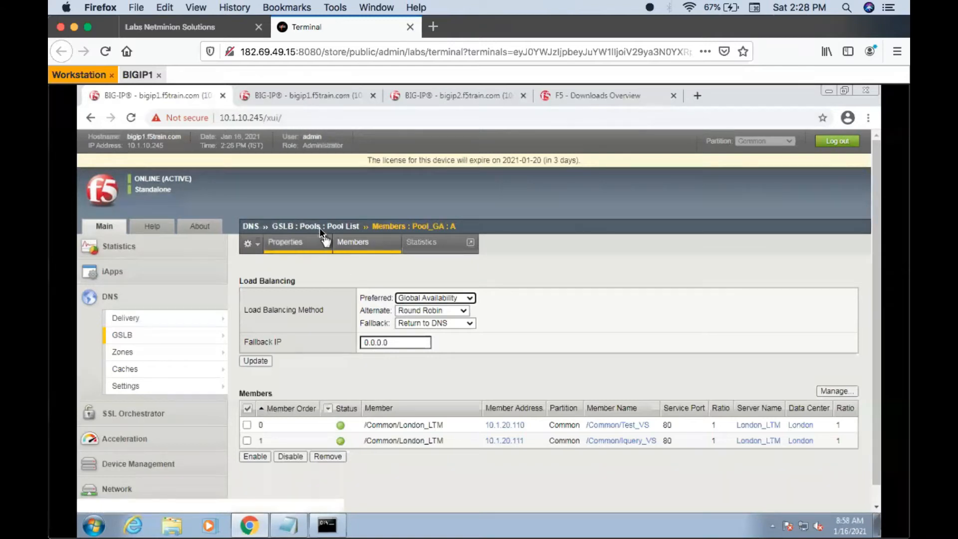
- Return to the wide IP list and open the pool settings of test.wip.com to review its load balancing method
mouse_move(163, 333)
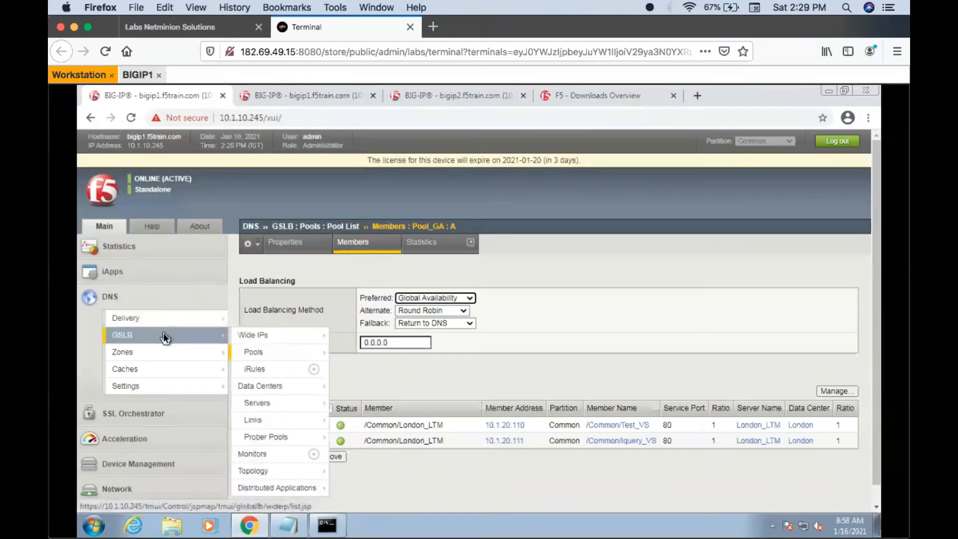
click(247, 334)
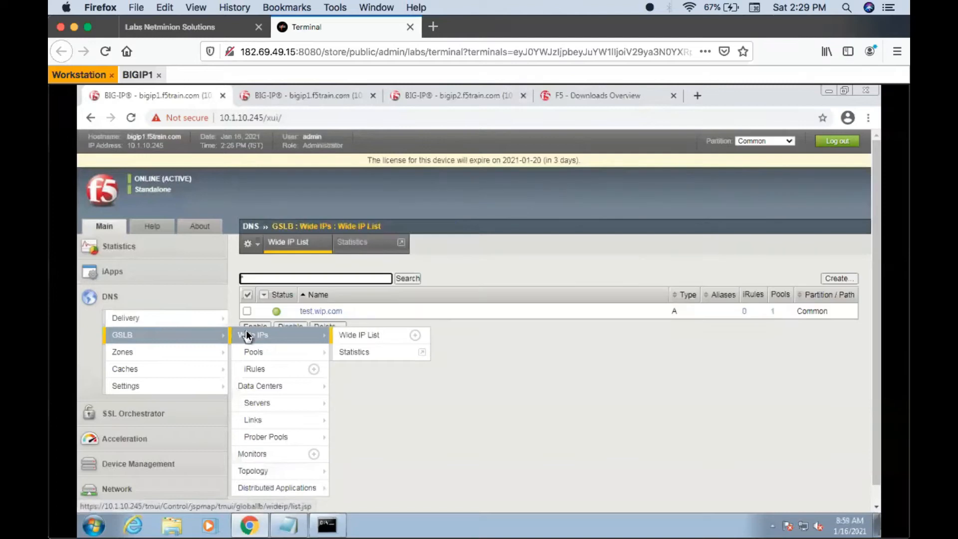
click(319, 311)
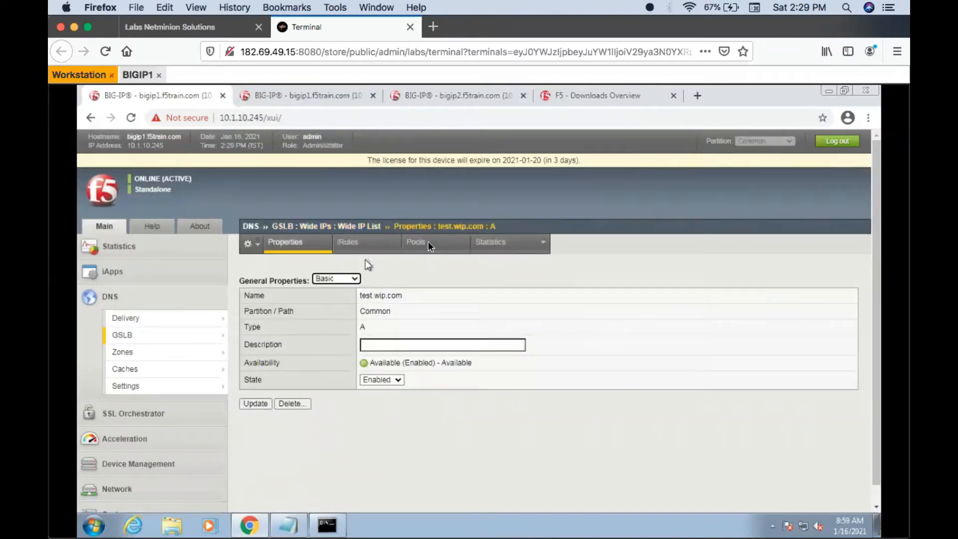
click(441, 242)
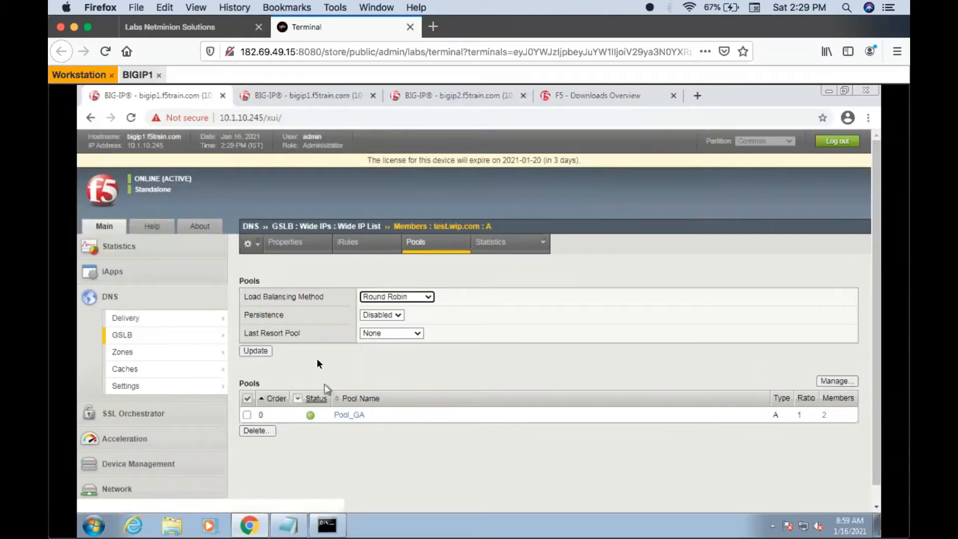
- Start a new GSLB pool from the pool list, naming it Pool_GA2 with type A
mouse_move(186, 368)
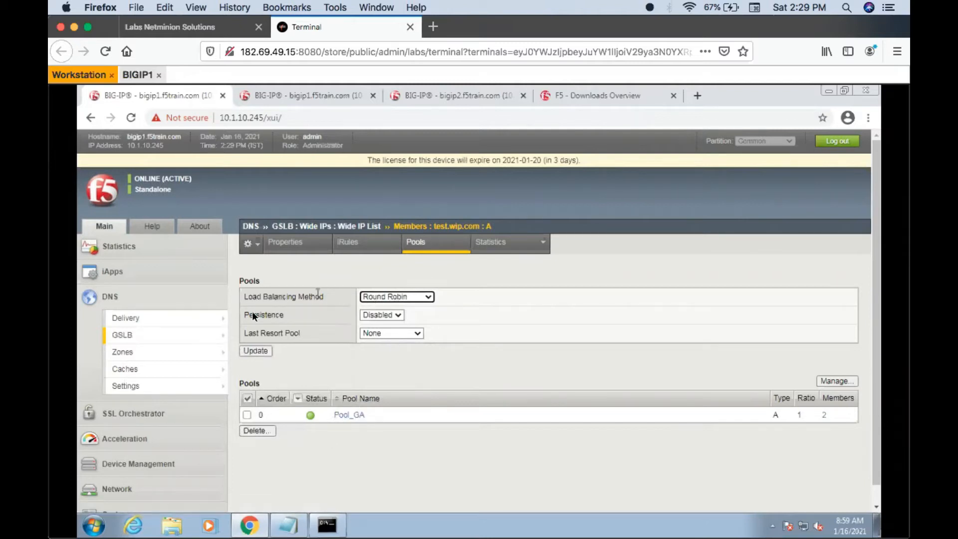
mouse_move(184, 339)
click(264, 351)
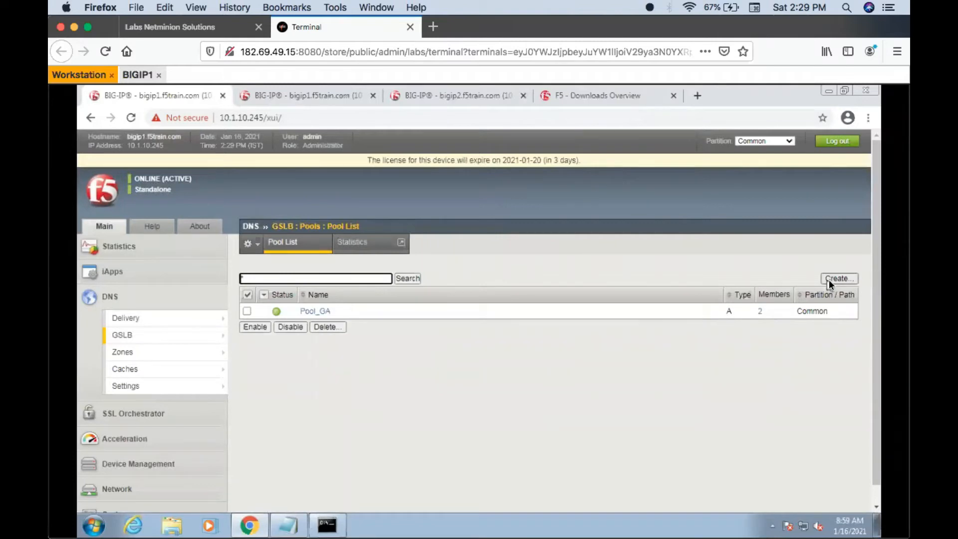
click(831, 280)
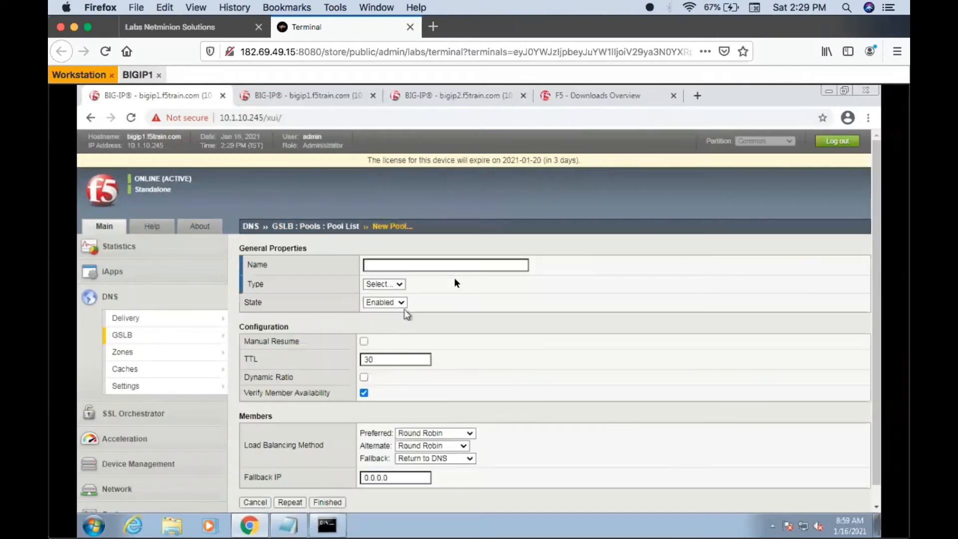
text(Pool)
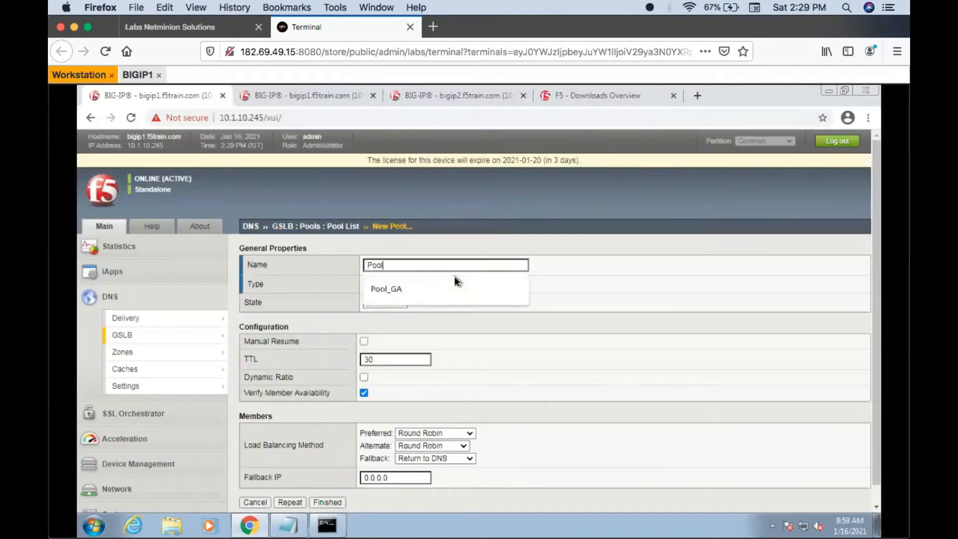
text(_GA2)
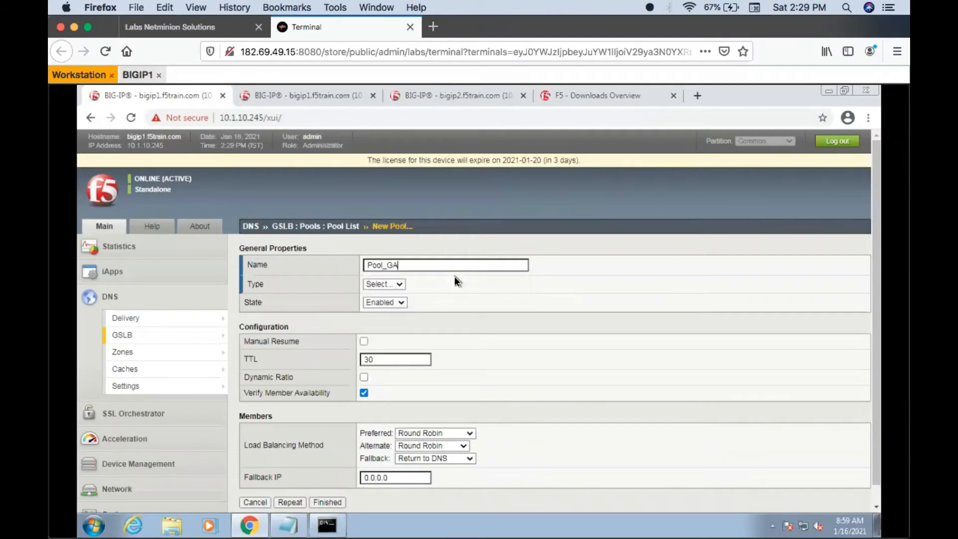
click(401, 284)
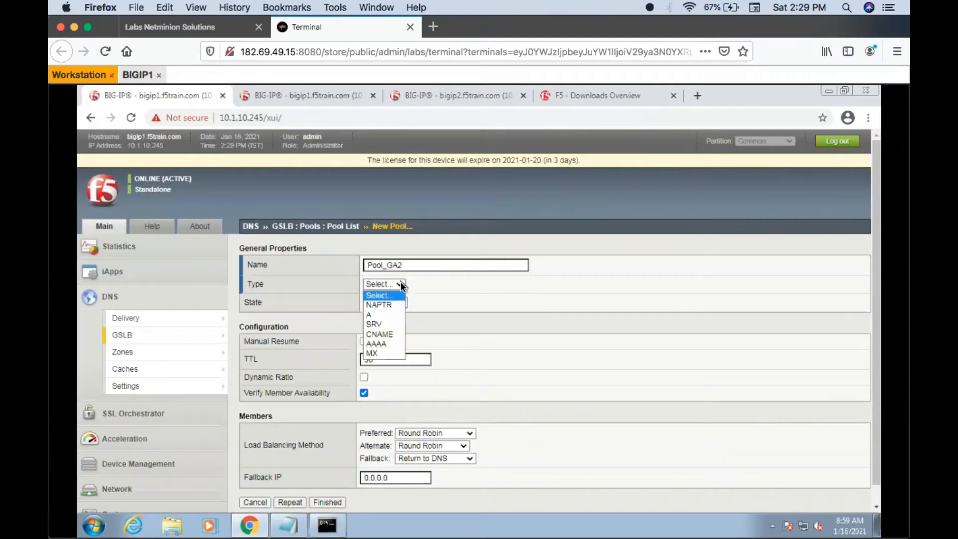
click(373, 316)
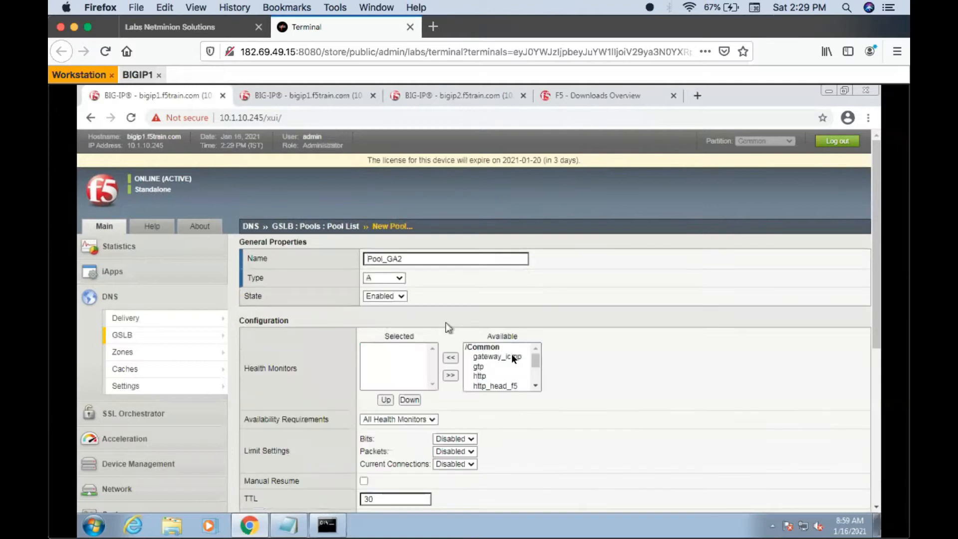
- Add the virtual servers VS_TOPO (10.1.20.112:80) and VS_TOPO_2 (10.1.20.113:80) with ratio 1 as members of the new pool
scroll(611, 391, down, 2)
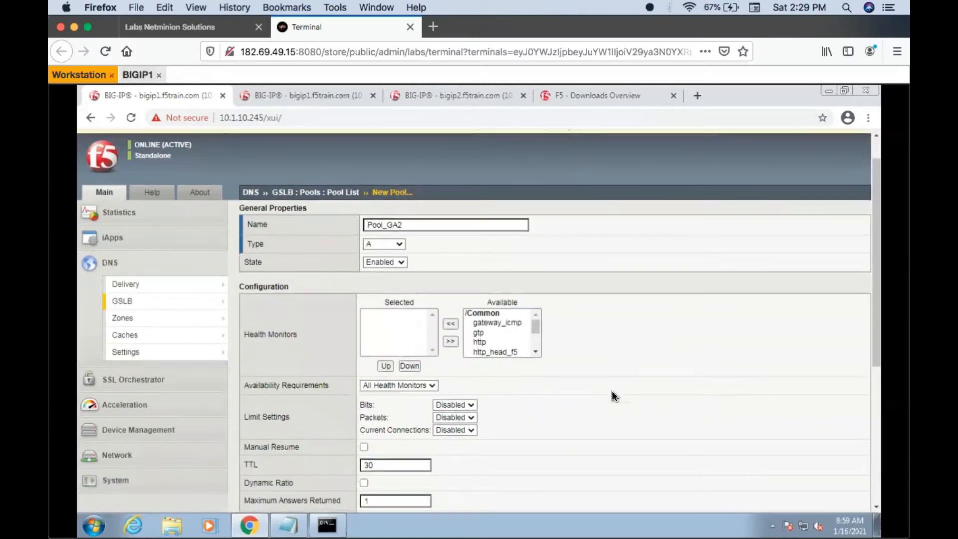
scroll(612, 391, down, 4)
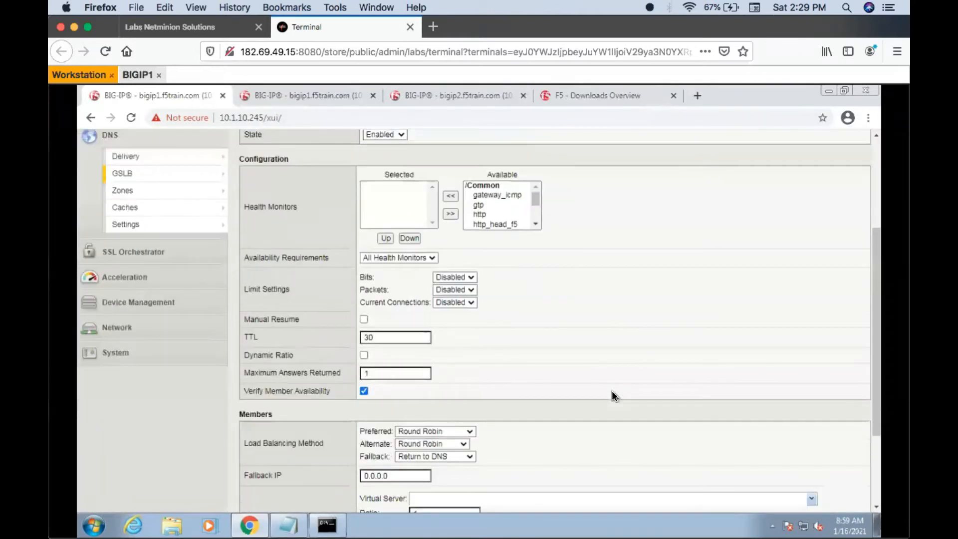
scroll(611, 391, down, 3)
scroll(611, 391, down, 1)
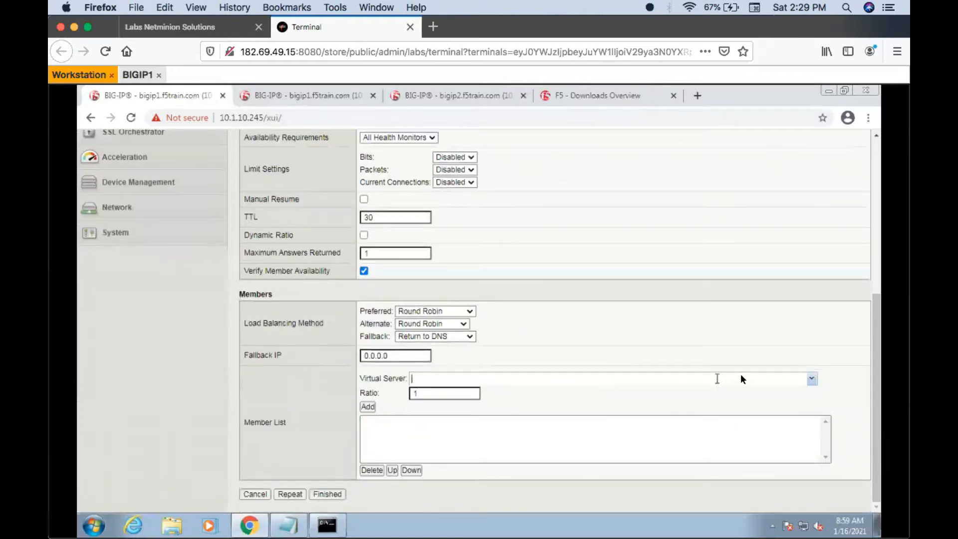
click(810, 377)
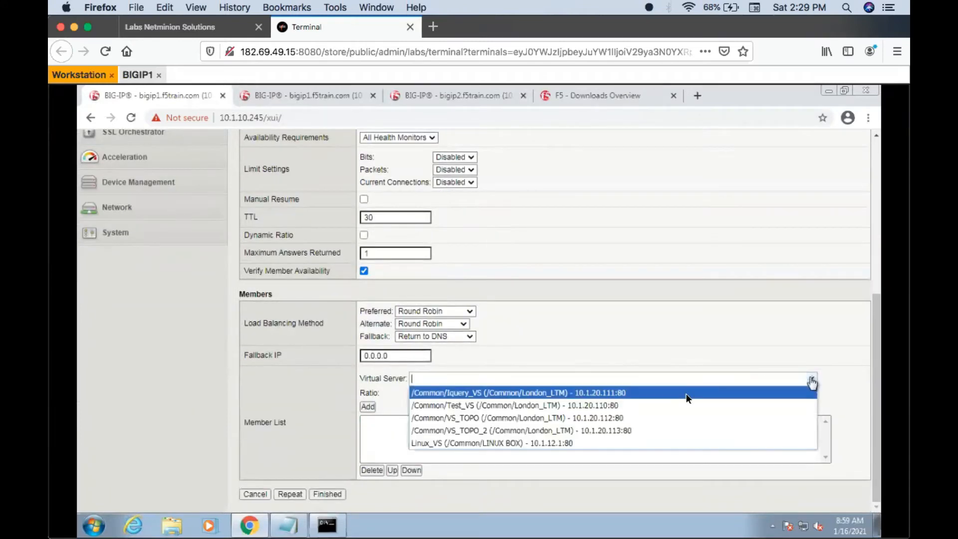
click(610, 420)
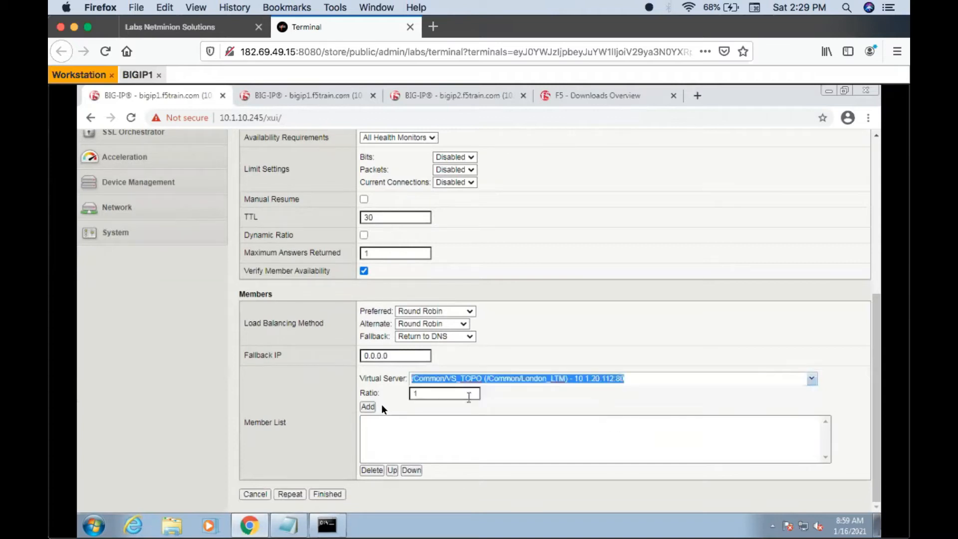
click(367, 407)
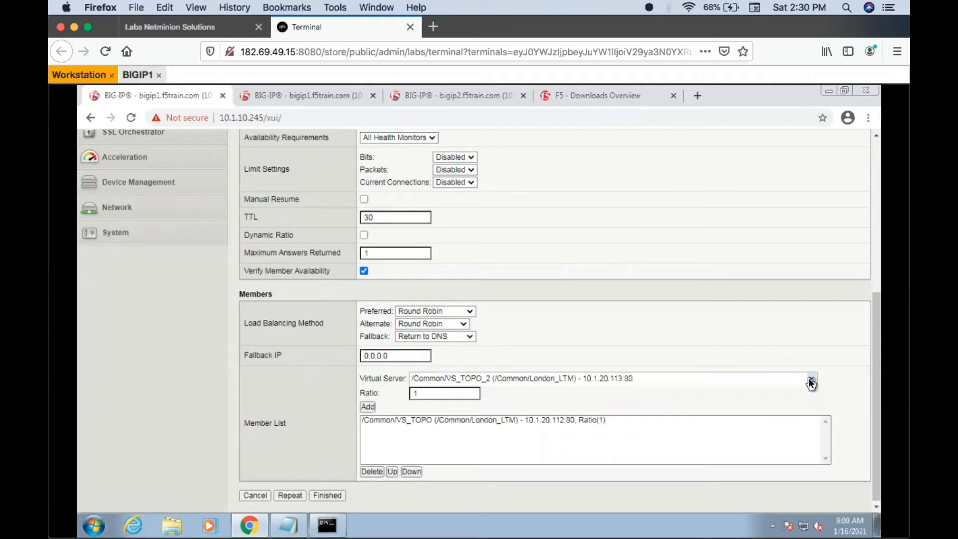
click(370, 406)
- Set the new pool's preferred load balancing method to Global Availability, create the pool and refresh the pool list
click(442, 311)
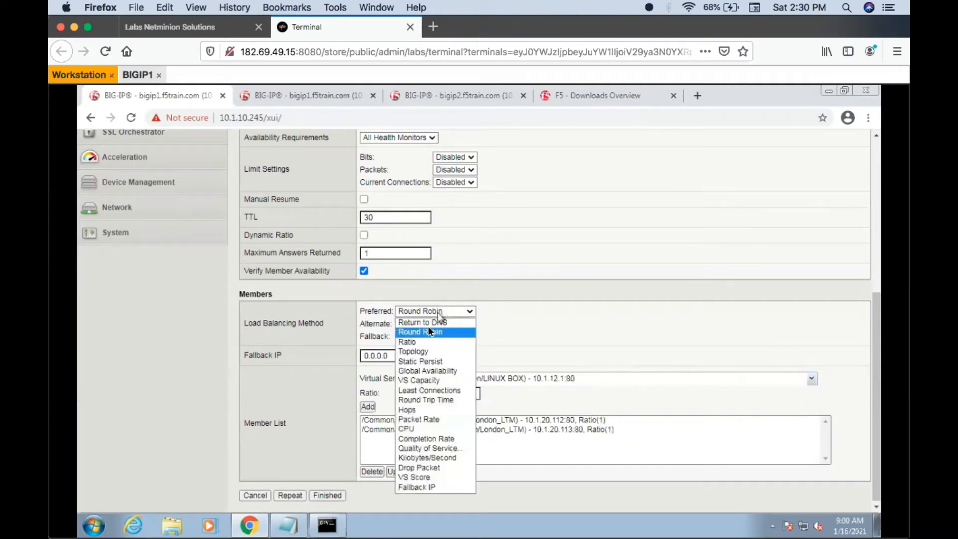
click(421, 370)
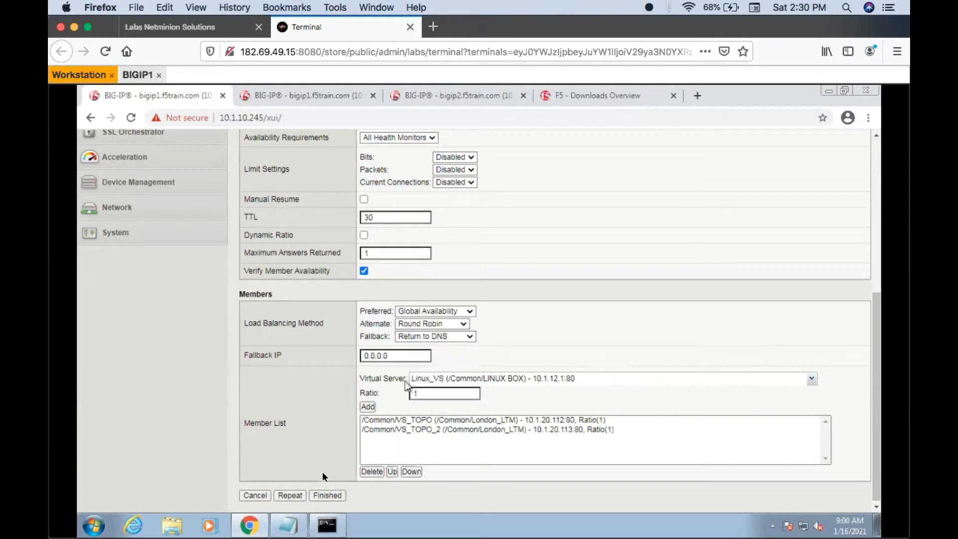
click(318, 495)
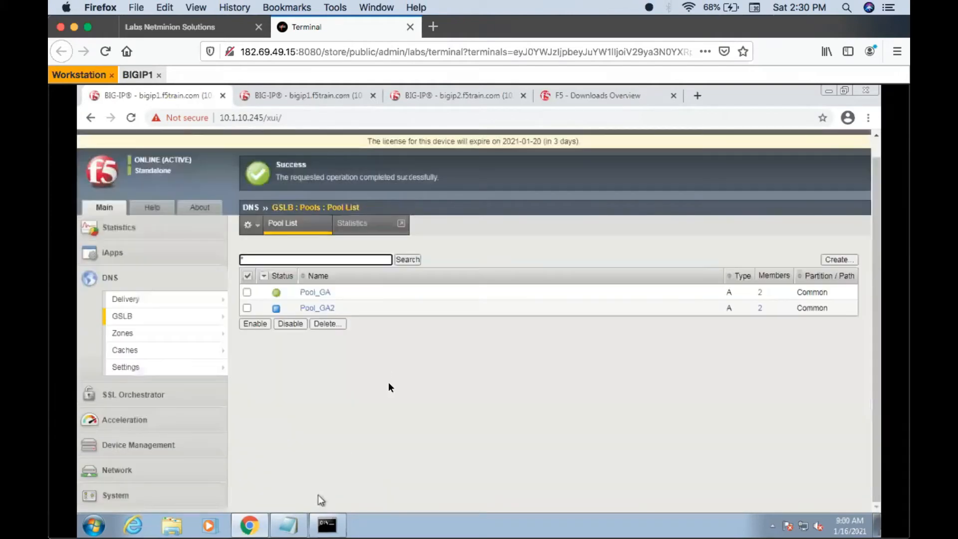
click(309, 227)
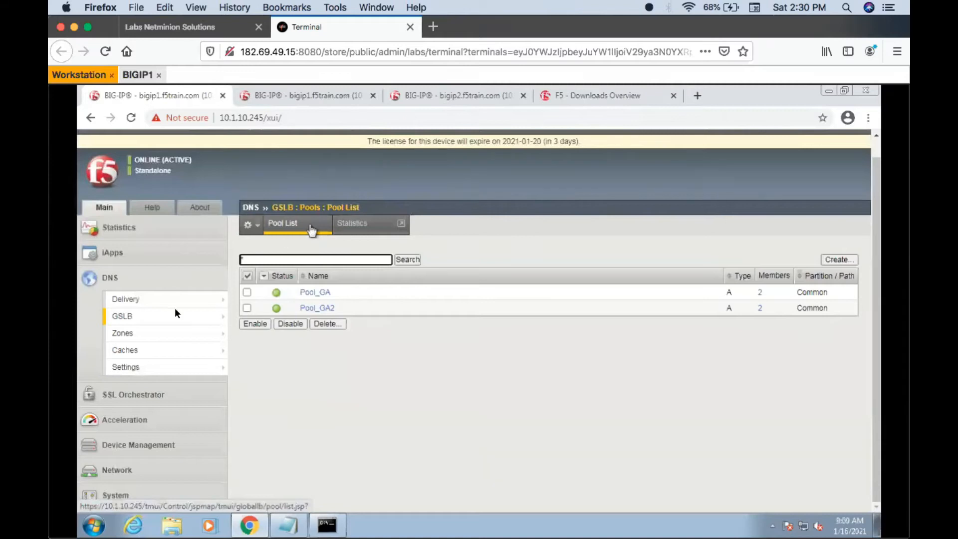
- Add Pool_GA2 with ratio 1 to the pools of wide IP test.wip.com and save the pool list
mouse_move(212, 312)
mouse_move(251, 314)
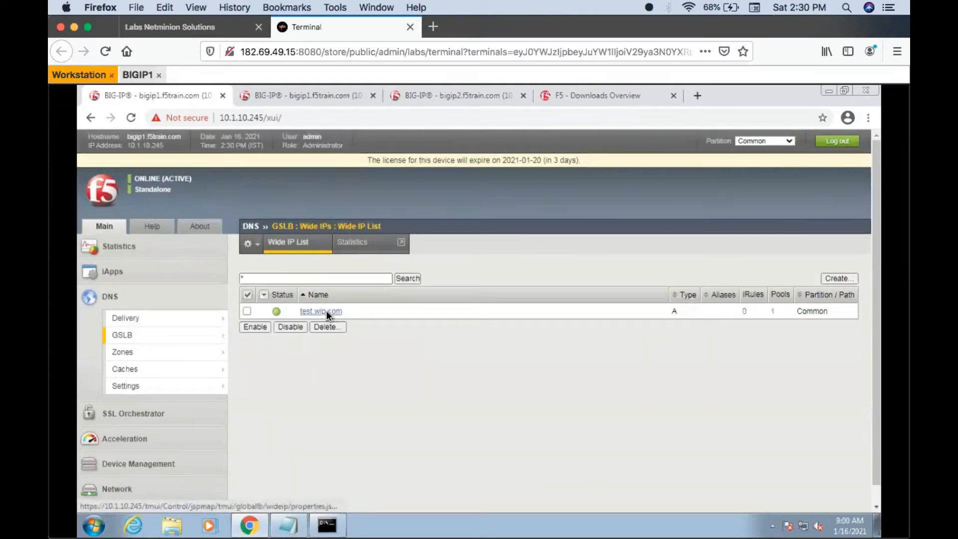
click(328, 311)
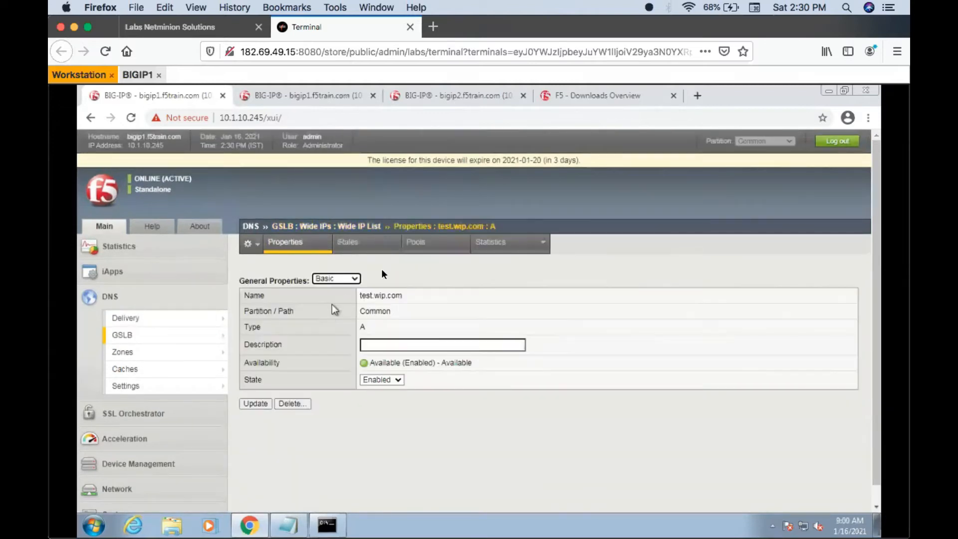
click(424, 242)
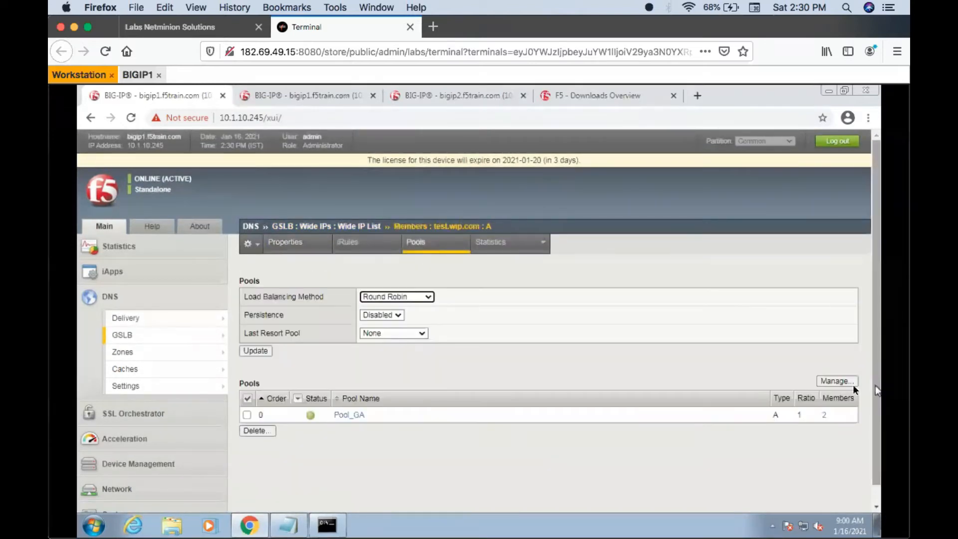
click(844, 381)
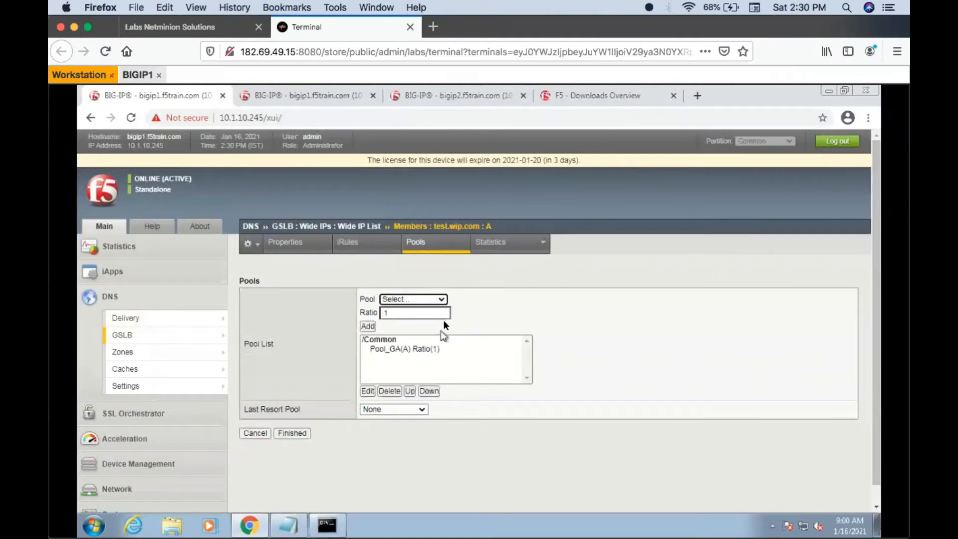
click(447, 298)
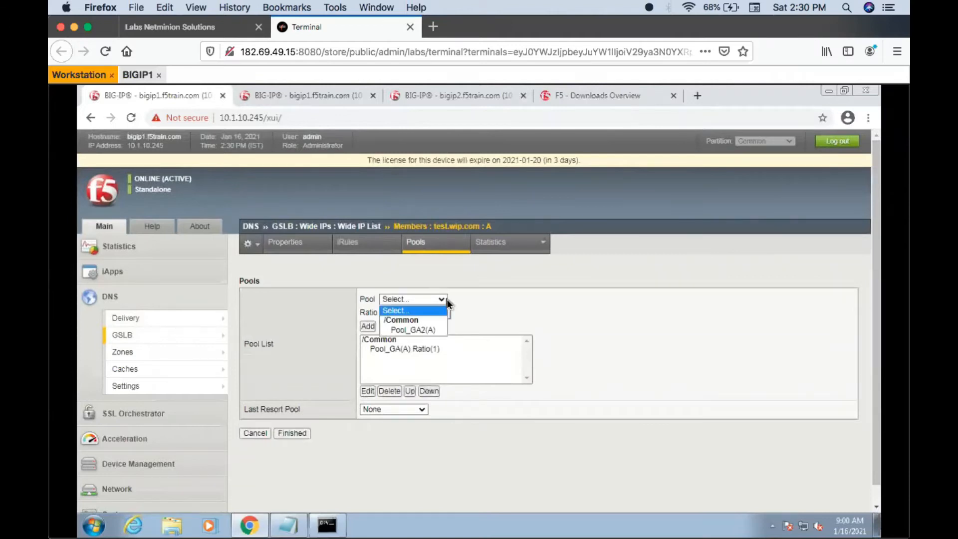
click(394, 329)
click(367, 326)
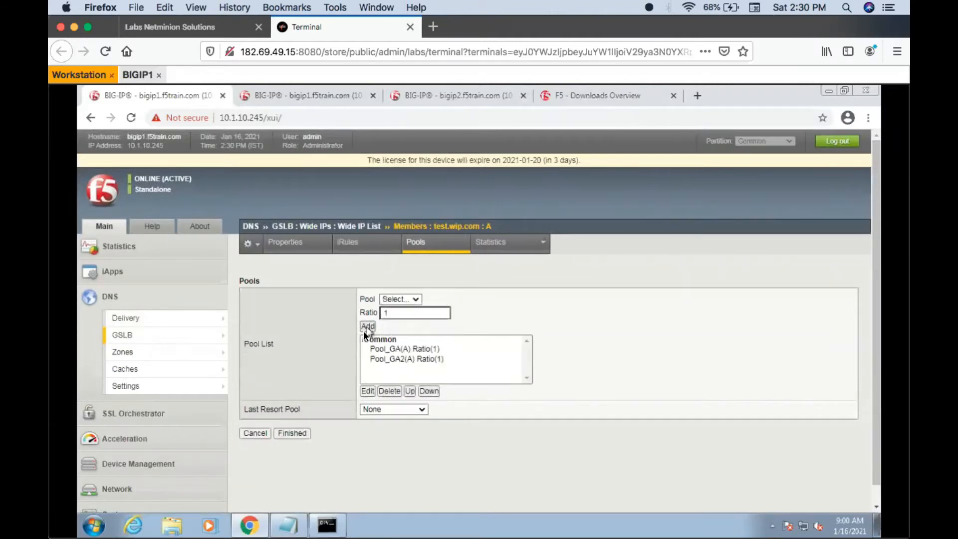
click(292, 433)
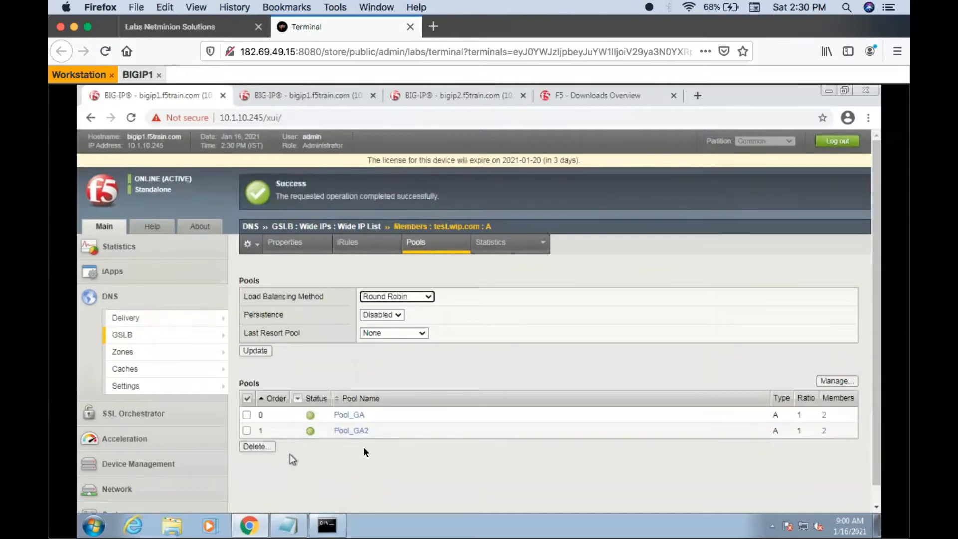
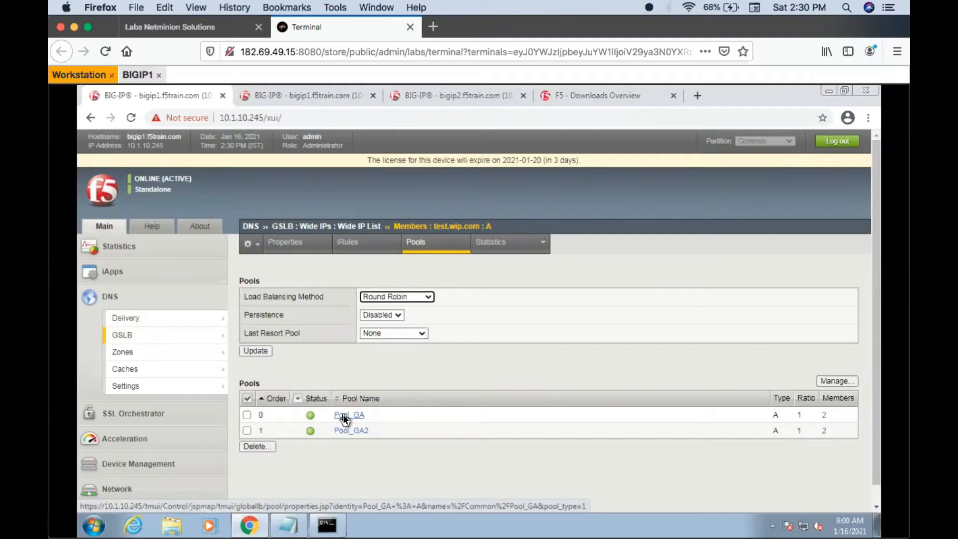
- Set the load balancing method in the pool settings of wide IP test.wip.com to Global Availability and save it
click(160, 334)
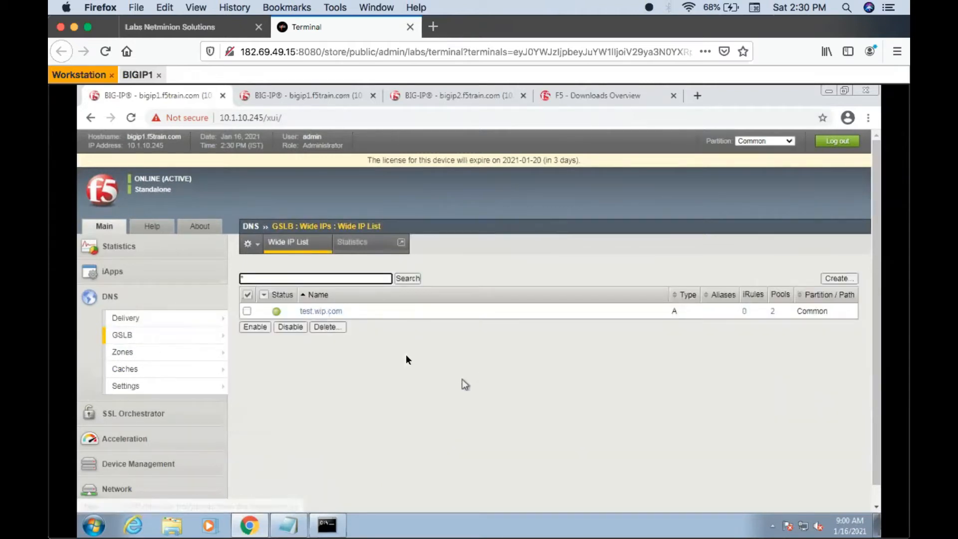
click(325, 310)
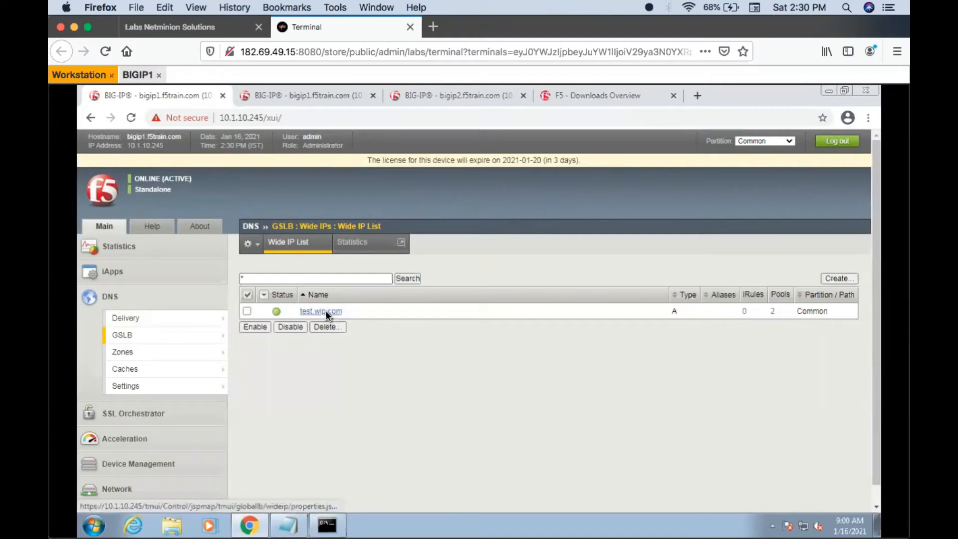
click(425, 243)
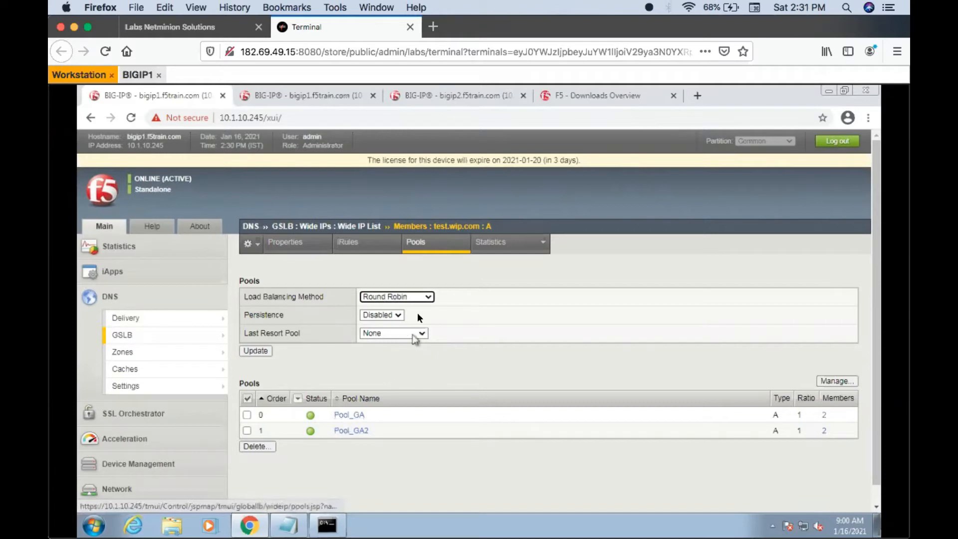
click(423, 296)
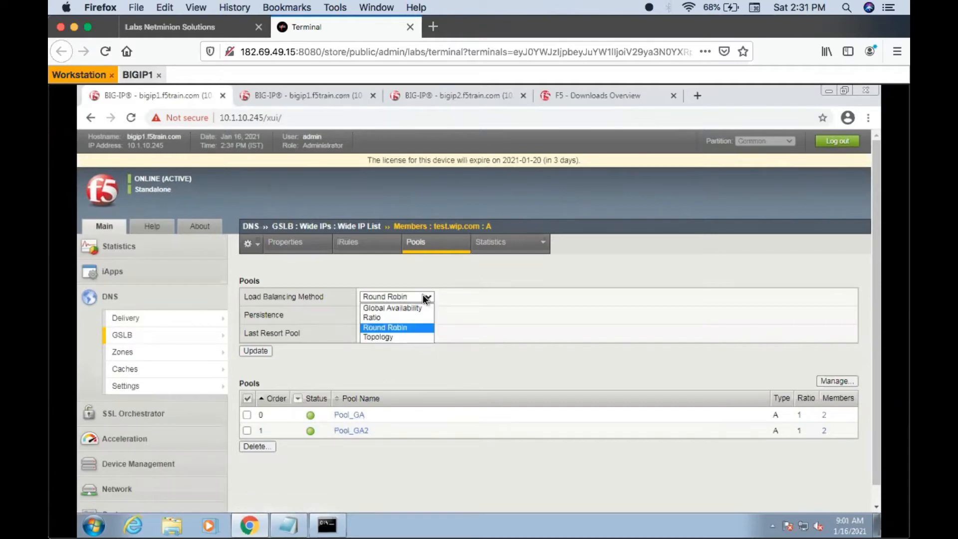
click(392, 306)
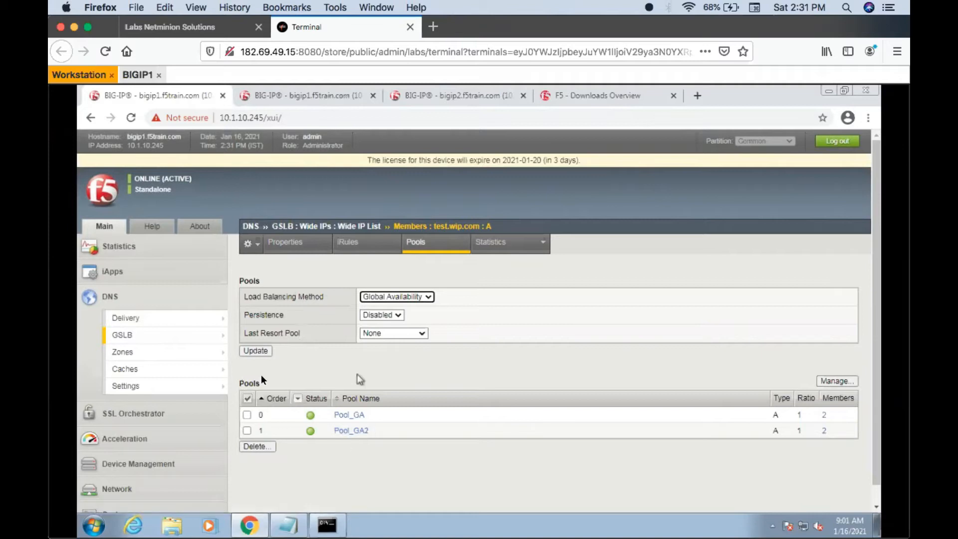
click(257, 351)
- Review the members of Pool_GA, checking the address of the first member in the order
drag(379, 415, 338, 420)
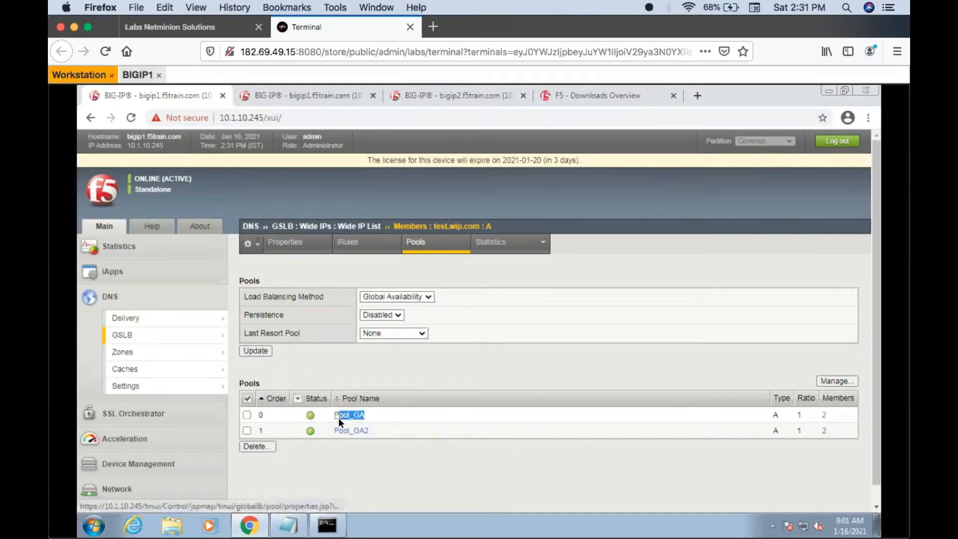
click(348, 417)
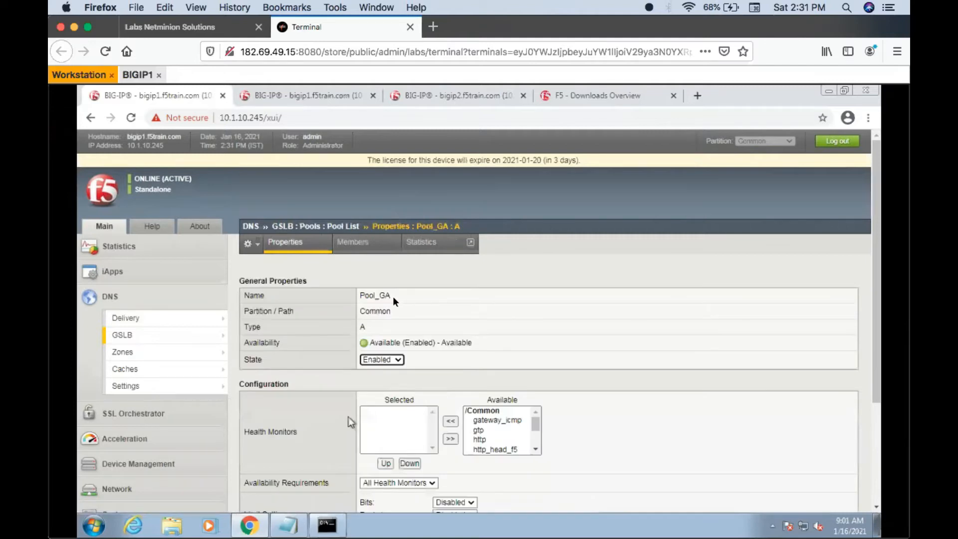
click(370, 251)
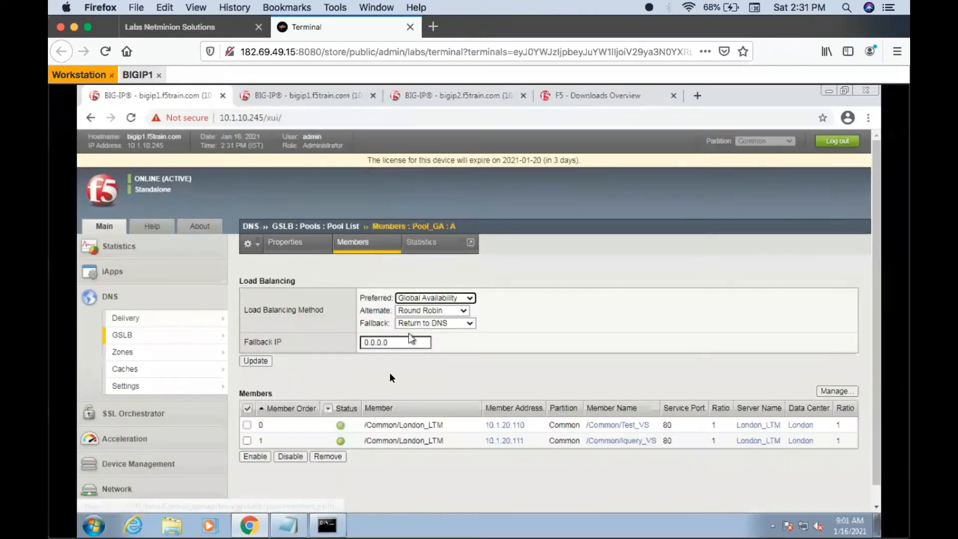
drag(487, 425, 533, 426)
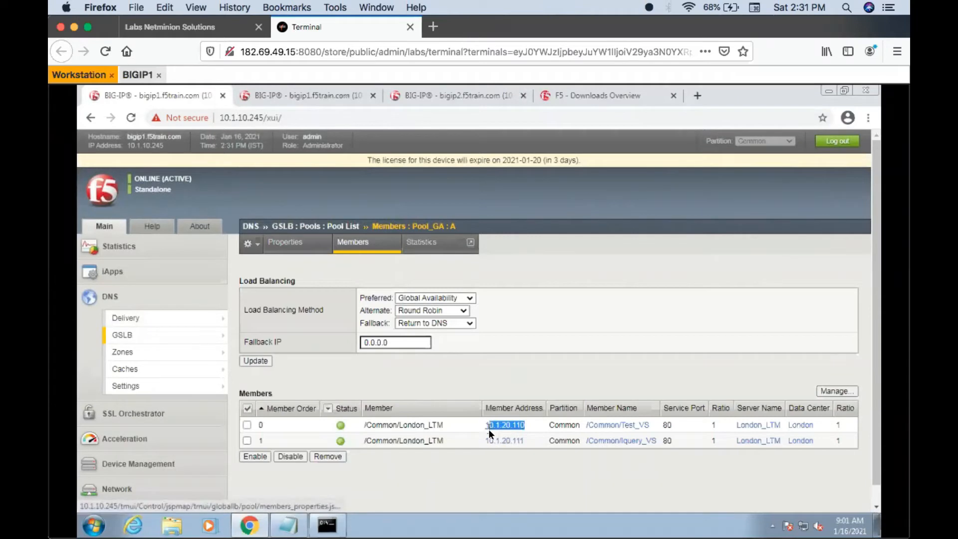
drag(489, 429, 486, 428)
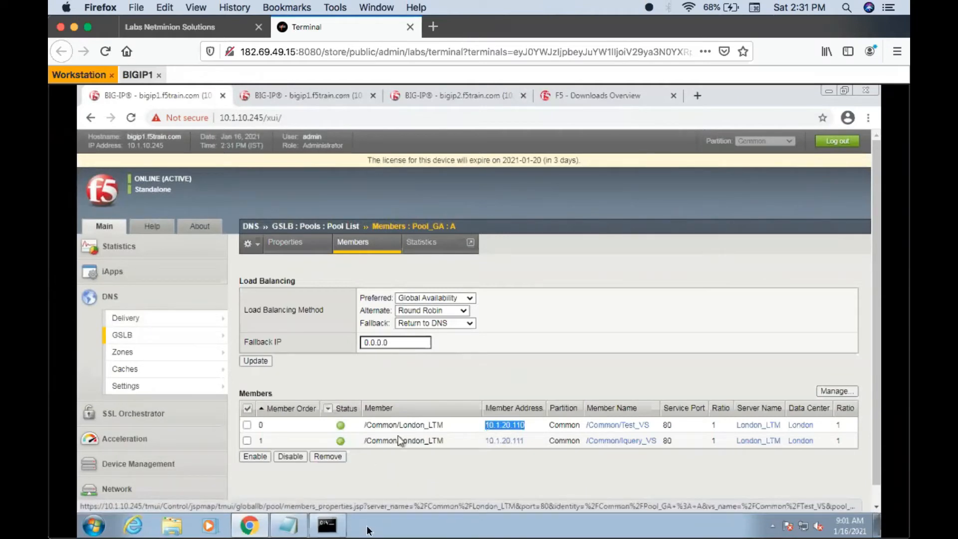
- Query test.wip.com repeatedly in the open nslookup session to check which address is answered
click(327, 524)
key(Return)
key(Up)
key(Return)
key(Up)
key(Return)
key(Up)
key(Return)
key(Up)
key(Return)
key(Up)
key(Return)
key(Up)
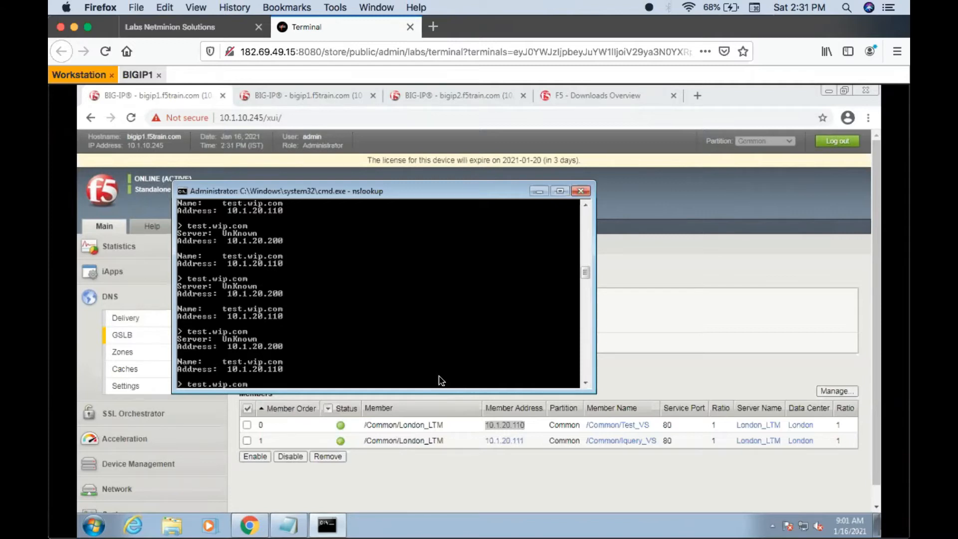
- Switch to the bigip2 virtual server list and try to disable Iquery_VS and Test_VS
click(425, 468)
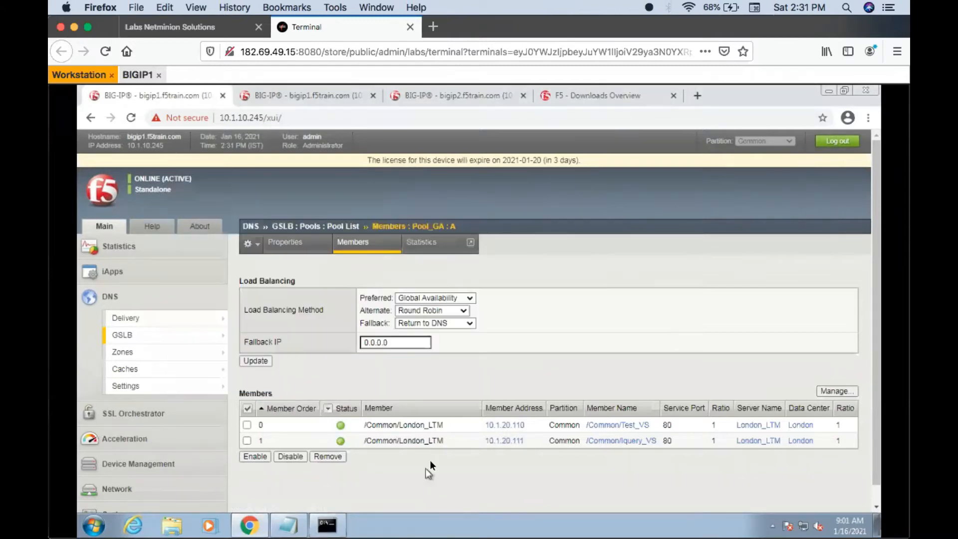
click(436, 101)
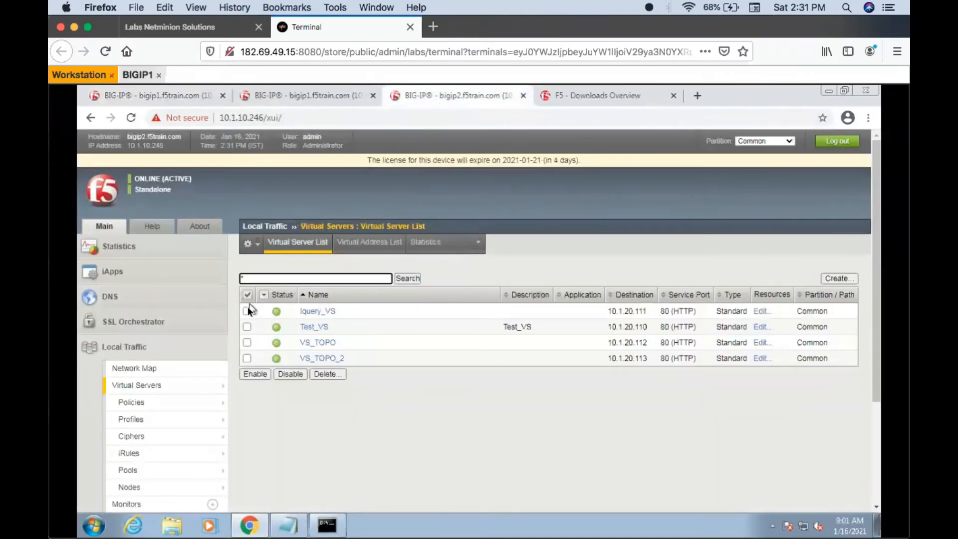
click(247, 311)
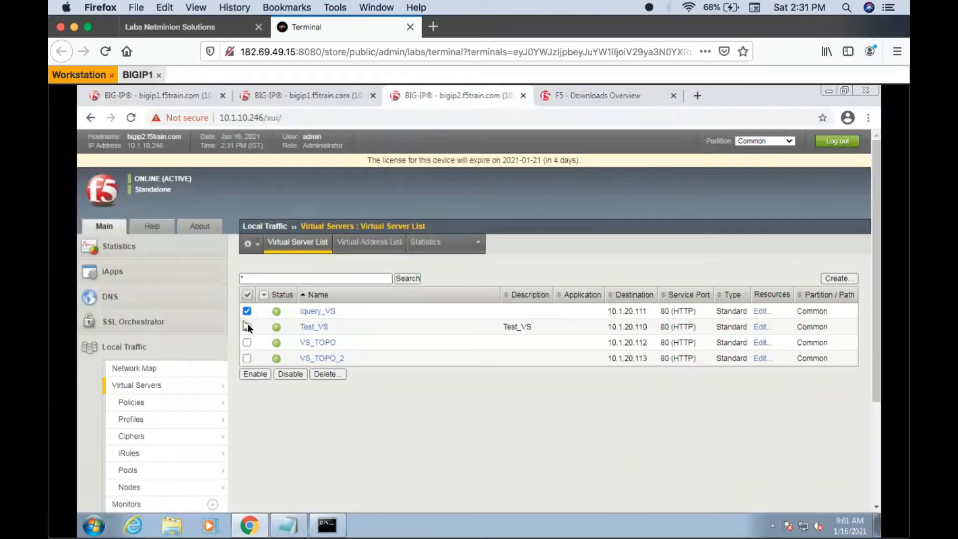
click(247, 327)
click(290, 373)
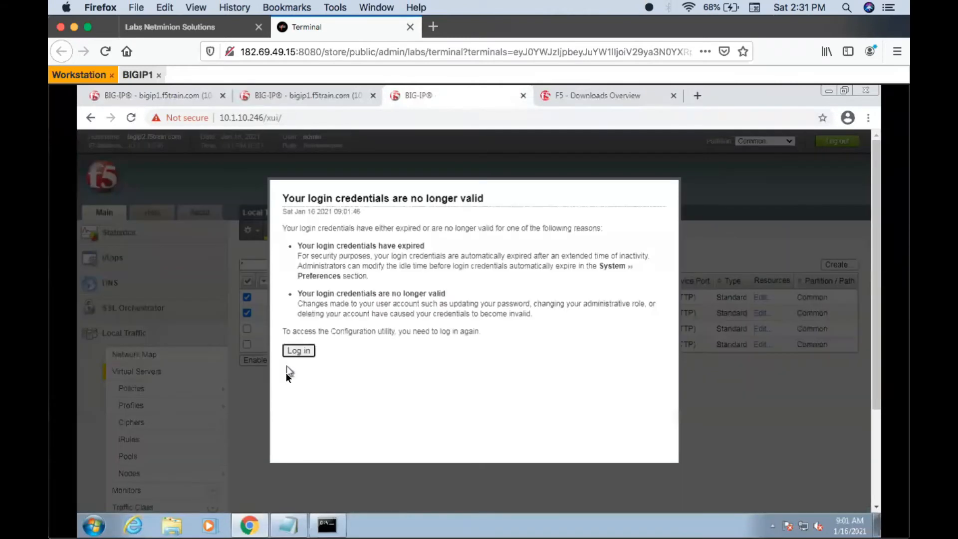
- Log back in to bigip2 with the admin username and the account password
click(301, 354)
text(admin)
key(Tab)
text(admin)
key(Return)
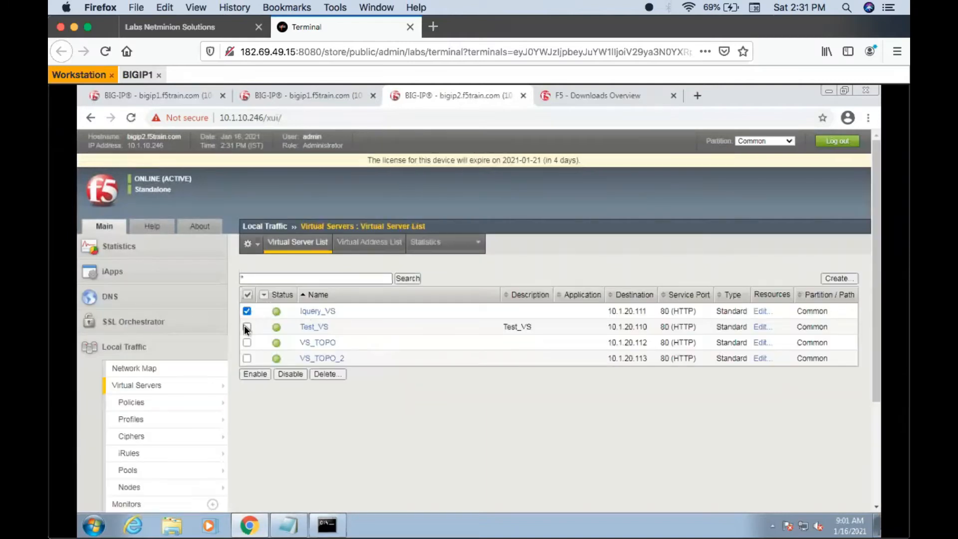
- Disable the virtual servers Iquery_VS (10.1.20.111) and Test_VS (10.1.20.110) on bigip2
click(245, 325)
click(294, 374)
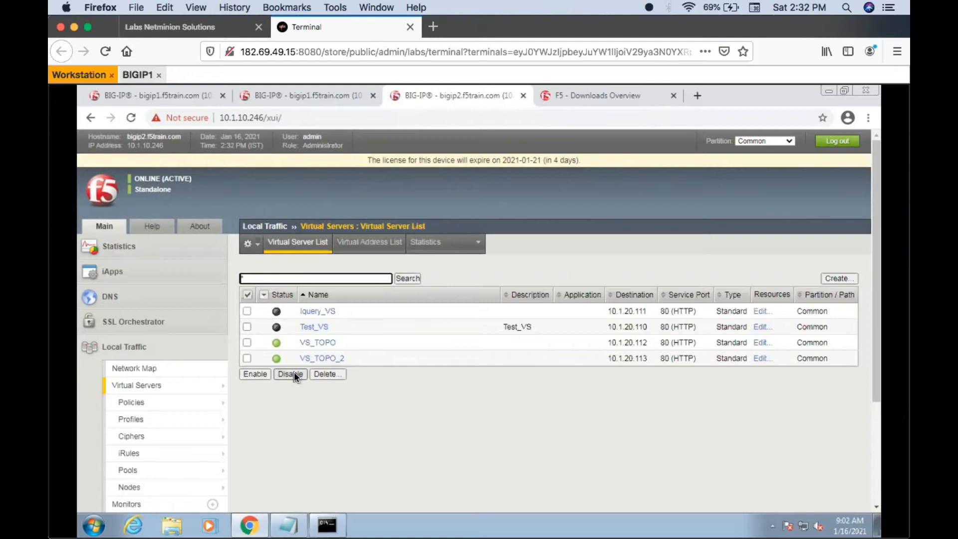
click(294, 373)
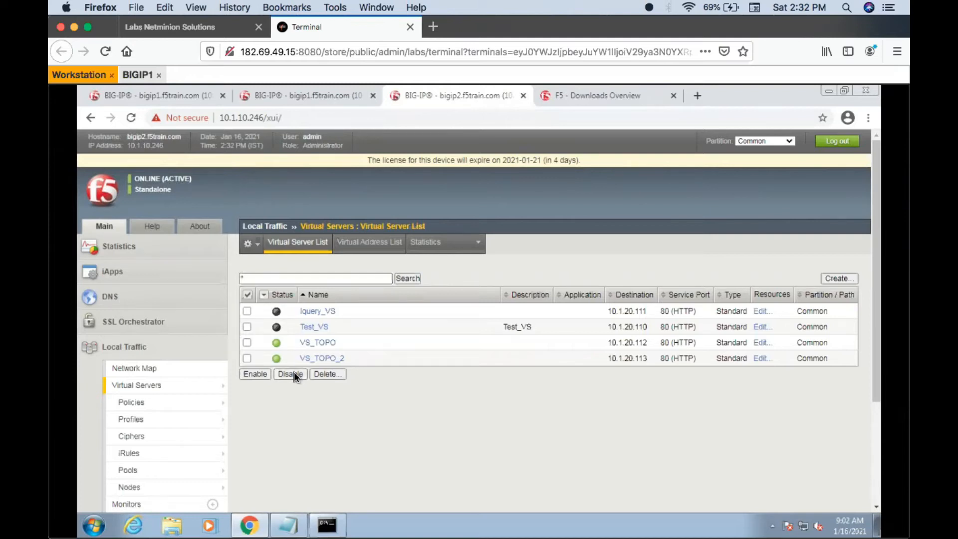
- Return to bigip1 and check the refreshed status of Pool_GA's members and of the GSLB pools
click(163, 97)
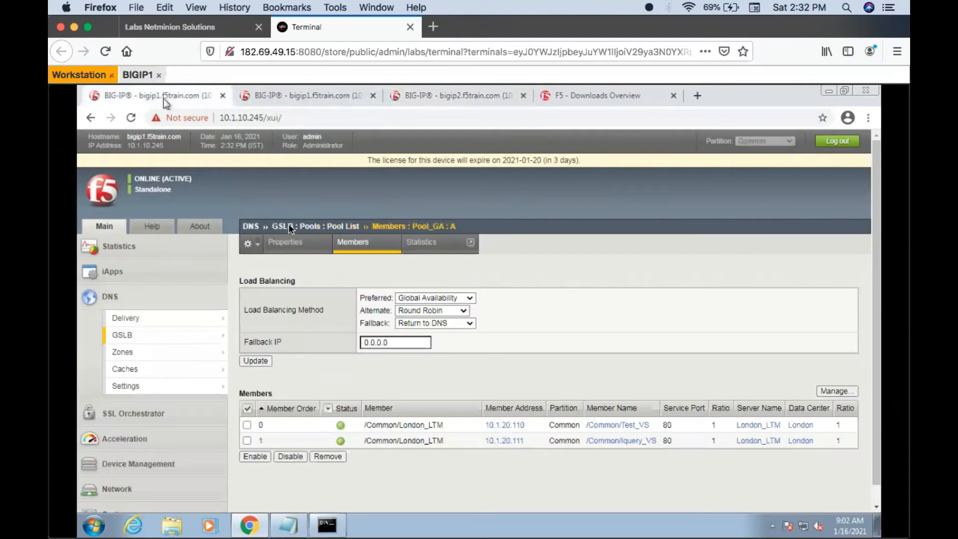
click(364, 244)
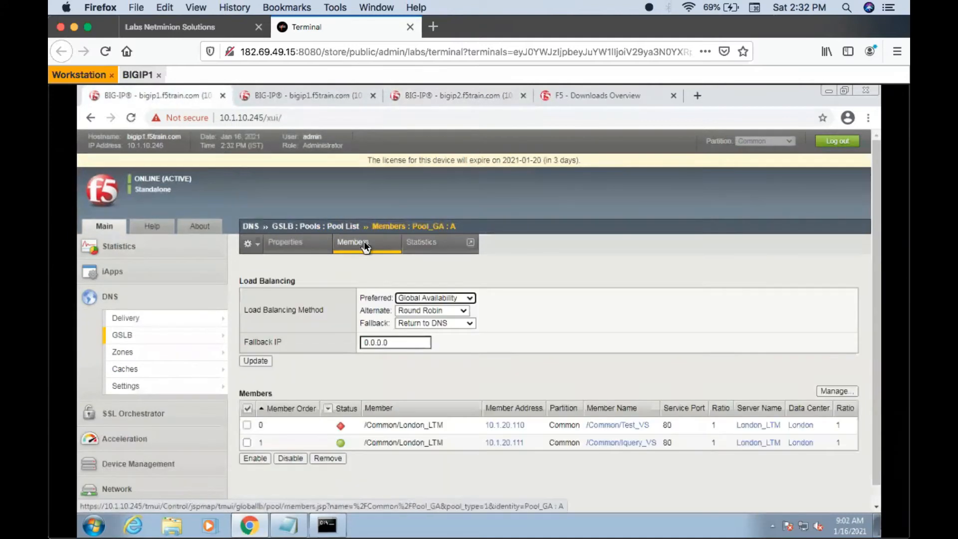
click(342, 226)
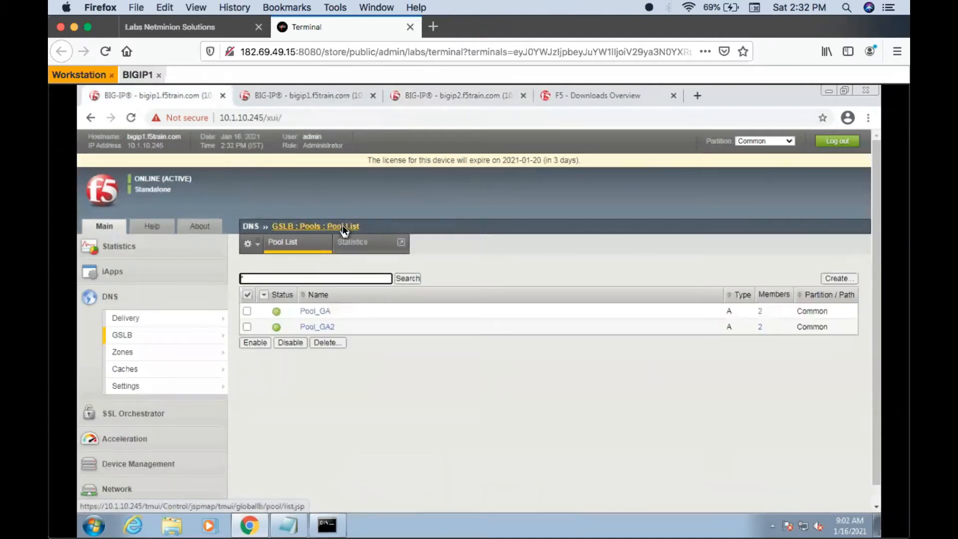
click(307, 241)
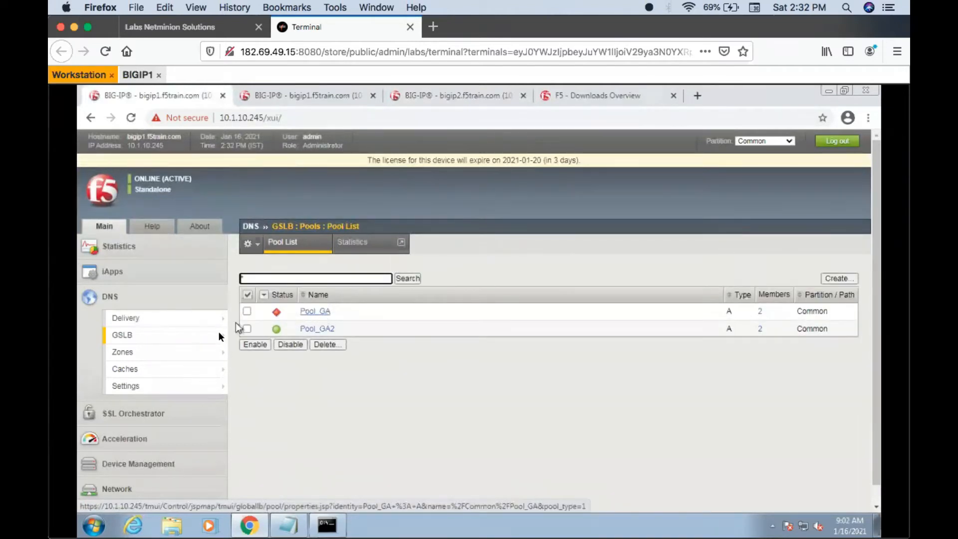
- Review the load balancing method and pool status of wide IP test.wip.com
mouse_move(214, 335)
click(279, 333)
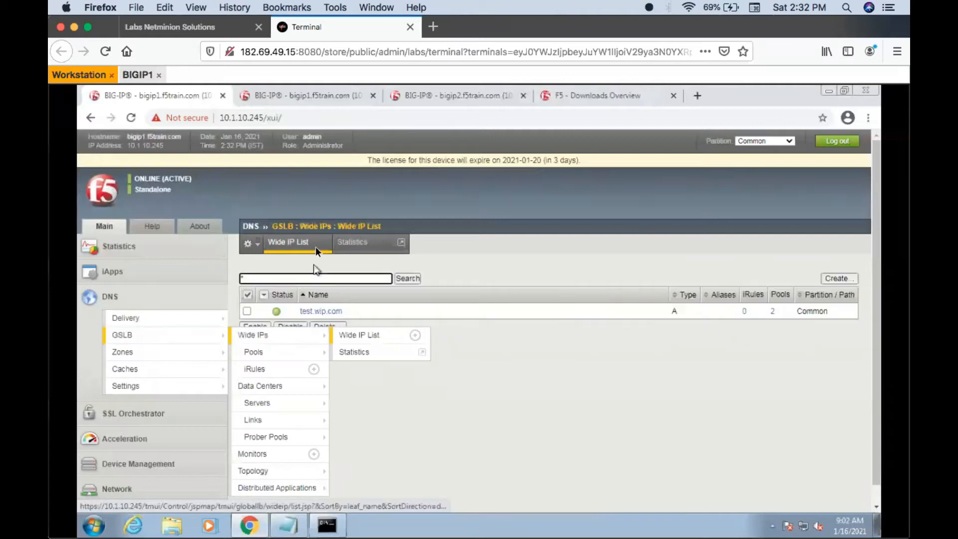
click(305, 311)
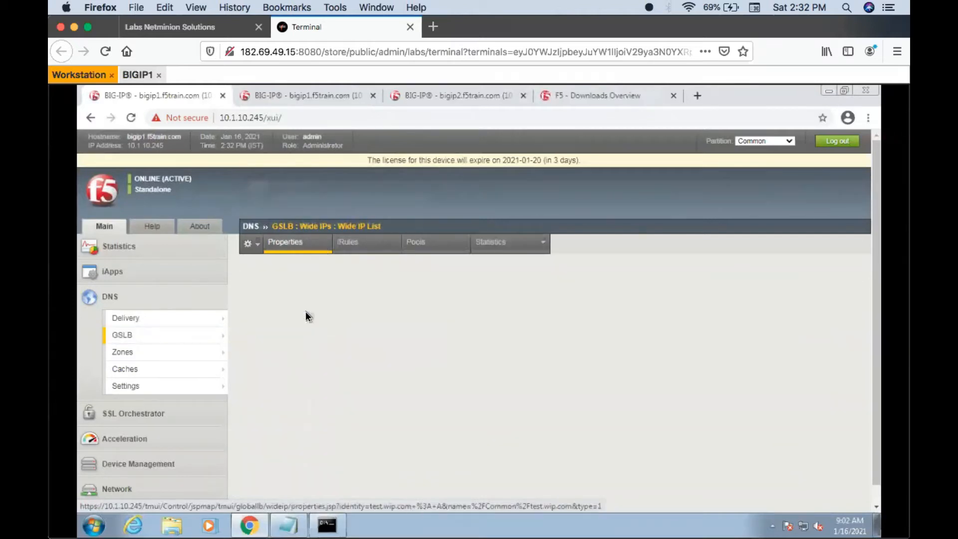
click(407, 242)
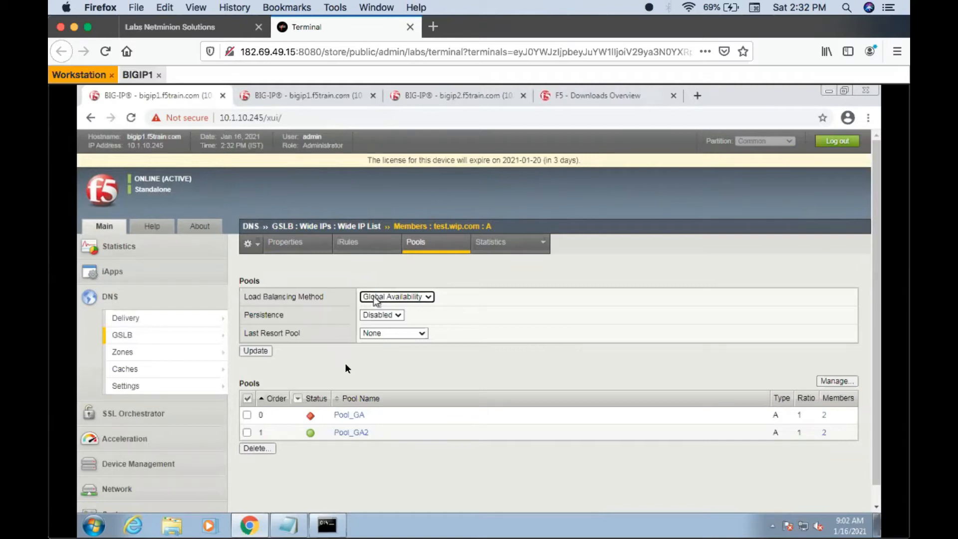
- Check the member order and addresses of Pool_GA2, and go back to the GSLB pool list
click(346, 433)
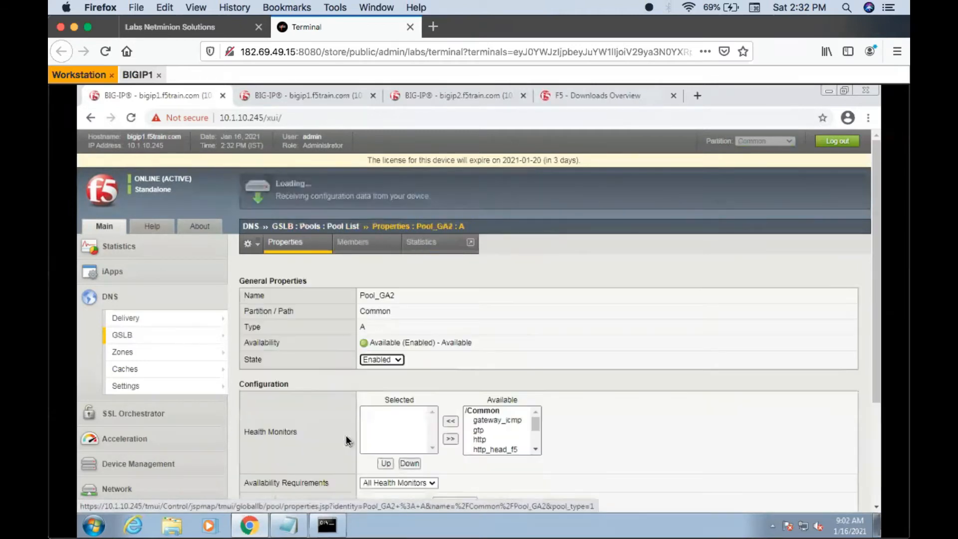
click(363, 245)
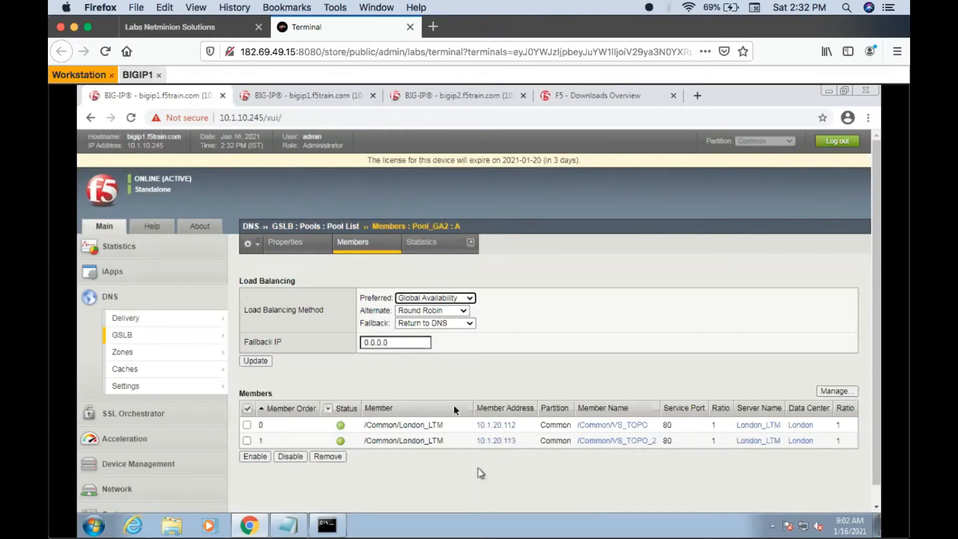
click(328, 225)
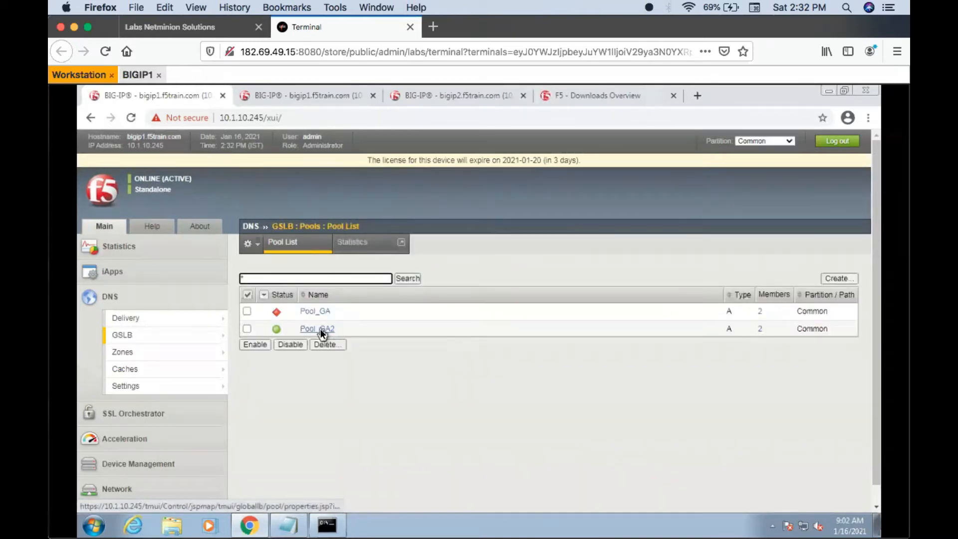
- Query test.wip.com twice in nslookup to test the answer with the first pool's virtual servers disabled
click(331, 522)
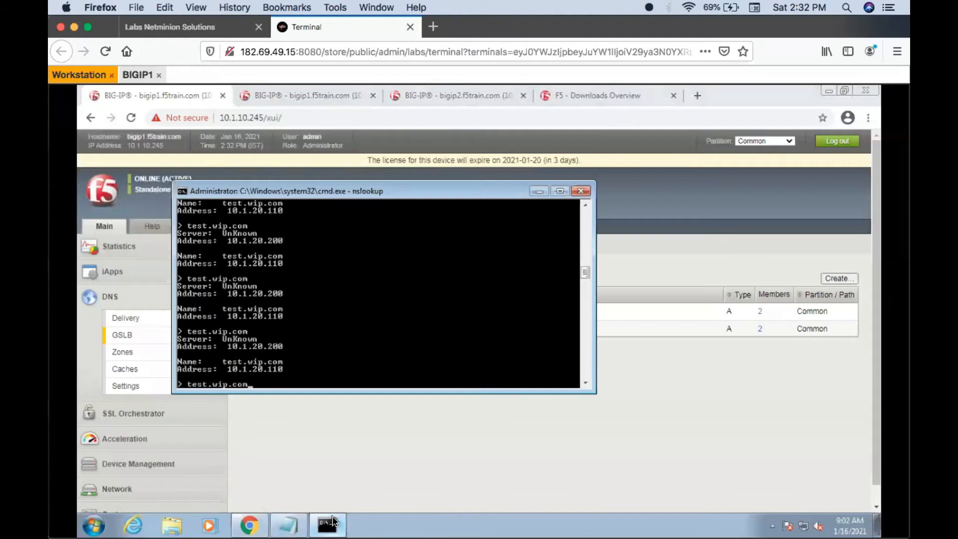
key(Return)
key(Up)
key(Return)
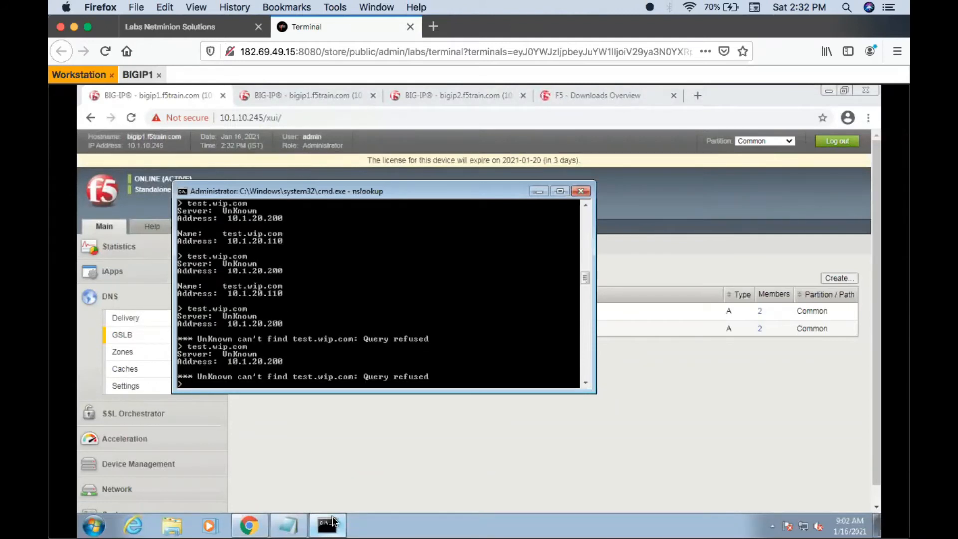
- Exit nslookup, clear the console and flush the DNS resolver cache with ipconfig /flushdns
key(ctrl+c)
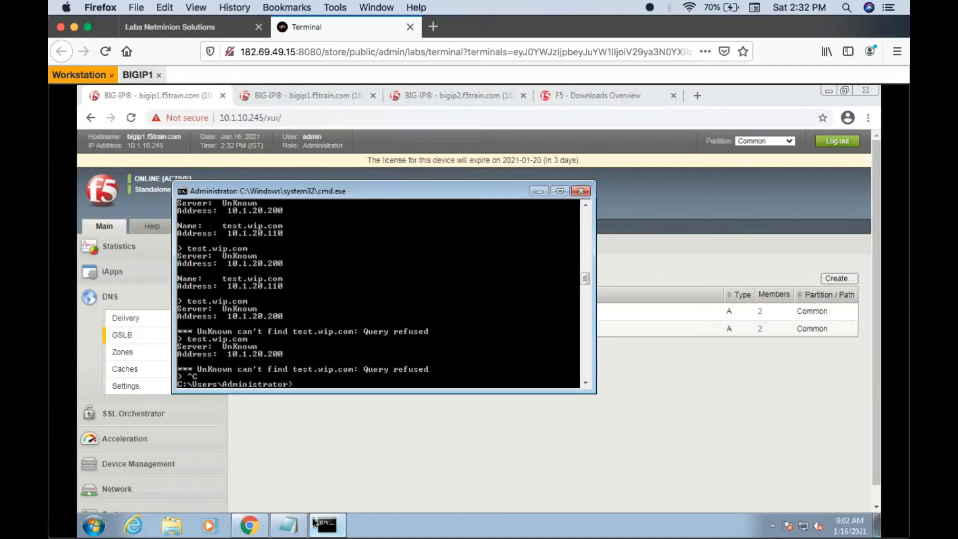
key(Up)
key(Up)
key(Up)
key(Up)
key(Return)
key(Return)
key(Return)
text(cls)
key(Return)
- Restart nslookup, query test.wip.com again and return to the GSLB pool list in the browser
key(Up)
key(Up)
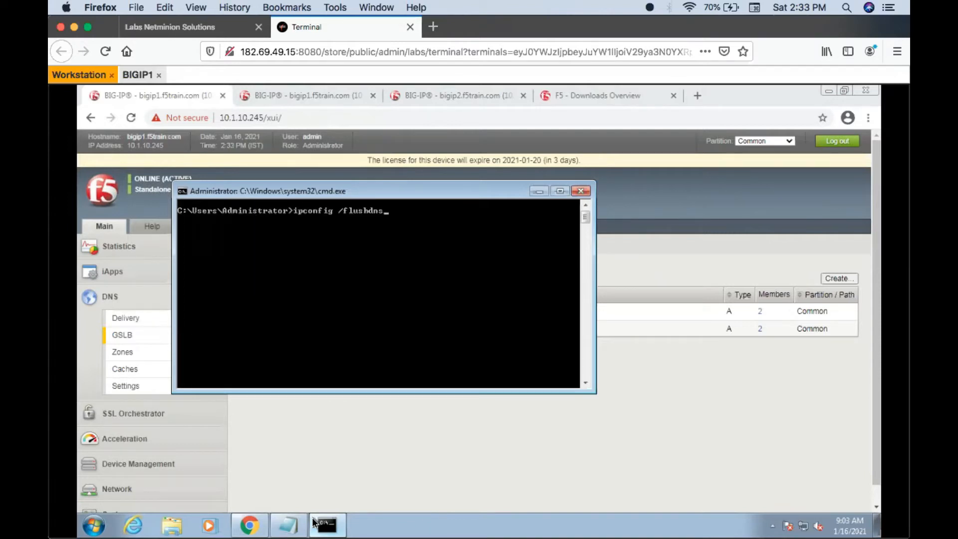
key(Return)
key(Up)
key(Up)
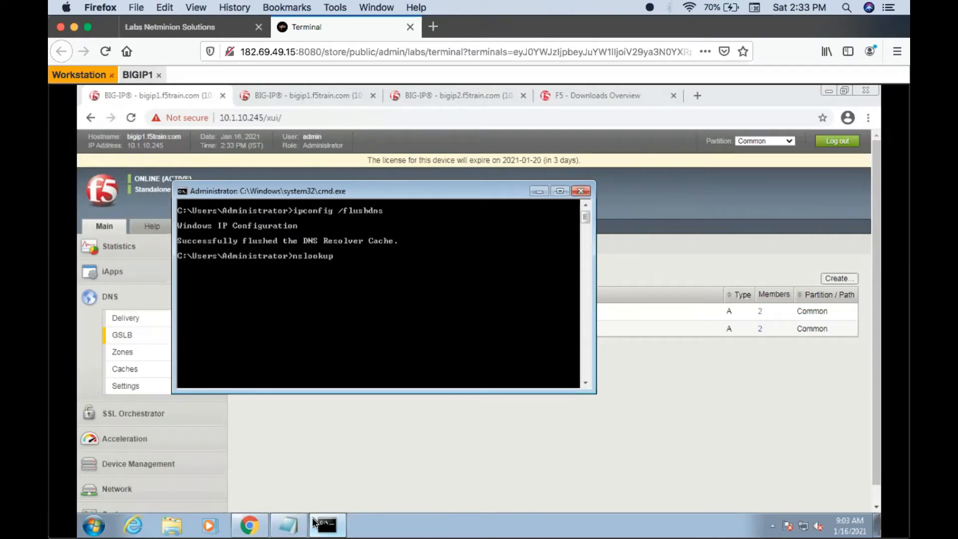
key(Return)
text(test.wip.com)
key(Return)
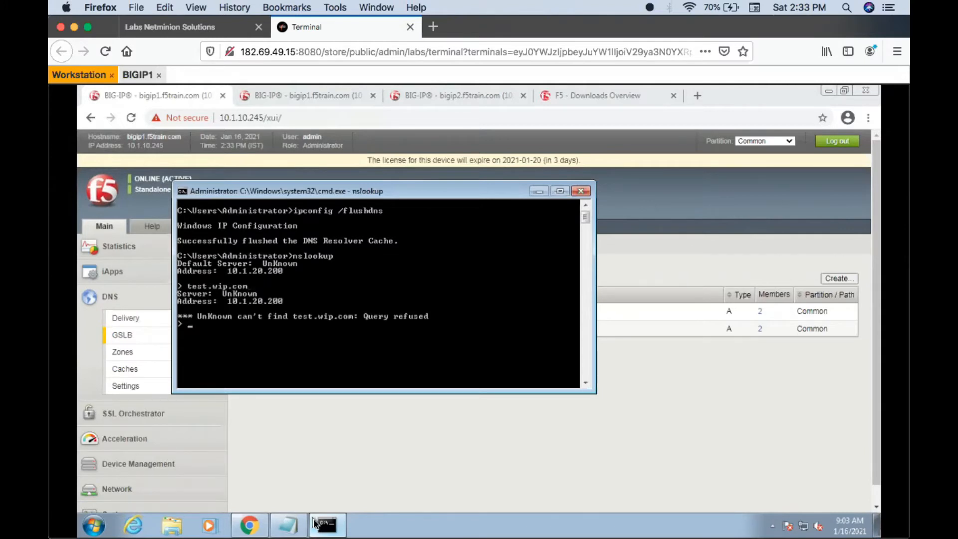
click(365, 477)
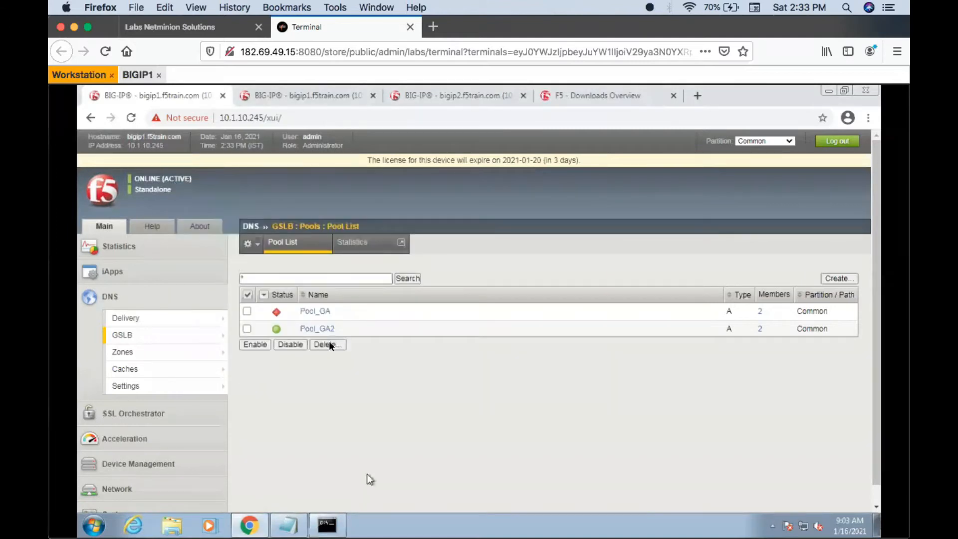
- Refresh the GSLB pool list to recheck the status of Pool_GA and Pool_GA2
click(304, 243)
click(298, 243)
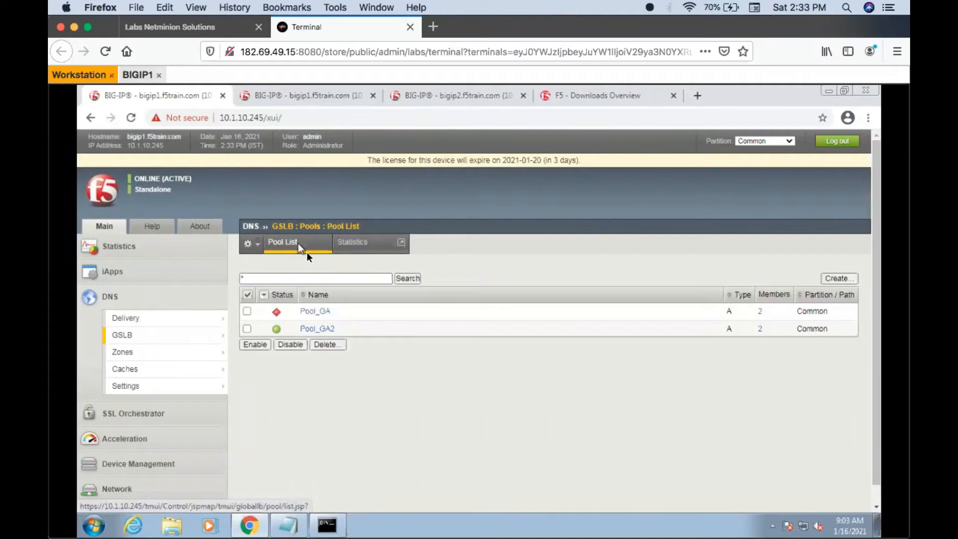
click(301, 240)
click(302, 240)
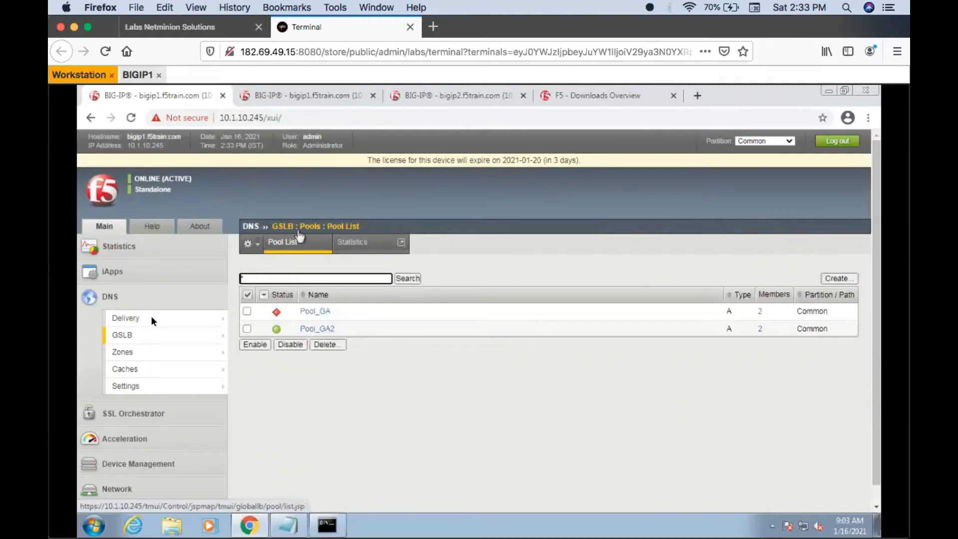
- Review the load balancing method and pool order of wide IP test.wip.com, and the members of its second pool, Pool_GA2
mouse_move(154, 337)
click(242, 334)
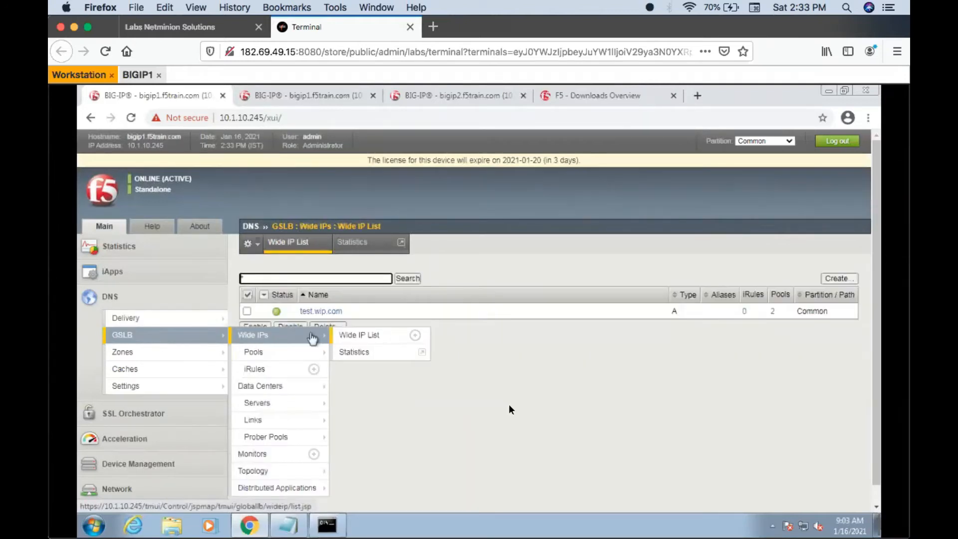
click(332, 309)
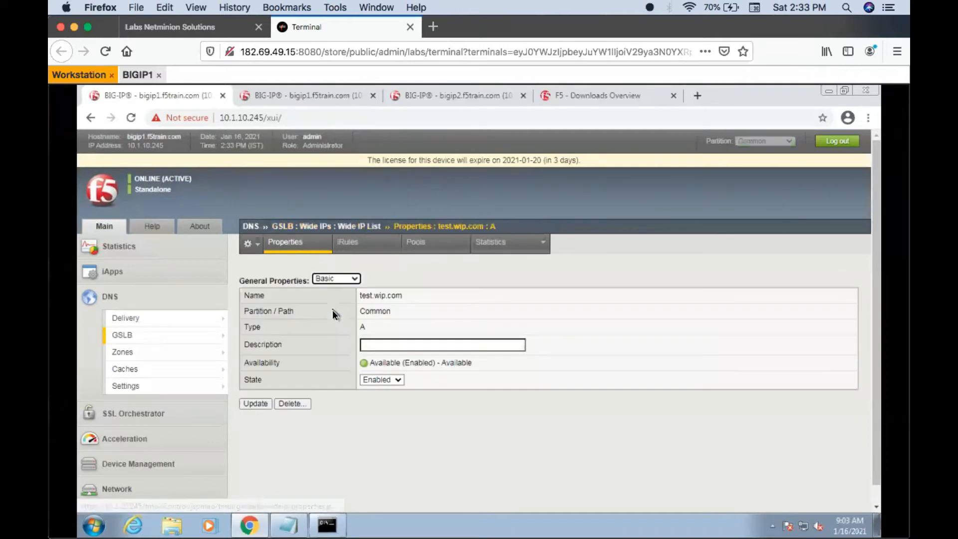
click(417, 244)
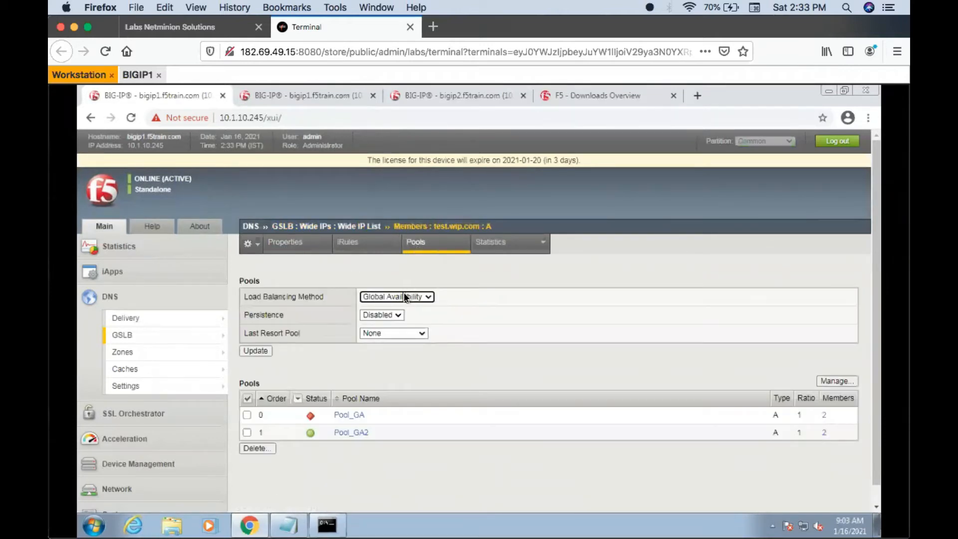
click(348, 431)
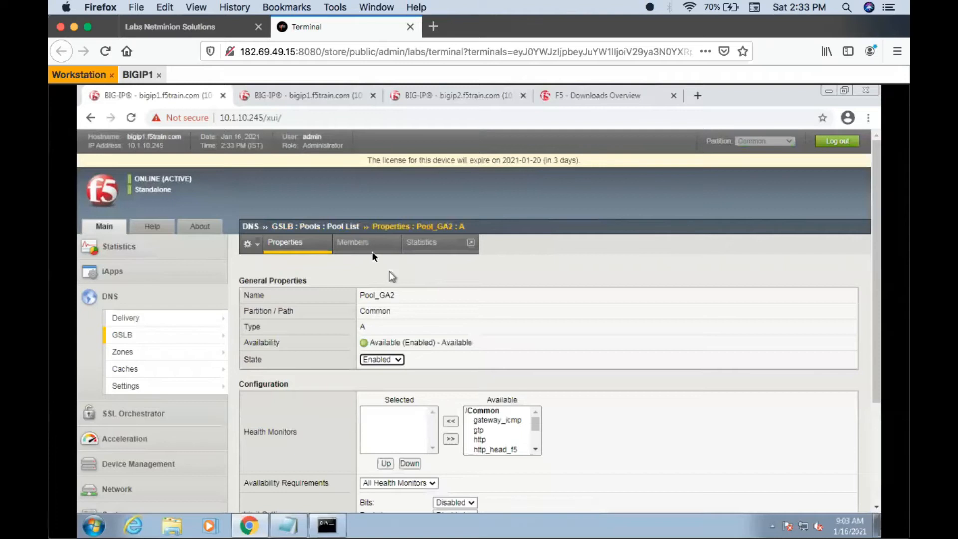
click(367, 247)
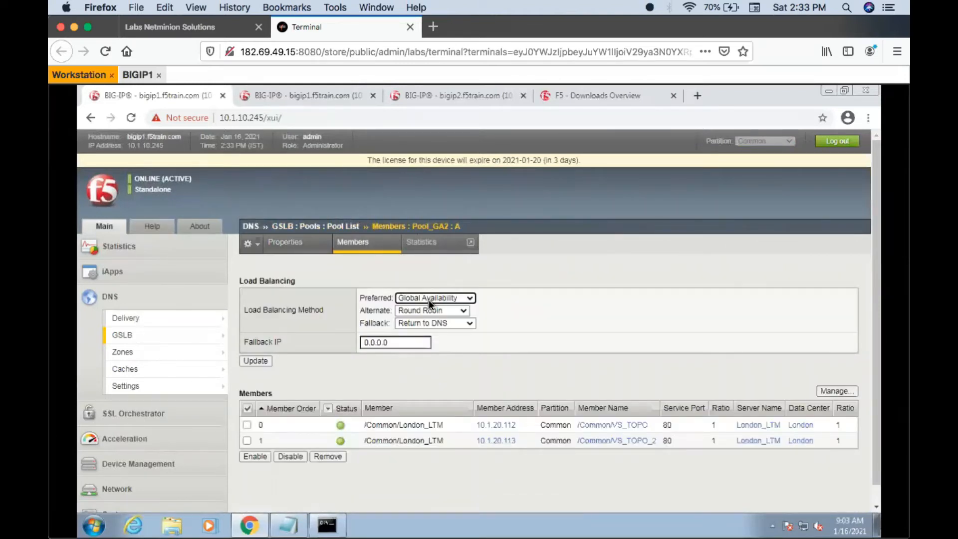
- Repeat the test.wip.com query several times in the open nslookup session to retest failover to Pool_GA2
click(326, 525)
key(Up)
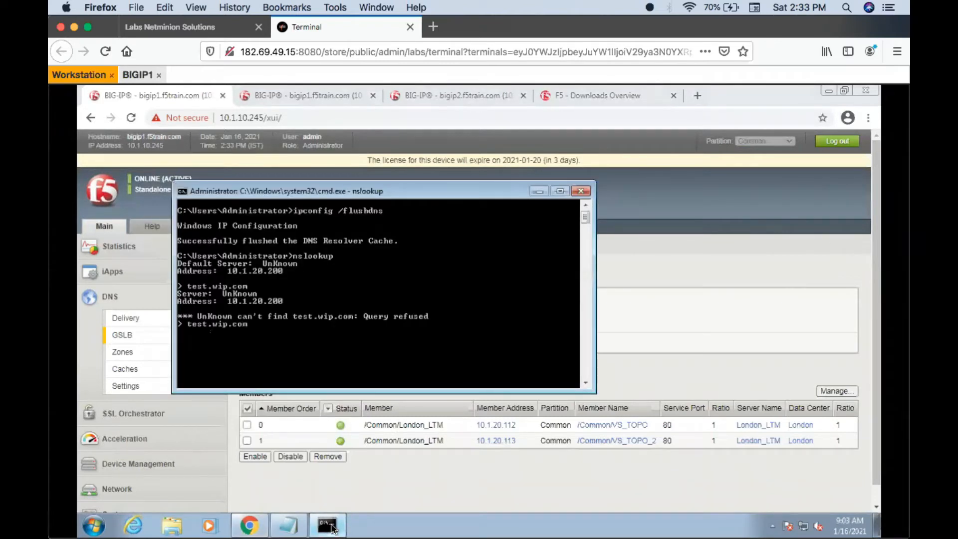
key(Return)
key(Up)
key(Return)
key(Up)
key(Return)
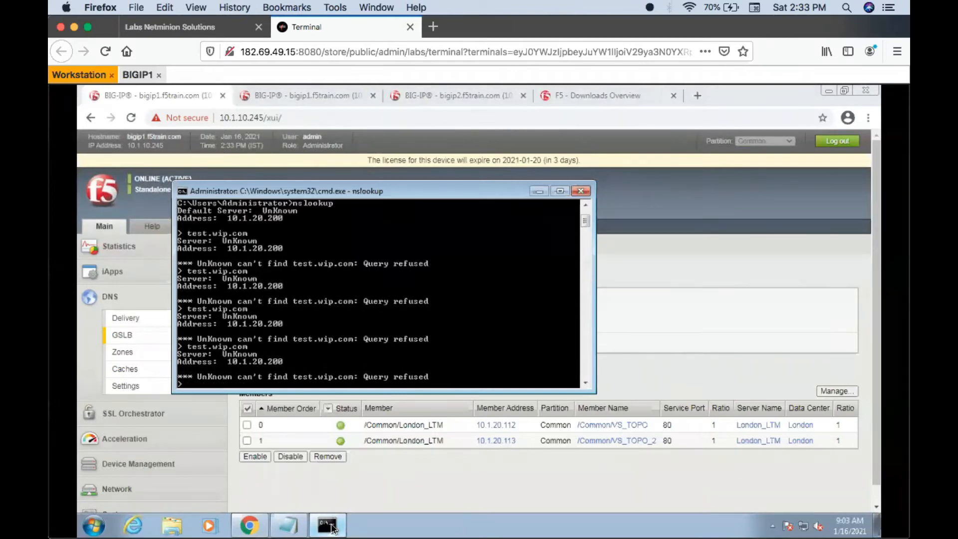
key(Up)
key(Return)
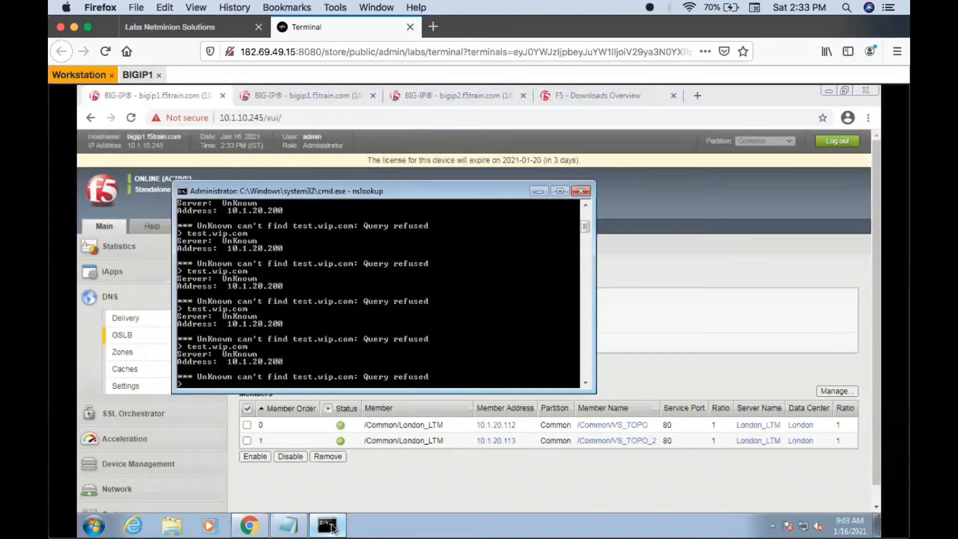
key(Up)
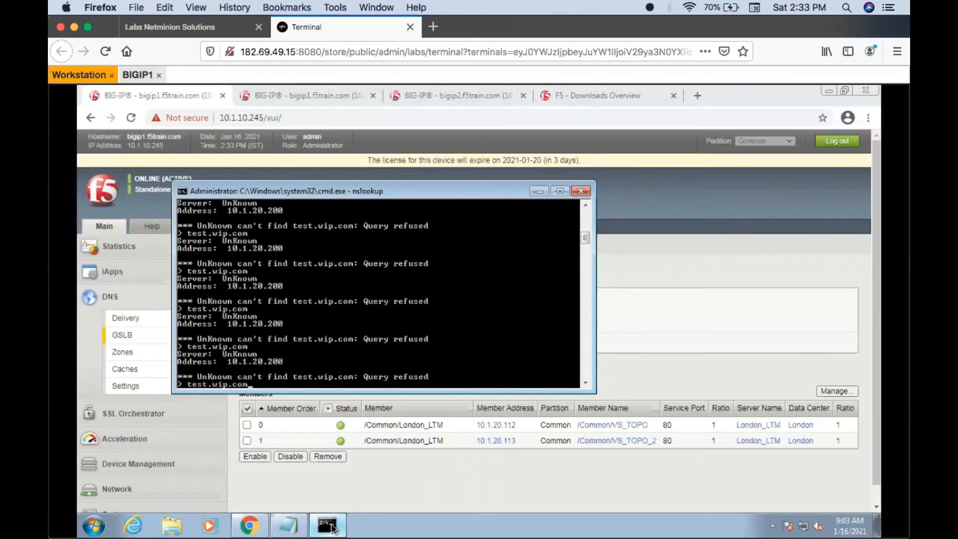
- Compare the GSLB pool list with the virtual server list on bigip2, and clear the pending nslookup entry before minimizing the console
click(393, 478)
click(352, 229)
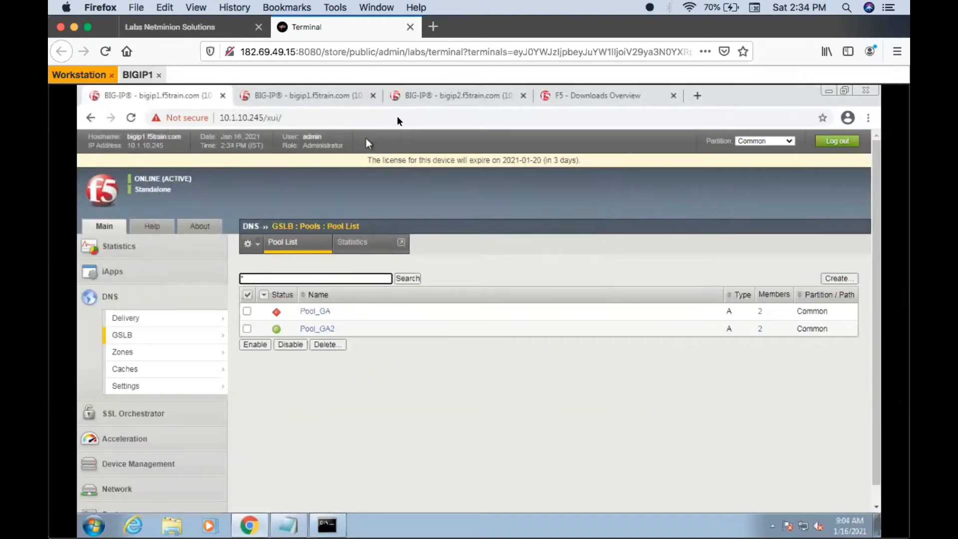
click(405, 97)
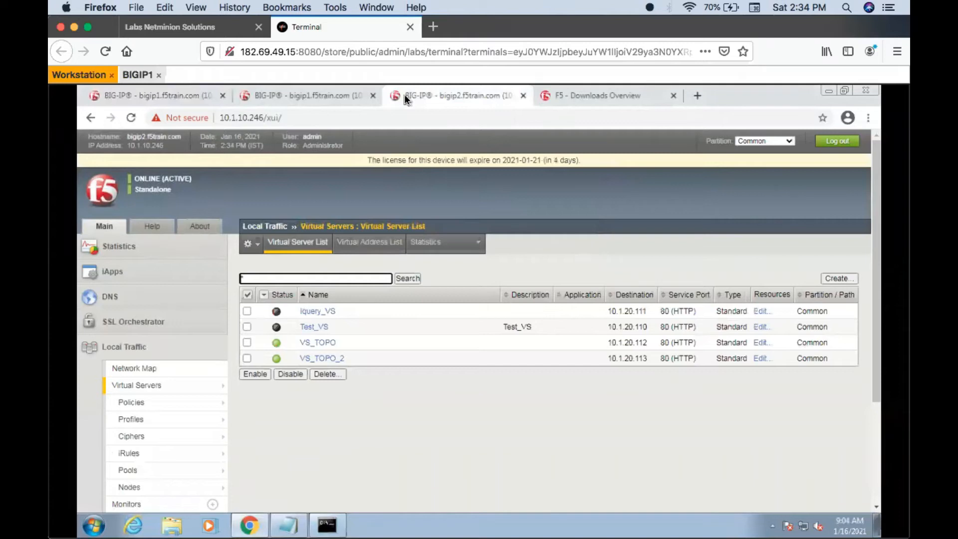
click(131, 95)
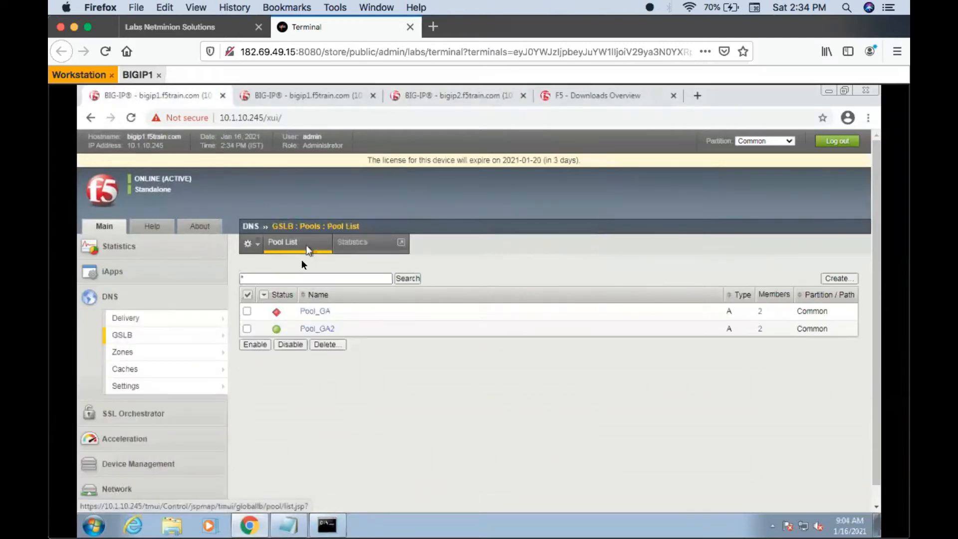
click(329, 526)
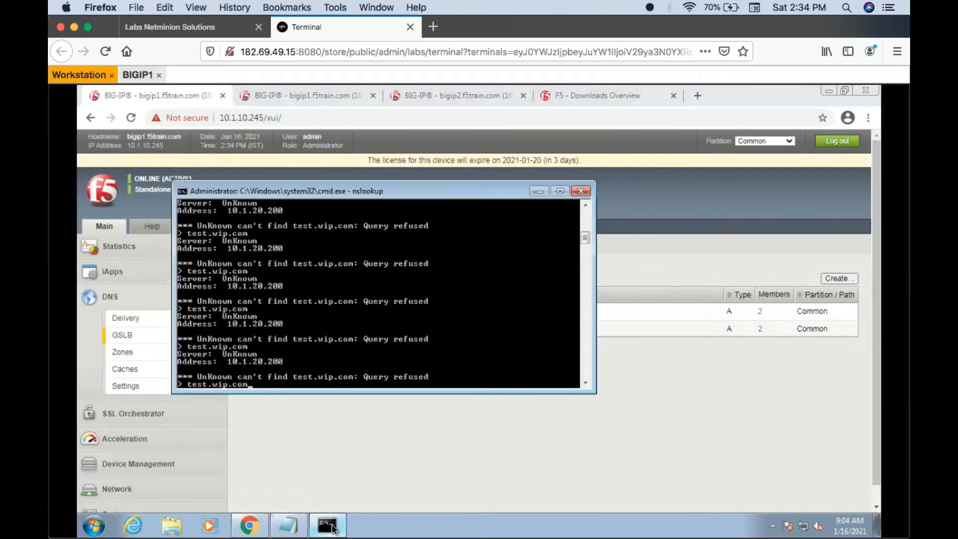
key(Escape)
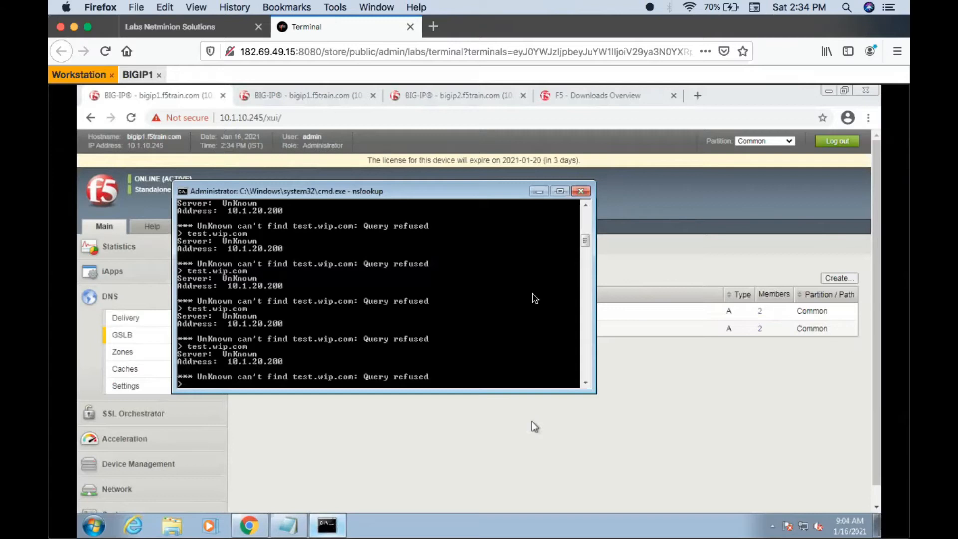
click(539, 192)
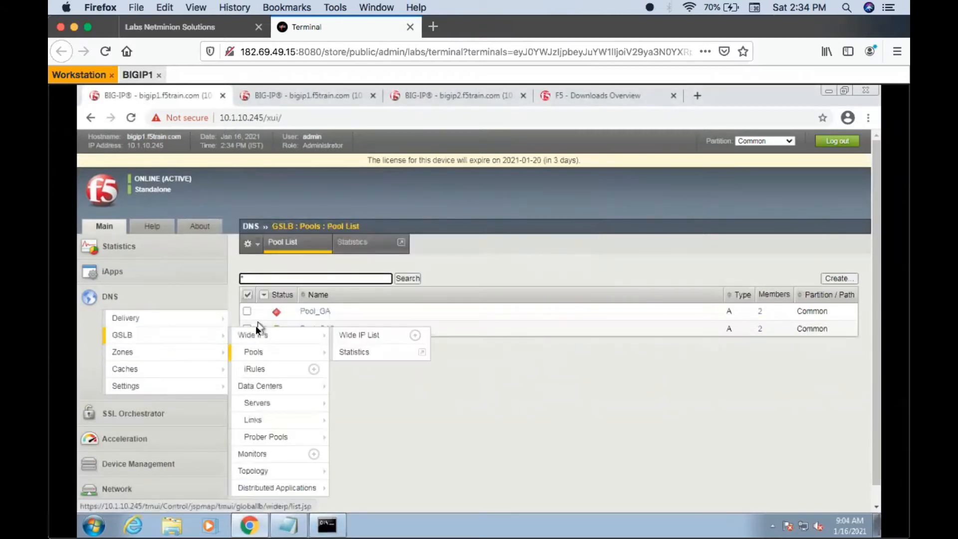
mouse_move(203, 342)
mouse_move(249, 352)
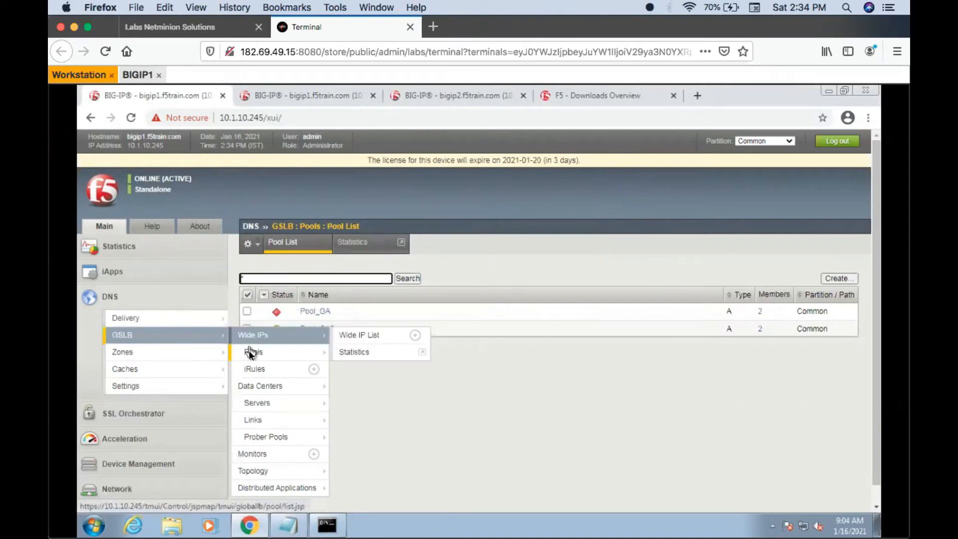
- Enable the virtual servers Iquery_VS and Test_VS on bigip2 and reload the virtual server list
click(417, 98)
click(247, 311)
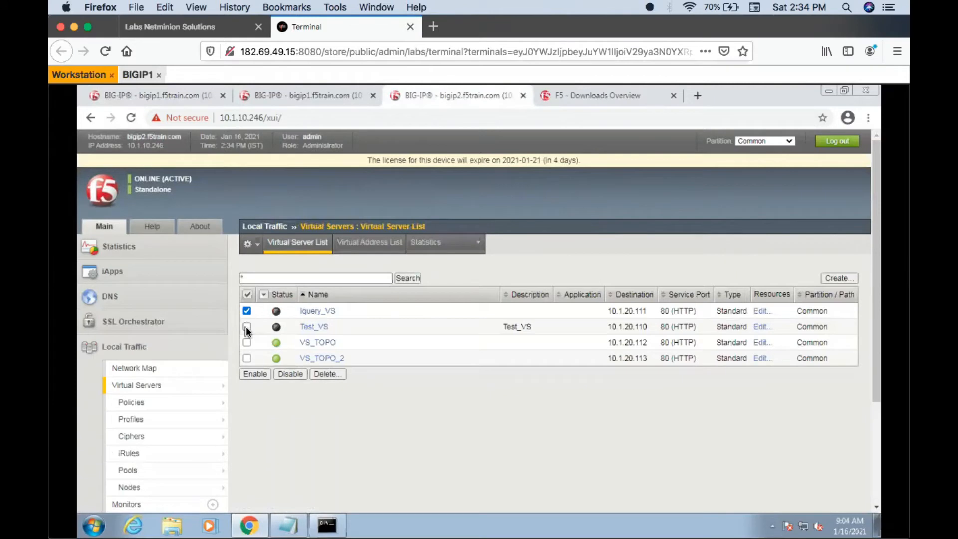
click(256, 373)
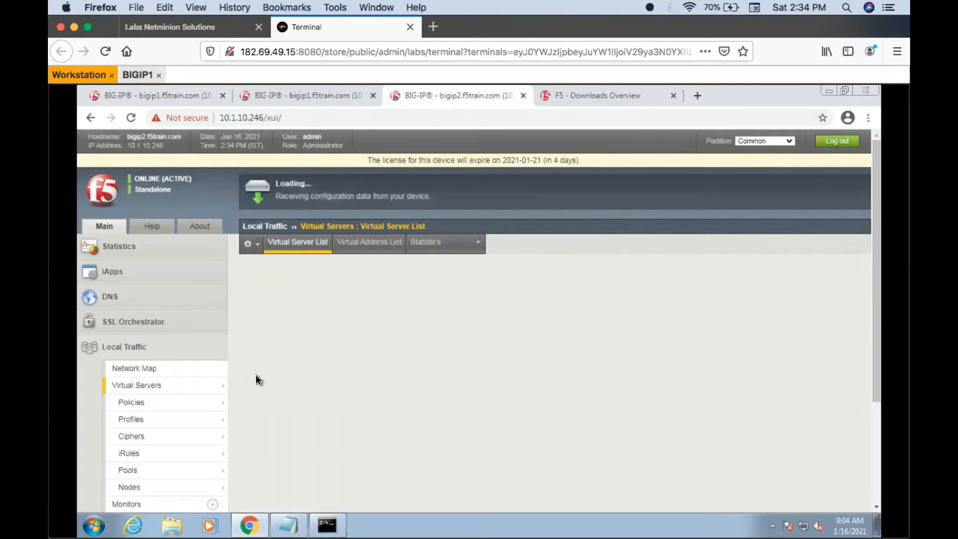
click(293, 244)
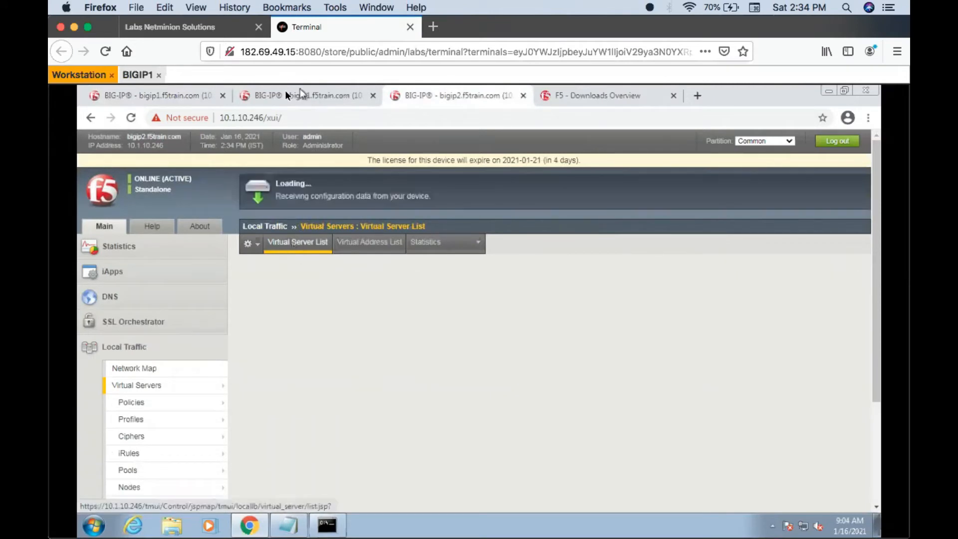
- Return to bigip1 and refresh the GSLB pool list to check Pool_GA's availability
click(168, 92)
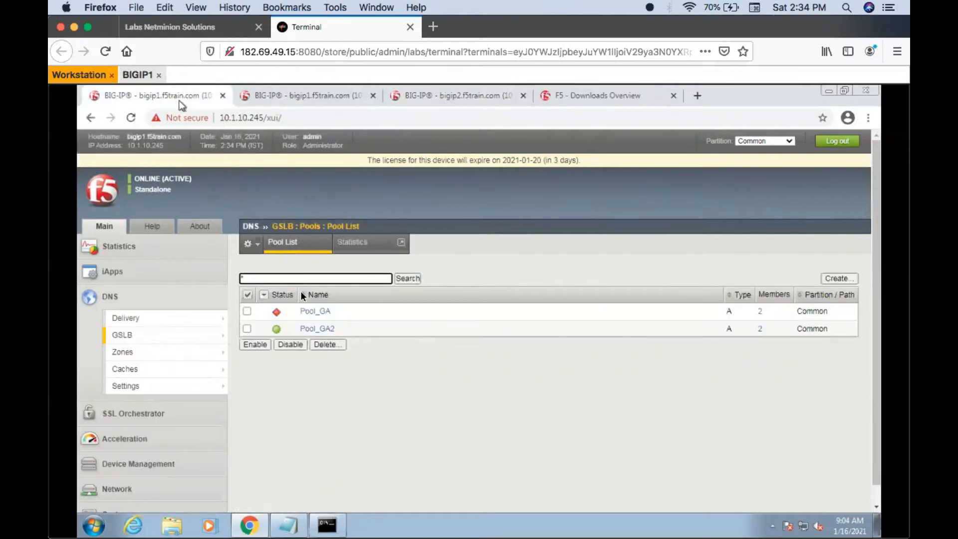
click(299, 252)
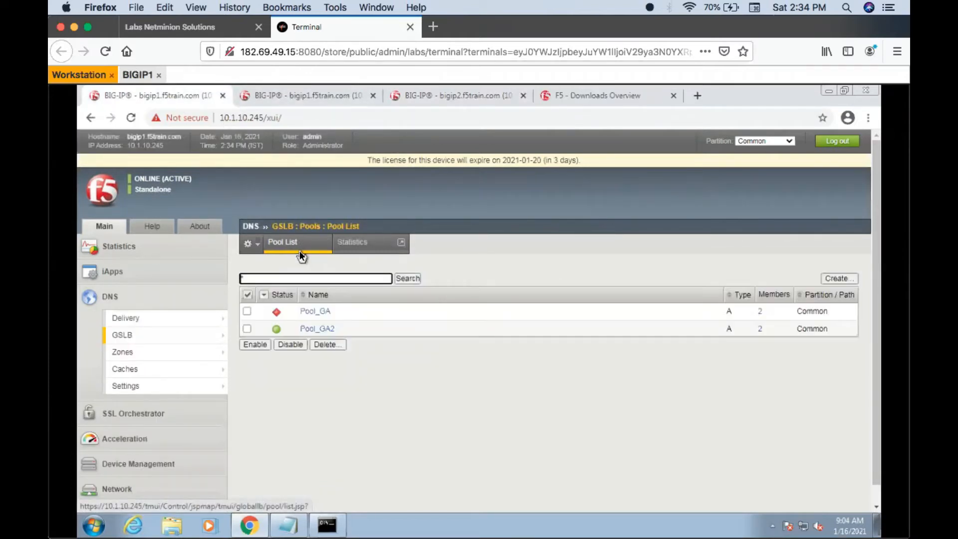
click(302, 249)
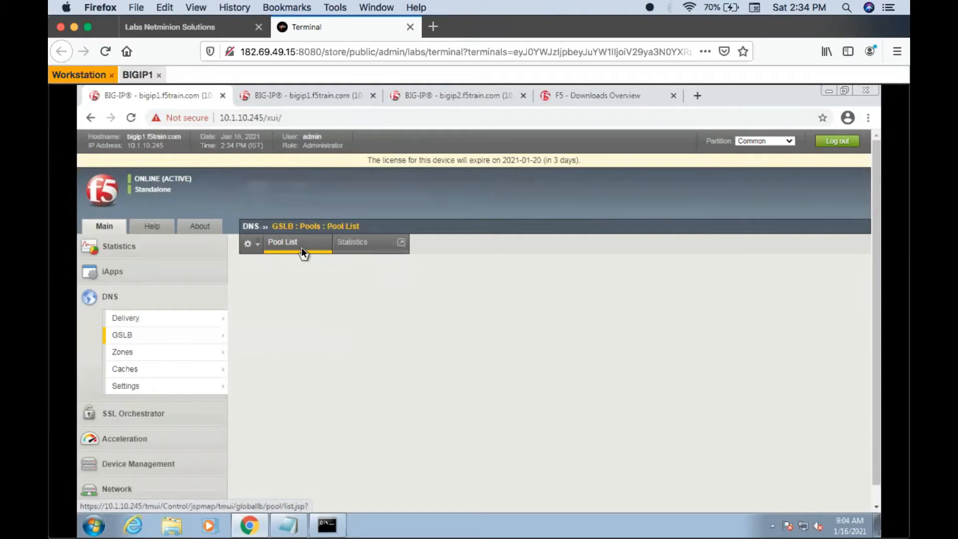
- Query test.wip.com repeatedly in nslookup with Pool_GA's virtual servers enabled, and go back to the GSLB pool list
click(325, 525)
key(Up)
key(Return)
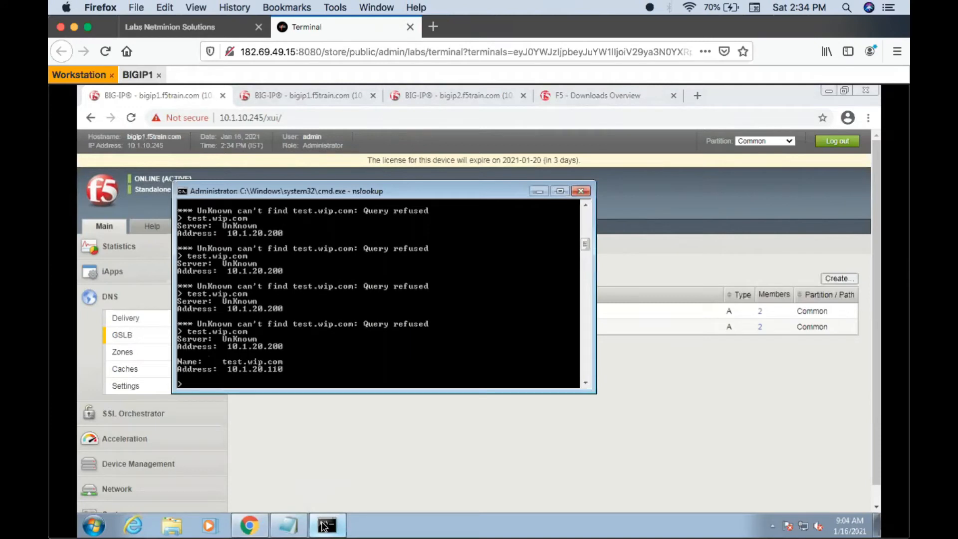
key(Up)
key(Return)
key(Up)
key(Return)
key(Up)
click(325, 525)
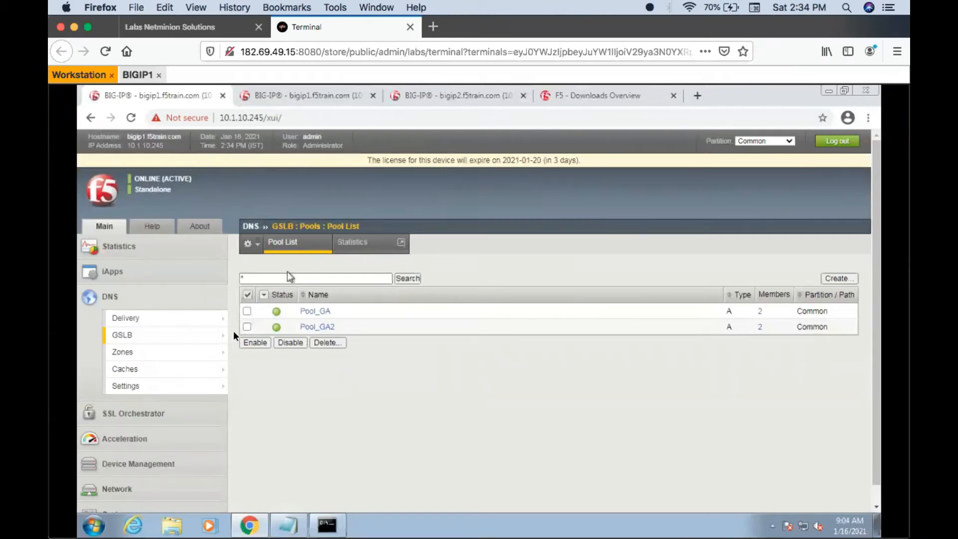
- Try to delete Pool_GA2 from the GSLB pool list
click(247, 326)
click(325, 342)
click(282, 306)
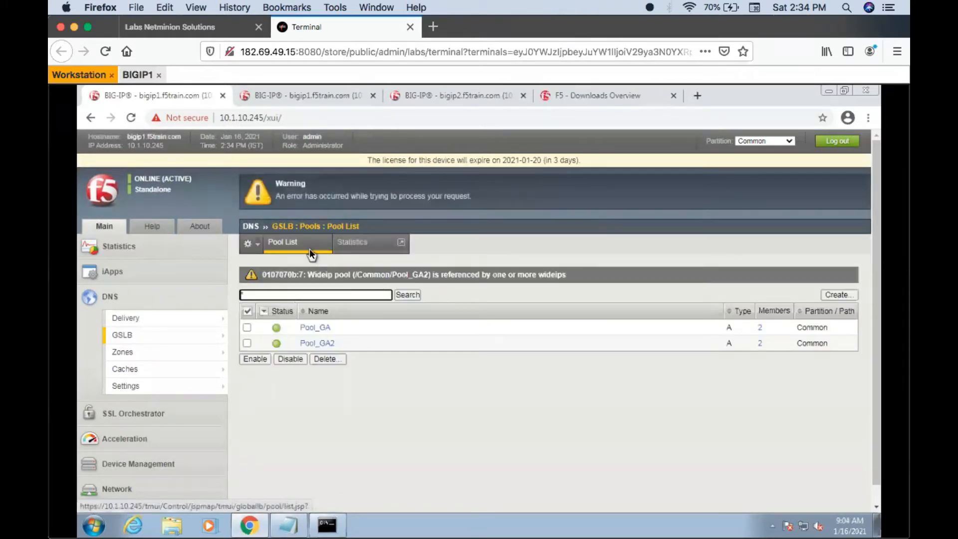
- Remove Pool_GA2 from the pools of wide IP test.wip.com and reload the wide IP's pool settings
mouse_move(177, 335)
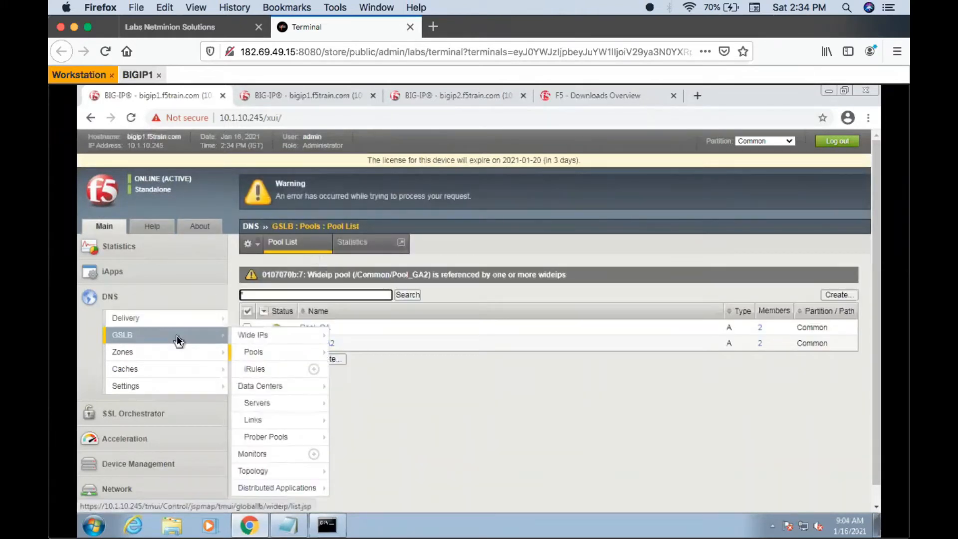
mouse_move(254, 352)
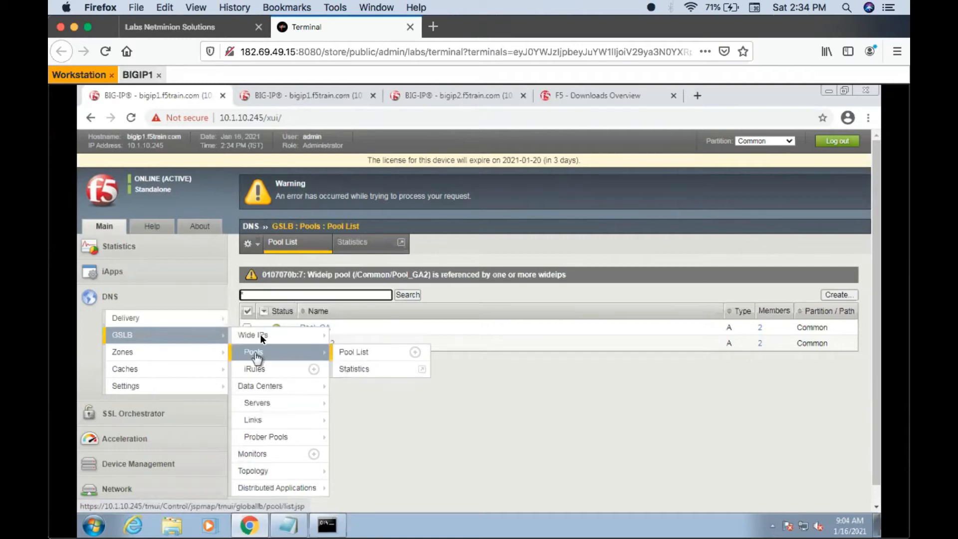
mouse_move(259, 334)
click(349, 335)
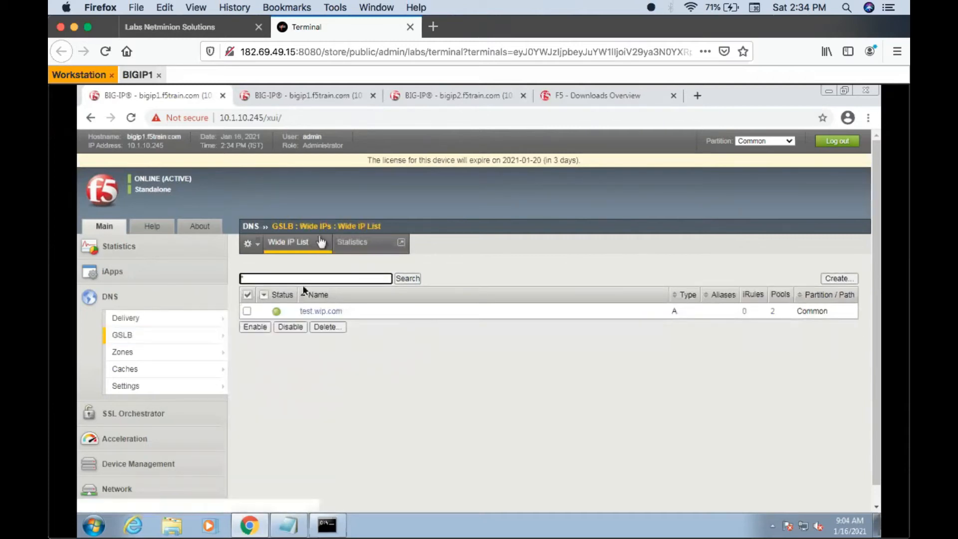
click(313, 310)
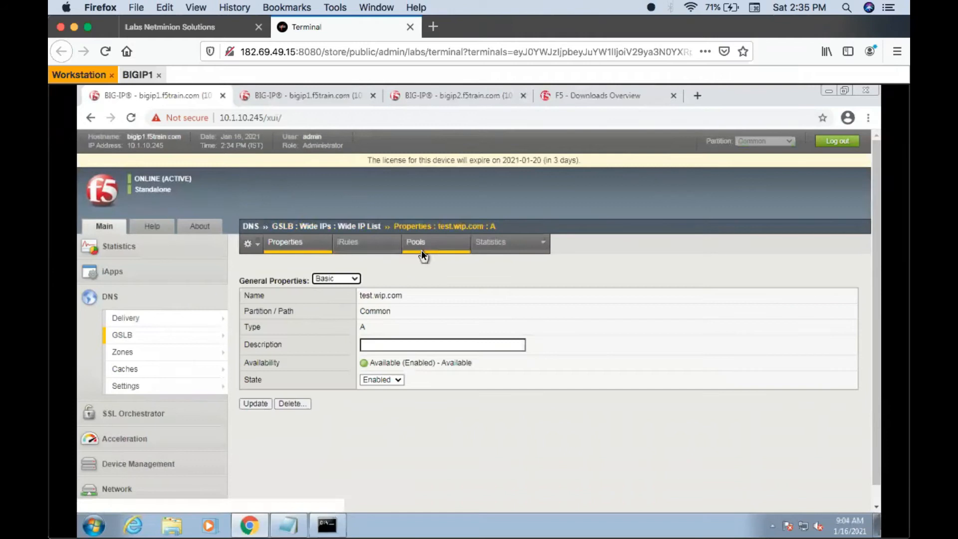
click(420, 245)
click(247, 431)
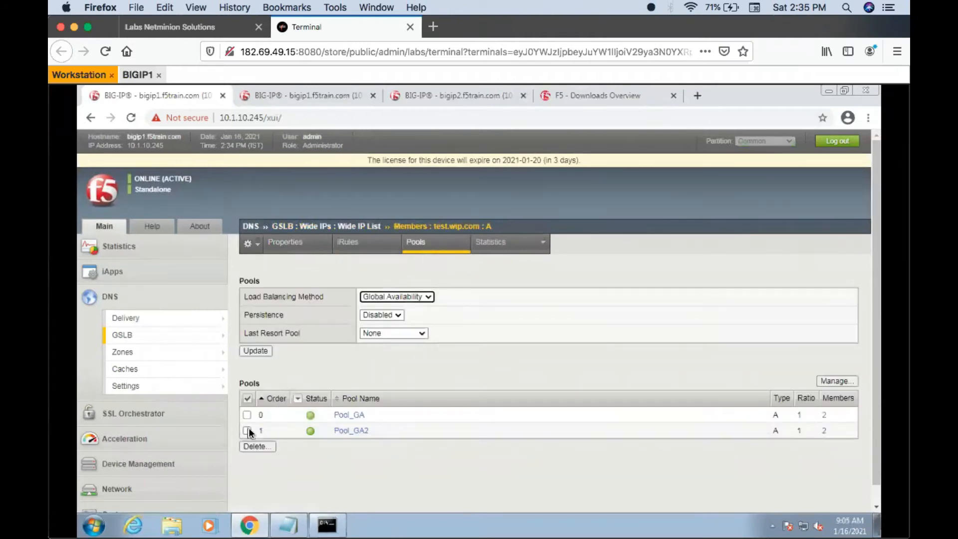
click(256, 446)
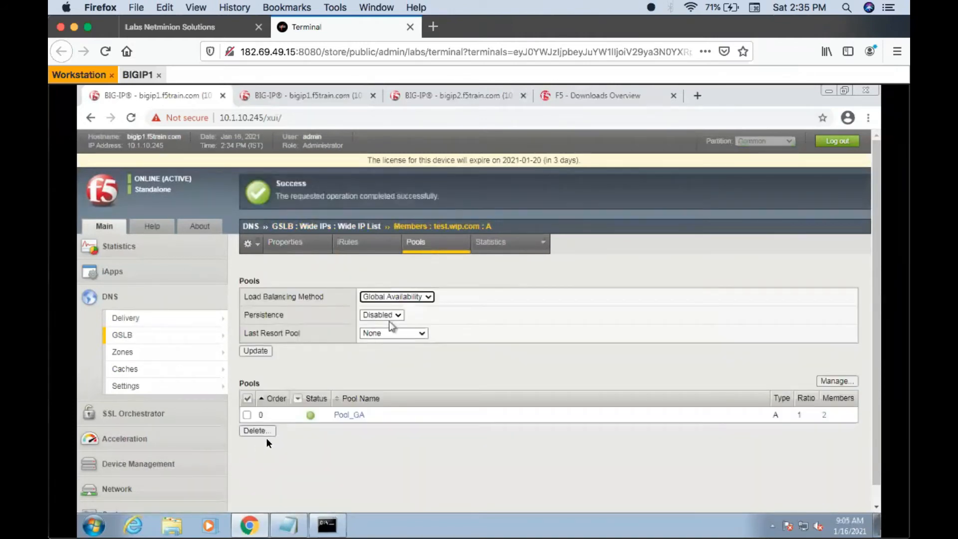
click(630, 451)
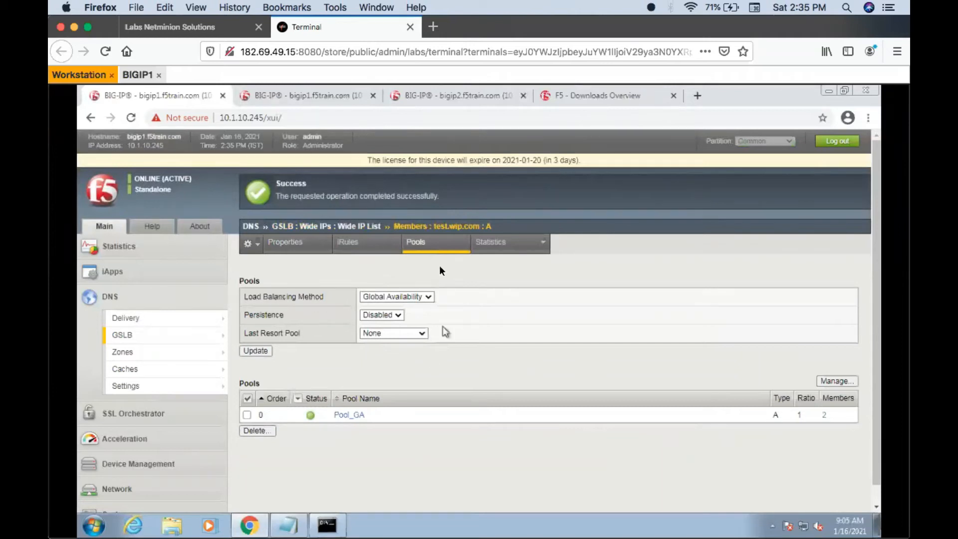
click(440, 242)
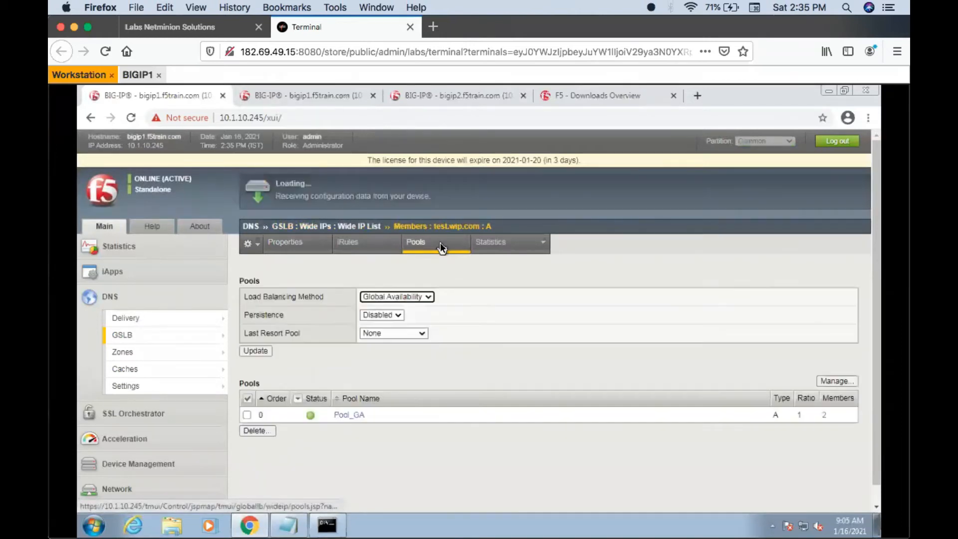
- Open the members of Pool_GA from the wide IP's pools and query test.wip.com repeatedly in nslookup
click(356, 419)
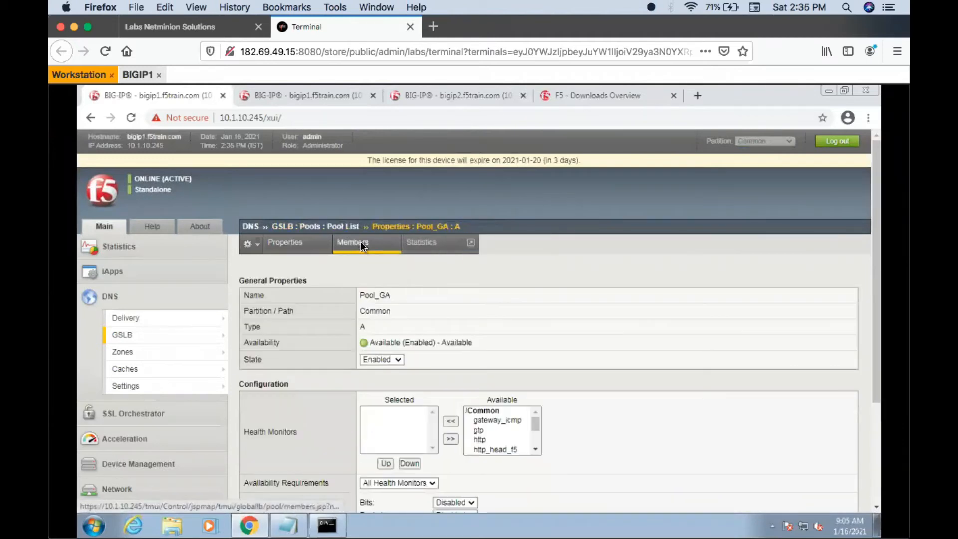
click(360, 241)
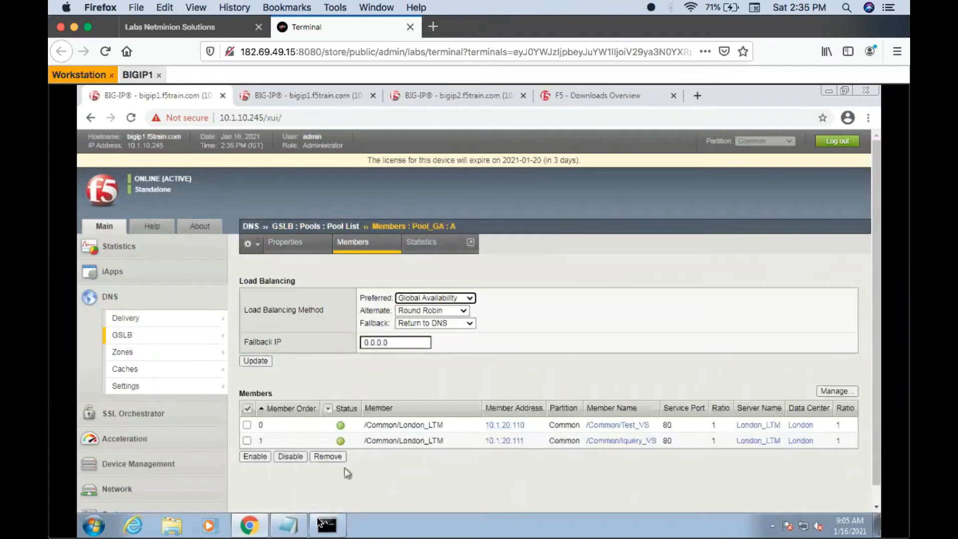
click(334, 535)
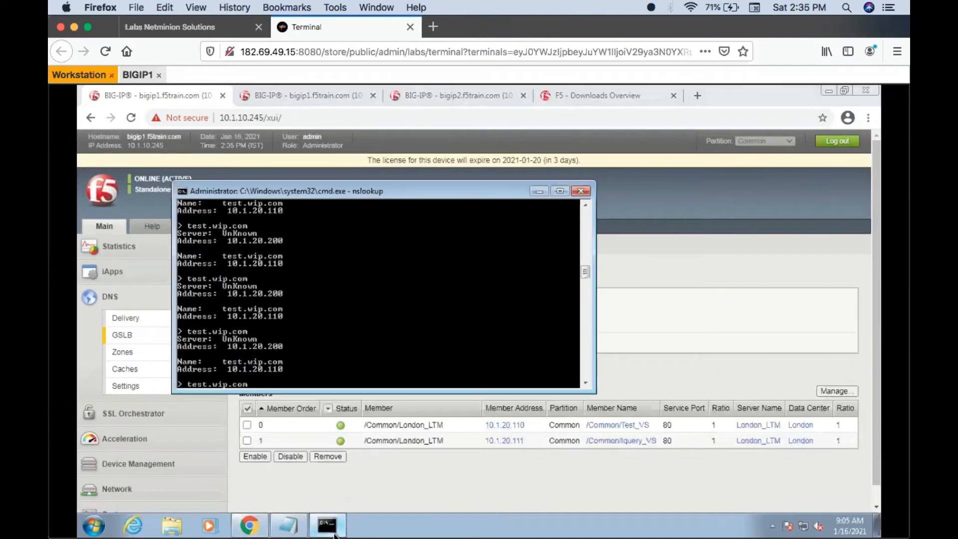
key(Return)
key(Up)
key(Return)
key(Up)
key(Return)
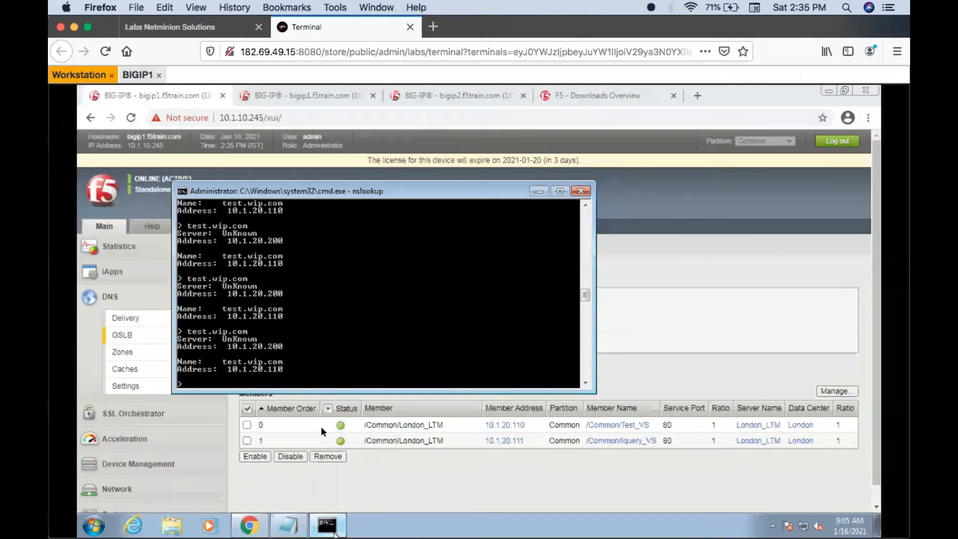
- Disable virtual server Test_VS on bigip2 and refresh Pool_GA's member list on bigip1
click(462, 91)
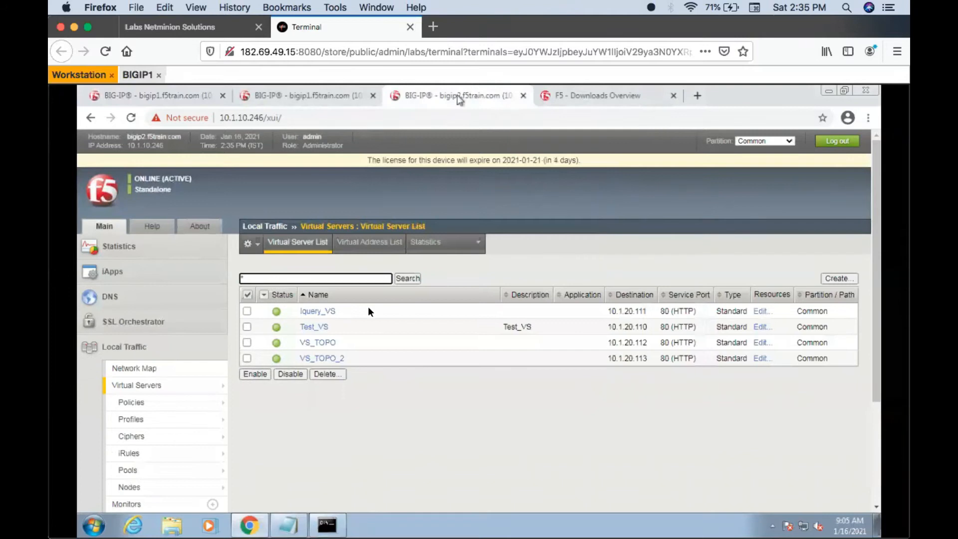
click(246, 327)
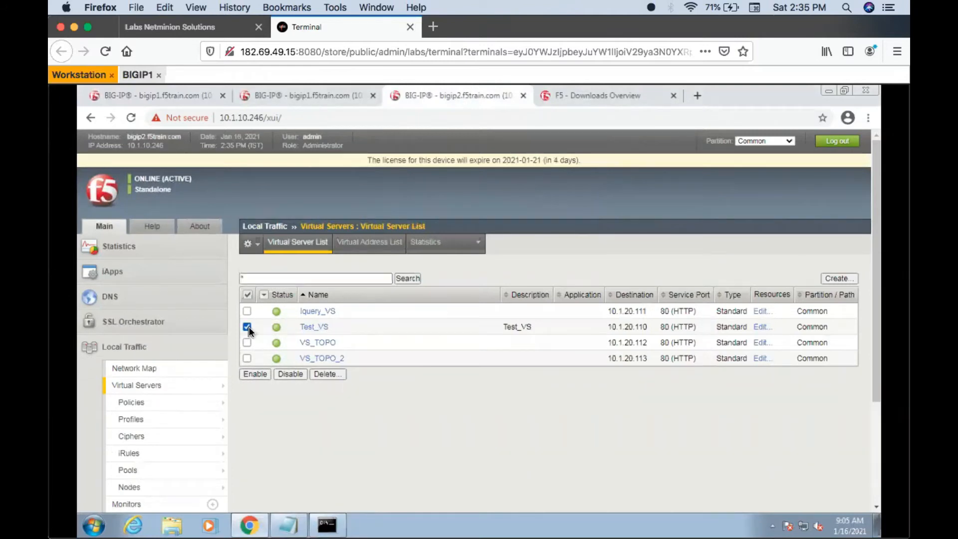
click(290, 374)
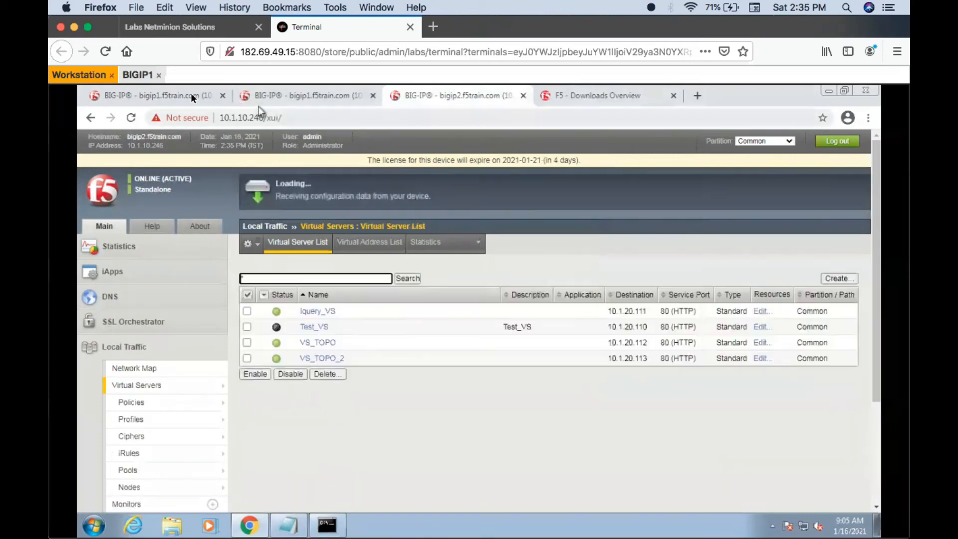
click(191, 95)
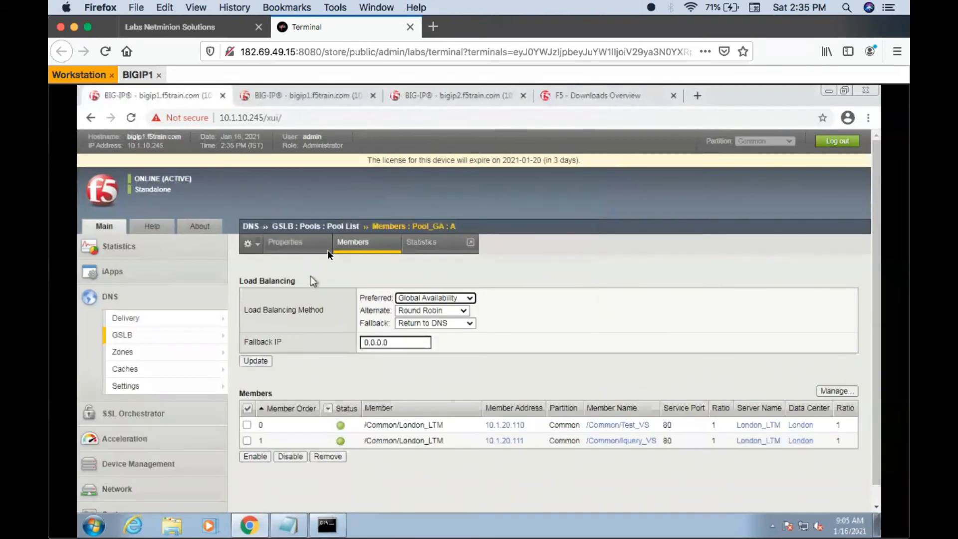
click(369, 242)
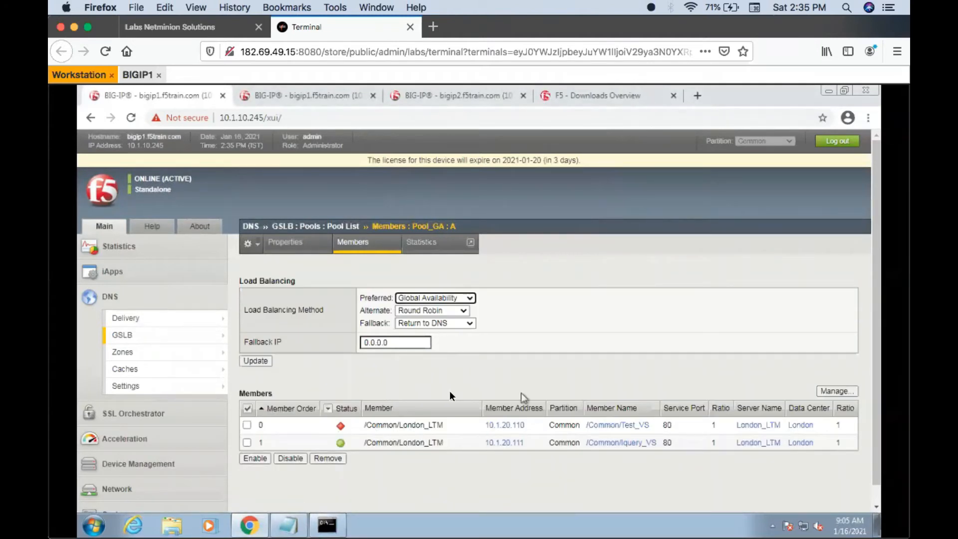
- Query test.wip.com repeatedly in nslookup with Test_VS disabled, and go back to the Pool_GA members page
click(338, 523)
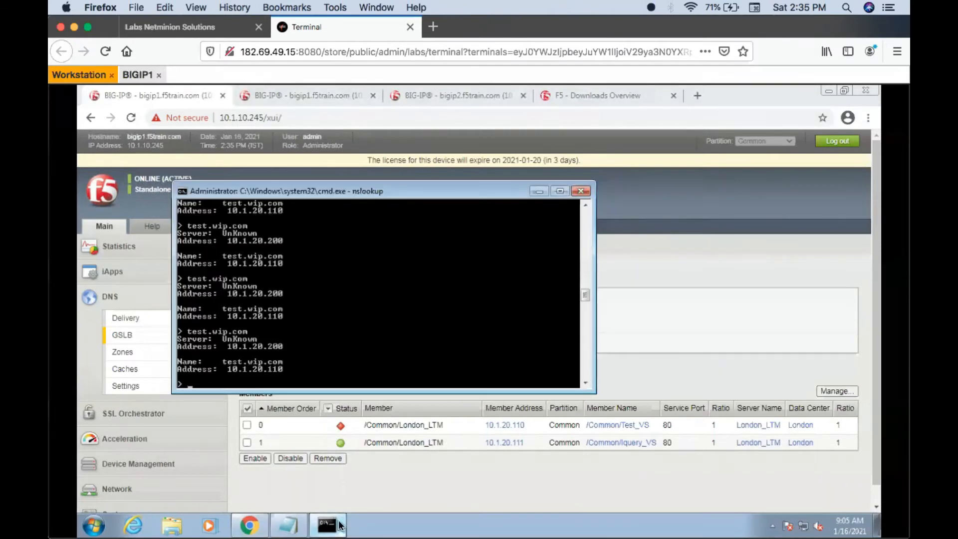
key(Up)
key(Return)
key(Up)
key(Return)
key(Up)
key(Return)
key(Up)
key(Return)
key(Up)
key(Return)
key(Up)
key(Return)
key(Up)
key(Return)
key(Up)
key(Return)
key(Up)
key(Return)
key(Up)
key(Return)
key(Up)
key(Return)
key(Return)
key(Up)
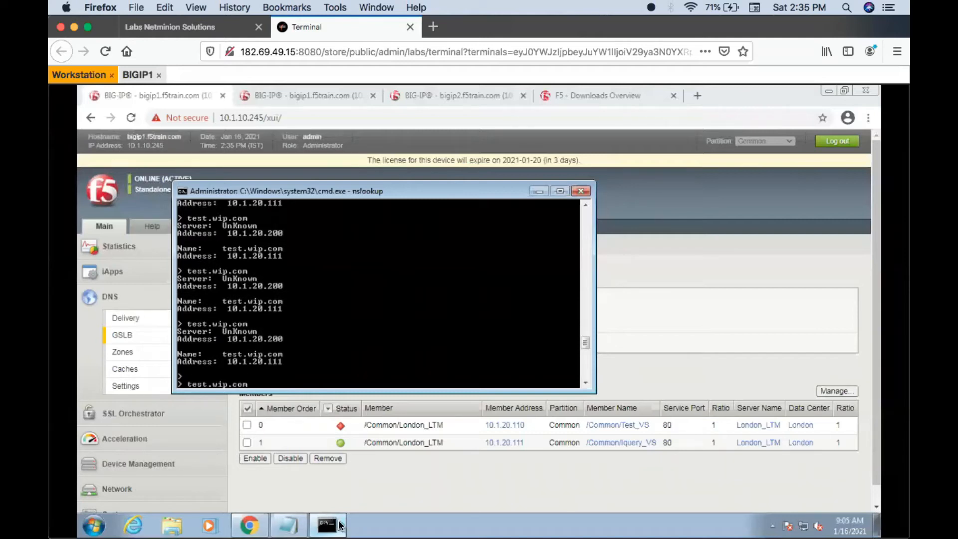
click(338, 525)
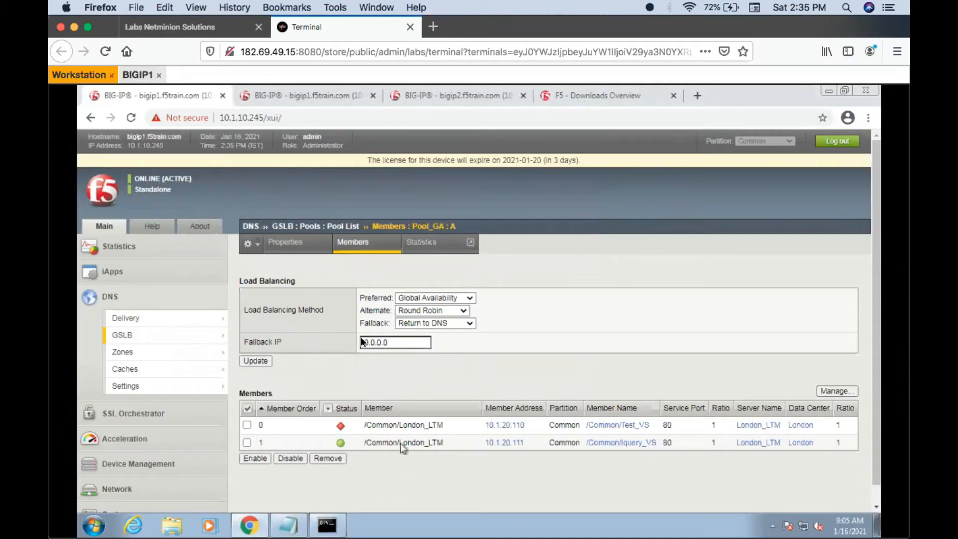
- Review the GSLB pool list and the pools of wide IP test.wip.com, and reopen Pool_GA's members
click(305, 225)
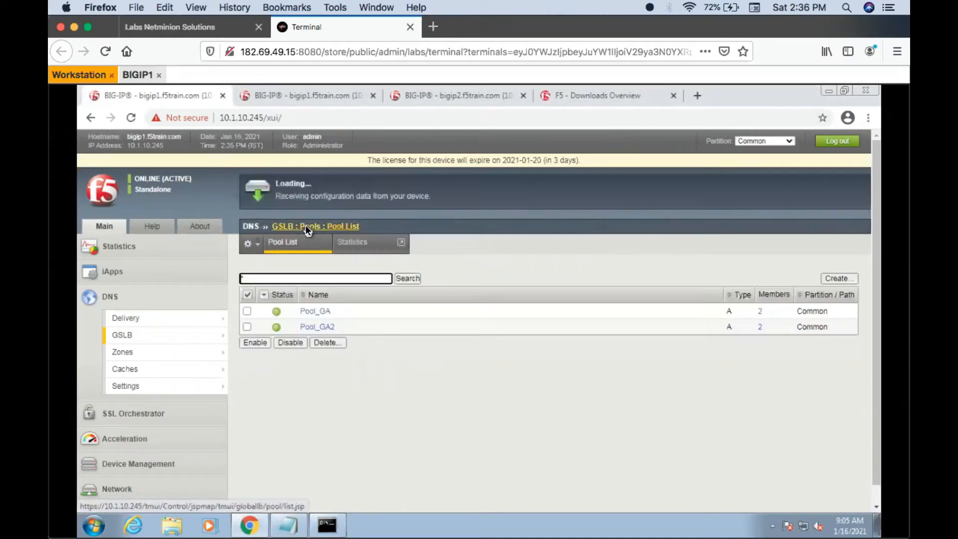
mouse_move(168, 335)
click(240, 333)
click(317, 311)
click(425, 240)
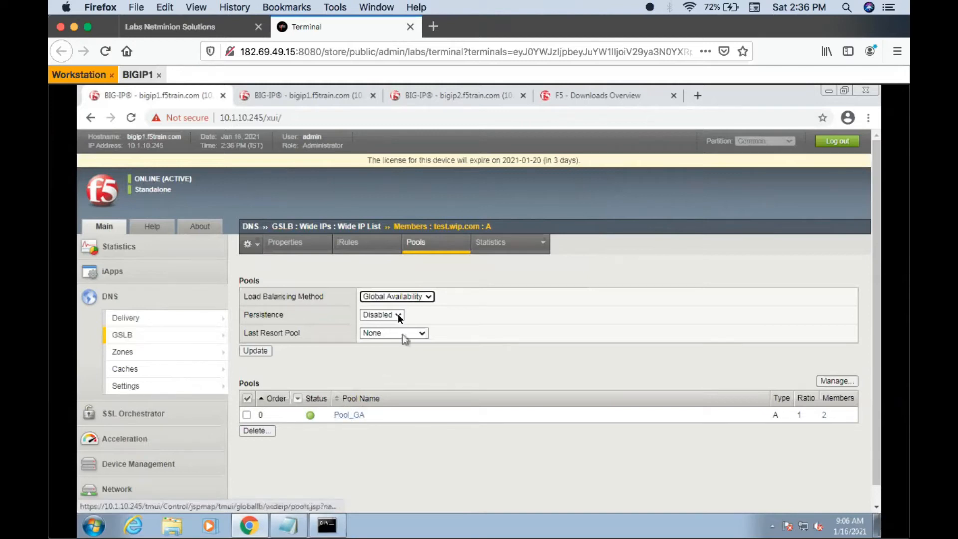
click(345, 414)
click(369, 240)
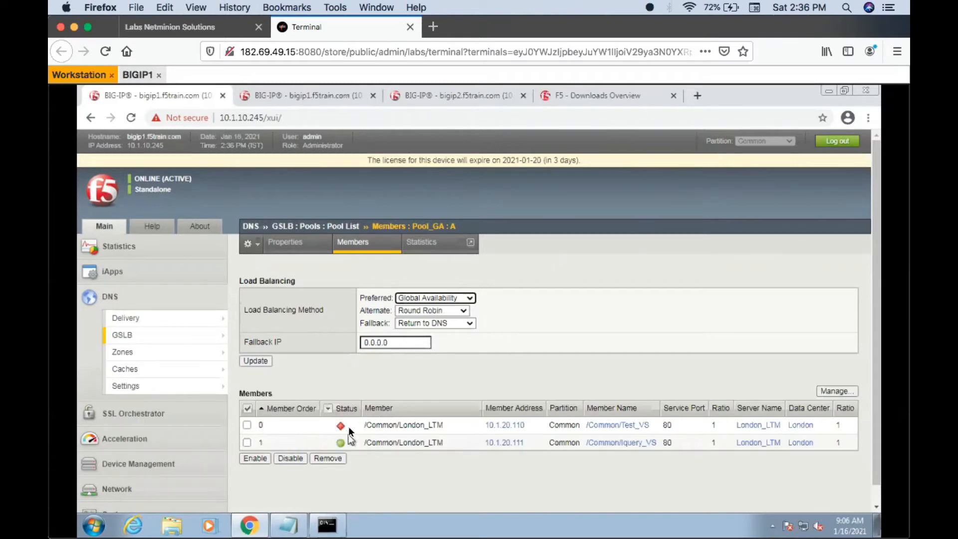
- Run another series of test.wip.com lookups in nslookup to see which Pool_GA member answers, and return to the member list
click(327, 525)
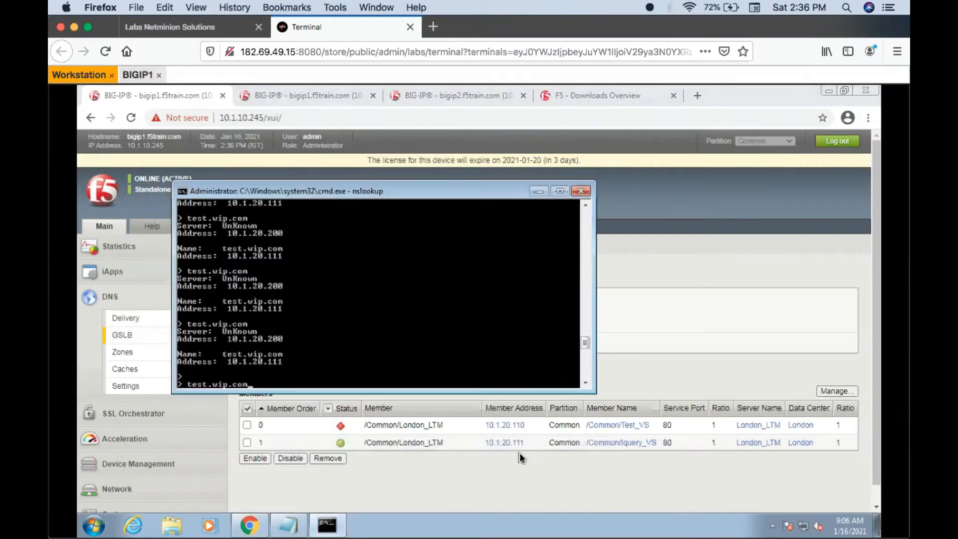
key(Return)
key(Up)
key(Return)
key(Up)
key(Return)
key(Up)
key(Return)
key(Up)
key(Return)
key(Up)
key(Return)
key(Up)
key(Return)
key(Up)
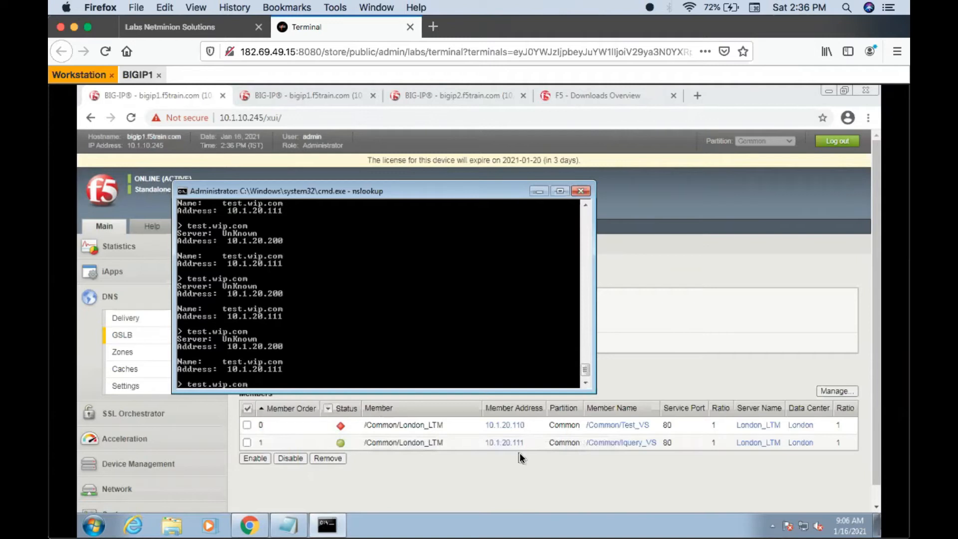
click(474, 479)
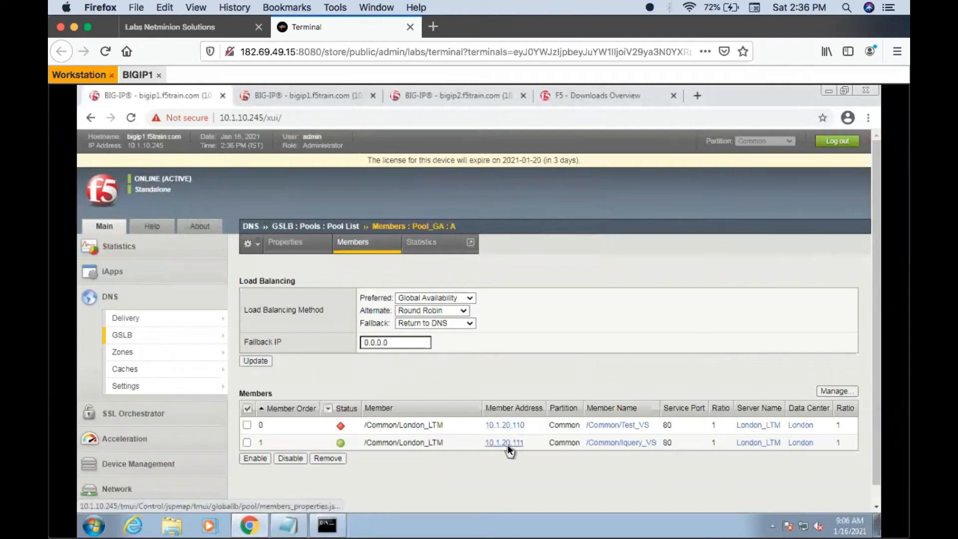
- Check the virtual server list on bigip2 and review Pool_GA's preferred load balancing methods on bigip1, keeping Global Availability
click(450, 100)
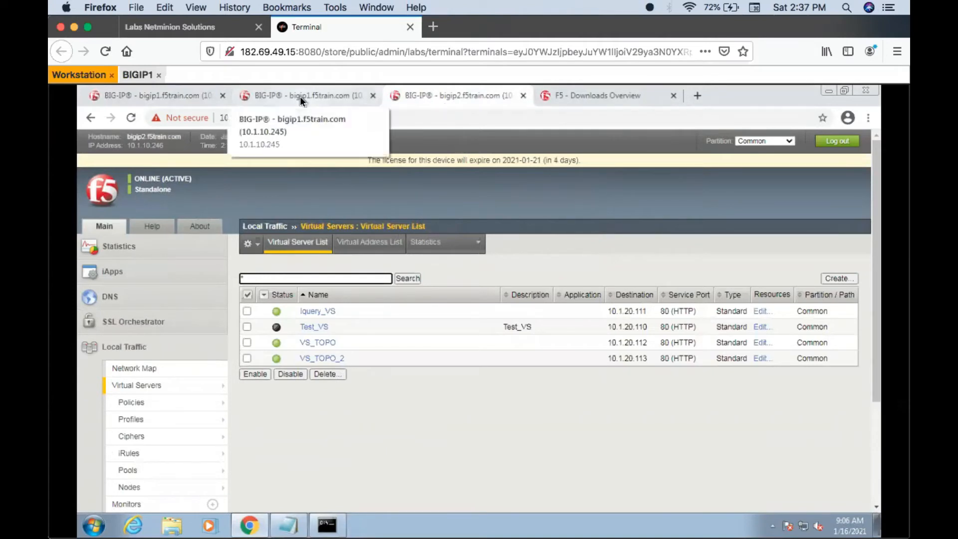
click(193, 100)
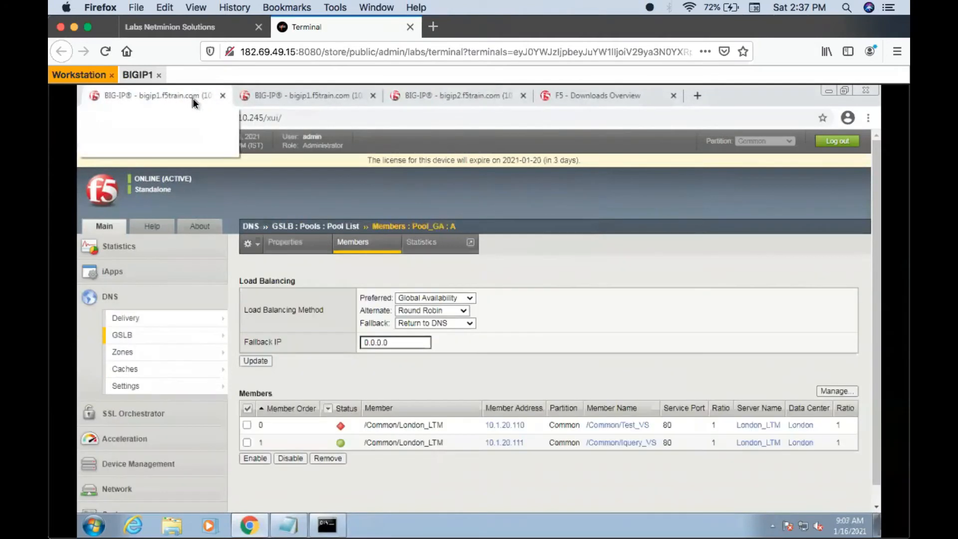
click(468, 297)
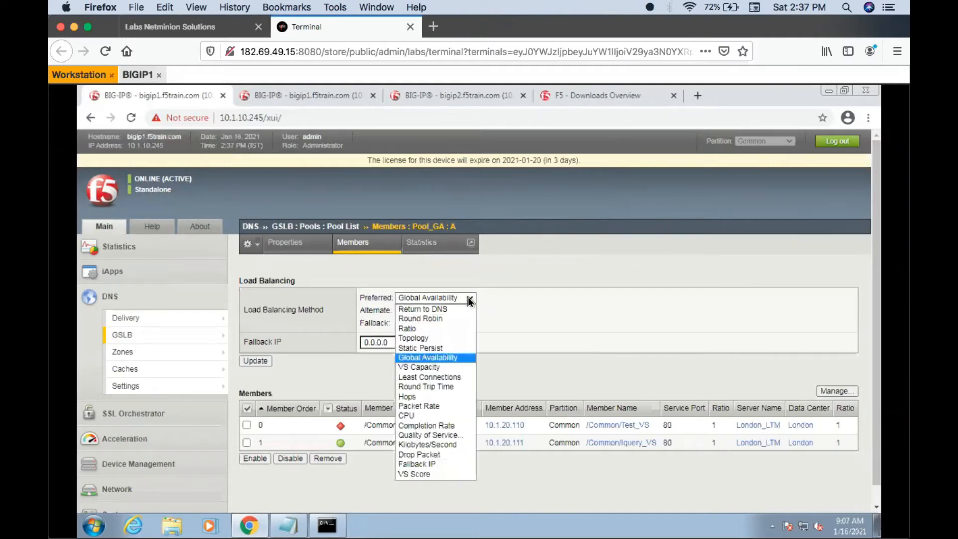
click(416, 358)
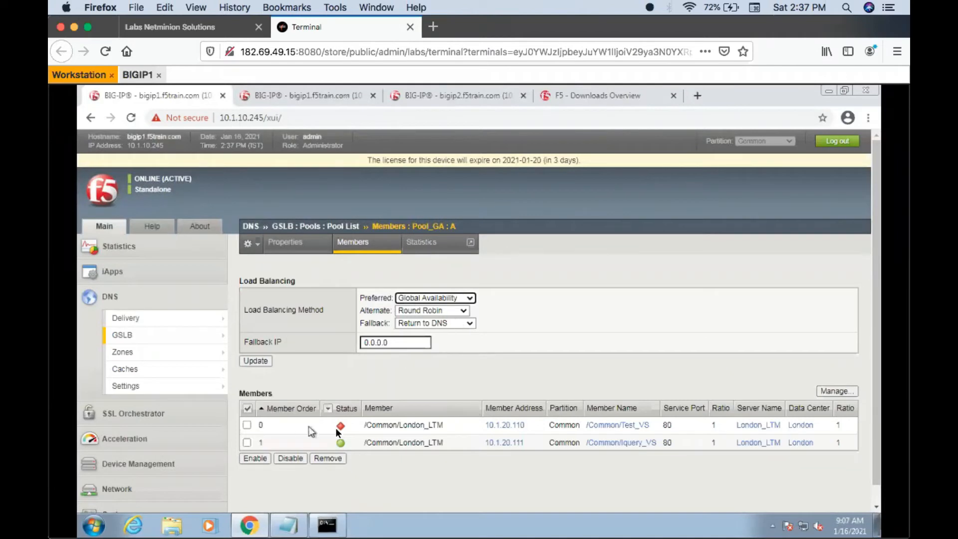
- Enable virtual server Test_VS on bigip2 and refresh Pool_GA's member list on bigip1
click(430, 93)
click(247, 326)
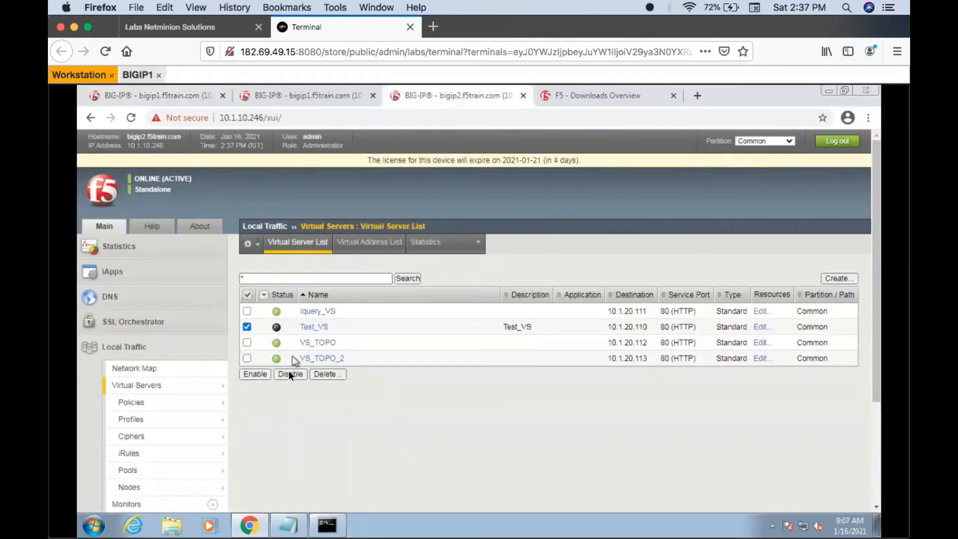
click(257, 374)
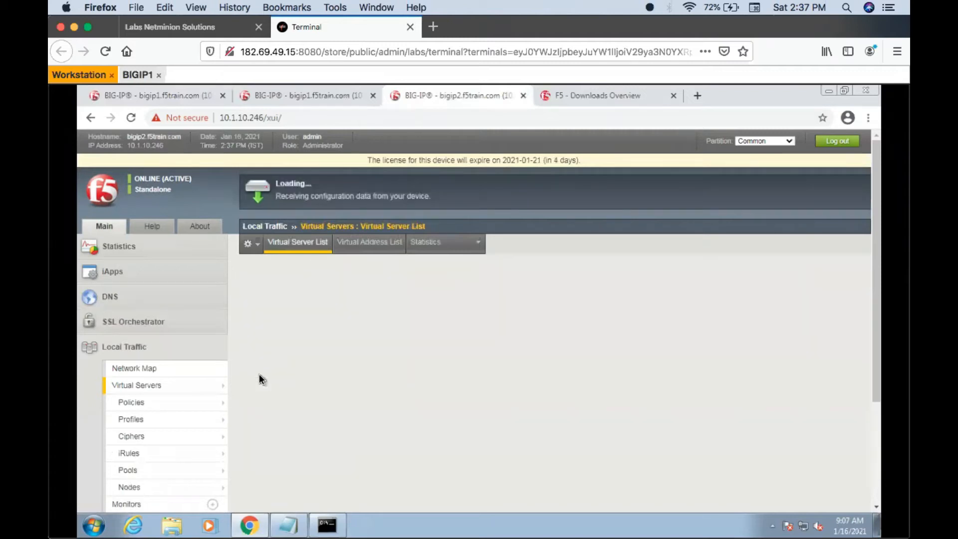
click(157, 99)
click(353, 245)
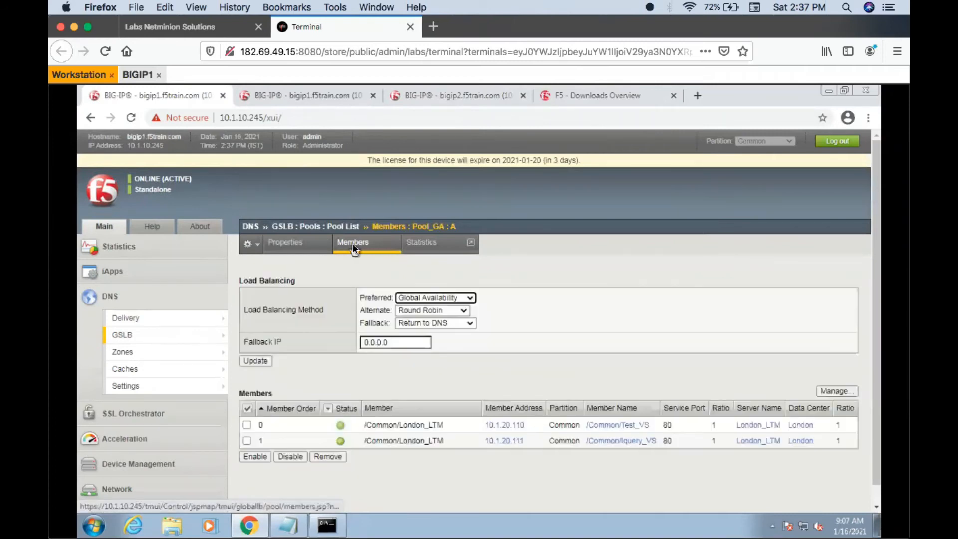
- Query test.wip.com in nslookup with Test_VS enabled again, and return to Pool_GA's members
click(327, 525)
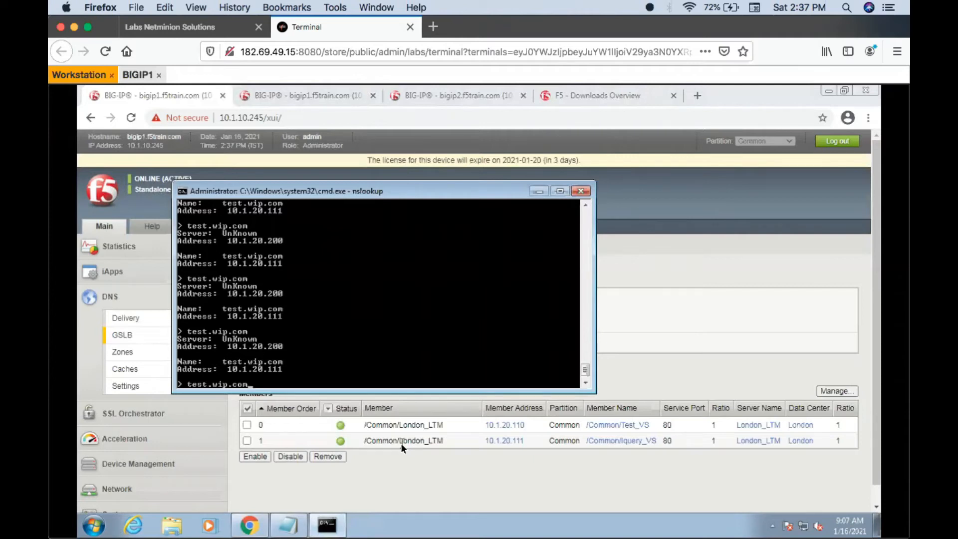
key(Return)
key(Up)
key(Return)
click(481, 471)
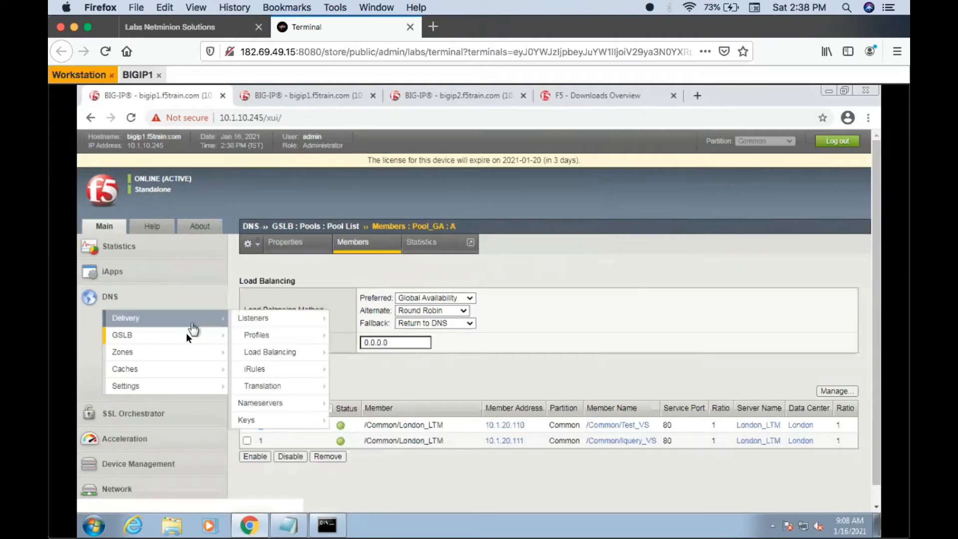
- Check the members and load balancing method of Pool_GA2, and go back to the GSLB pool list
mouse_move(188, 337)
click(265, 351)
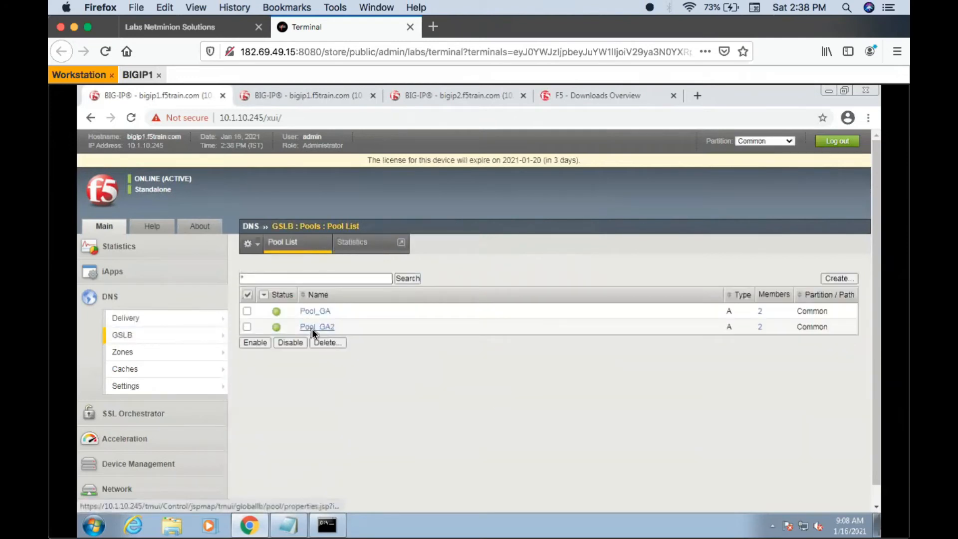
click(316, 327)
click(359, 248)
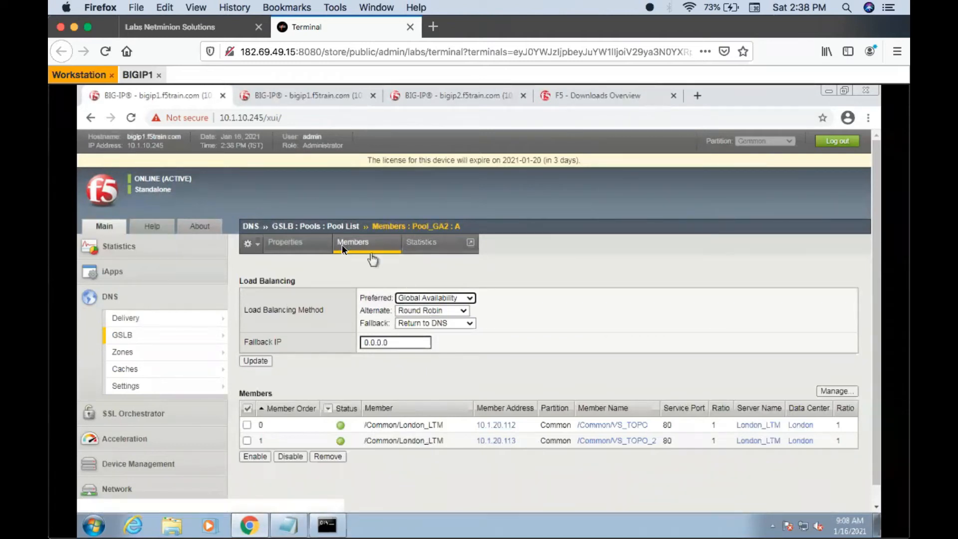
click(335, 227)
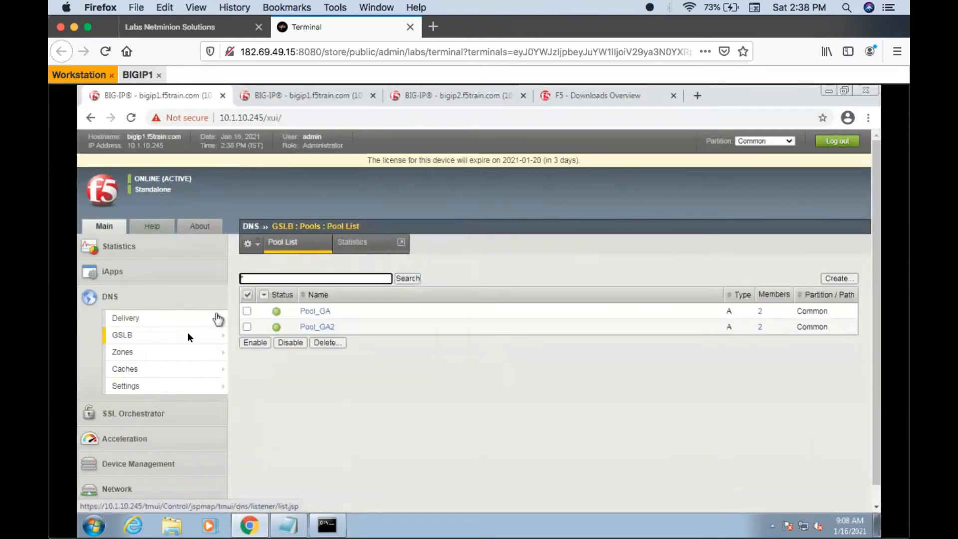
- Add Pool_GA2 with ratio 1 to the pool list of wide IP test.wip.com and save the list
mouse_move(210, 334)
click(262, 335)
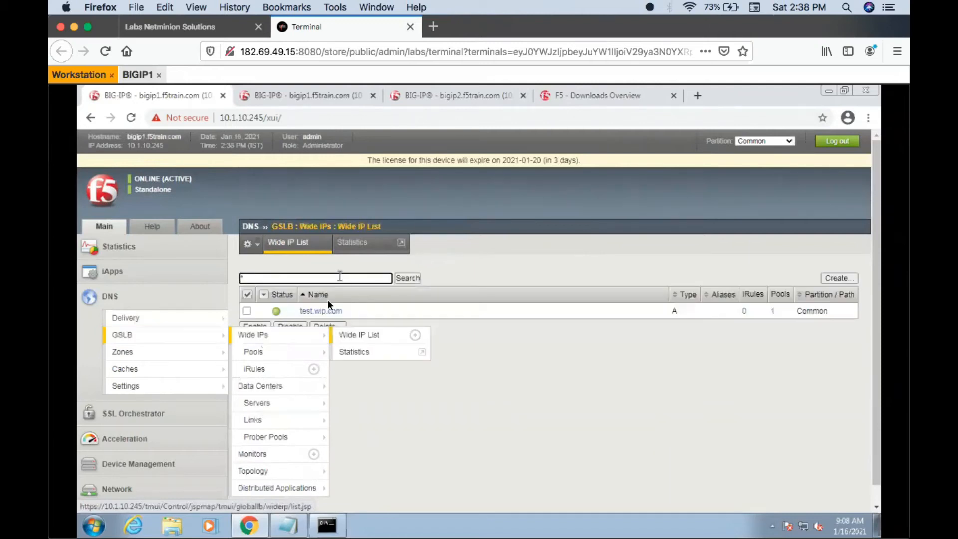
click(322, 310)
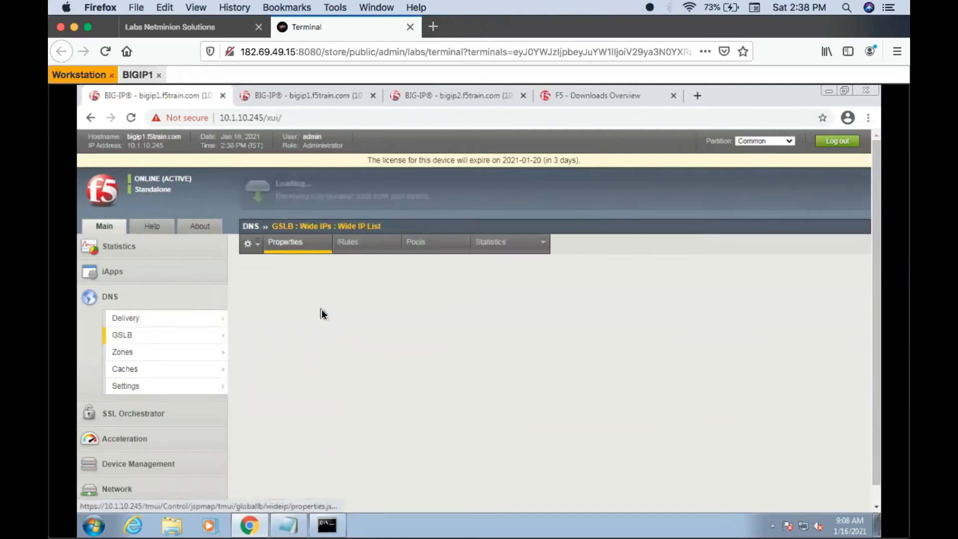
click(413, 253)
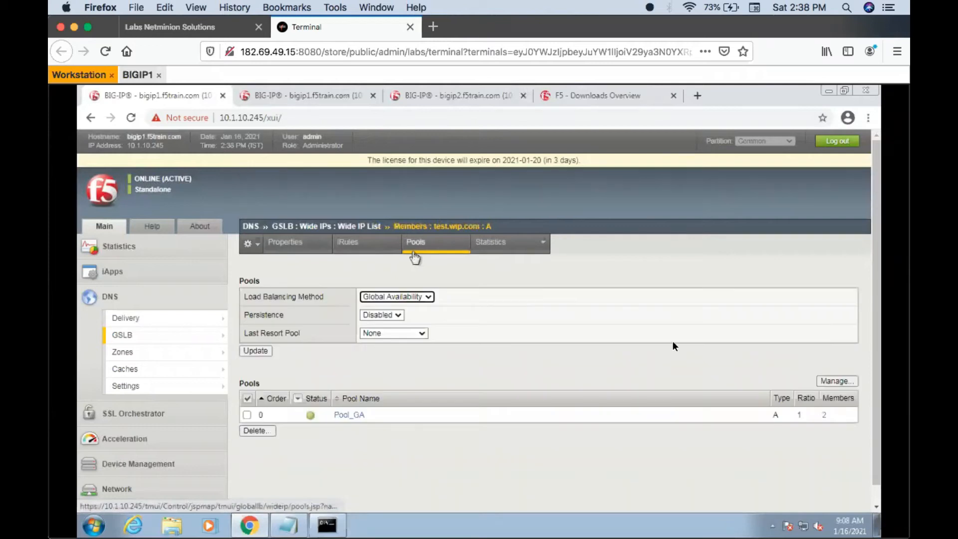
click(833, 380)
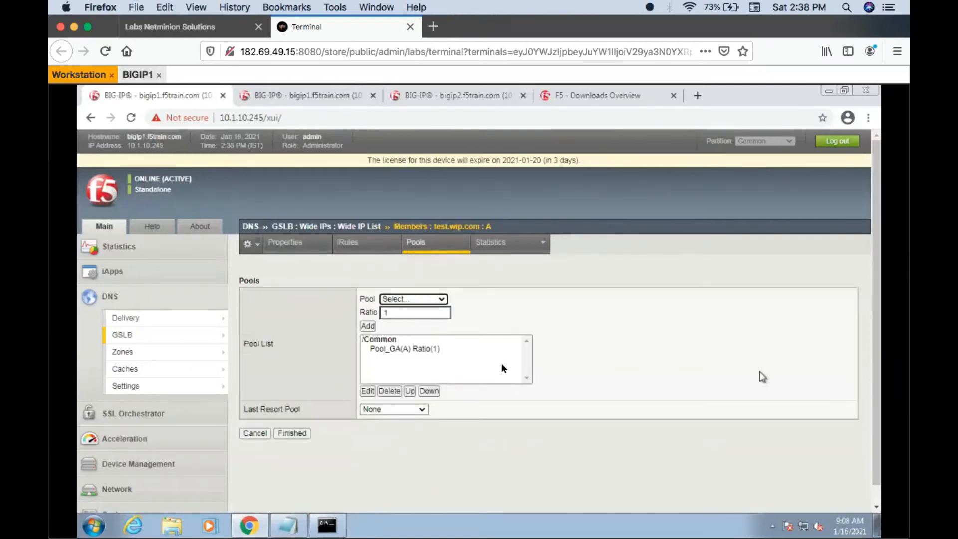
click(419, 299)
click(402, 330)
click(367, 326)
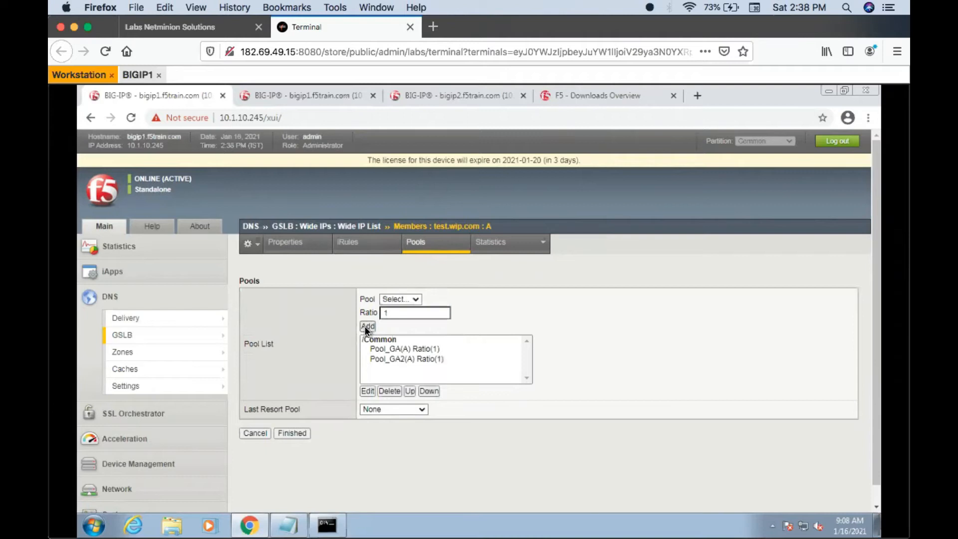
click(292, 433)
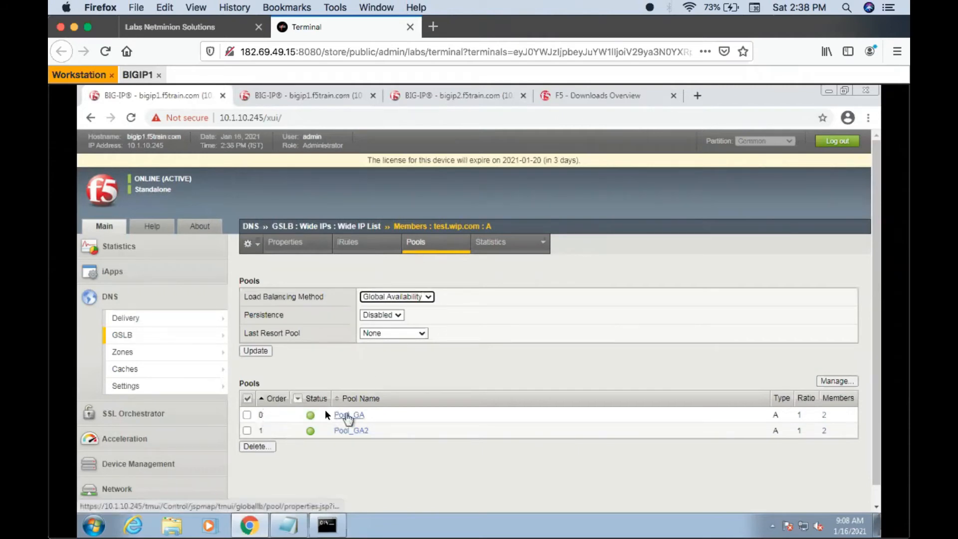
- Set Pool_GA's preferred load balancing method to Round Robin and update the pool
mouse_move(195, 334)
mouse_move(295, 364)
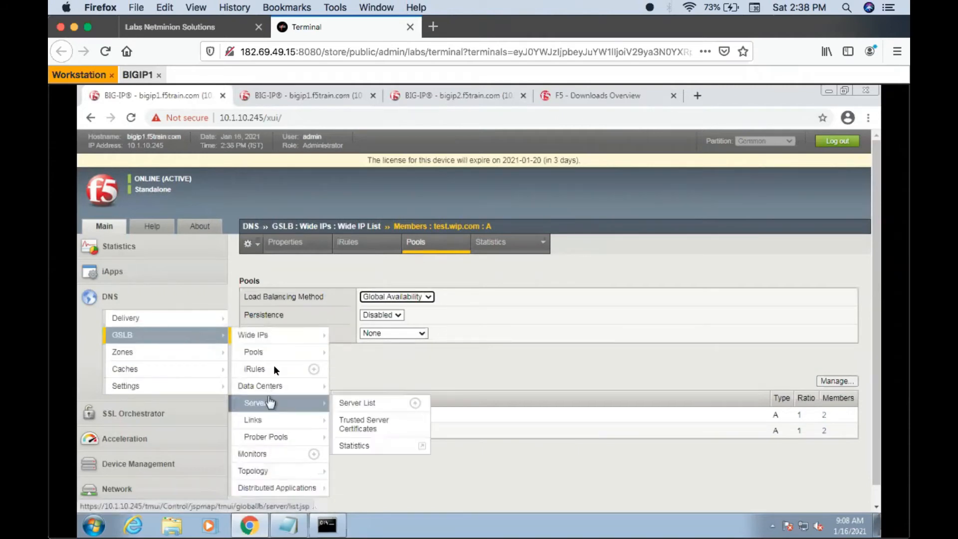
click(271, 351)
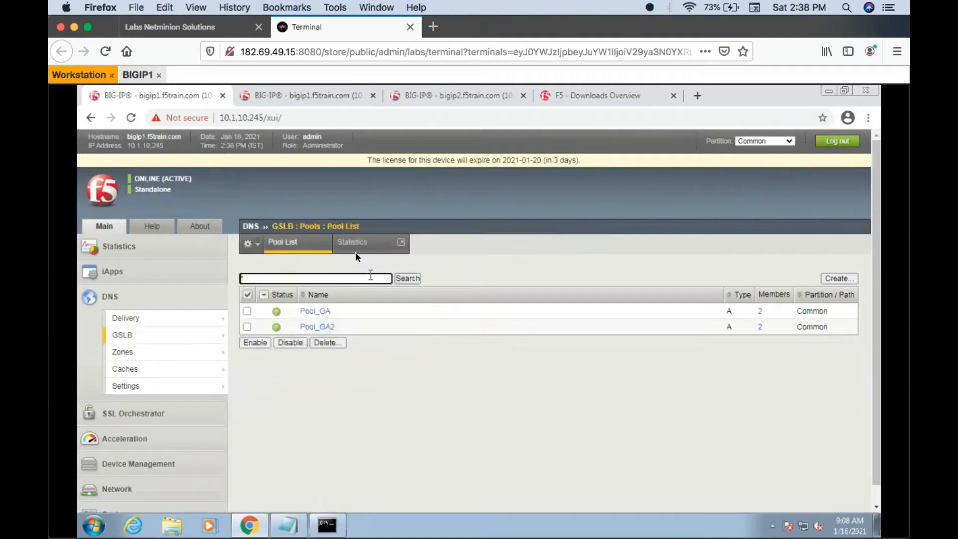
click(315, 311)
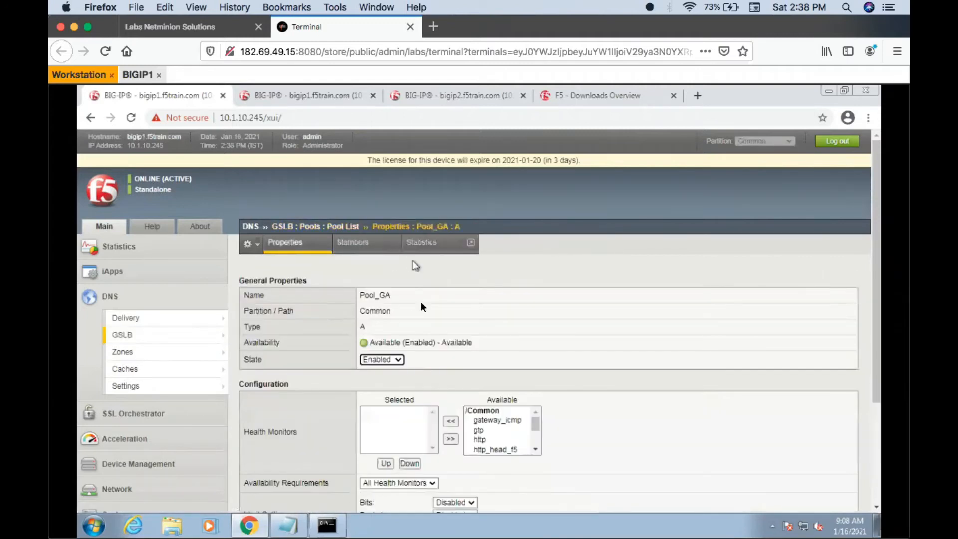
click(368, 249)
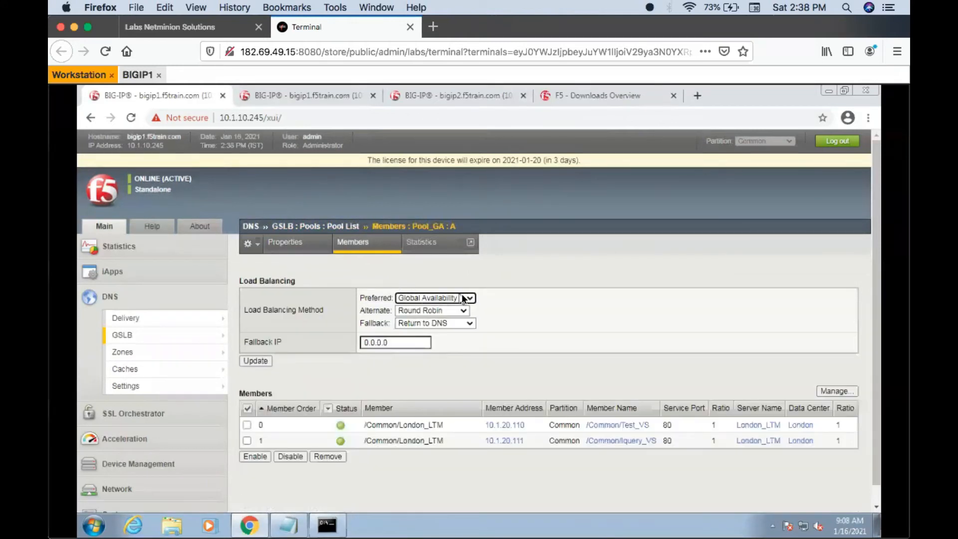
click(433, 299)
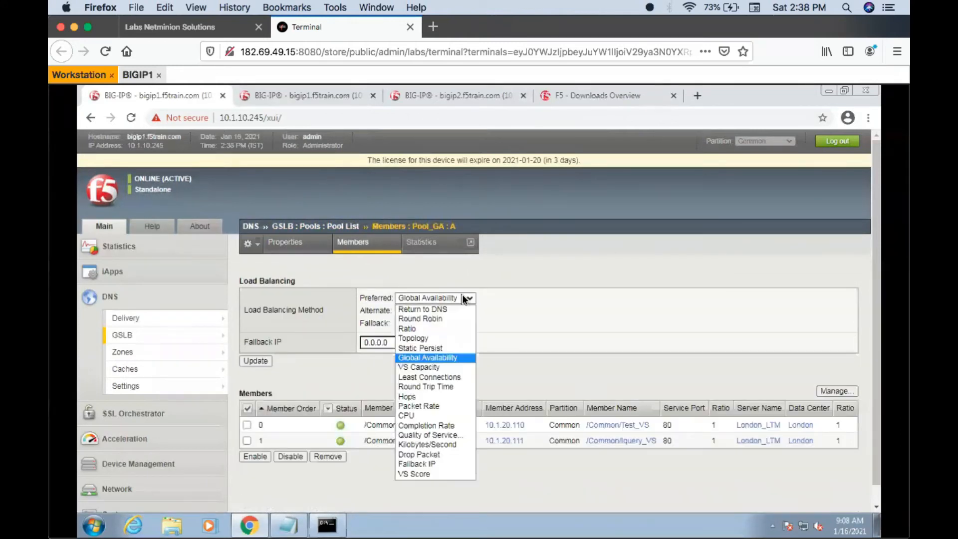
click(419, 319)
click(255, 359)
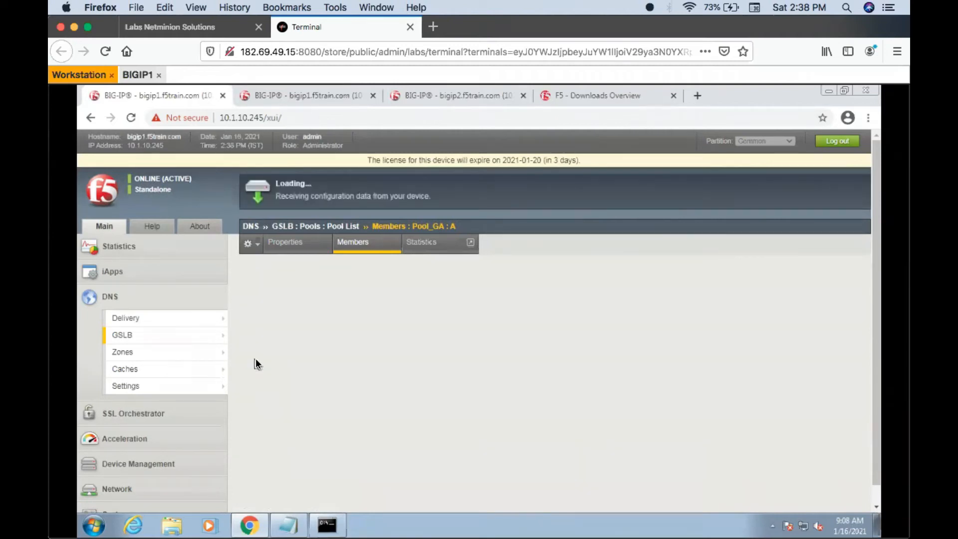
- Set Pool_GA2's preferred load balancing method to Round Robin and update the pool
click(331, 227)
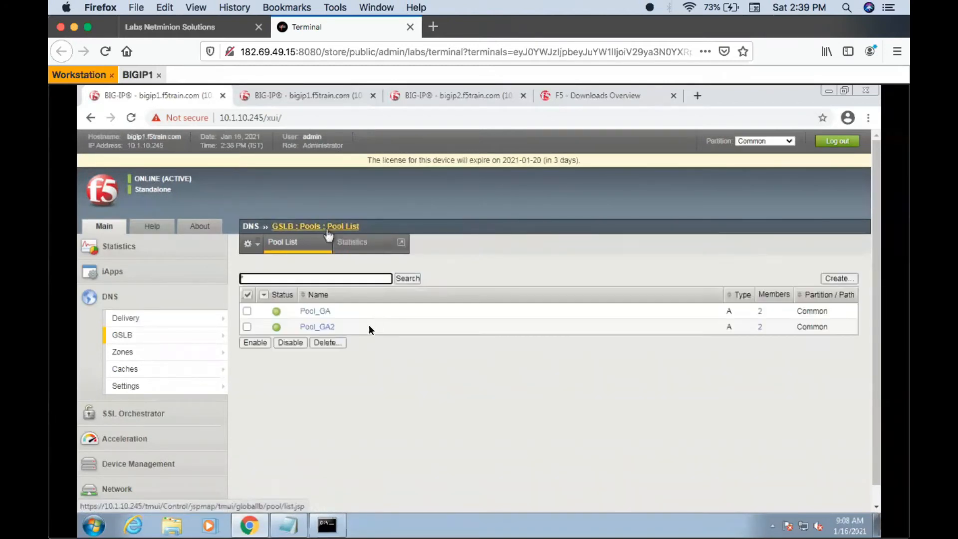
click(317, 326)
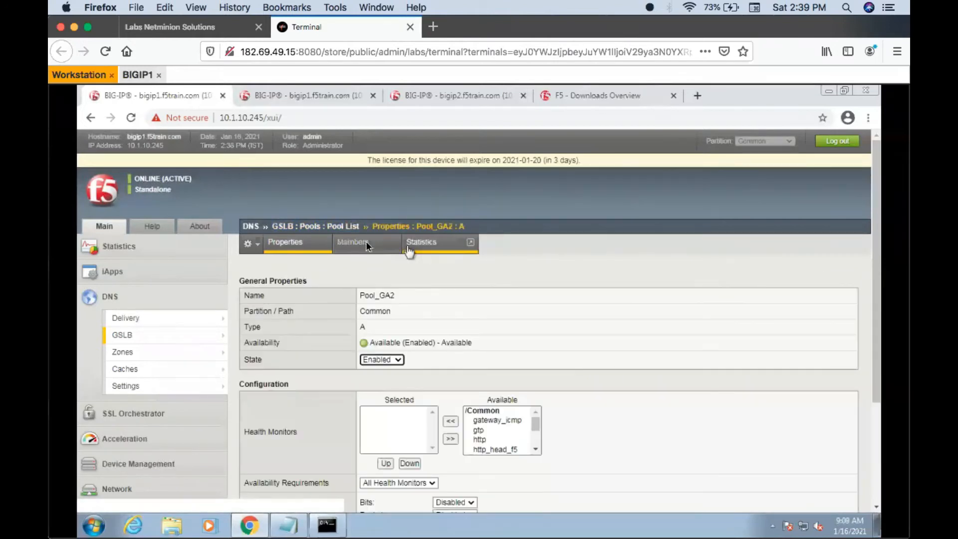
click(367, 245)
click(421, 298)
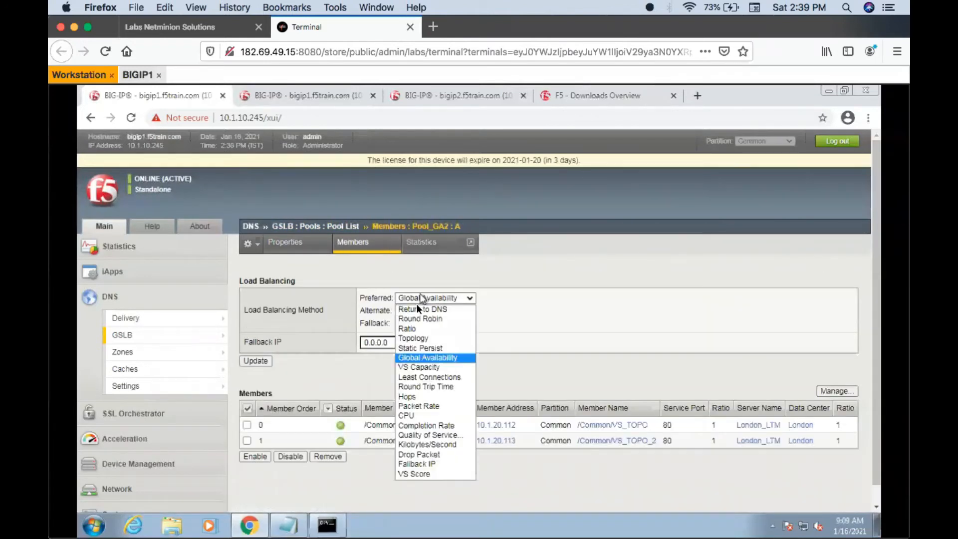
click(416, 318)
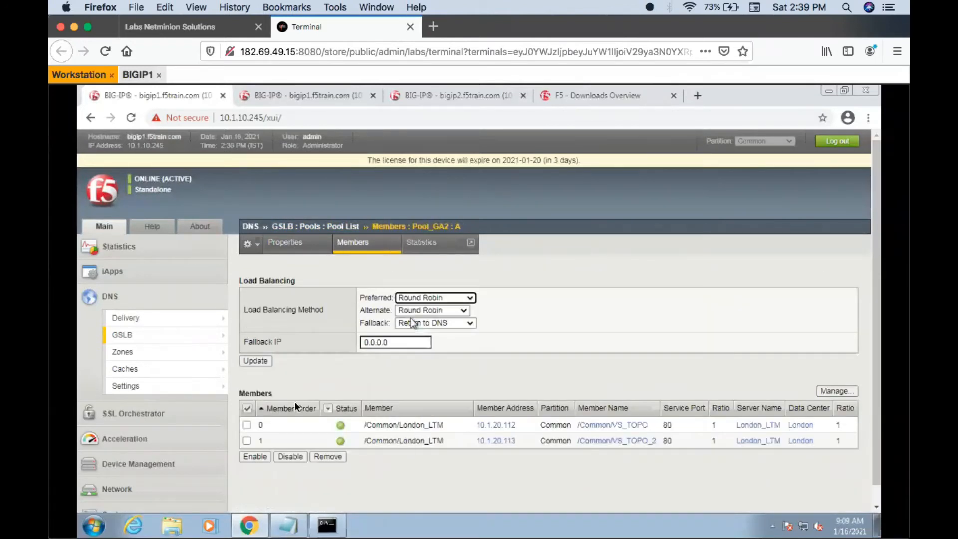
click(254, 362)
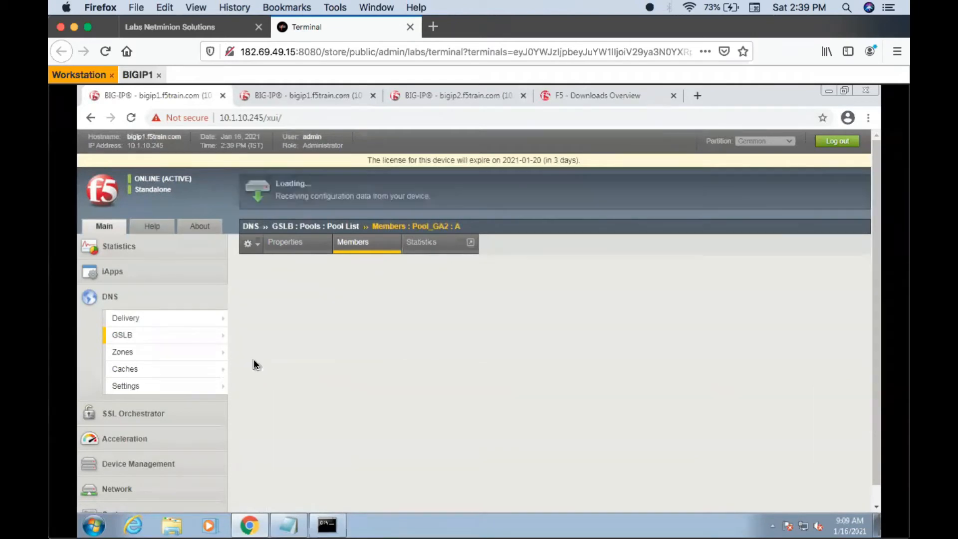
- Check the pool order of wide IP test.wip.com, and review Pool_GA's members and load balancing method
click(172, 337)
mouse_move(244, 334)
click(313, 310)
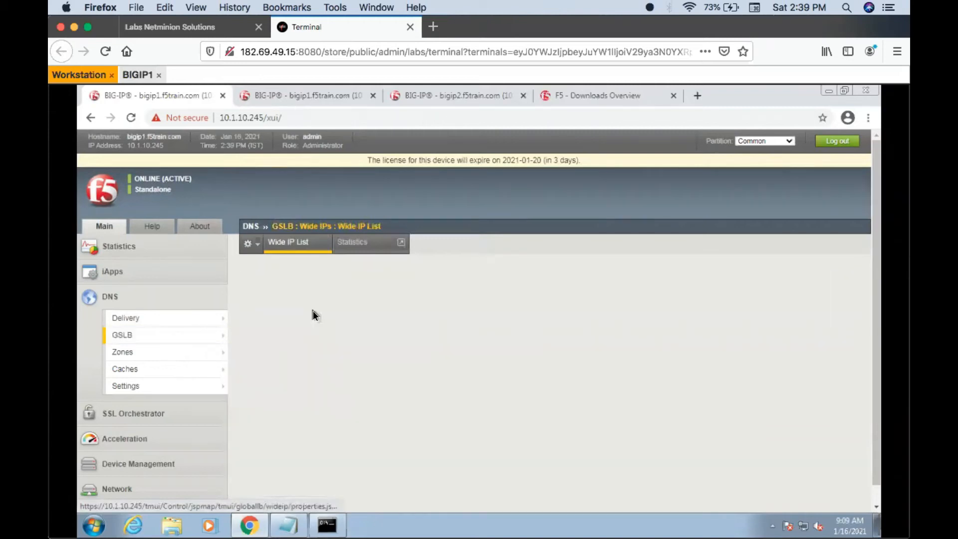
click(433, 245)
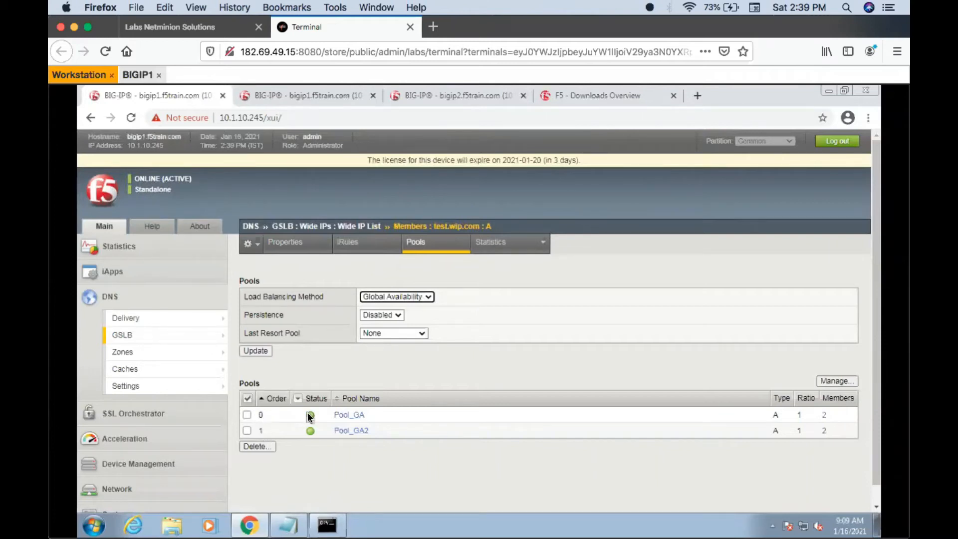
click(343, 416)
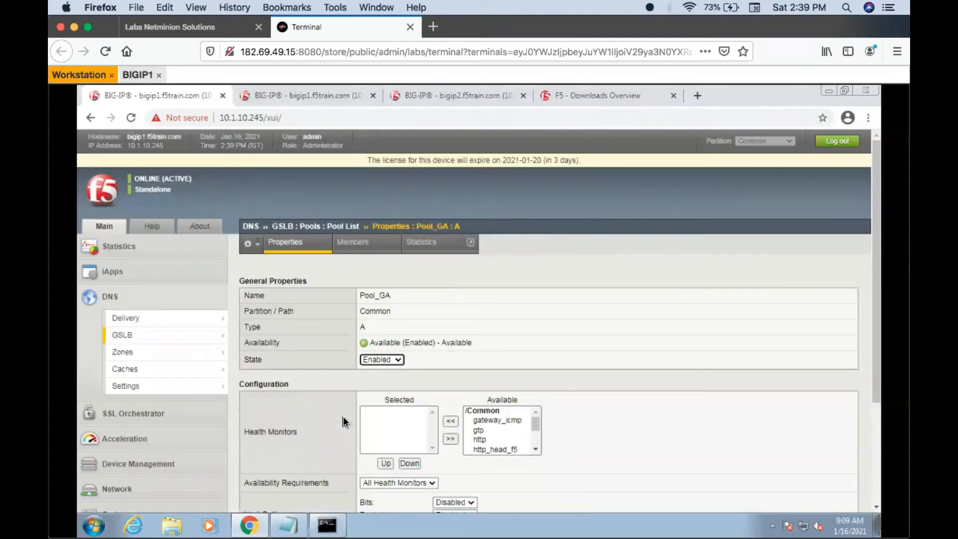
click(364, 249)
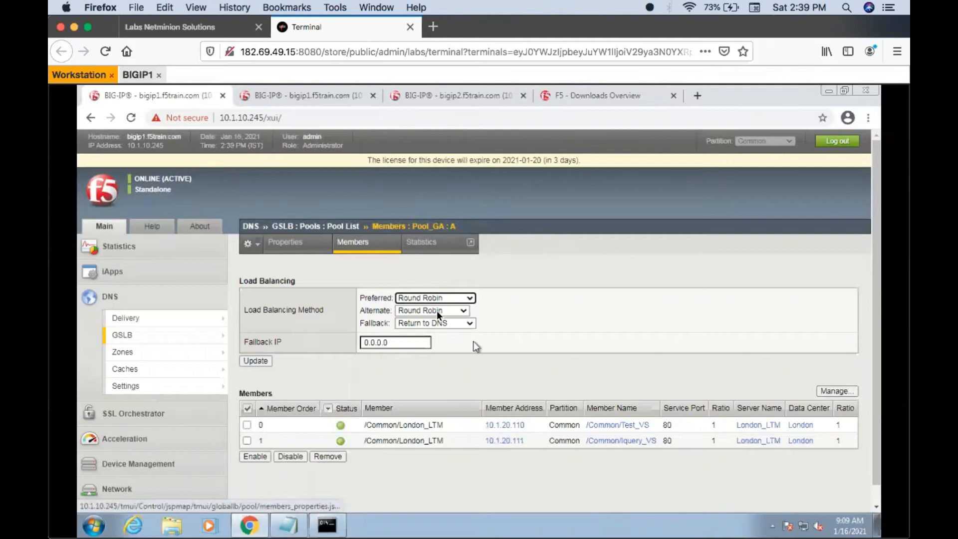
- Query test.wip.com repeatedly in the nslookup command window to test Round Robin across Pool_GA's members
click(330, 528)
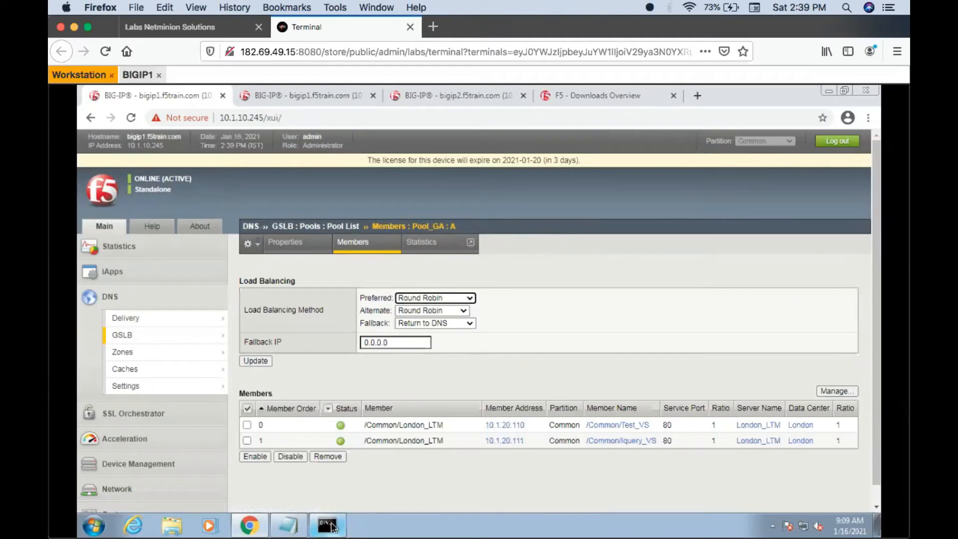
key(Up)
key(Return)
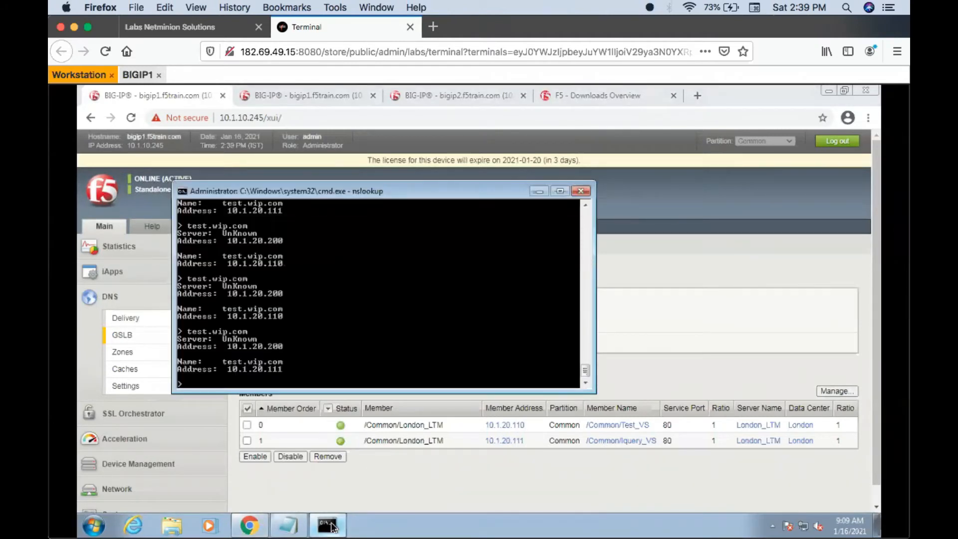
key(Up)
key(Return)
key(Up)
key(Return)
key(Up)
key(Return)
key(Up)
key(Return)
key(Up)
key(Return)
key(Up)
key(Return)
key(Up)
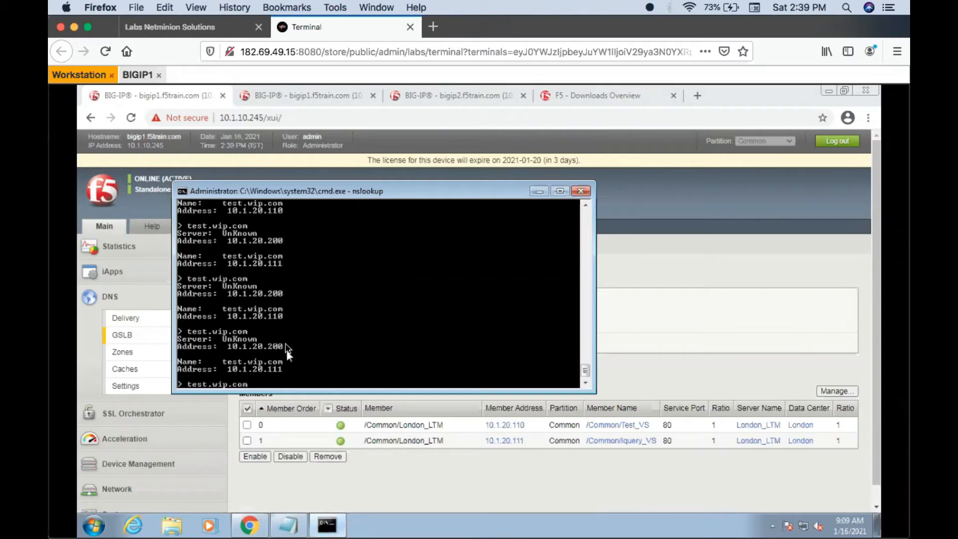
- Review Pool_GA's preferred load balancing options in the browser, keeping Round Robin, and return to test.wip.com's pools
click(406, 466)
click(450, 298)
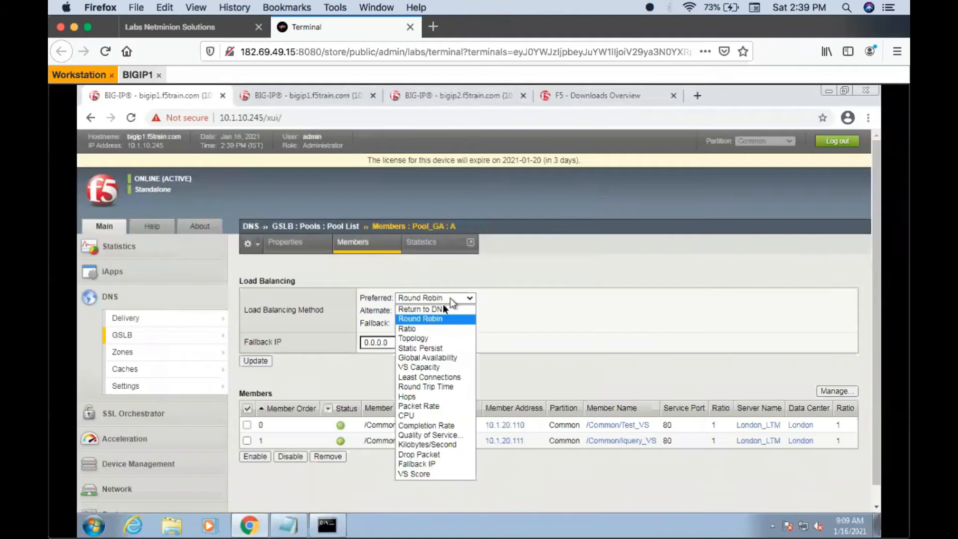
click(358, 368)
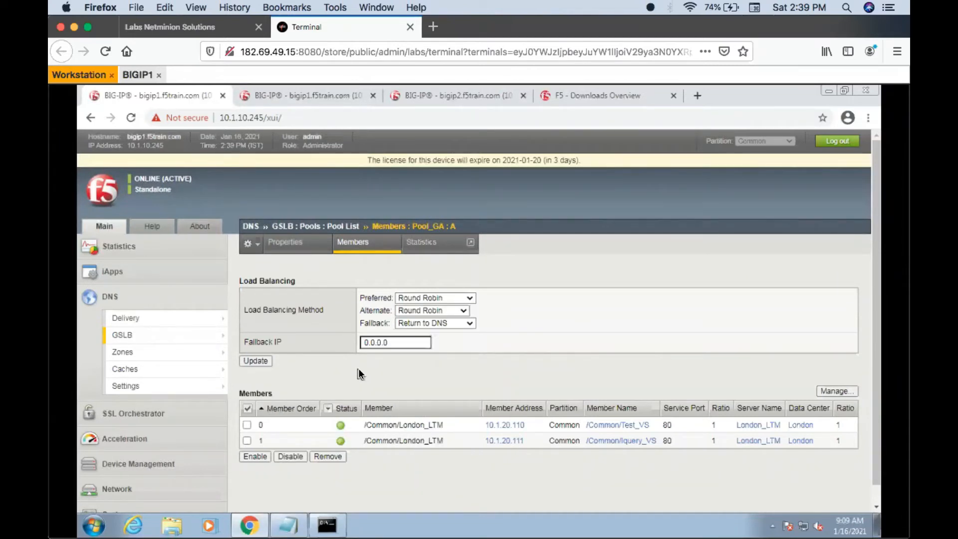
click(179, 339)
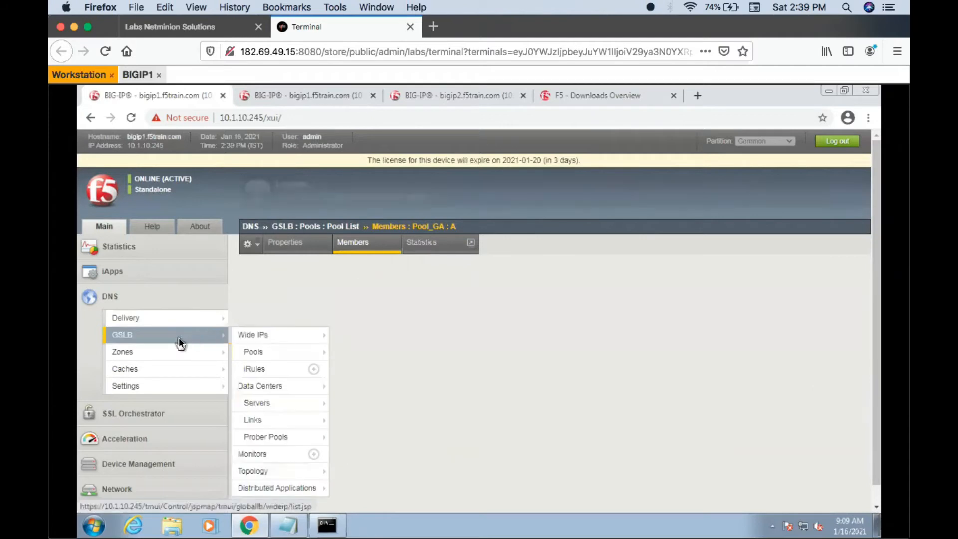
click(324, 305)
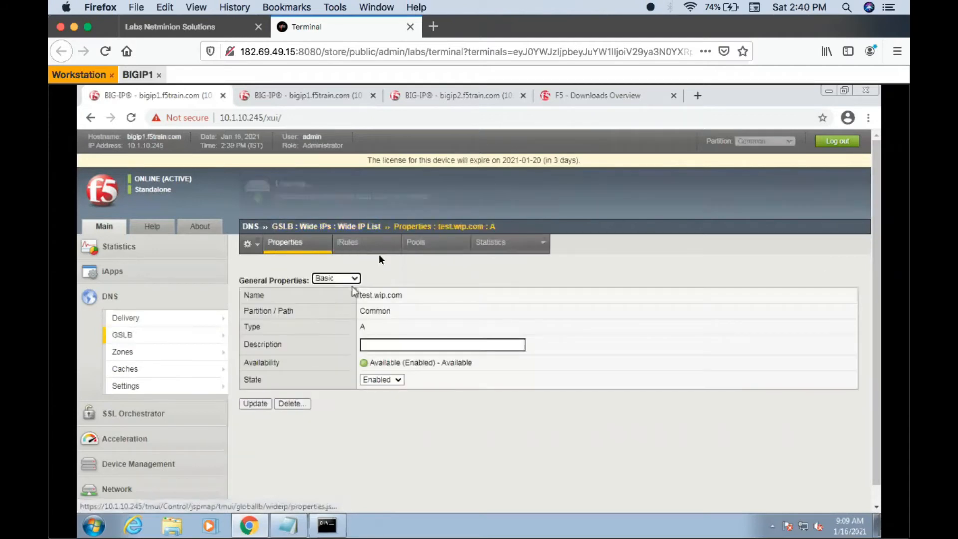
click(417, 245)
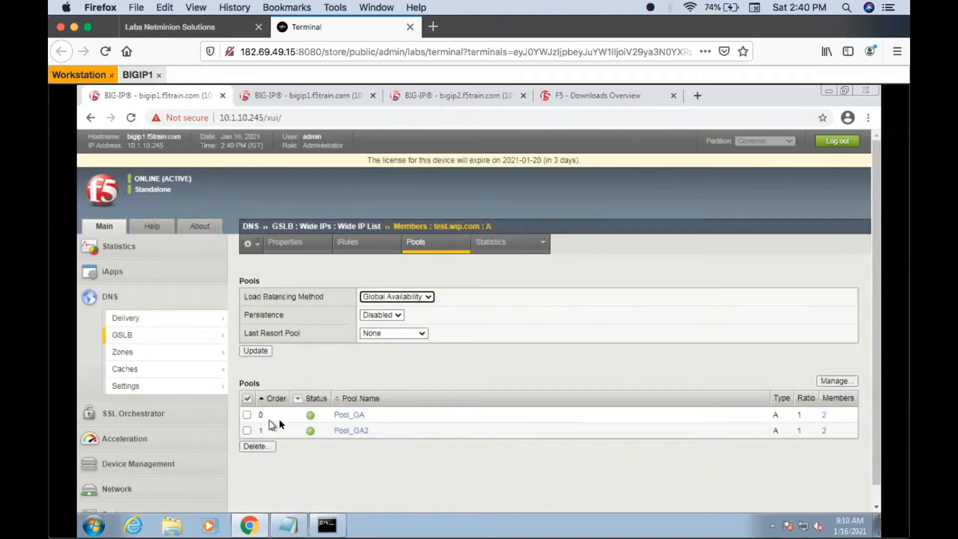
- Disable virtual servers Iquery_VS and Test_VS on bigip2
click(438, 96)
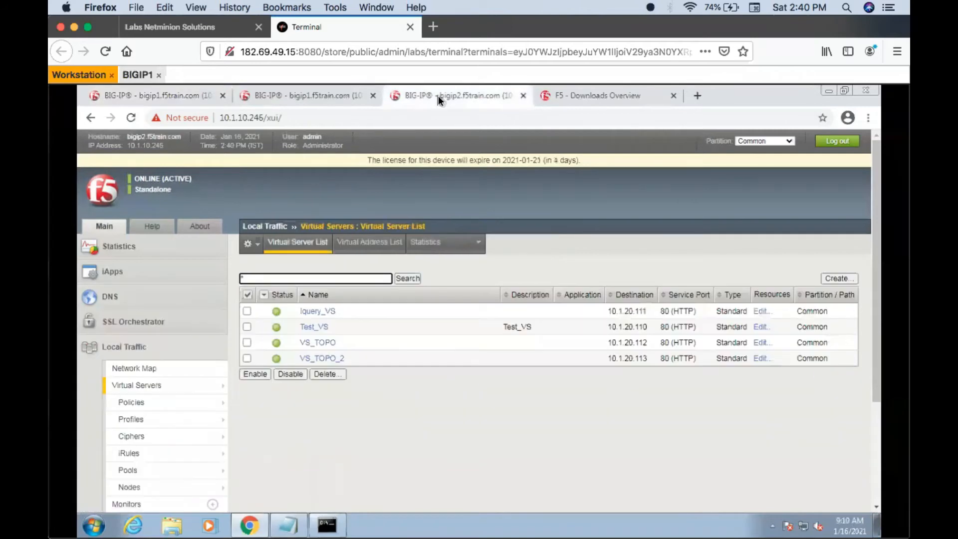
click(247, 311)
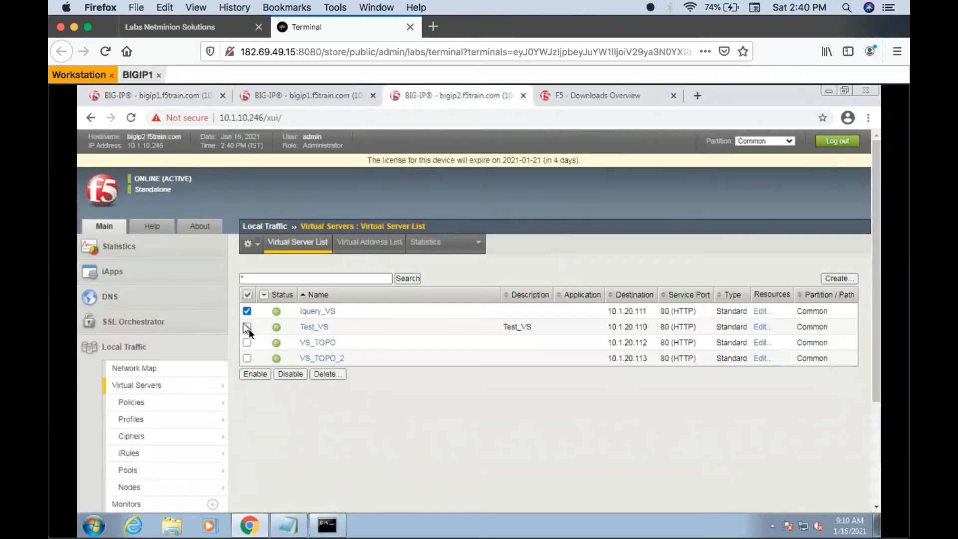
click(295, 373)
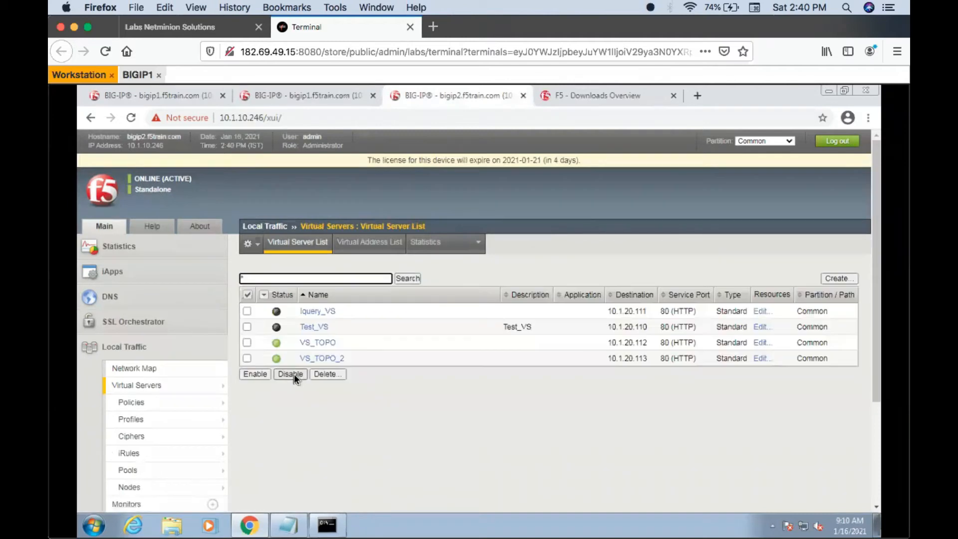
- Return to bigip1 and refresh test.wip.com's pool list repeatedly to check the status of Pool_GA
click(145, 97)
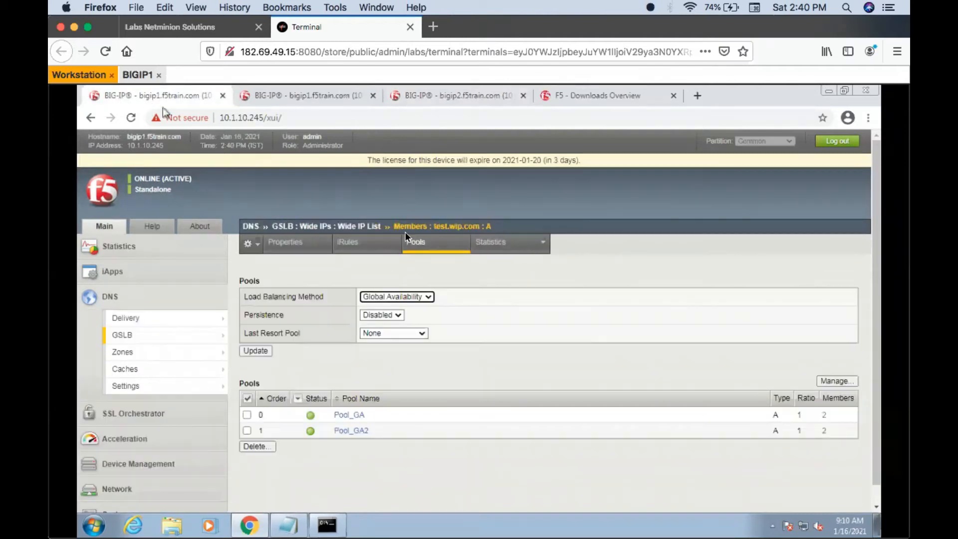
click(423, 237)
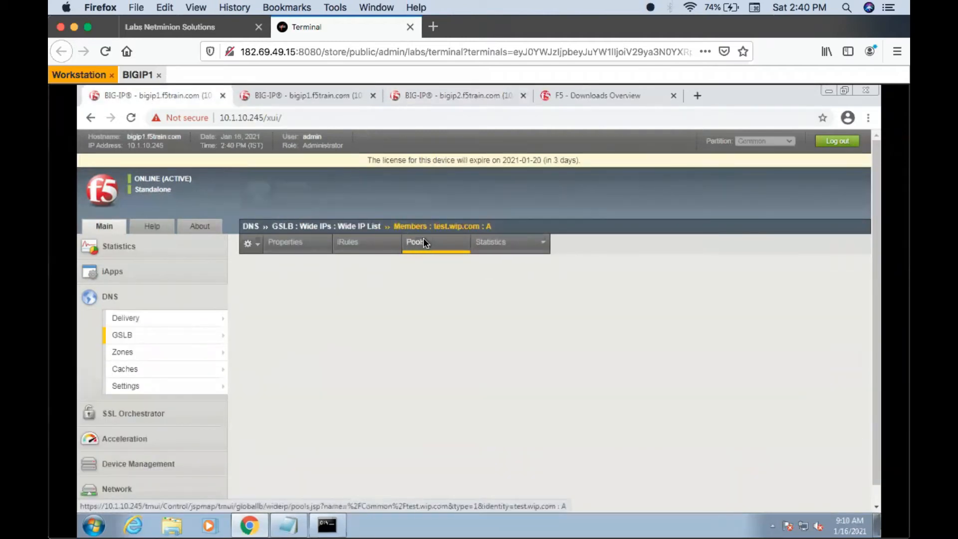
click(423, 244)
click(423, 243)
click(423, 243)
click(423, 243)
click(423, 244)
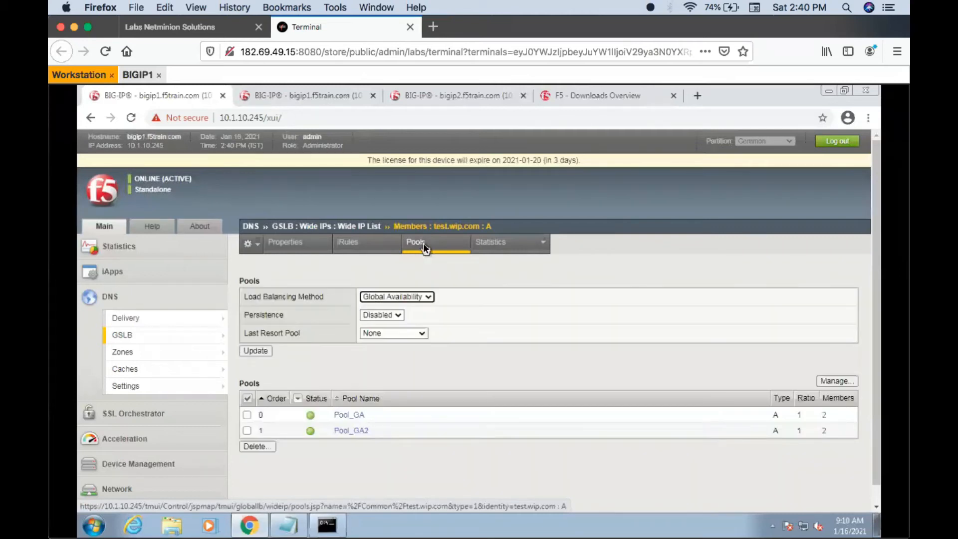
- Recheck test.wip.com's pool and wide IP status on bigip1 against the status of Iquery_VS and Test_VS on bigip2
click(423, 244)
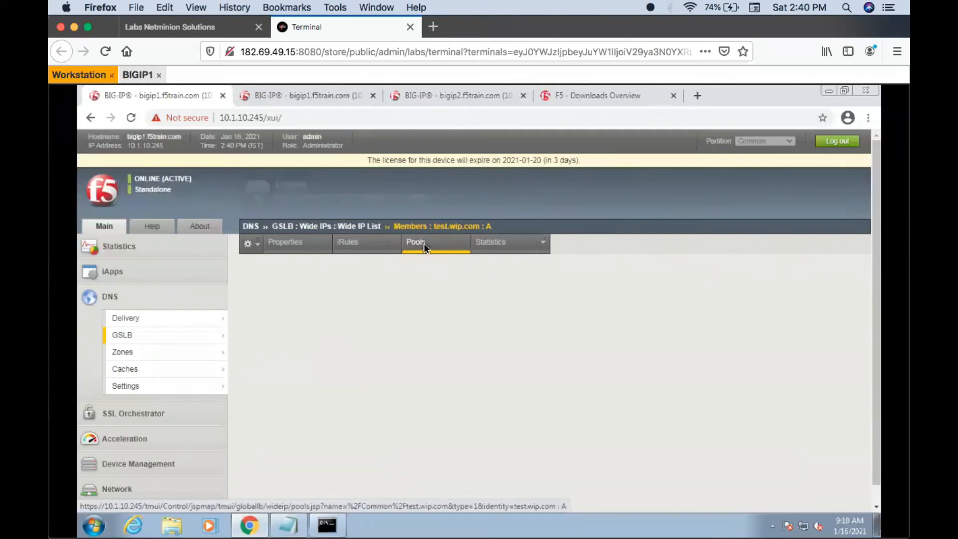
click(456, 102)
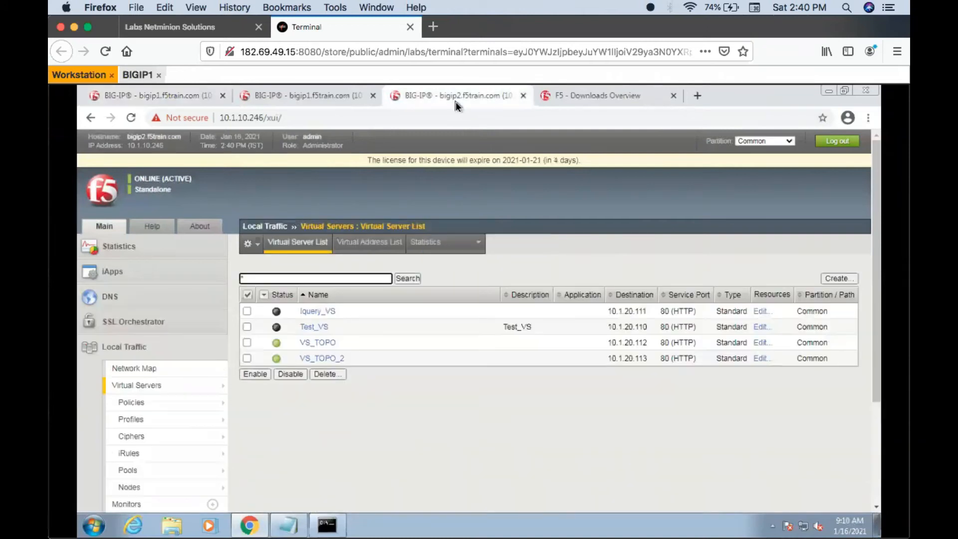
click(146, 95)
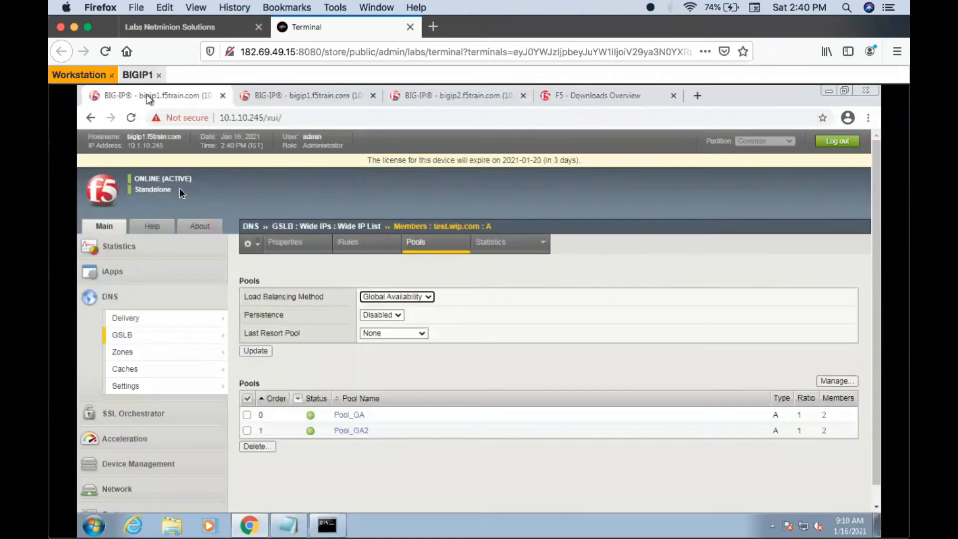
click(421, 244)
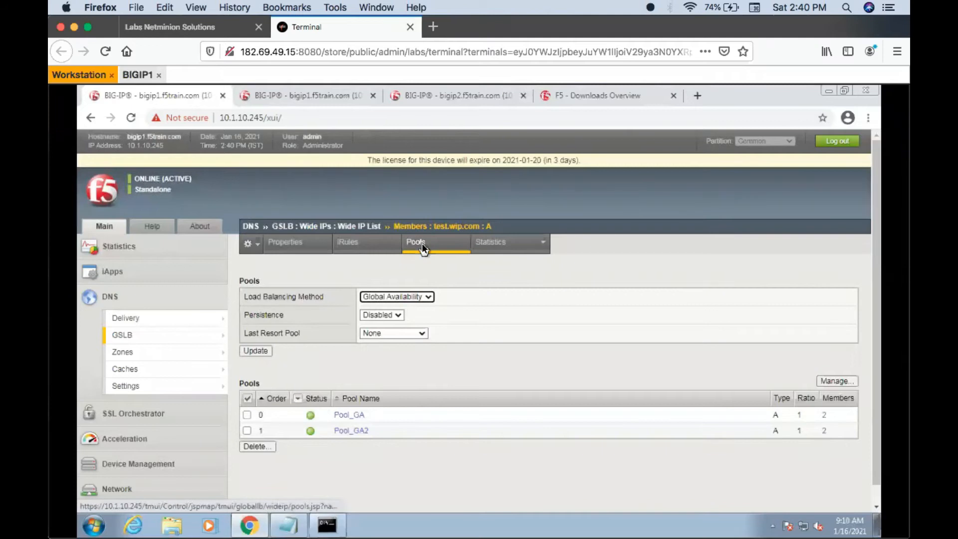
click(421, 244)
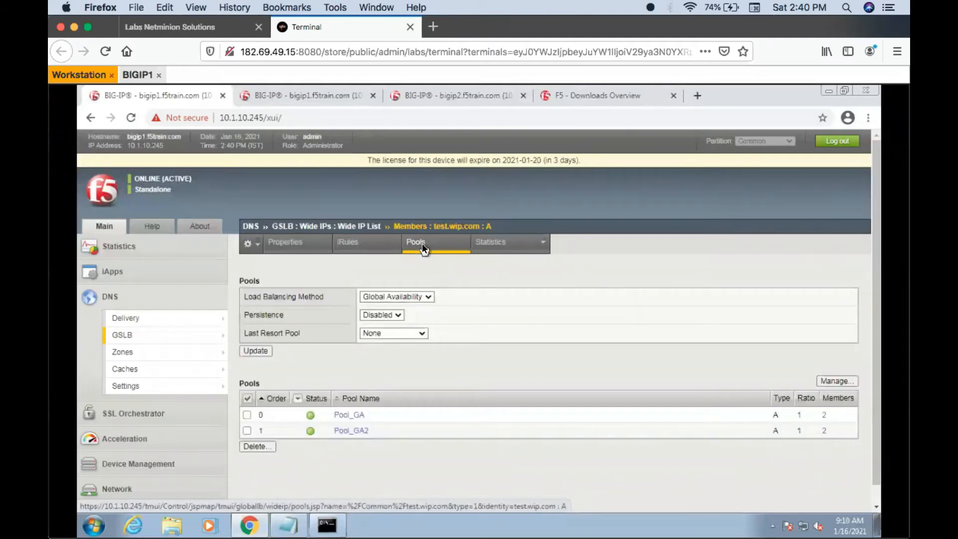
mouse_move(189, 335)
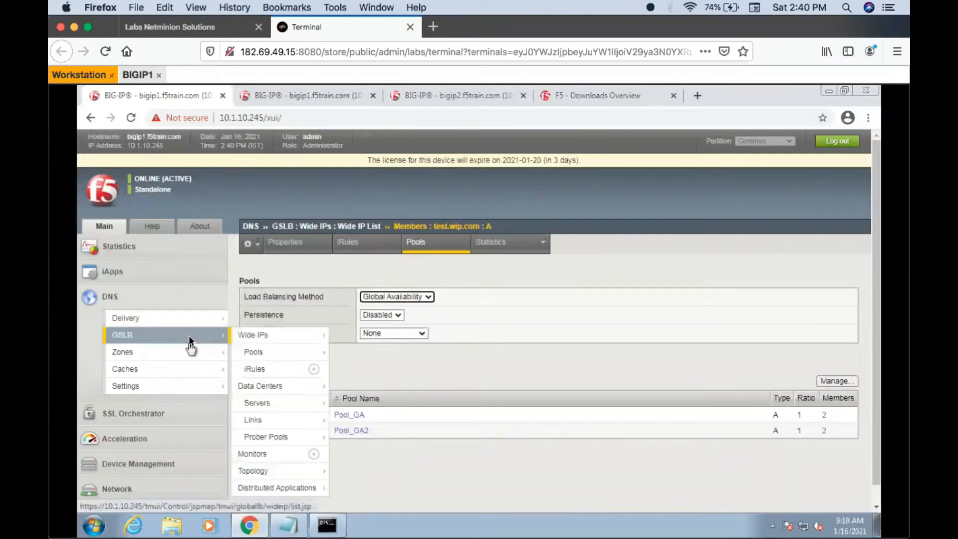
click(245, 336)
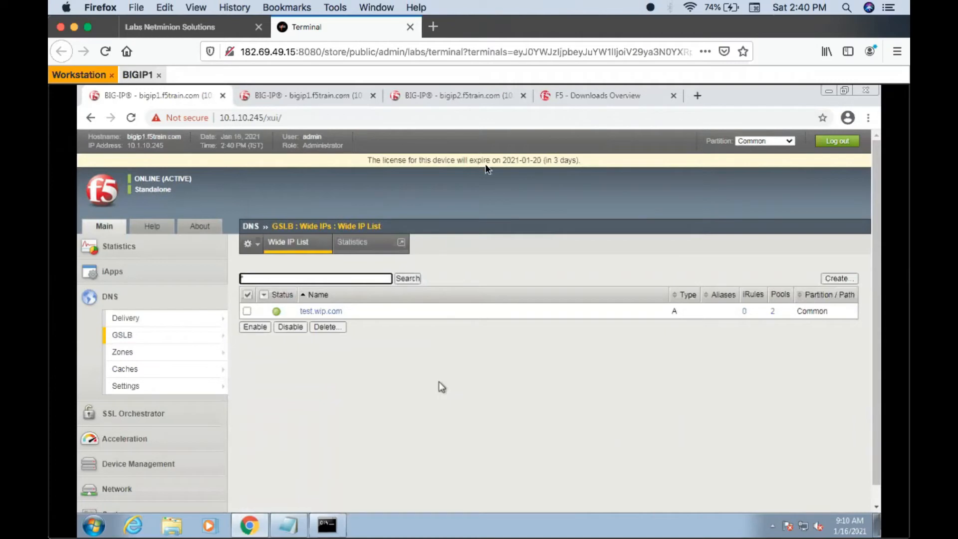
click(436, 95)
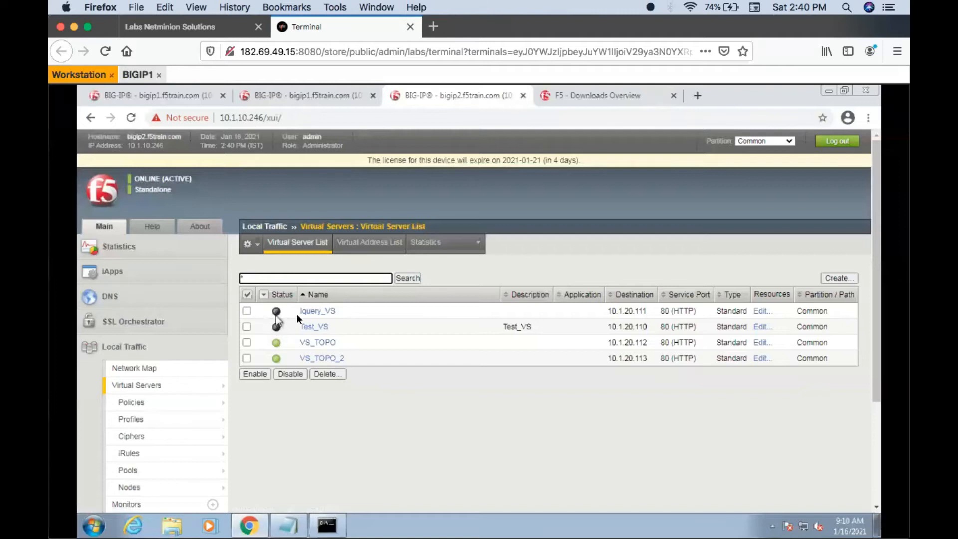
drag(352, 312, 305, 318)
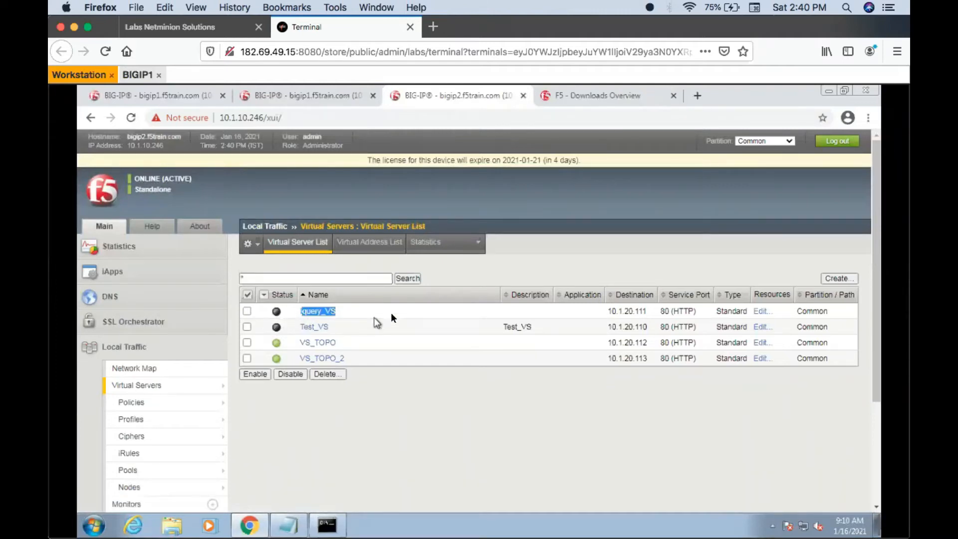
- Return to bigip1, check the status of test.wip.com's pools, and open Pool_GA2's member list
click(139, 100)
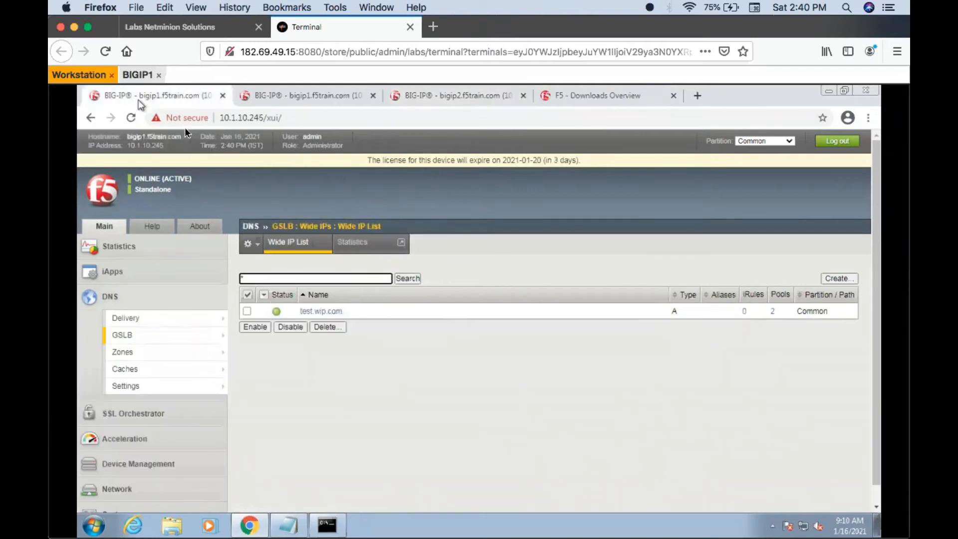
click(319, 313)
click(424, 242)
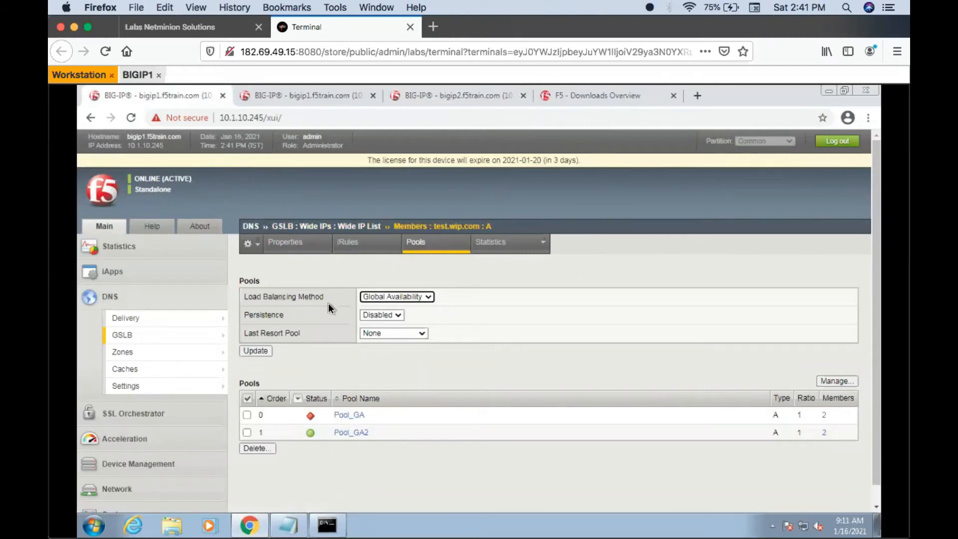
click(342, 432)
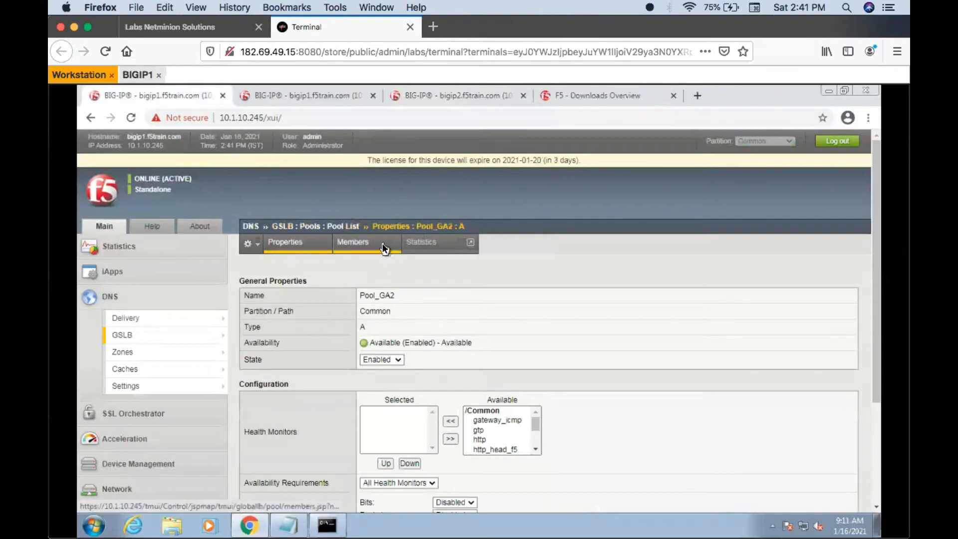
click(382, 243)
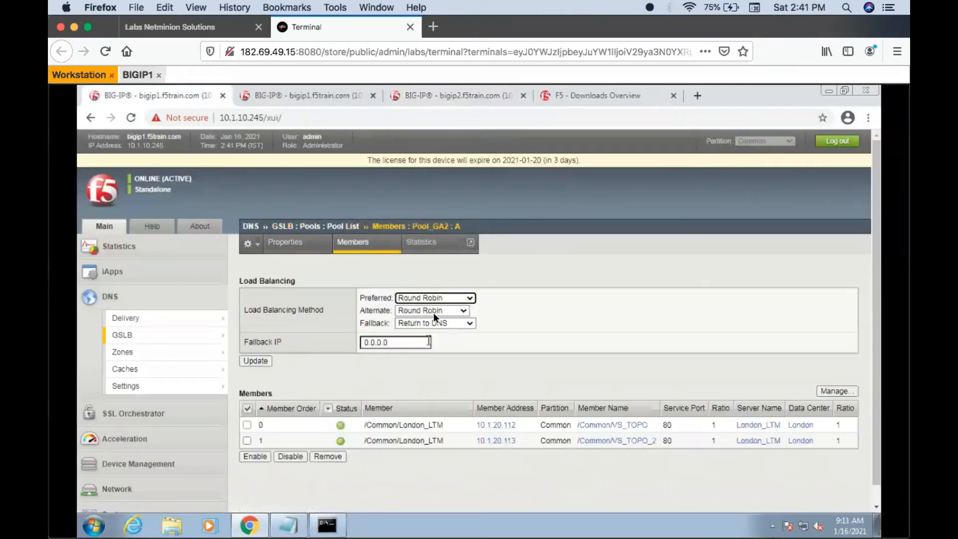
- Query test.wip.com repeatedly in the nslookup command window to test failover to Pool_GA2
click(326, 526)
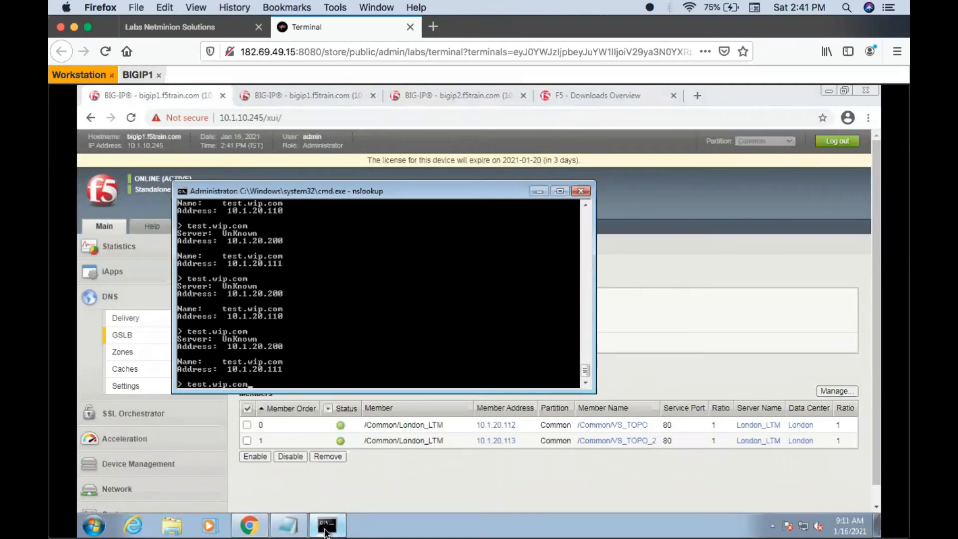
key(Up)
key(Return)
key(Up)
key(Return)
key(Up)
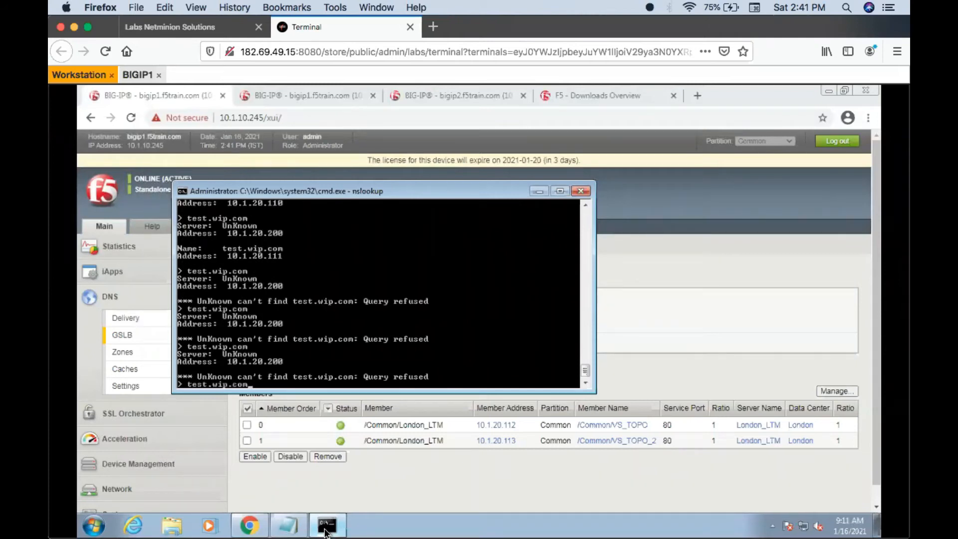
key(Return)
key(Up)
key(Return)
key(Up)
key(Return)
key(Up)
key(Return)
key(Up)
key(Return)
key(Up)
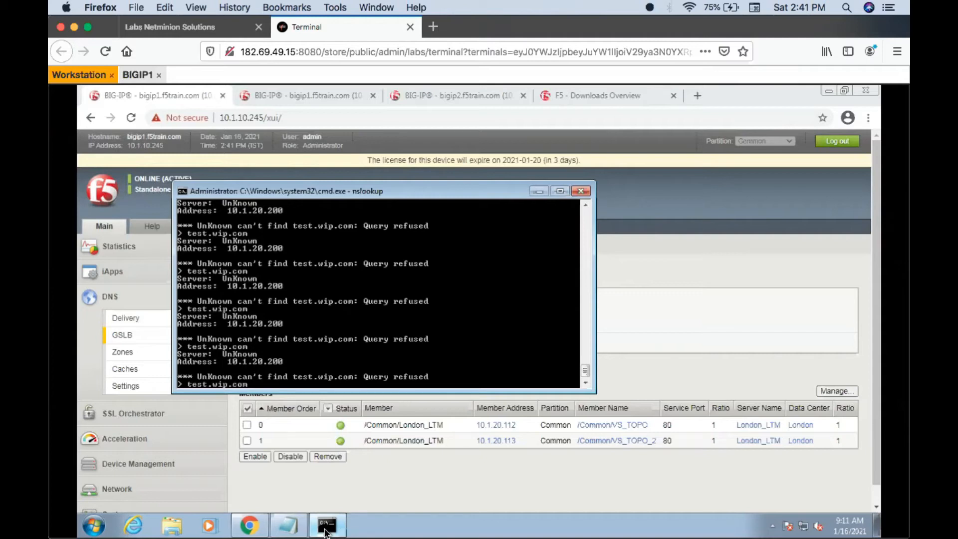
key(Escape)
key(Up)
key(Return)
key(Up)
key(Escape)
key(Up)
- Set Pool_GA2's preferred load balancing method to Topology in the browser and apply the update
click(372, 493)
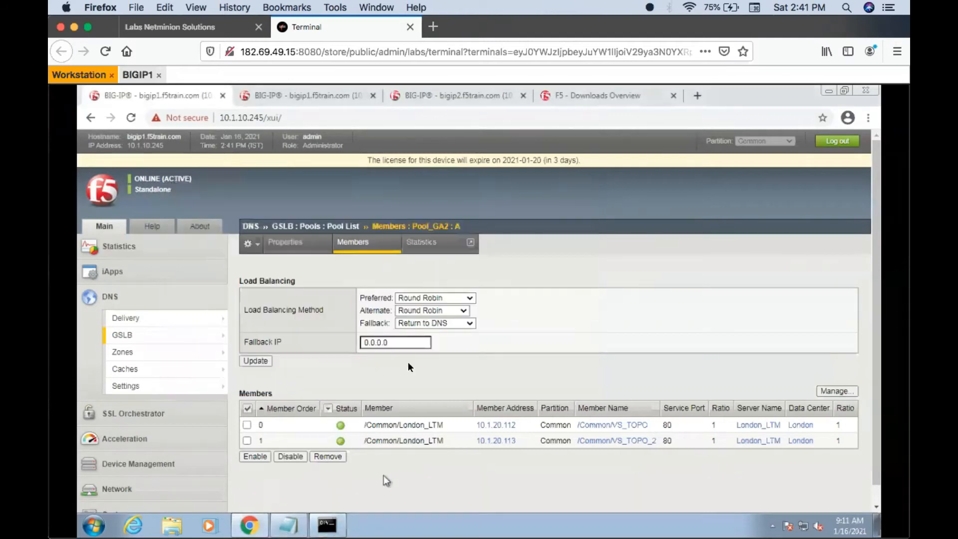
click(438, 298)
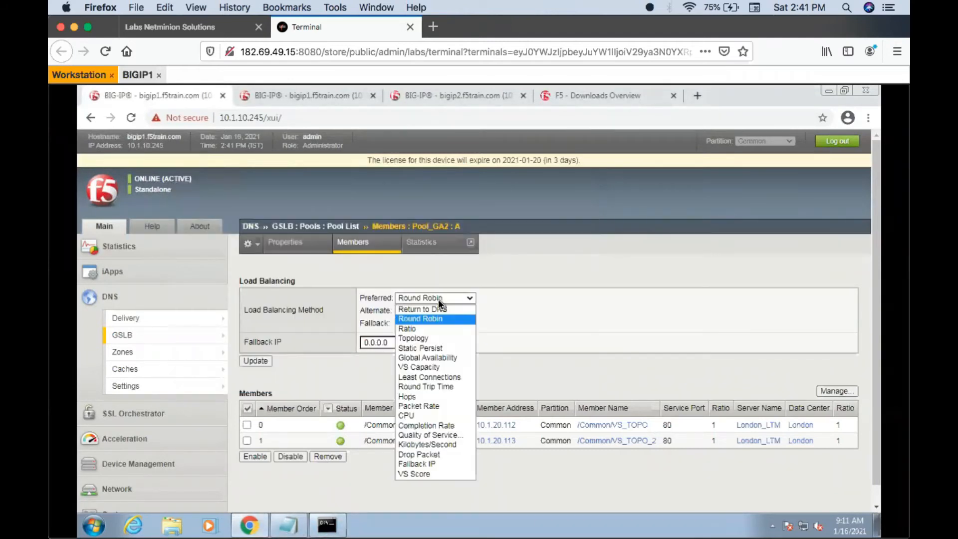
click(414, 338)
click(256, 361)
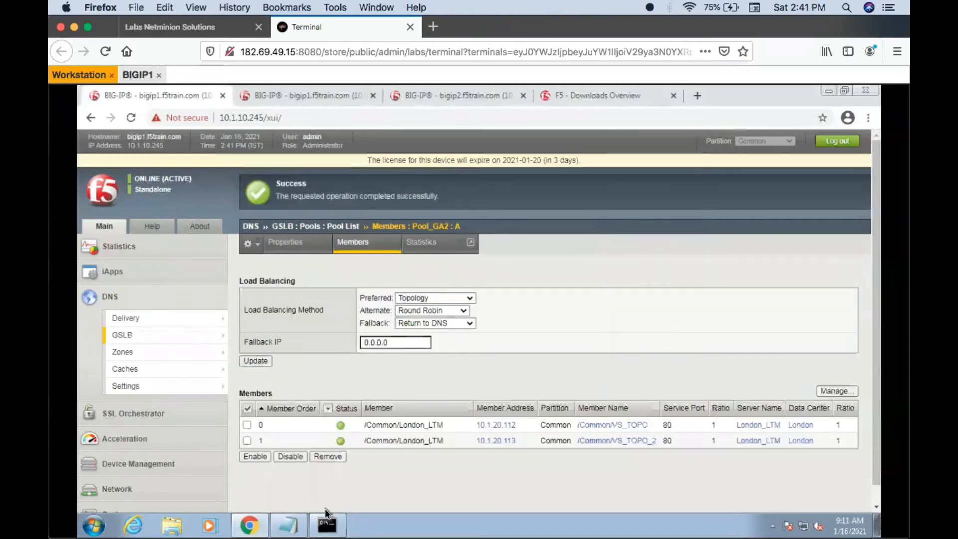
- Query test.wip.com in the nslookup command window to test Pool_GA2 with the Topology method
click(330, 526)
key(Escape)
key(Up)
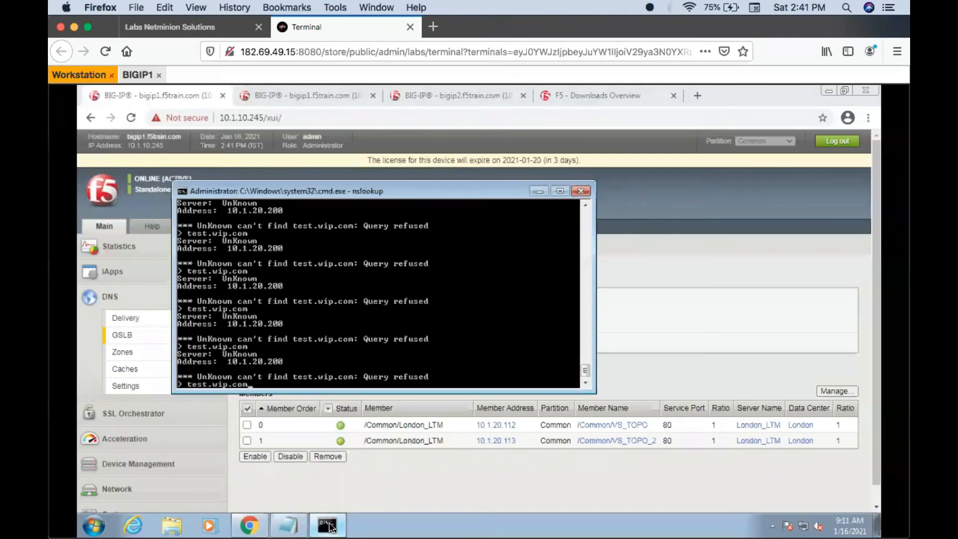
key(Return)
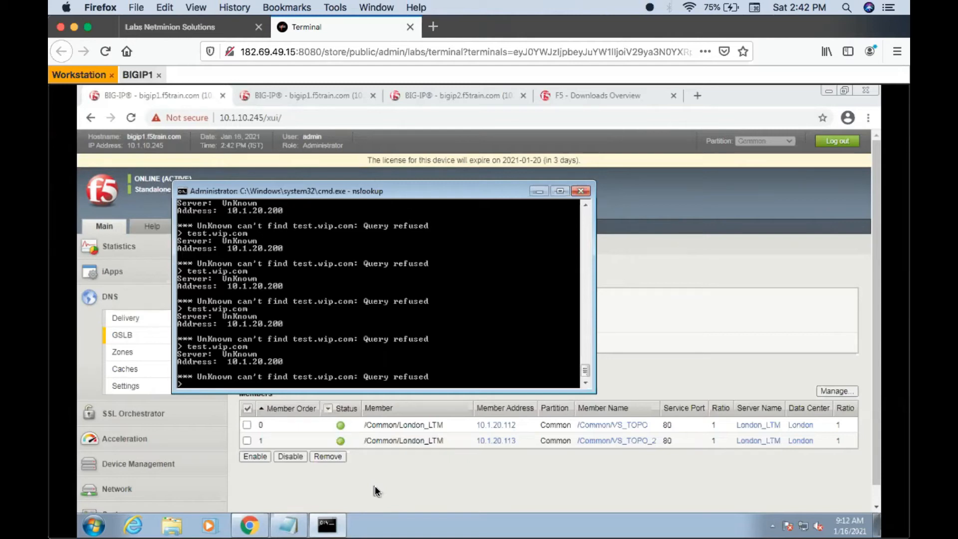
key(Return)
key(Up)
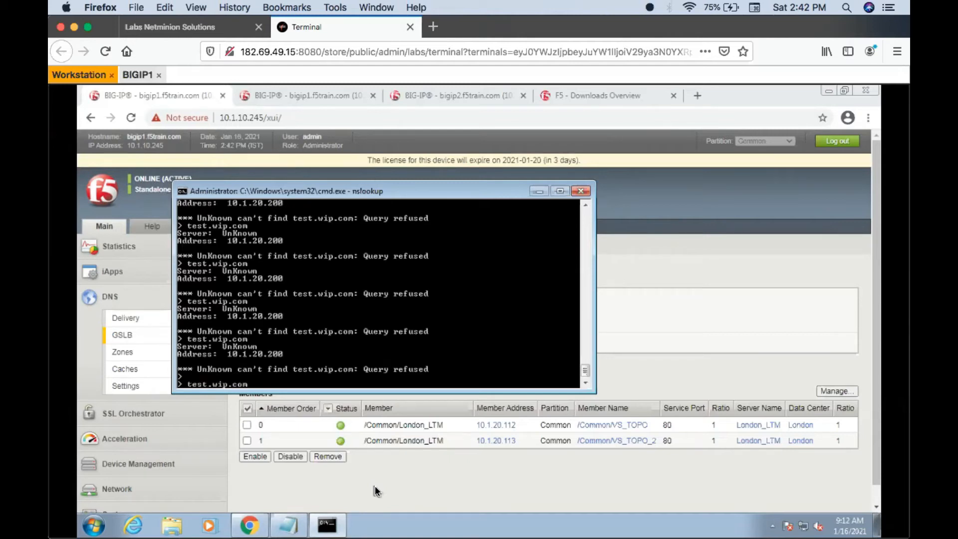
key(Return)
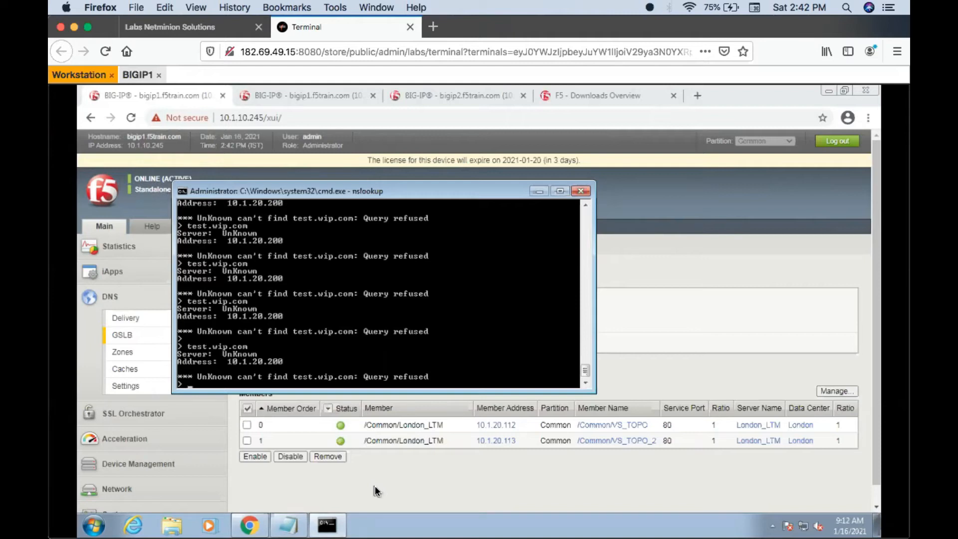
- Set Pool_GA2's preferred load balancing method to Global Availability in the browser and apply the update
click(381, 471)
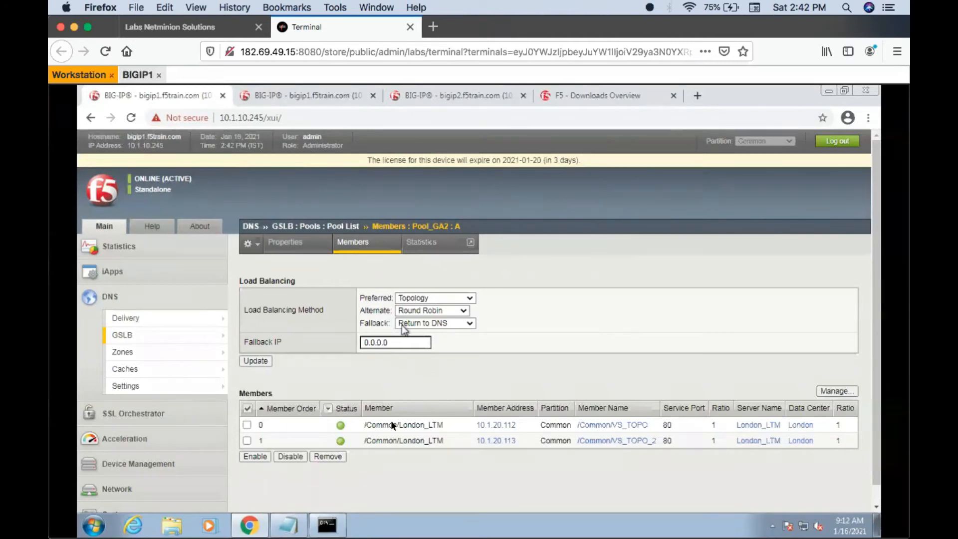
click(453, 296)
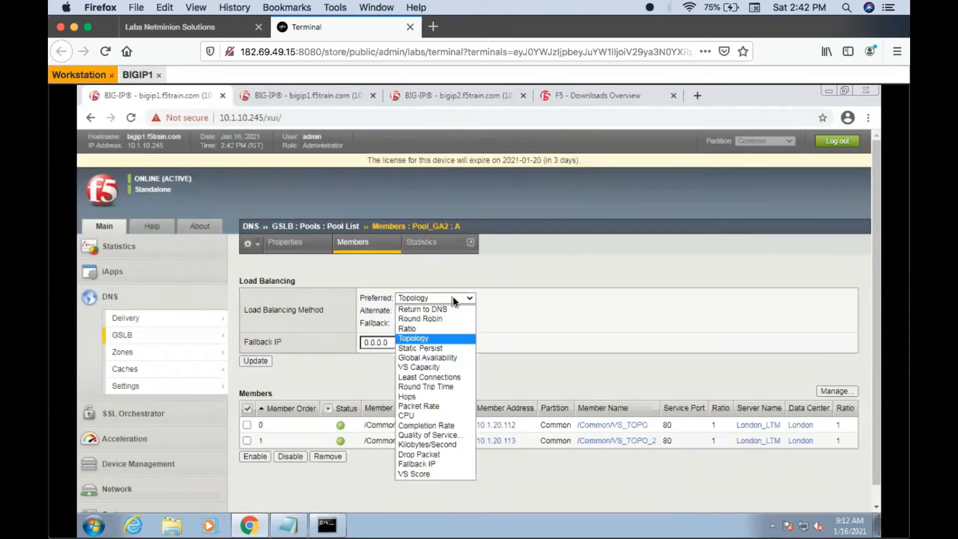
click(421, 357)
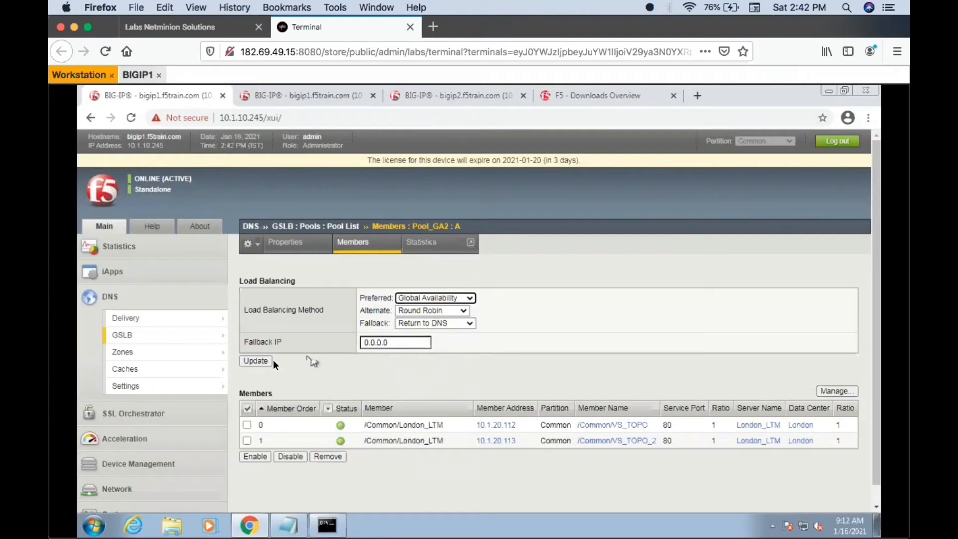
click(245, 362)
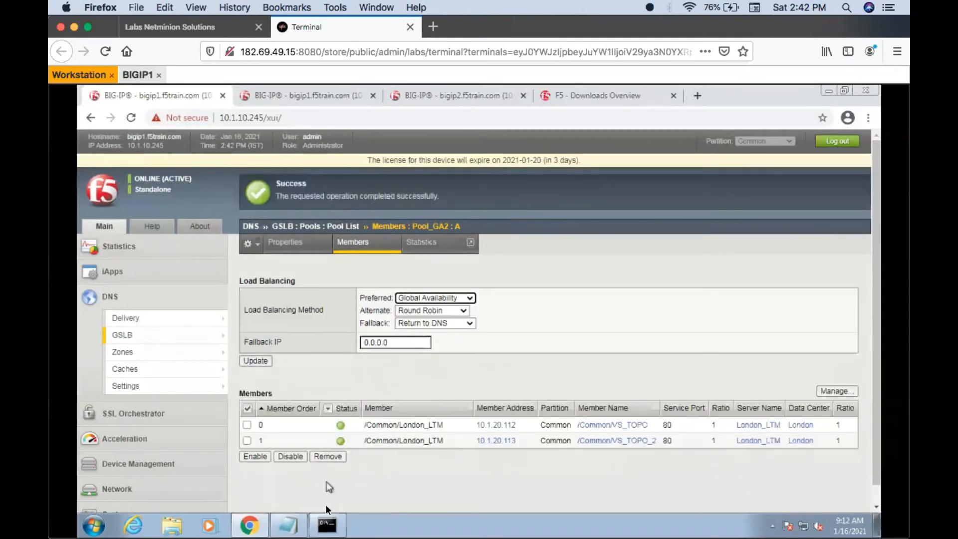
- Query test.wip.com several times in the nslookup command window to test Pool_GA2 with Global Availability, and minimize the window
click(325, 535)
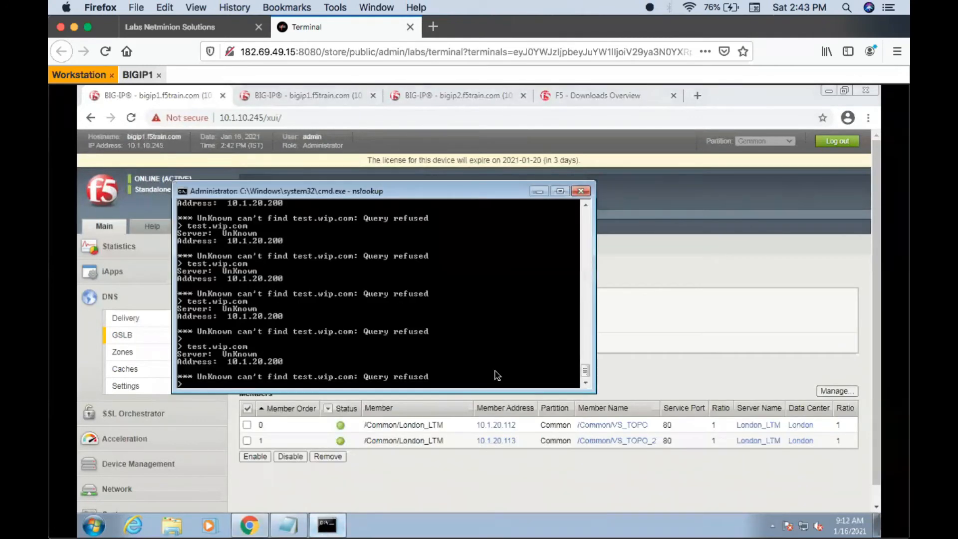
key(Up)
key(Return)
key(Up)
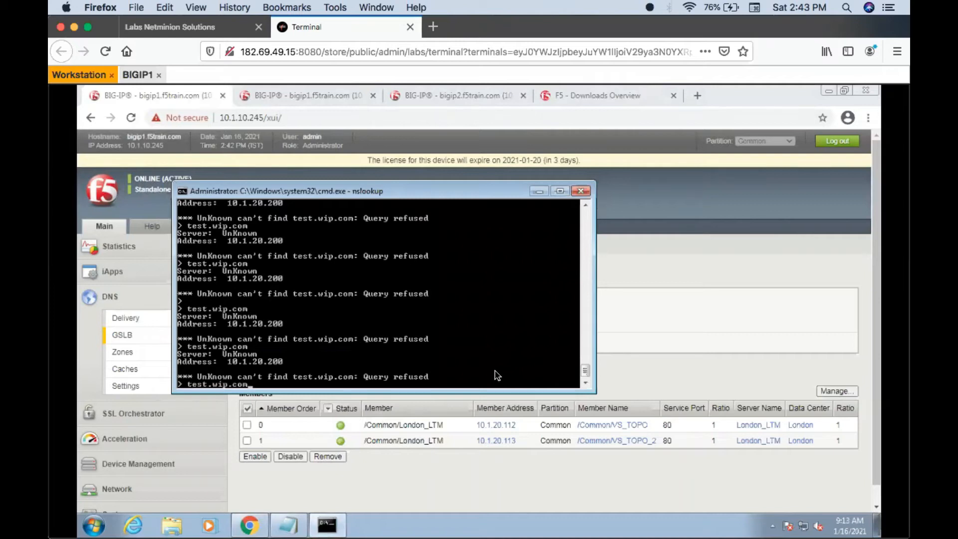
key(Return)
key(Up)
key(Return)
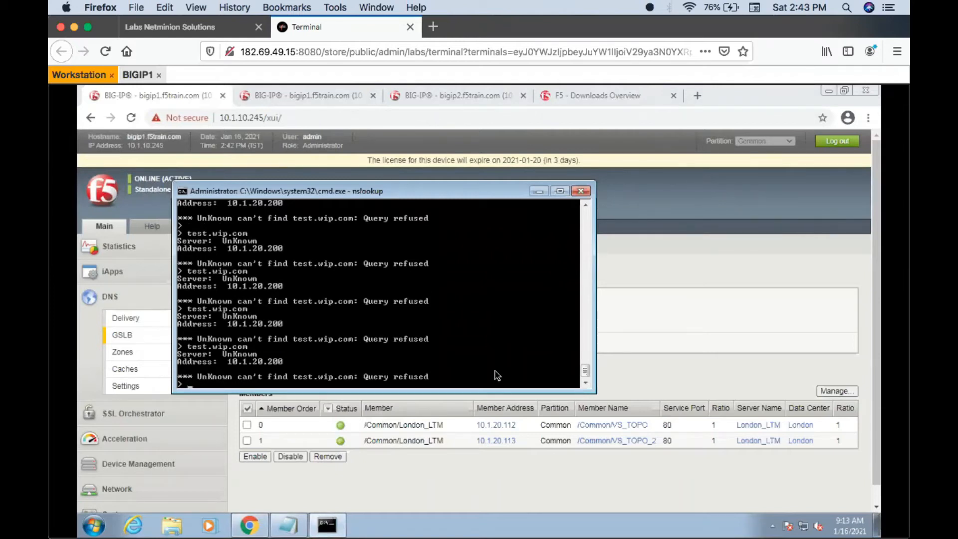
click(539, 191)
- Check the GSLB pool list on bigip1, and enable virtual servers Iquery_VS and Test_VS on bigip2
mouse_move(140, 333)
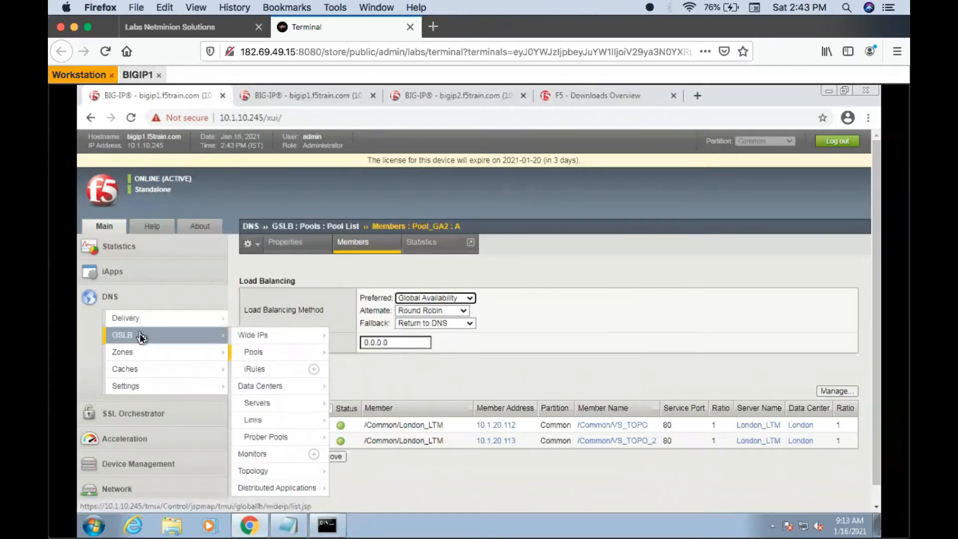
click(248, 354)
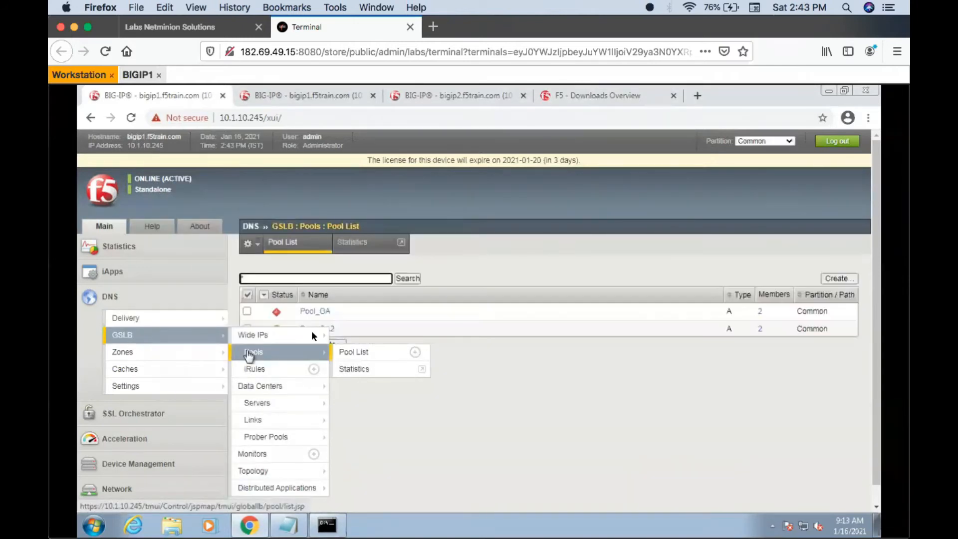
click(445, 98)
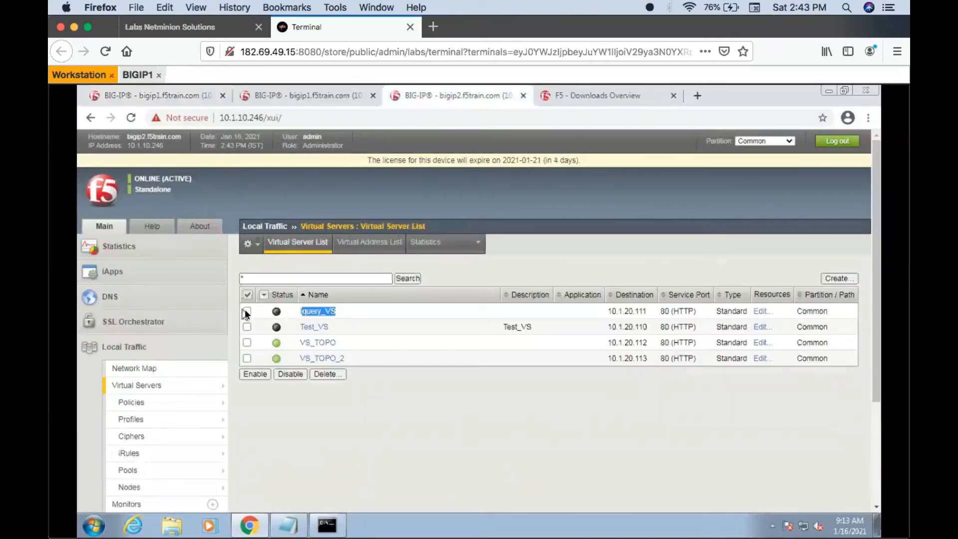
click(254, 374)
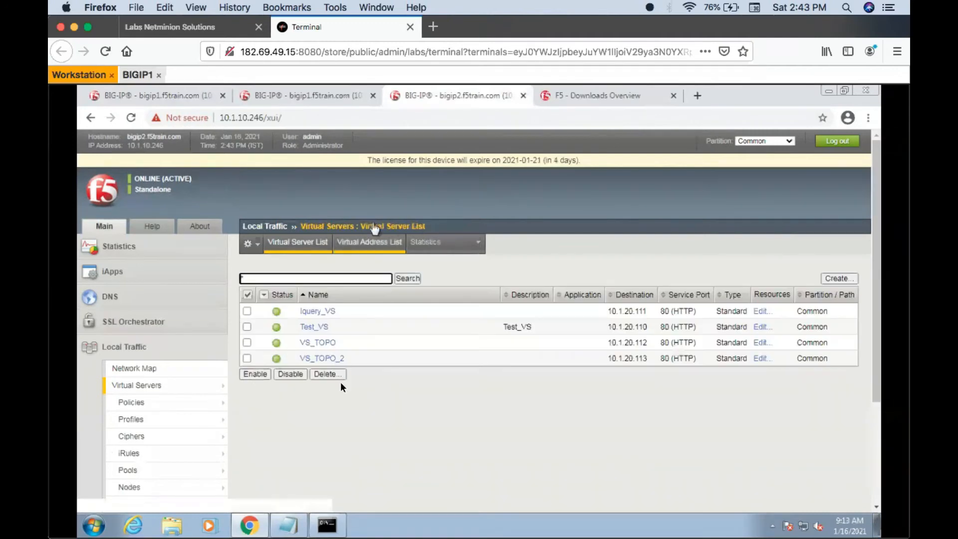
- Exit nslookup in the command window, flush the DNS cache with ipconfig /flushdns, and clear the screen with cls
click(325, 528)
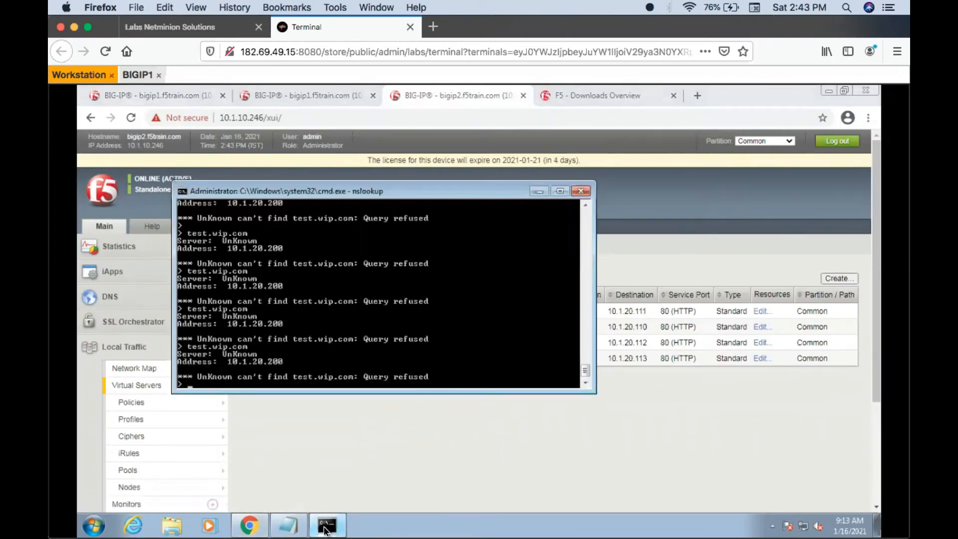
key(Up)
key(Return)
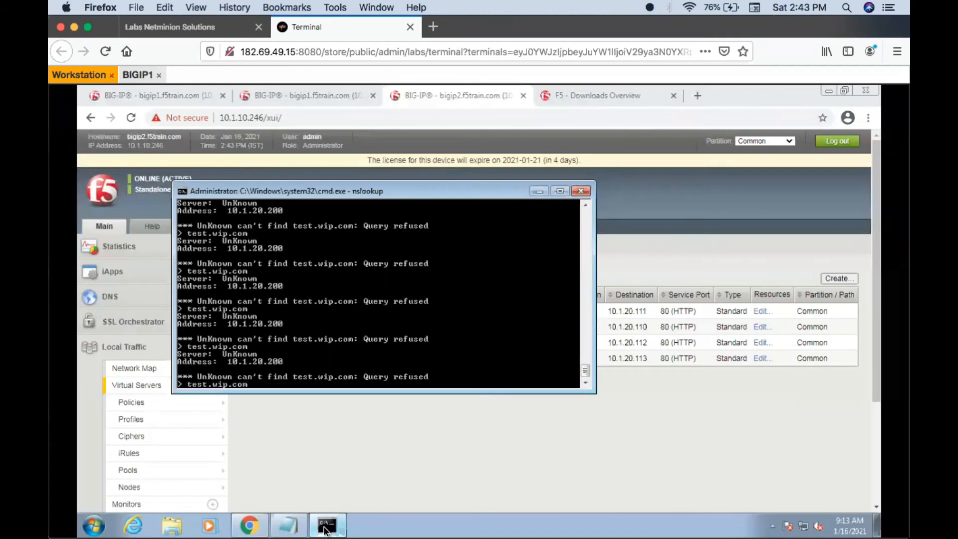
key(ctrl+c)
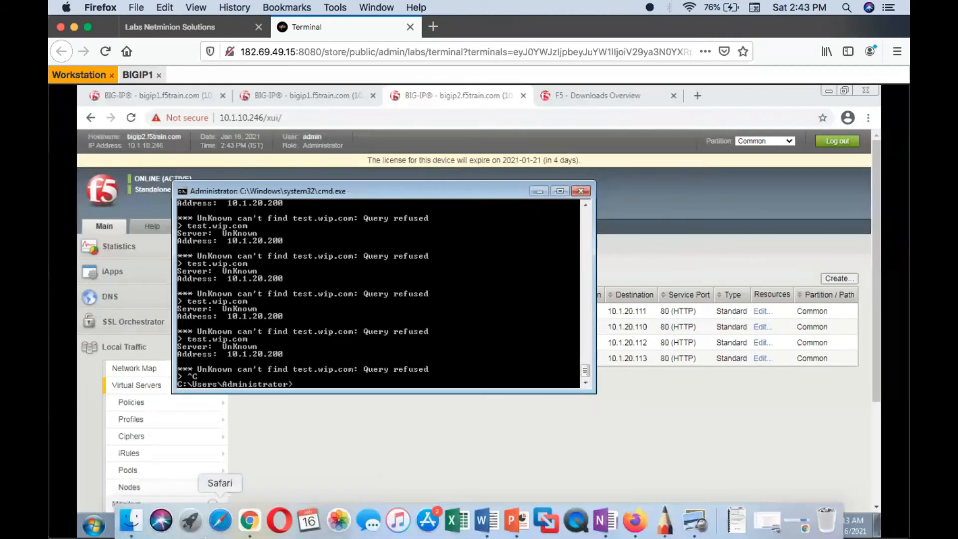
key(Up)
key(Up)
key(Up)
key(Return)
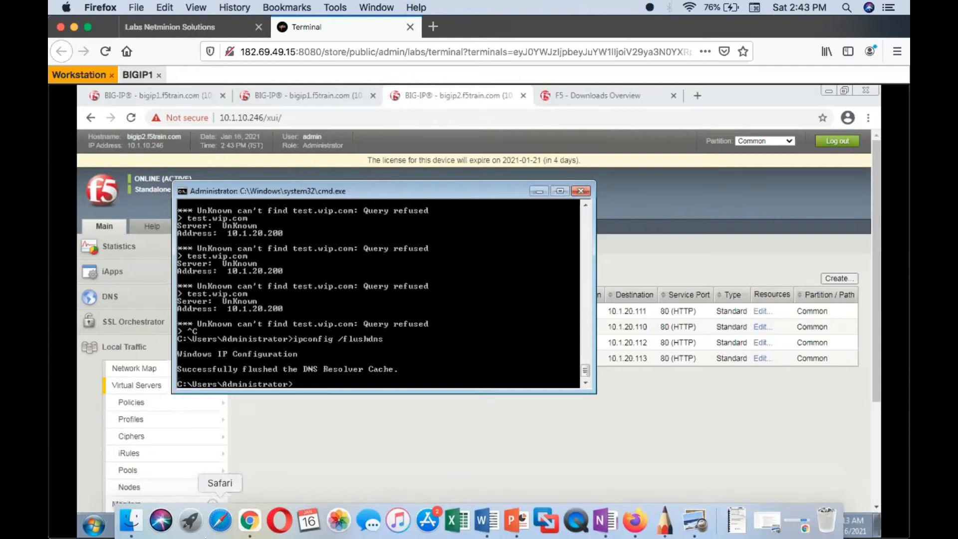
text(cls)
key(Return)
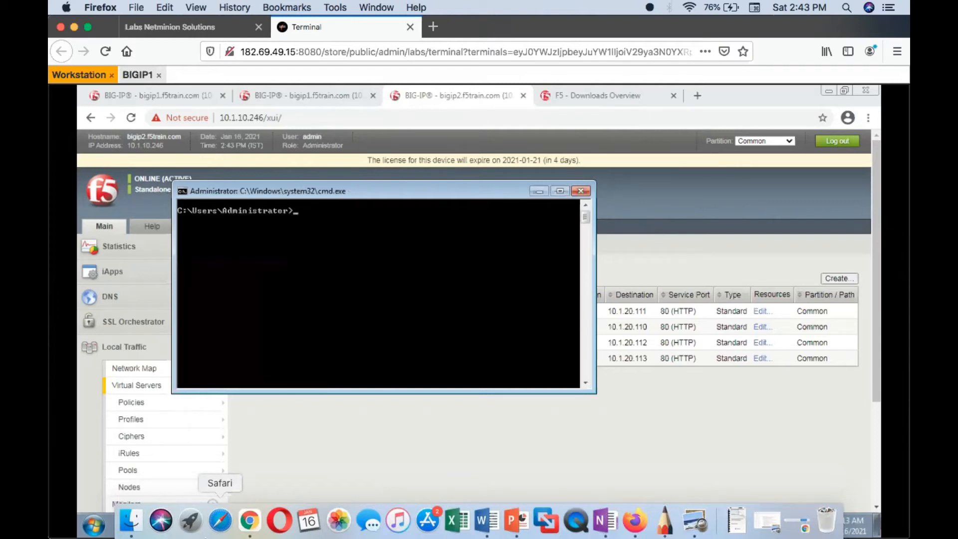
- Restart nslookup and query test.wip.com several times with both Pool_GA virtual servers enabled, and return to the browser
key(Up)
key(Up)
key(Up)
key(Return)
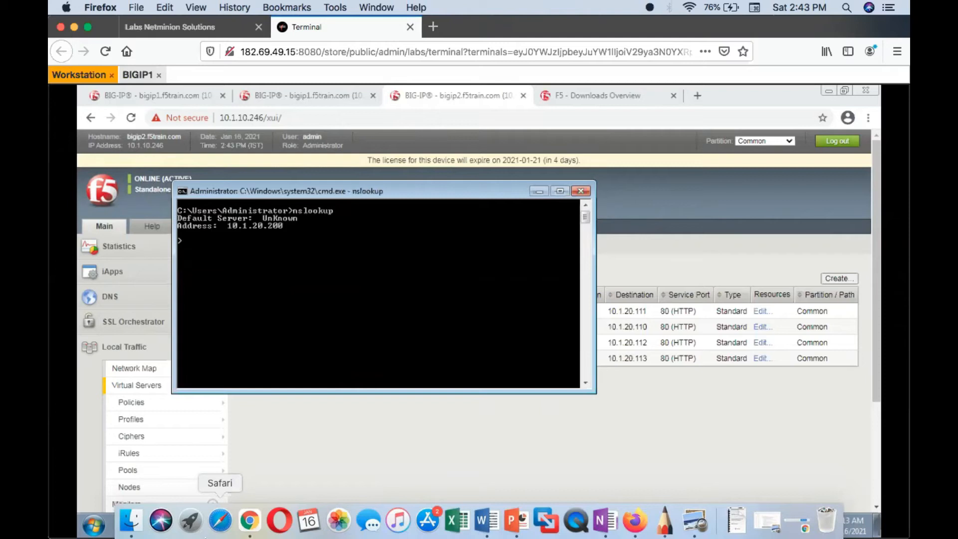
key(Up)
key(Return)
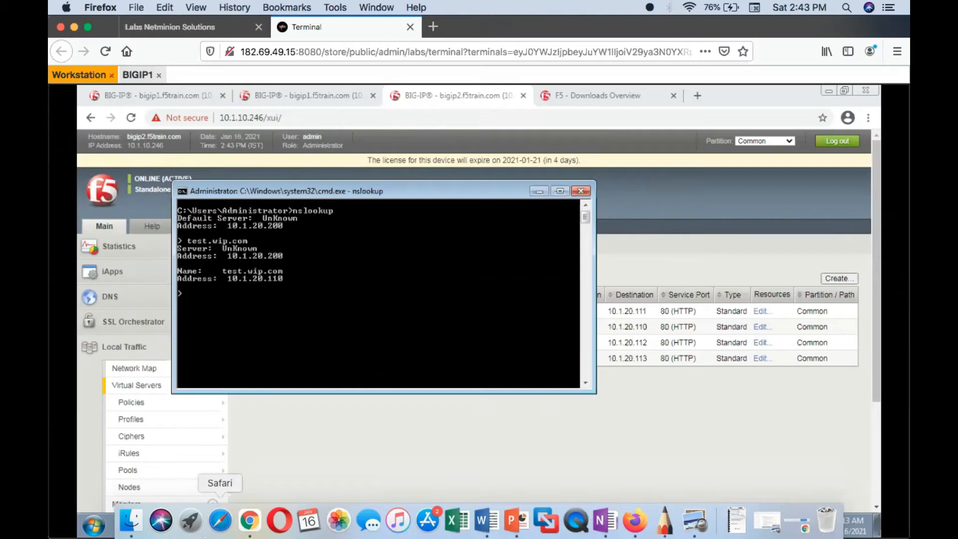
key(Up)
key(Return)
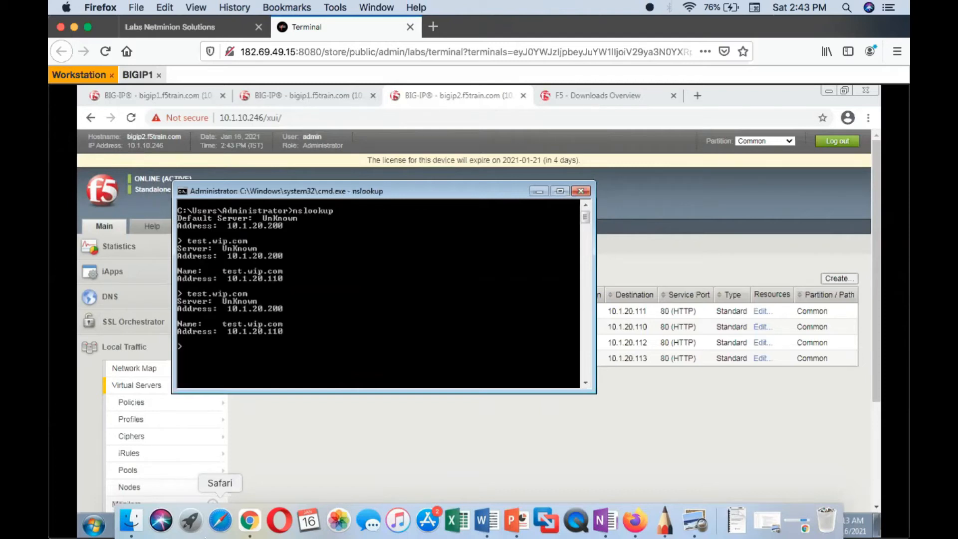
key(Up)
key(Return)
key(Up)
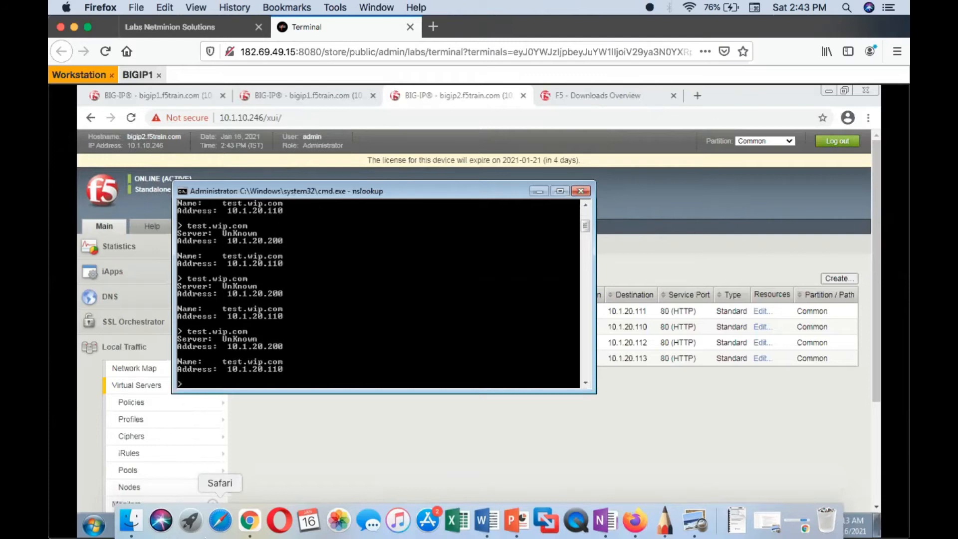
key(Escape)
click(431, 466)
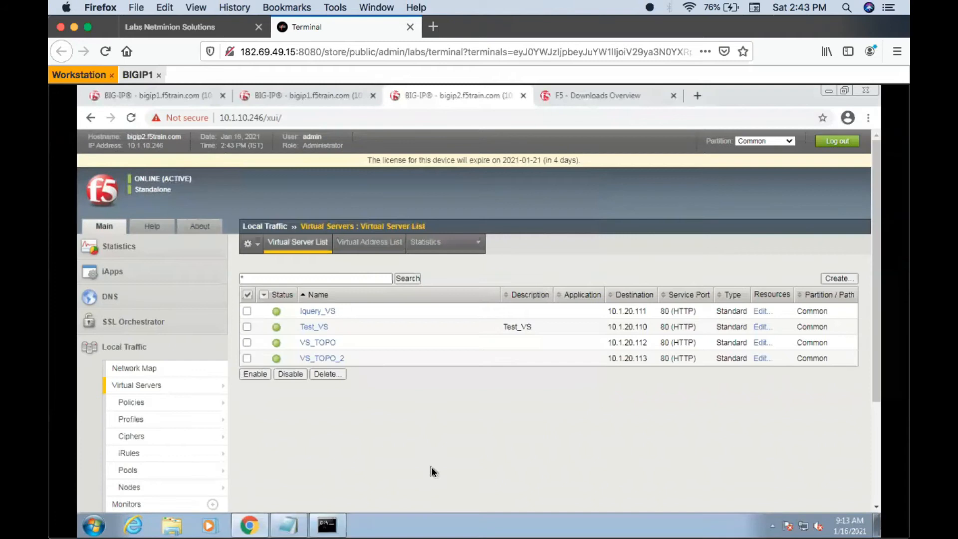
- Check the GSLB pool statuses on bigip1, the pool order of wide IP test.wip.com, and the members of Pool_GA
click(135, 93)
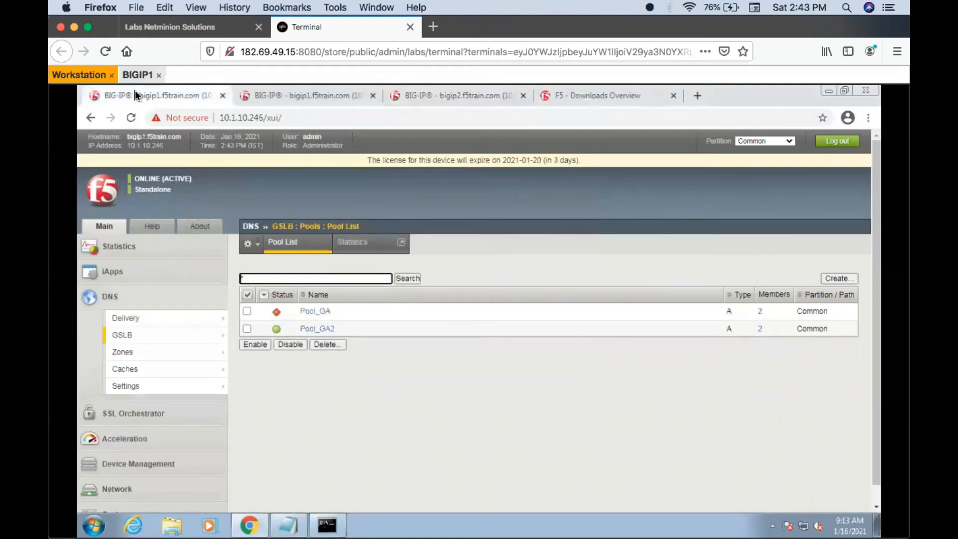
click(317, 248)
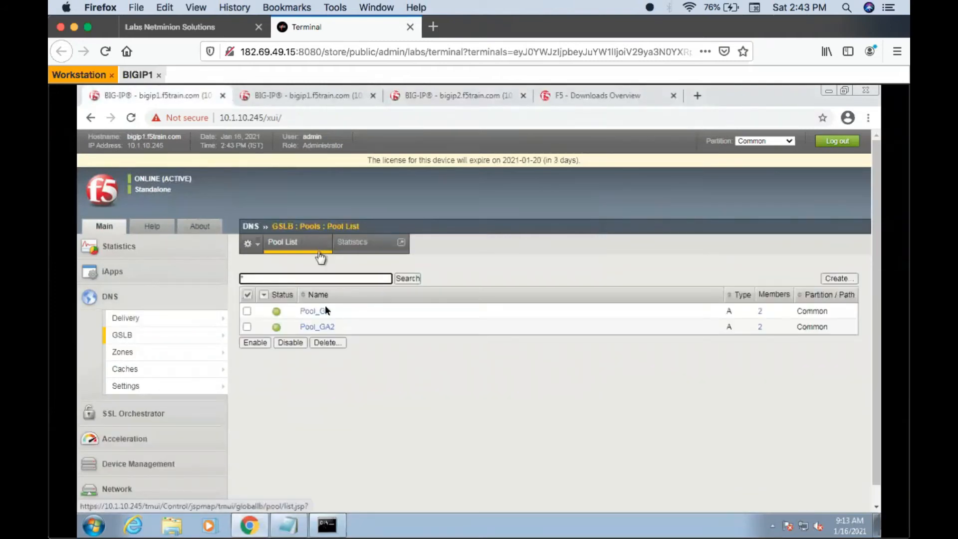
mouse_move(188, 336)
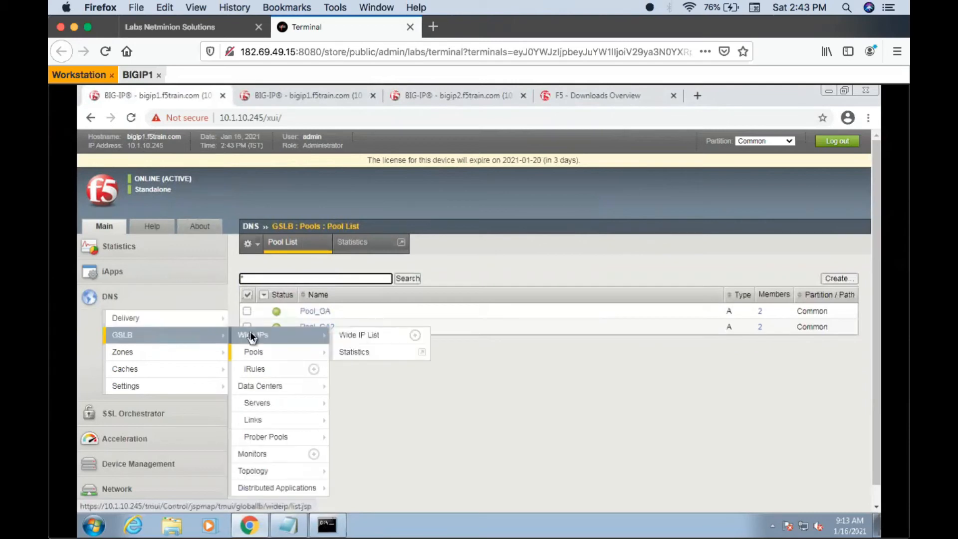
click(250, 334)
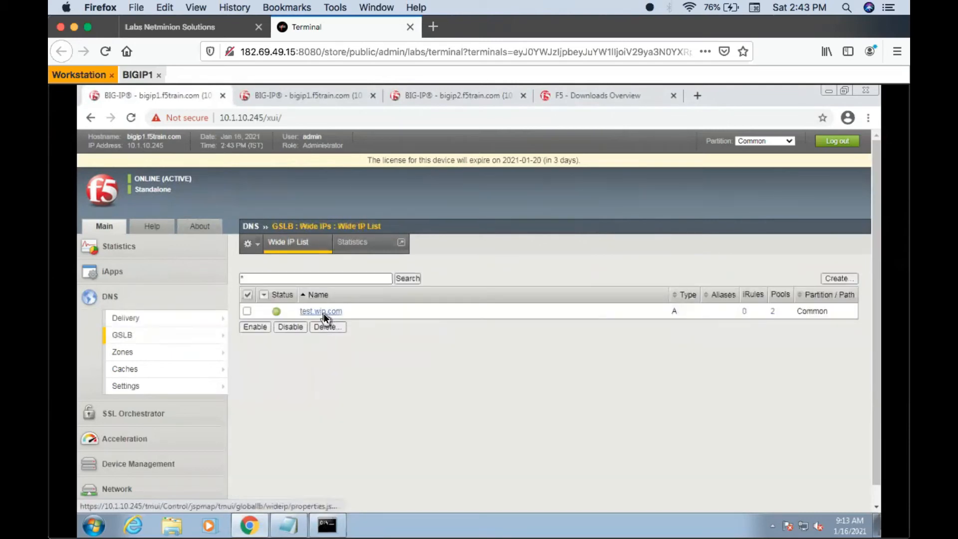
click(323, 311)
click(412, 243)
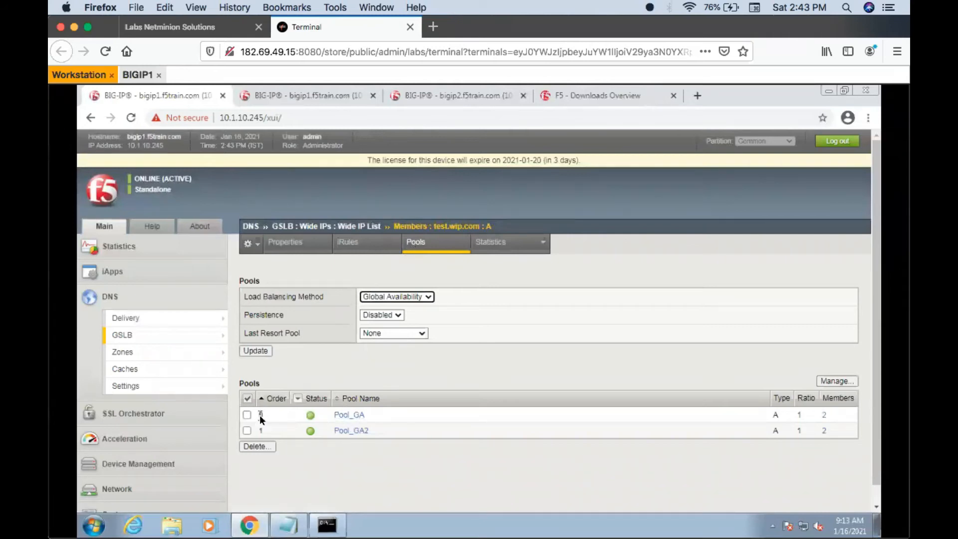
click(344, 414)
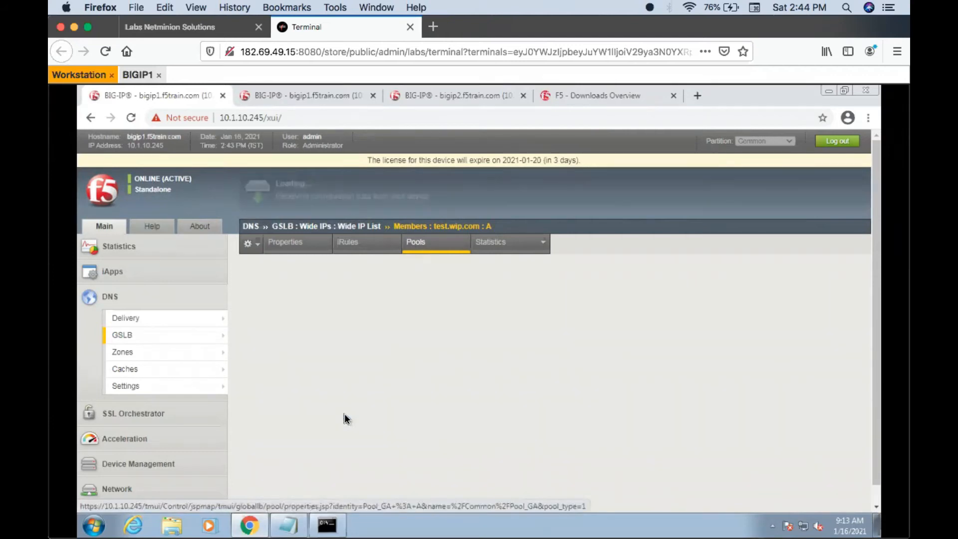
click(361, 246)
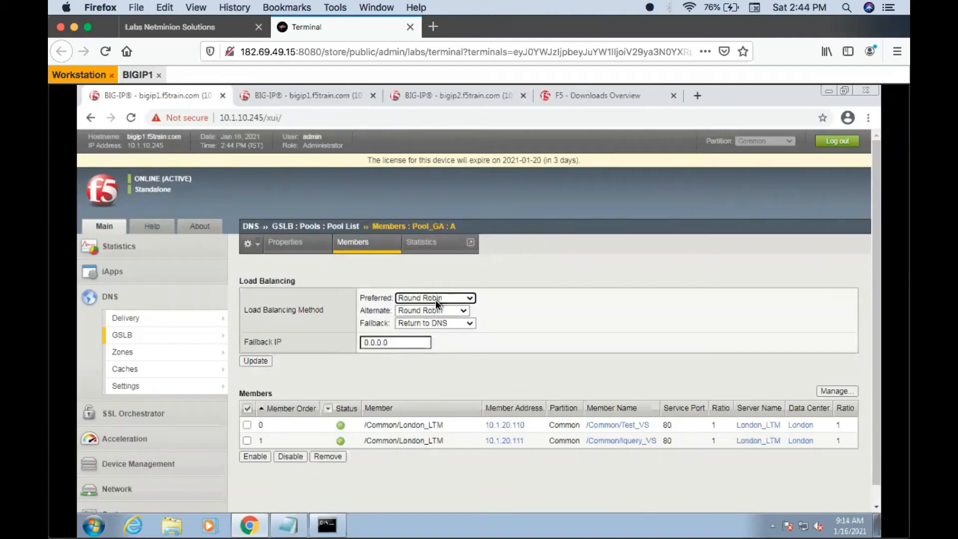
- Query test.wip.com repeatedly in the nslookup command window to test Pool_GA with Round Robin, and return to the browser
click(331, 530)
key(Up)
key(Return)
key(Up)
key(Return)
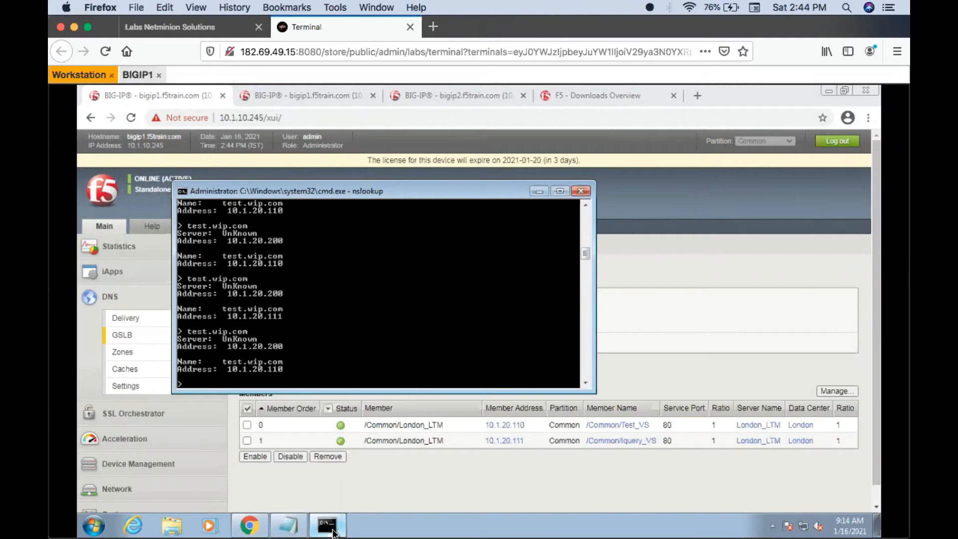
key(Up)
key(Return)
key(Up)
key(Return)
key(Up)
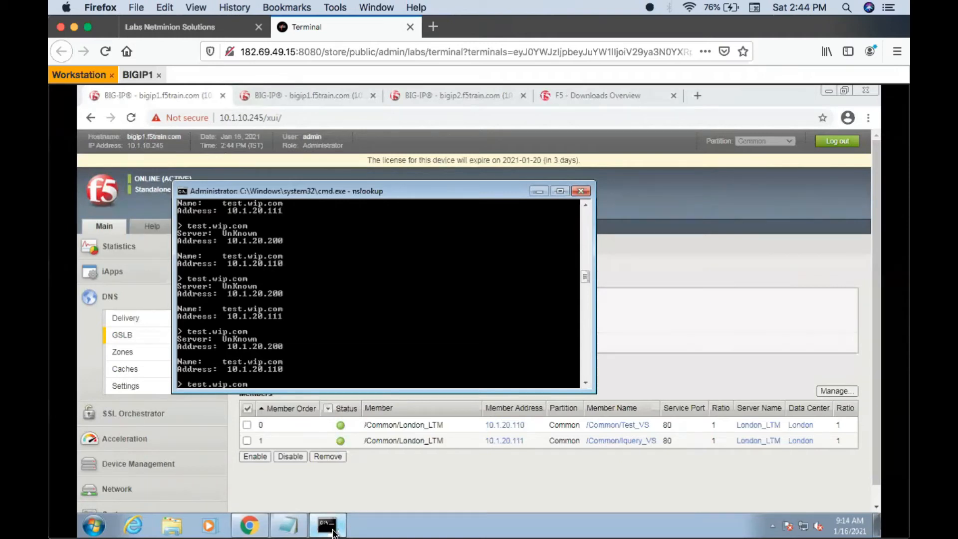
click(405, 487)
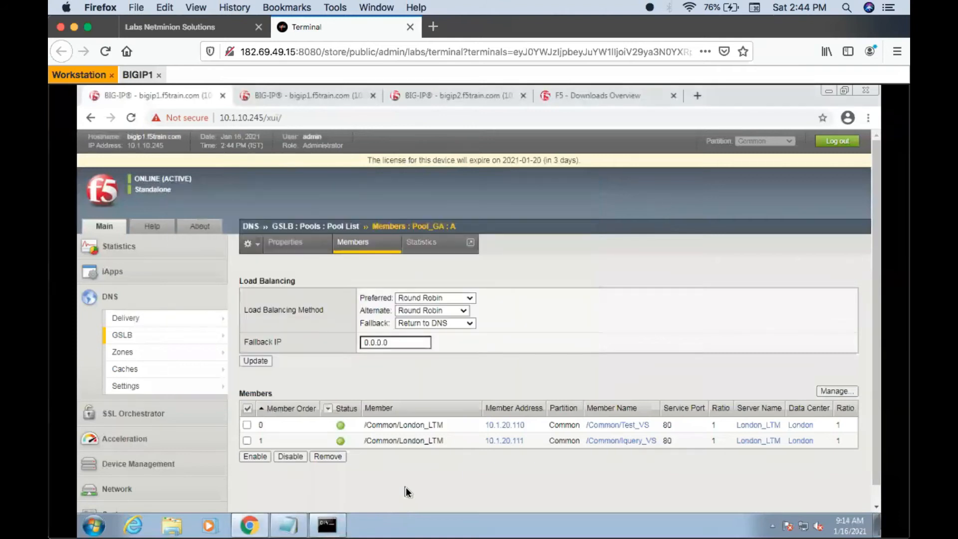
- Disable virtual server Test_VS on bigip2 and refresh Pool_GA's member list on bigip1
click(247, 426)
click(412, 97)
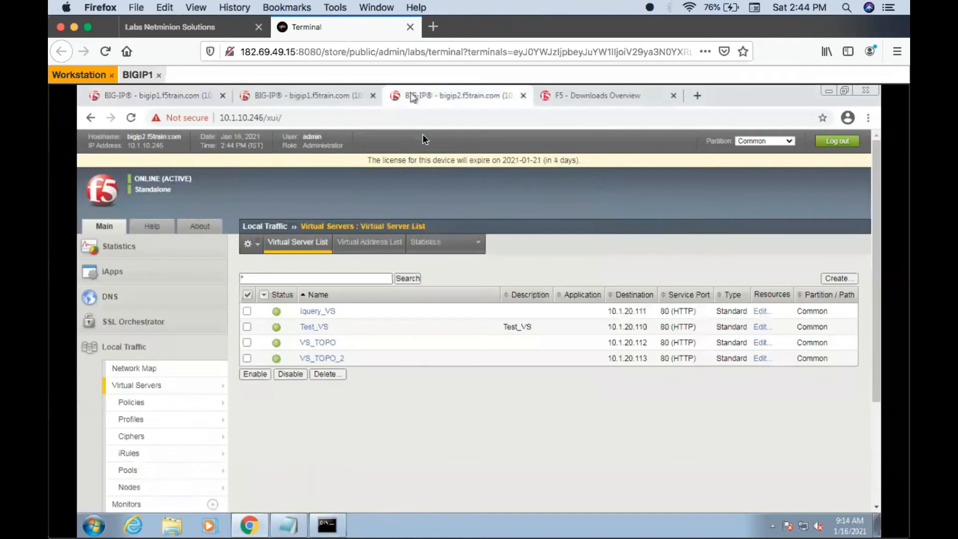
click(246, 327)
click(281, 375)
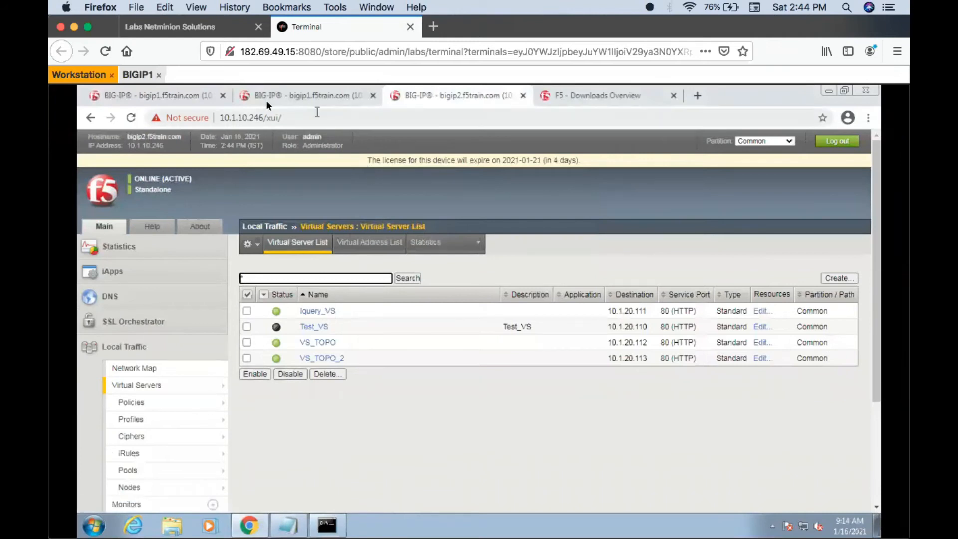
click(178, 97)
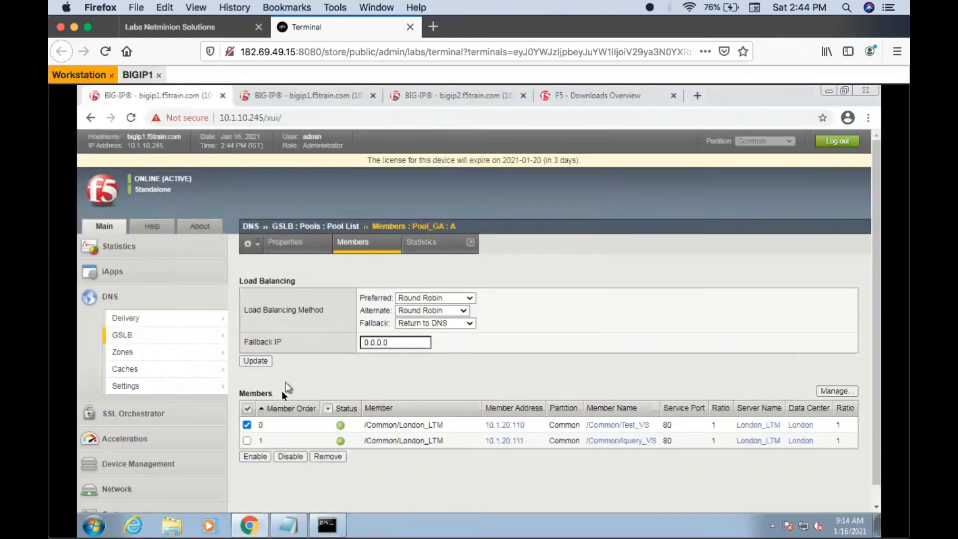
click(299, 456)
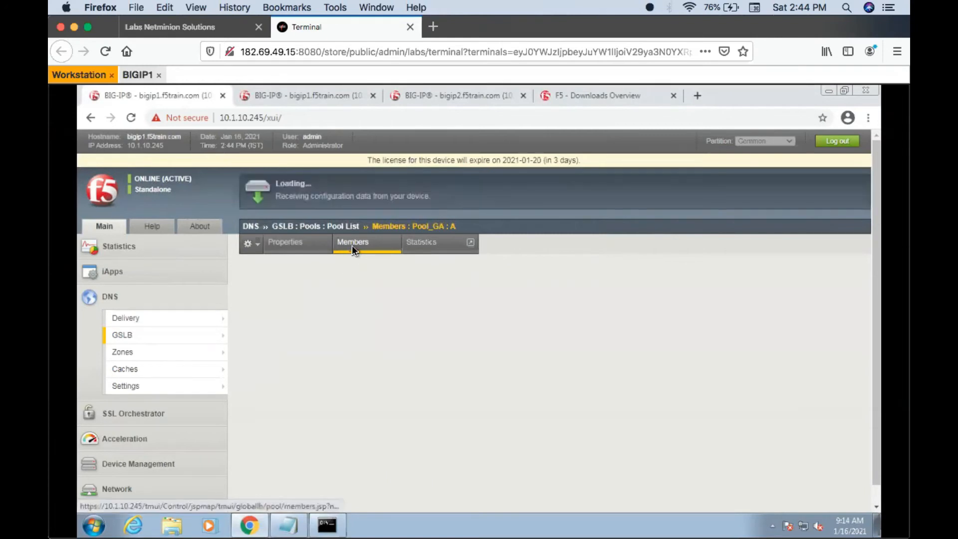
- Query test.wip.com repeatedly in the nslookup command window with Test_VS disabled, and return to the browser
click(331, 535)
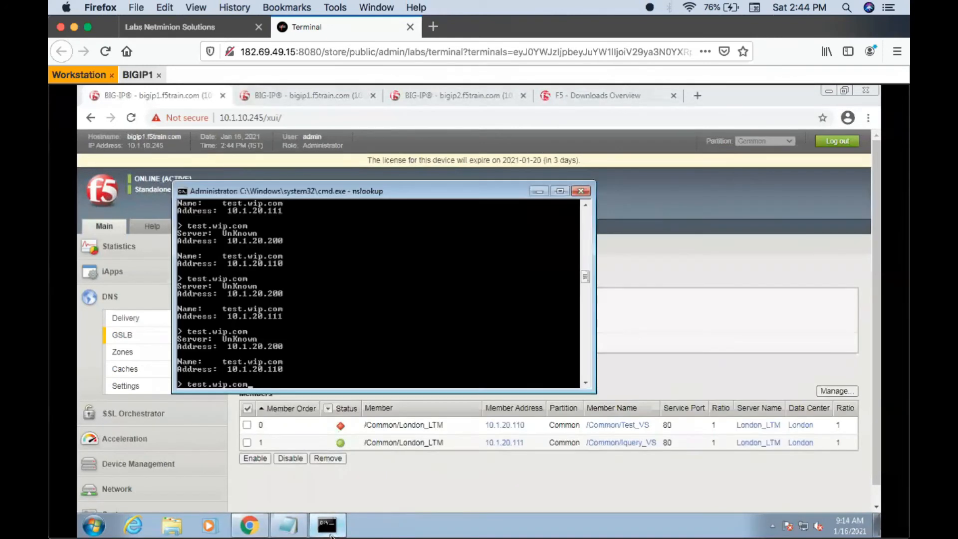
key(Return)
key(Up)
key(Return)
key(Up)
key(Return)
key(Up)
key(Return)
key(Up)
key(Return)
key(Up)
key(Return)
key(Up)
key(Return)
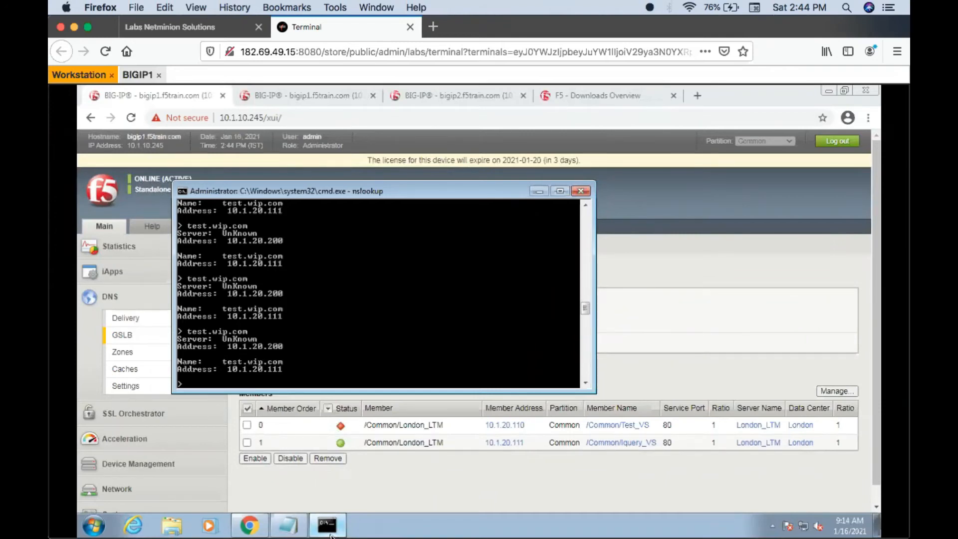
key(Up)
key(Return)
key(Up)
key(Return)
key(Up)
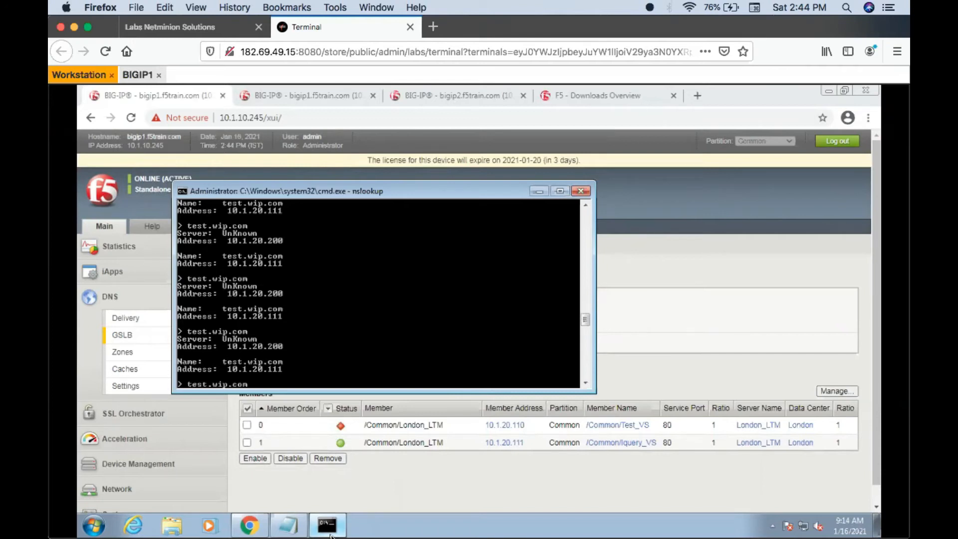
key(Escape)
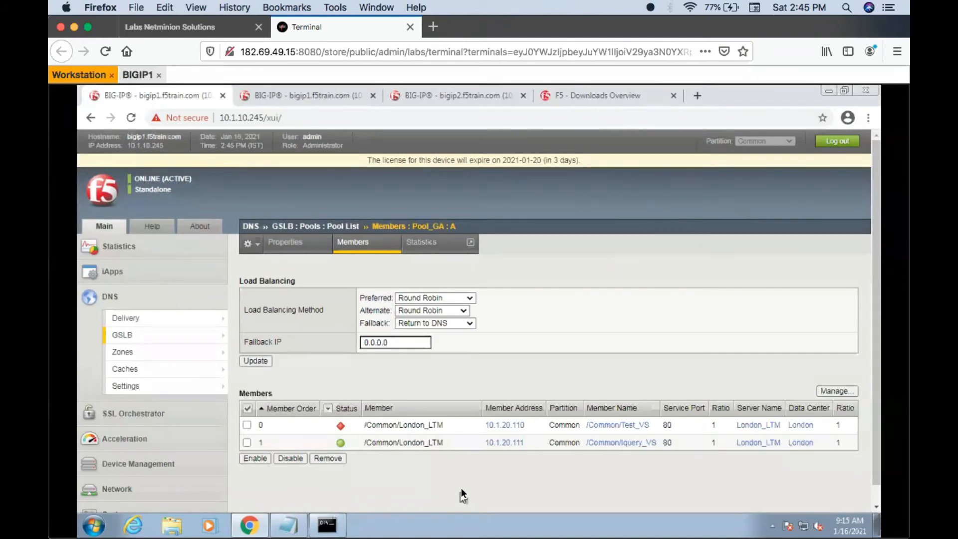
- Refresh the Pool_GA members page and review its preferred load balancing method options without changing the selection
click(358, 241)
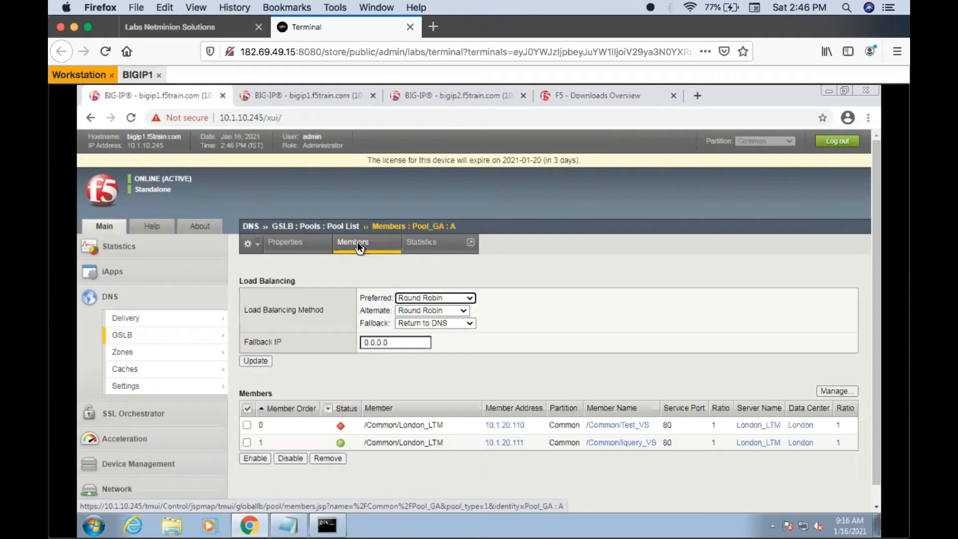
click(467, 299)
click(372, 468)
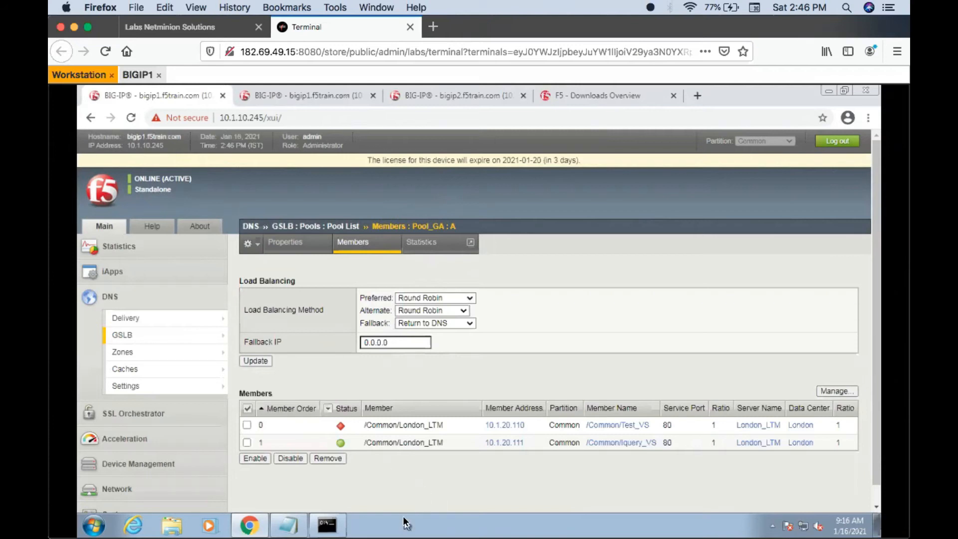
- Enable virtual server Test_VS in the Local Traffic virtual server list on bigip2
click(409, 97)
click(246, 327)
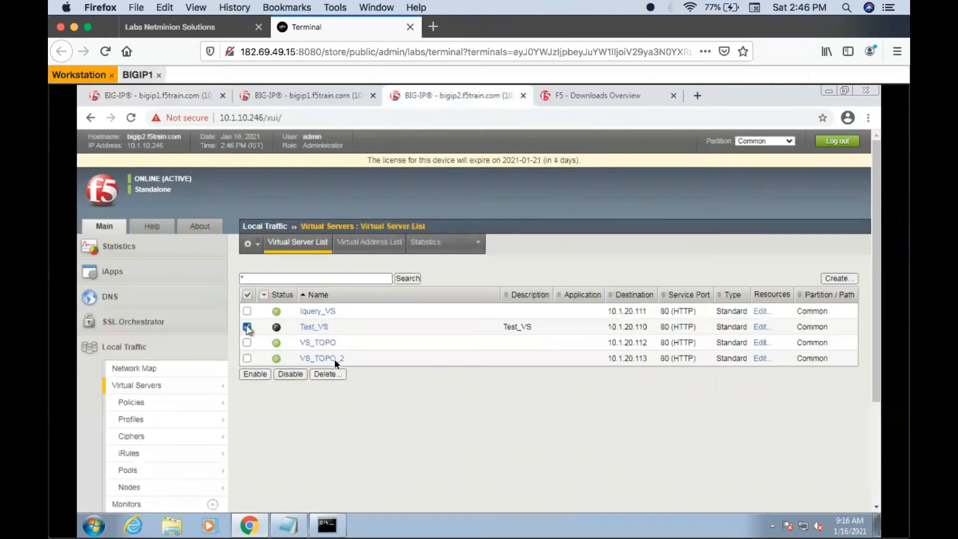
click(259, 373)
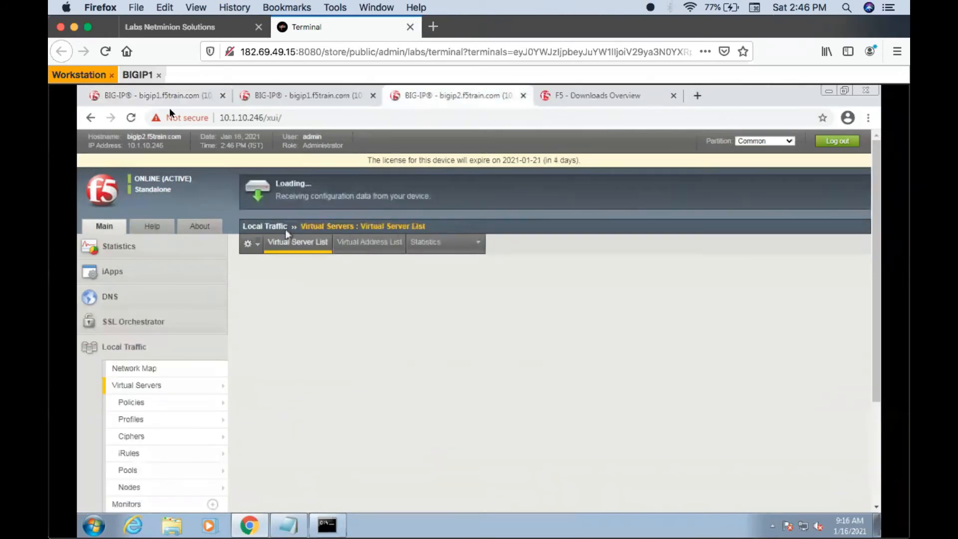
- Switch to the bigip1 session and refresh Pool_GA's members page to check the member status
click(160, 95)
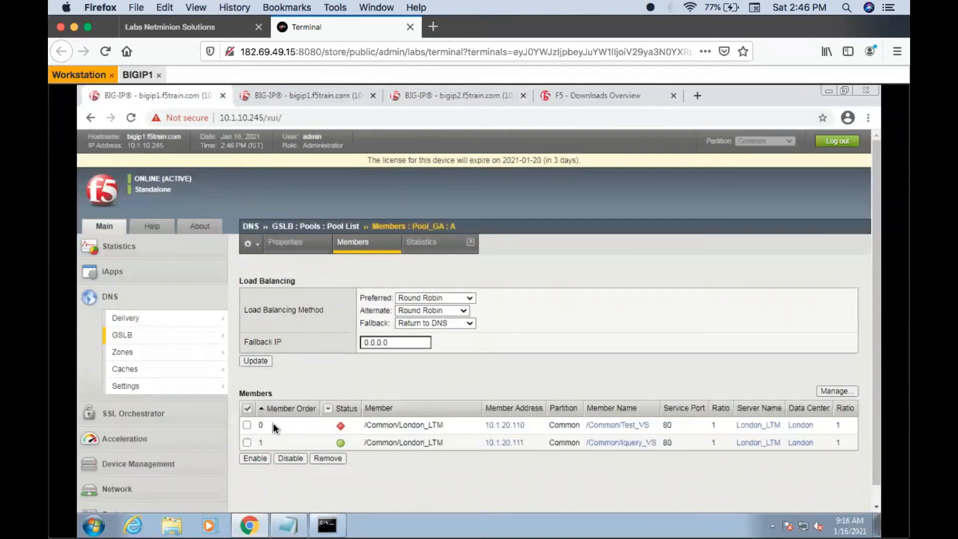
click(363, 246)
click(362, 244)
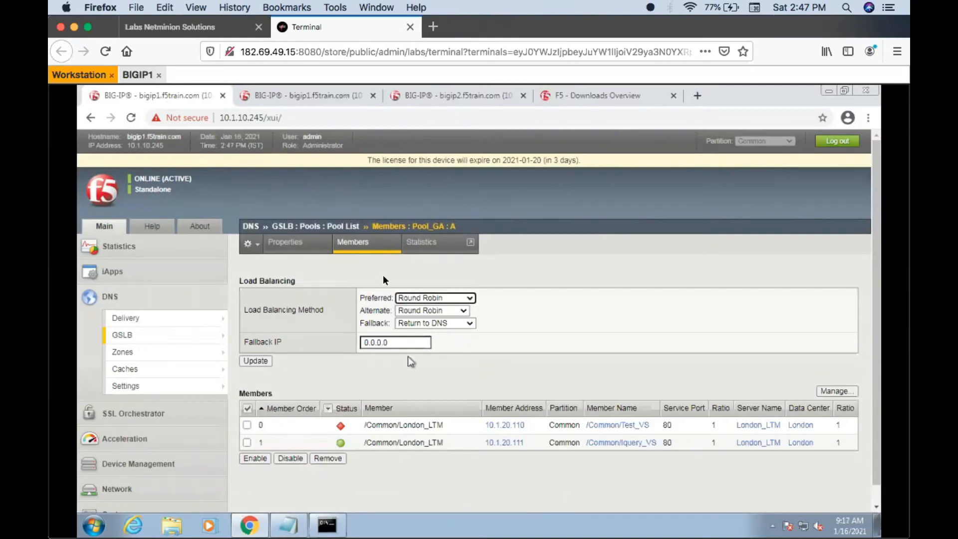
- Move Pool_GA2 above Pool_GA in the pool order of wide IP test.wip.com and save the change
click(315, 228)
mouse_move(182, 337)
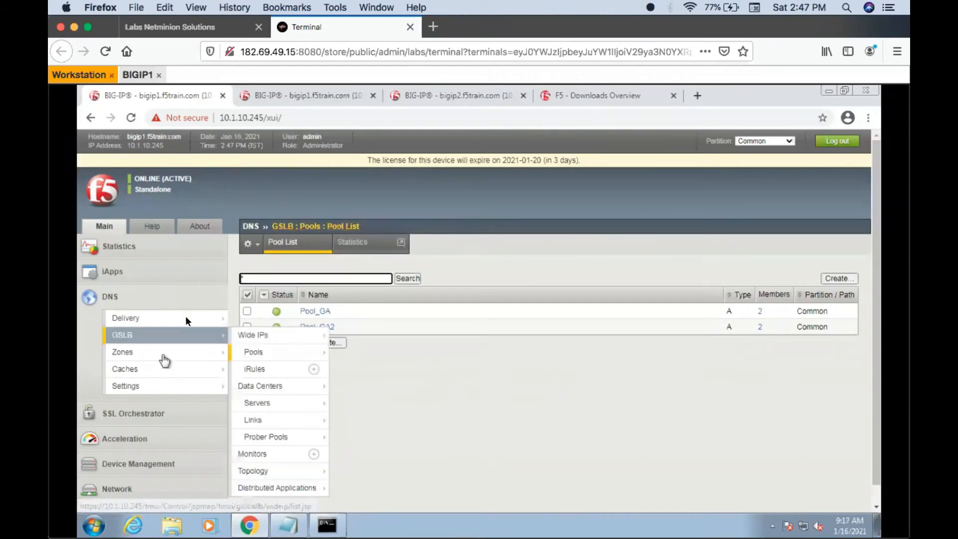
click(258, 337)
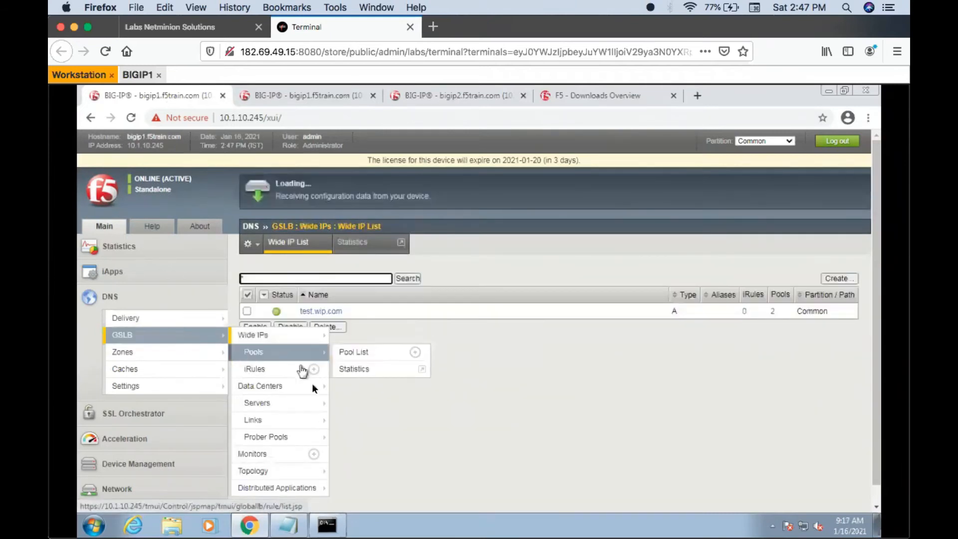
click(334, 311)
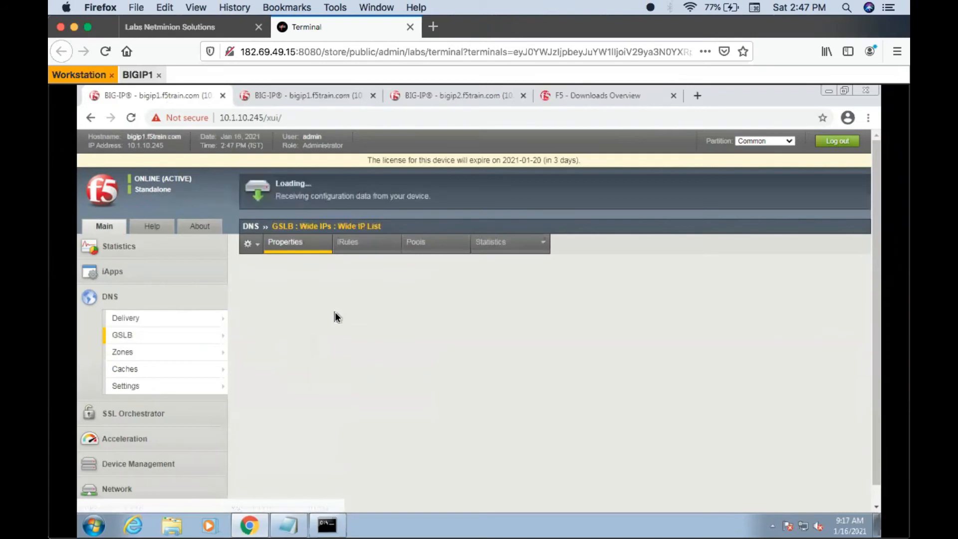
click(434, 242)
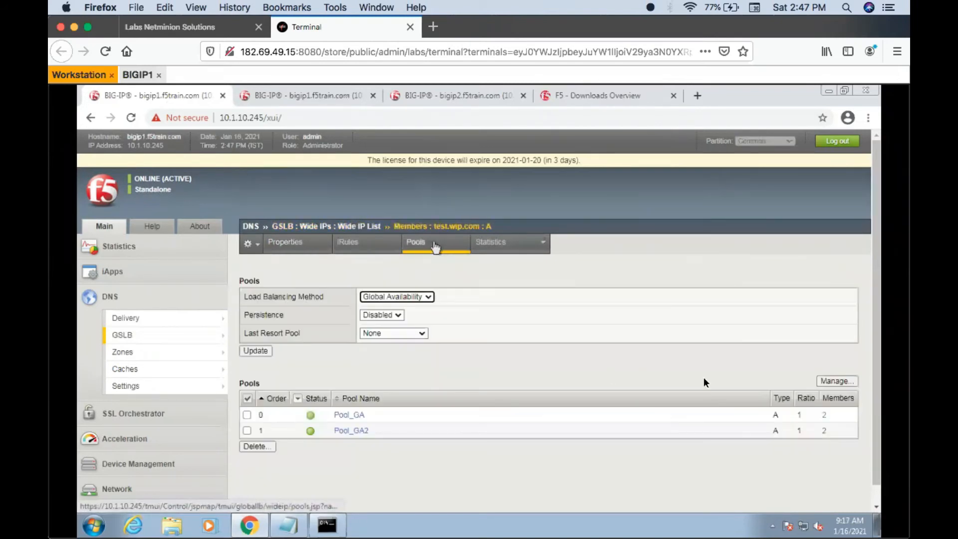
click(834, 381)
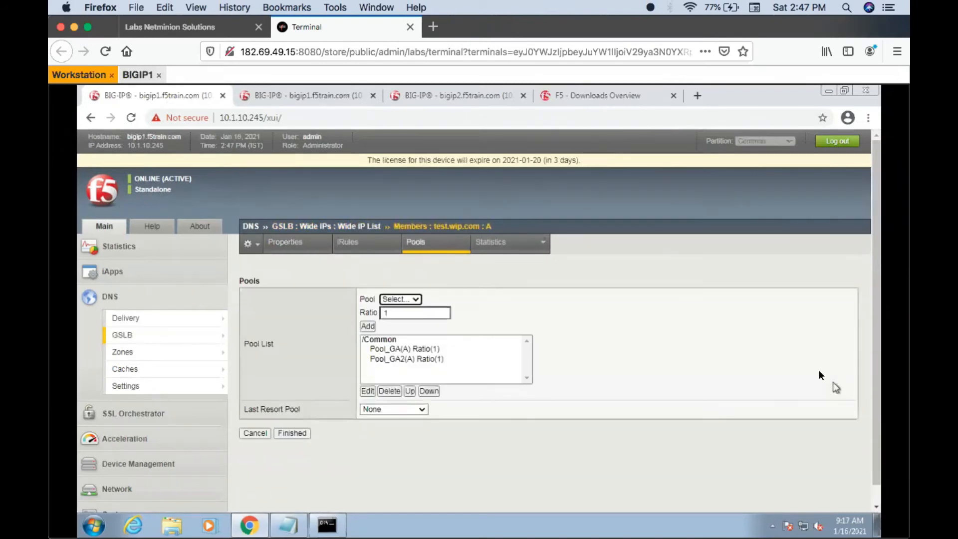
click(403, 349)
click(411, 360)
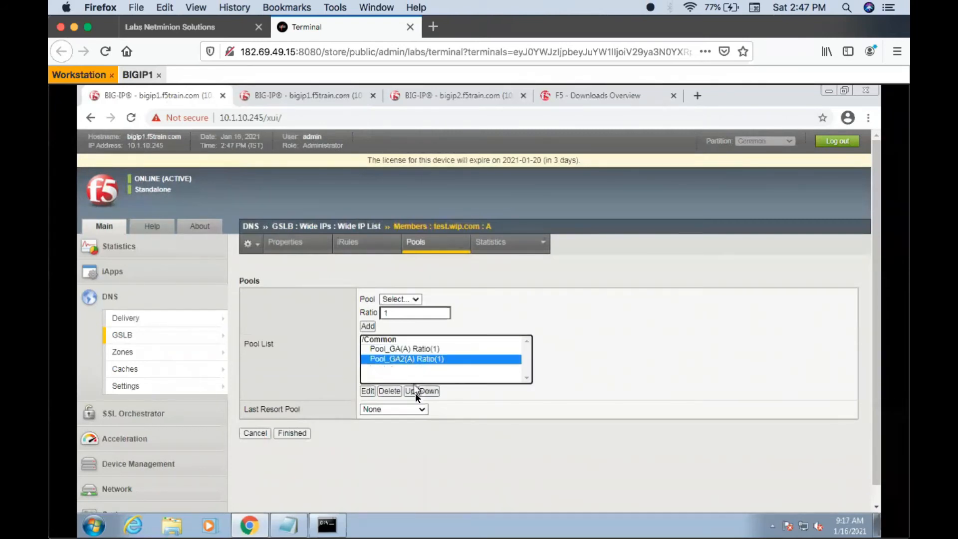
click(410, 390)
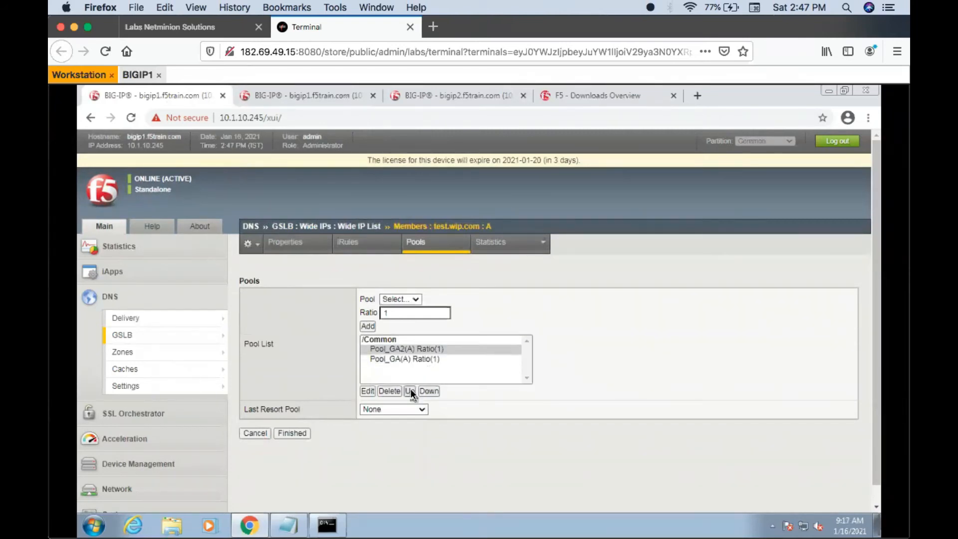
click(295, 434)
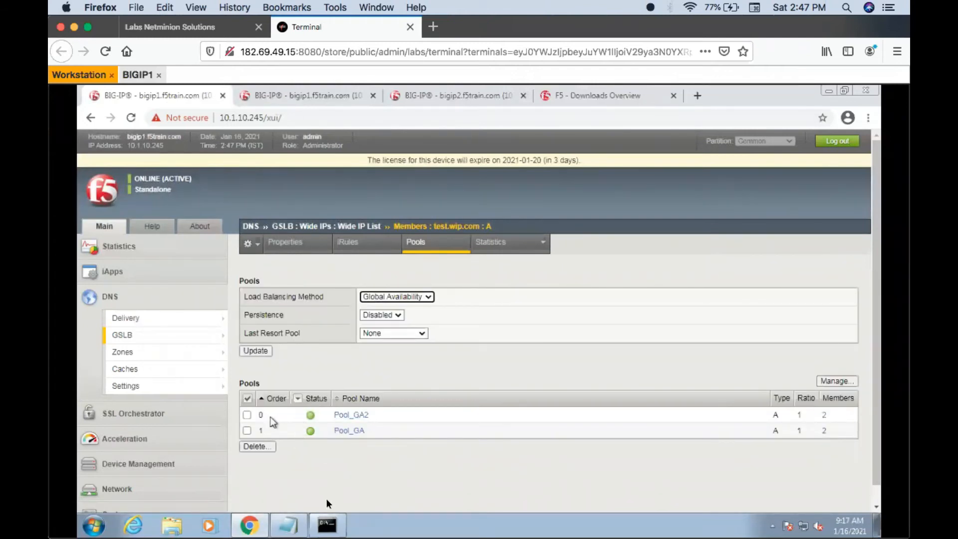
- Query test.wip.com repeatedly in the nslookup window with Pool_GA2 first in the pool order, and return to the browser
click(328, 528)
key(Up)
key(Return)
key(Up)
key(Return)
key(Up)
key(Return)
key(Up)
key(Return)
key(Up)
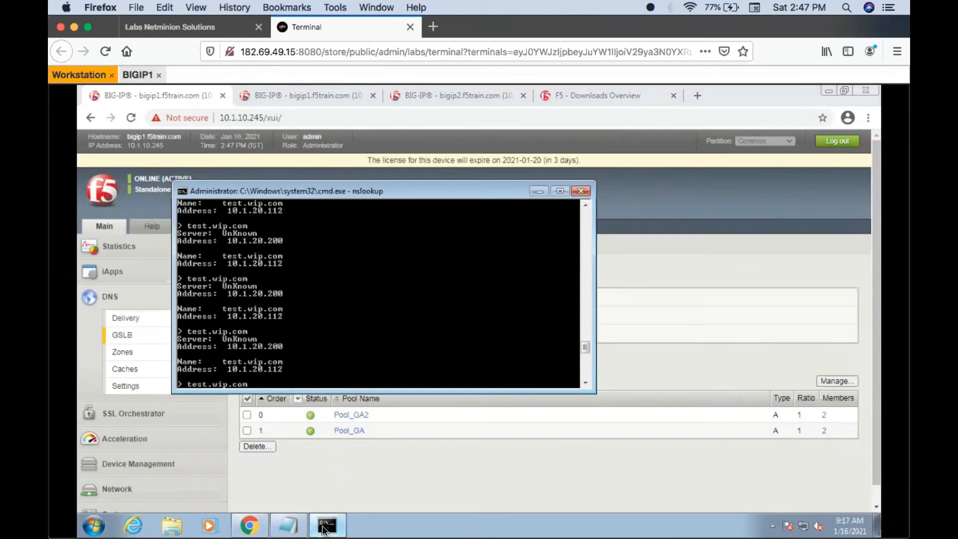
click(369, 459)
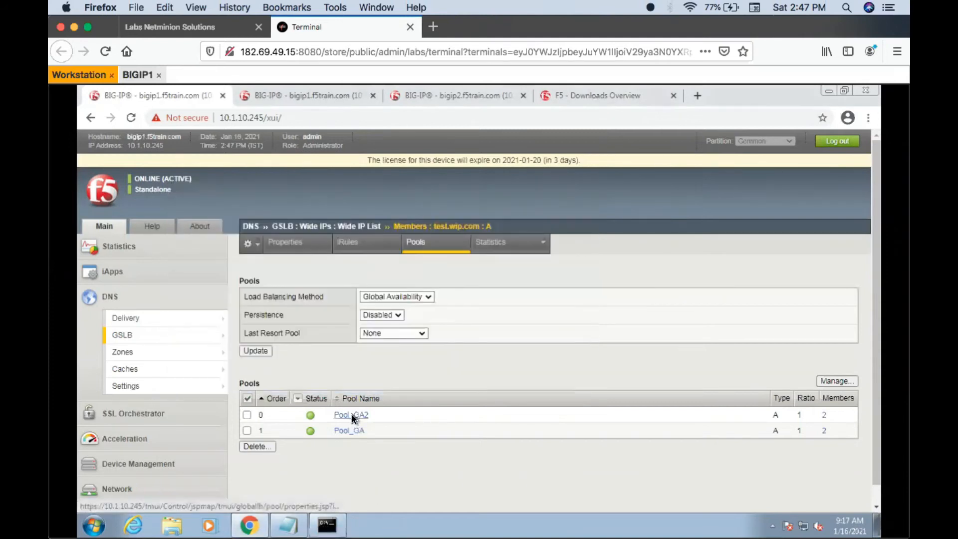
- Review Pool_GA2's load balancing method and members, and query test.wip.com twice more in nslookup before returning to the browser
click(352, 414)
click(373, 247)
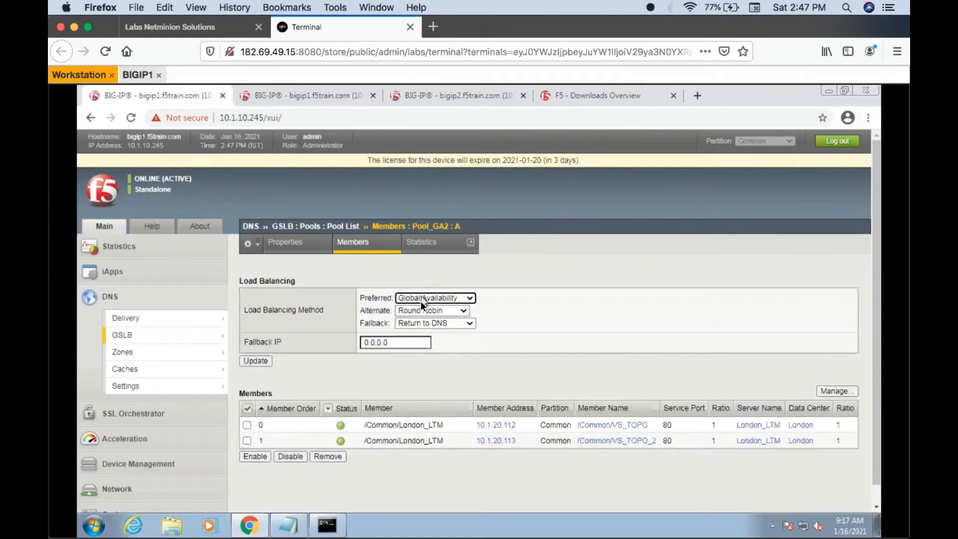
click(327, 528)
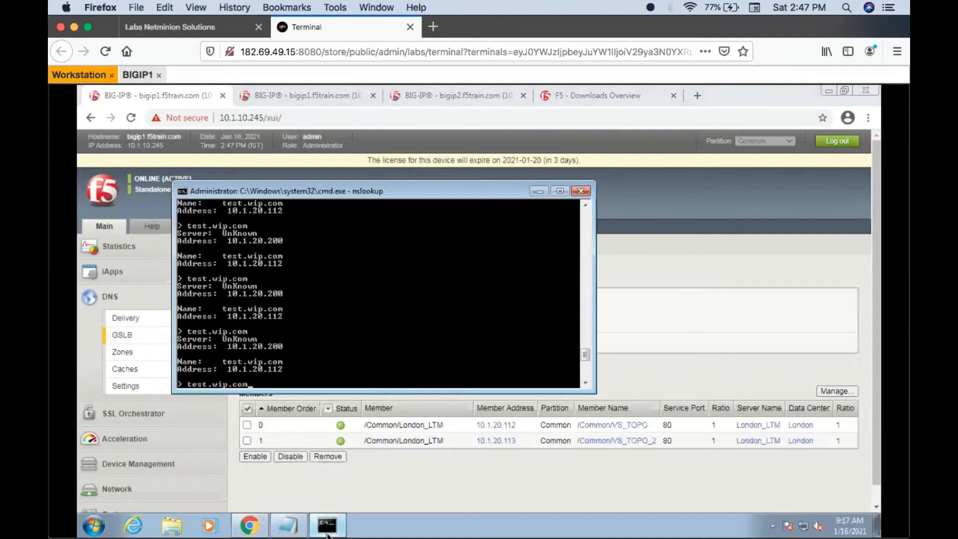
key(Return)
key(Up)
key(Return)
click(678, 345)
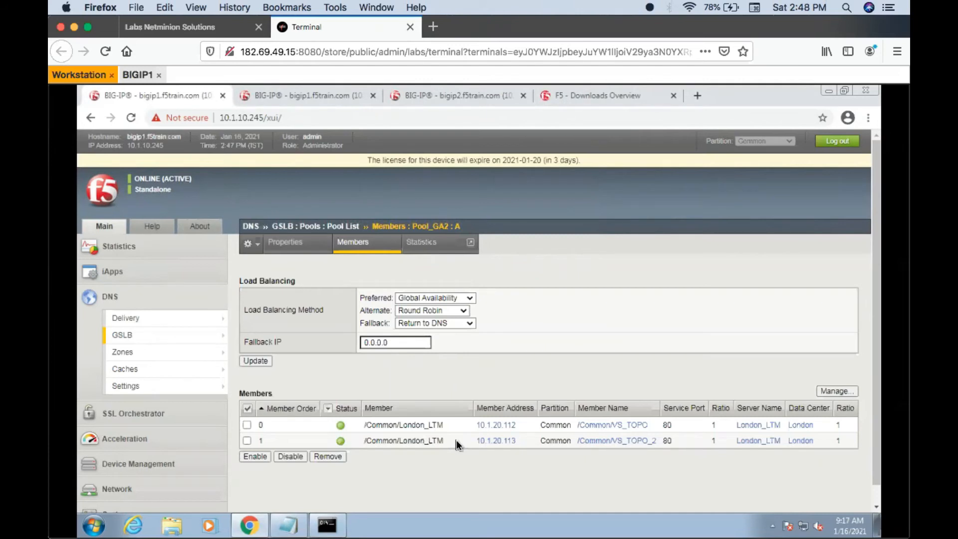
- Review the pool order of wide IP test.wip.com and the address of the first member in Pool_GA2
mouse_move(182, 334)
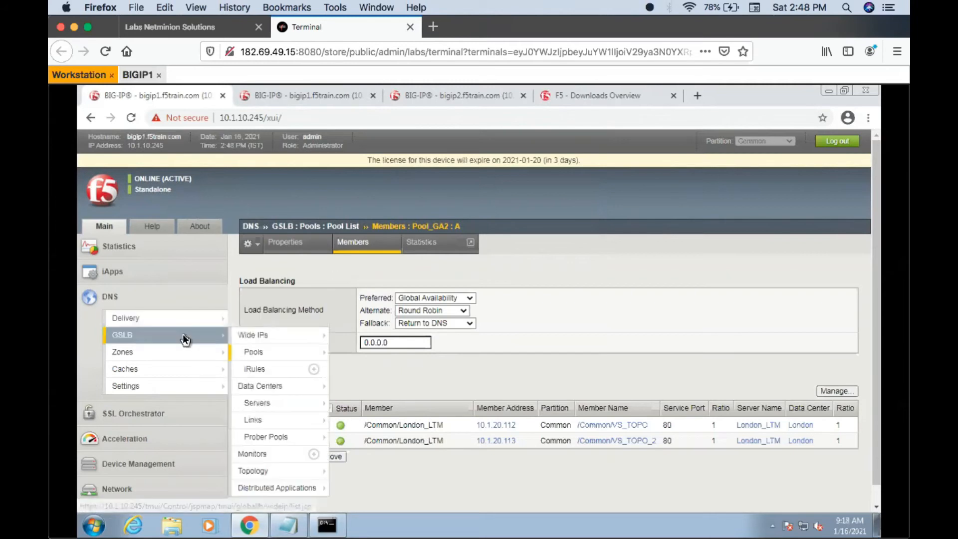
click(246, 334)
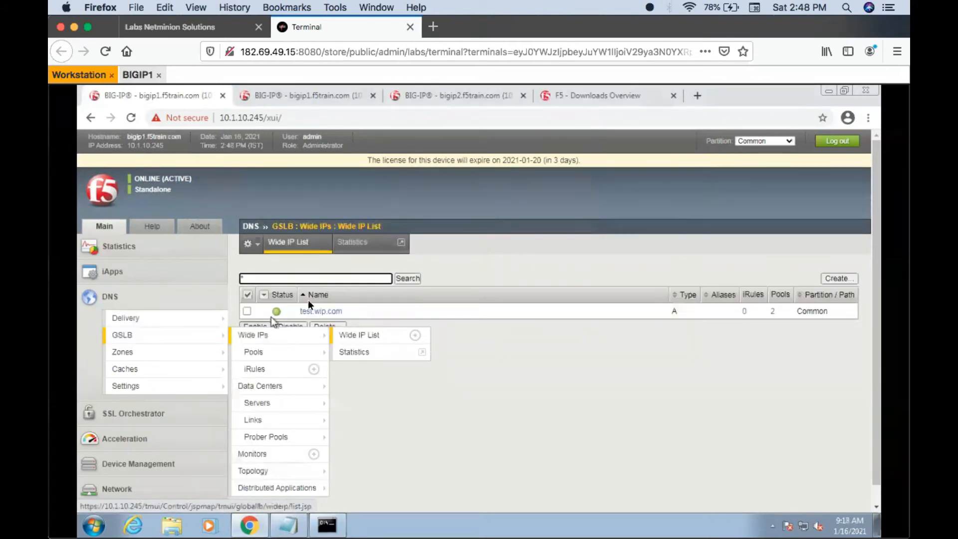
click(305, 311)
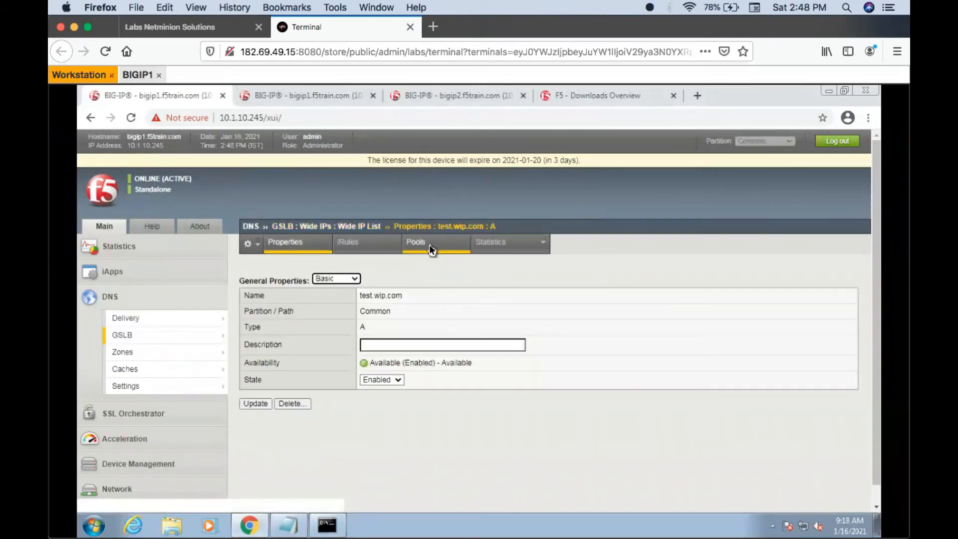
click(429, 245)
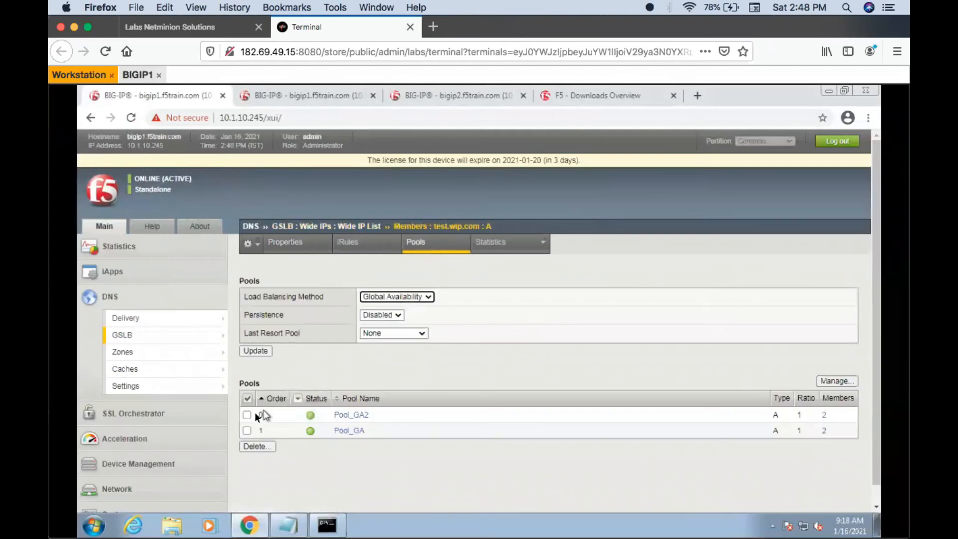
drag(382, 411, 317, 415)
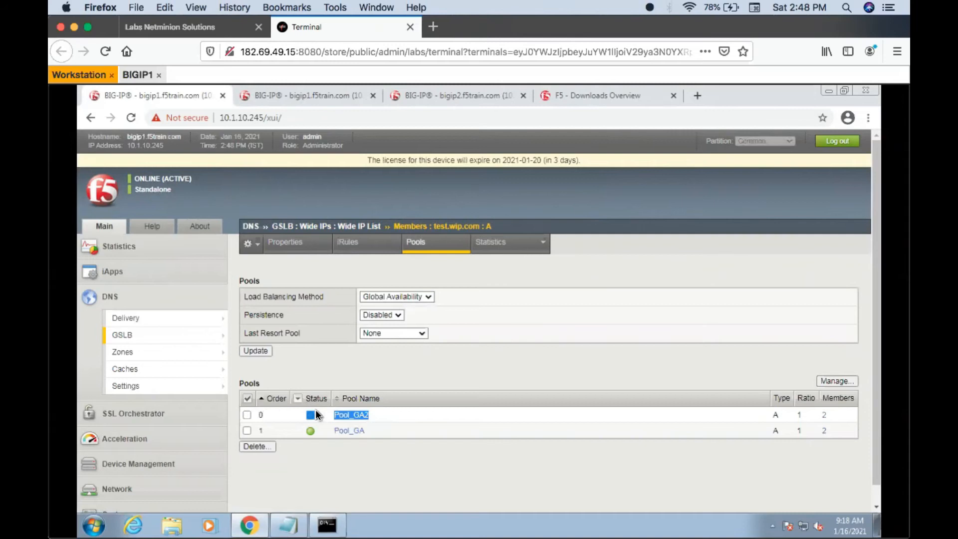
click(350, 415)
click(376, 244)
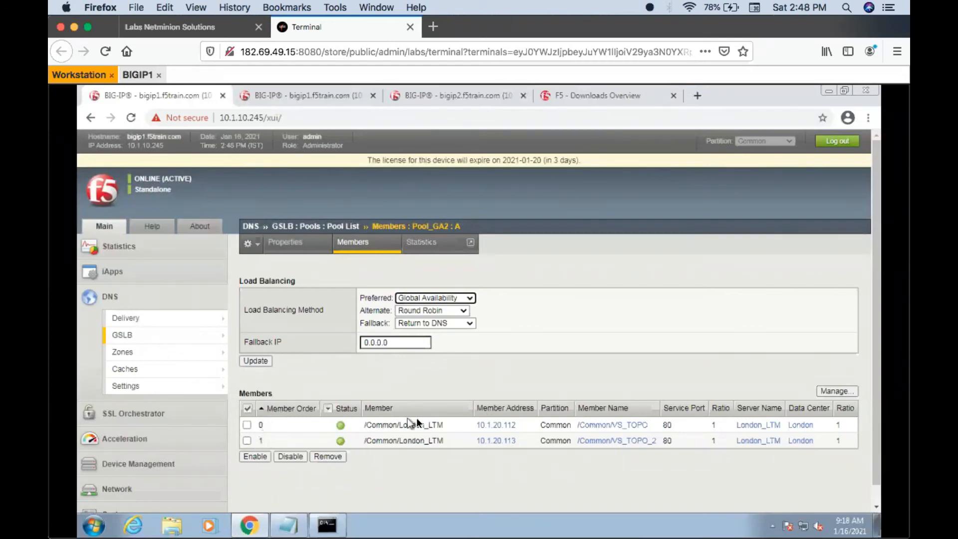
drag(523, 424, 462, 425)
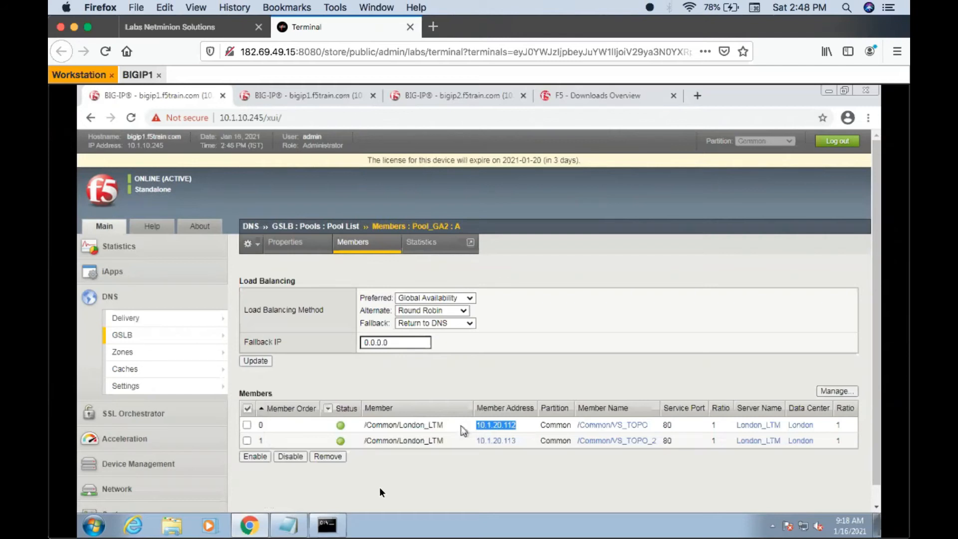
- Compare the test.wip.com answers in the nslookup window with Pool_GA2's first member, and return to its members page
click(329, 526)
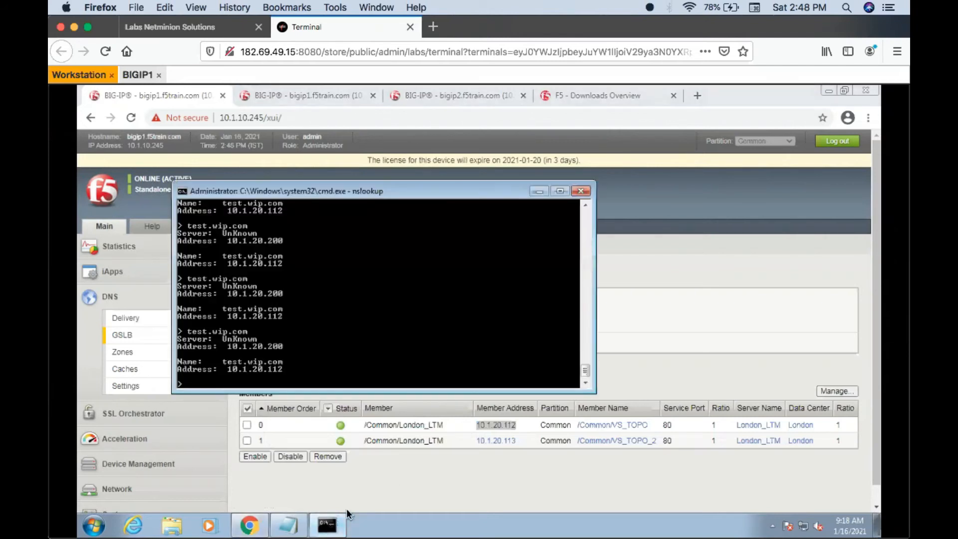
key(Up)
key(Escape)
click(381, 460)
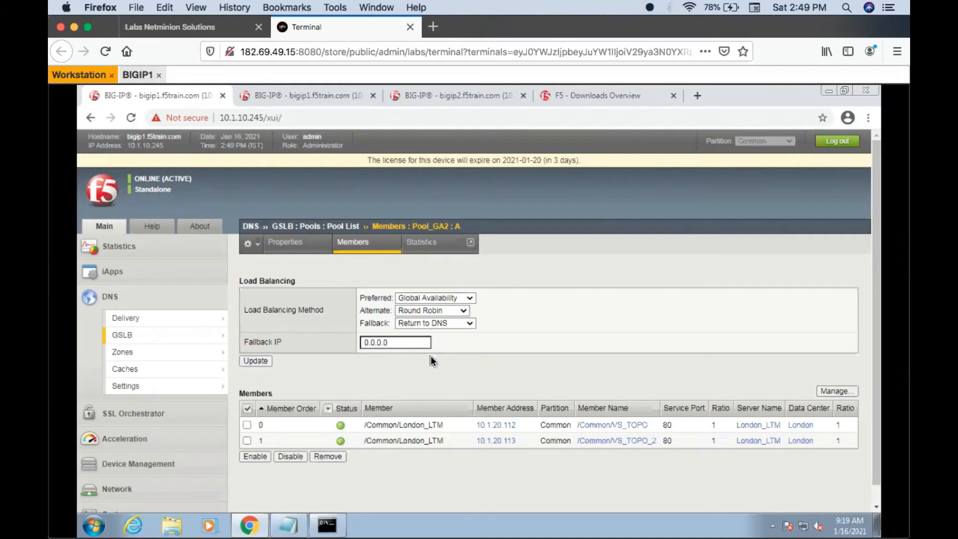
- Glance at the nslookup window, and disable virtual servers Iquery_VS and Test_VS on bigip2
click(327, 524)
click(617, 312)
click(439, 96)
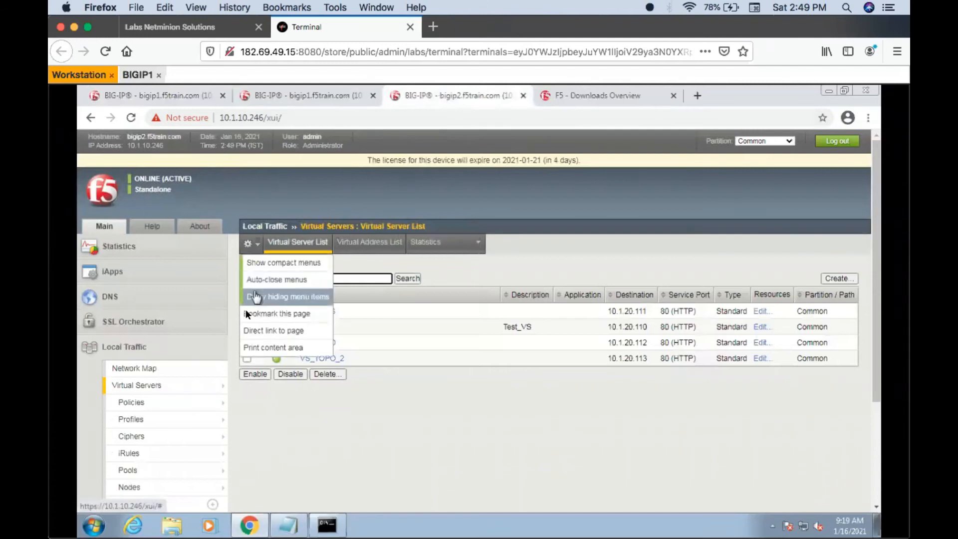
click(348, 395)
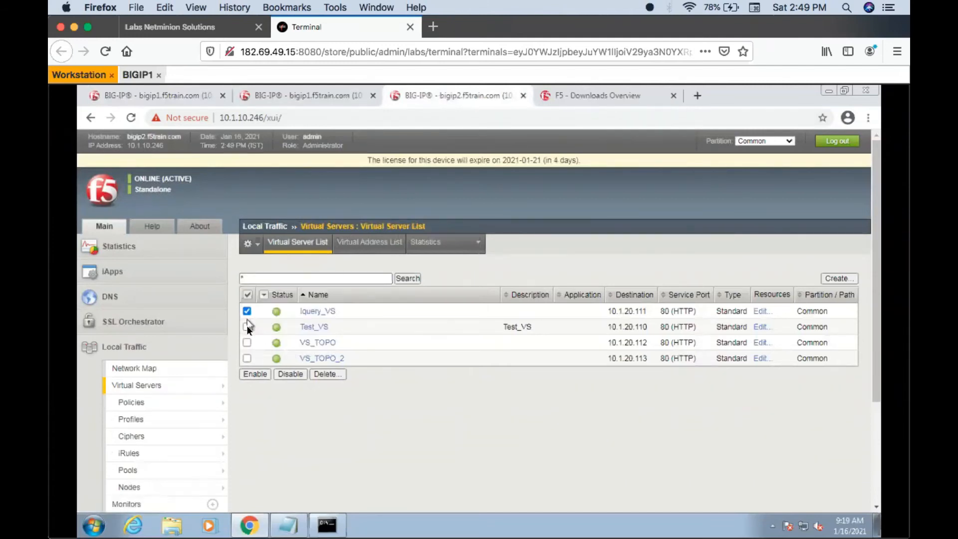
click(280, 373)
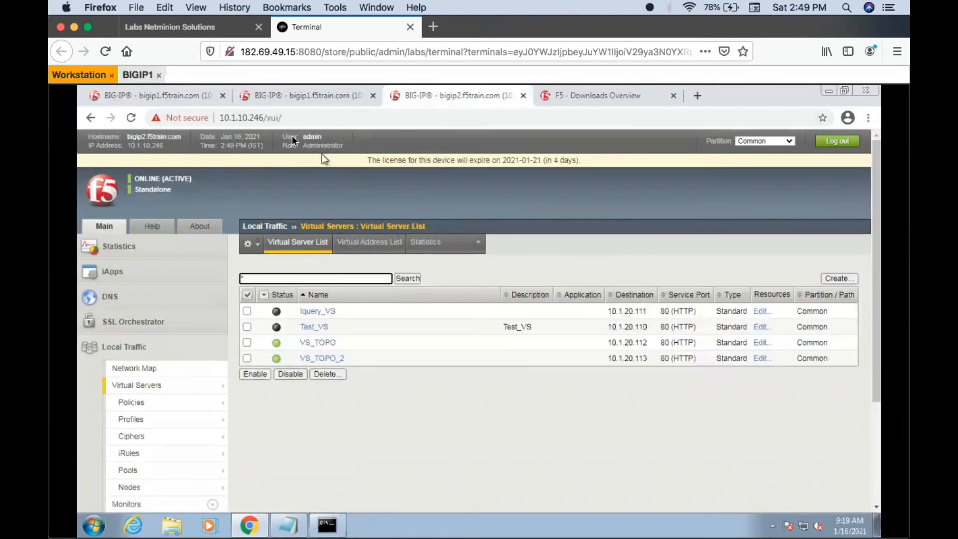
- Return to bigip1 and review the order and status of the pools assigned to wide IP test.wip.com
click(180, 98)
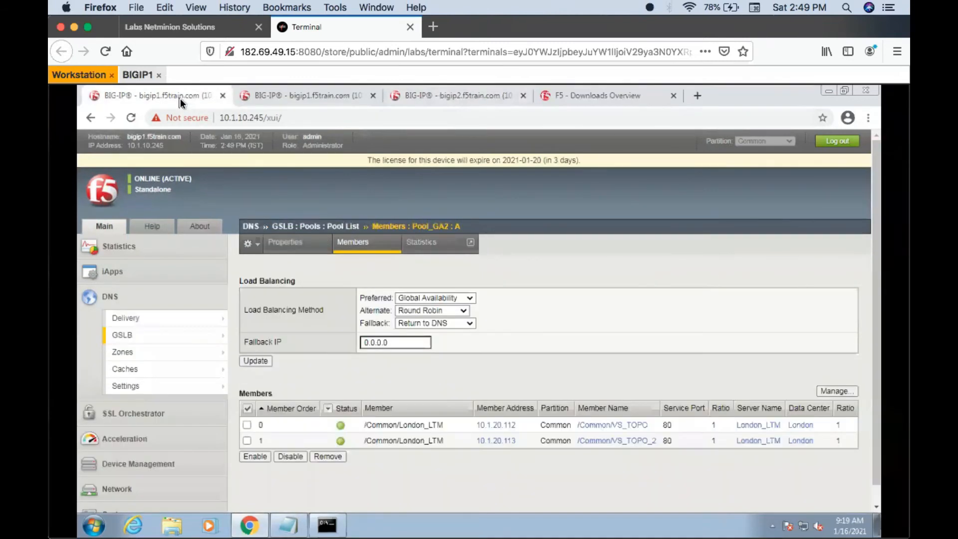
click(352, 245)
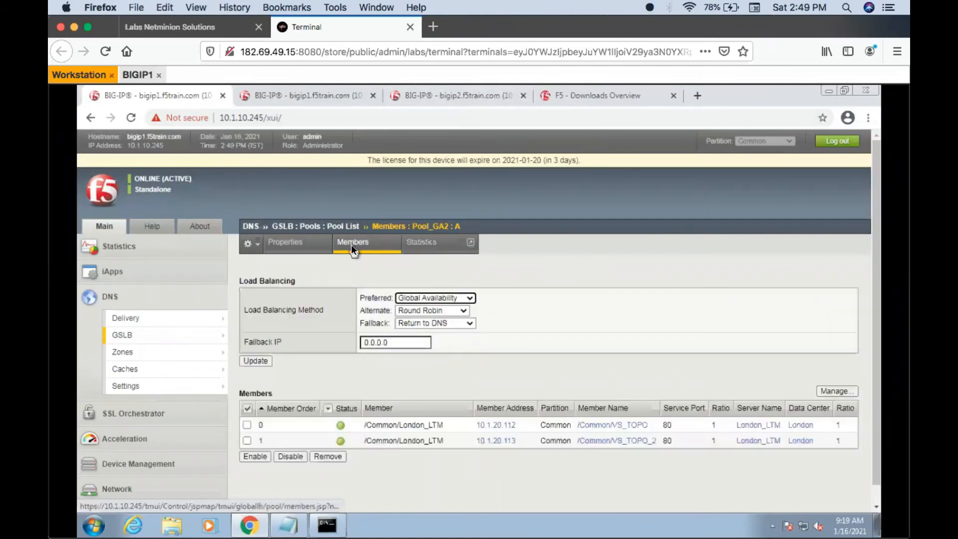
mouse_move(197, 336)
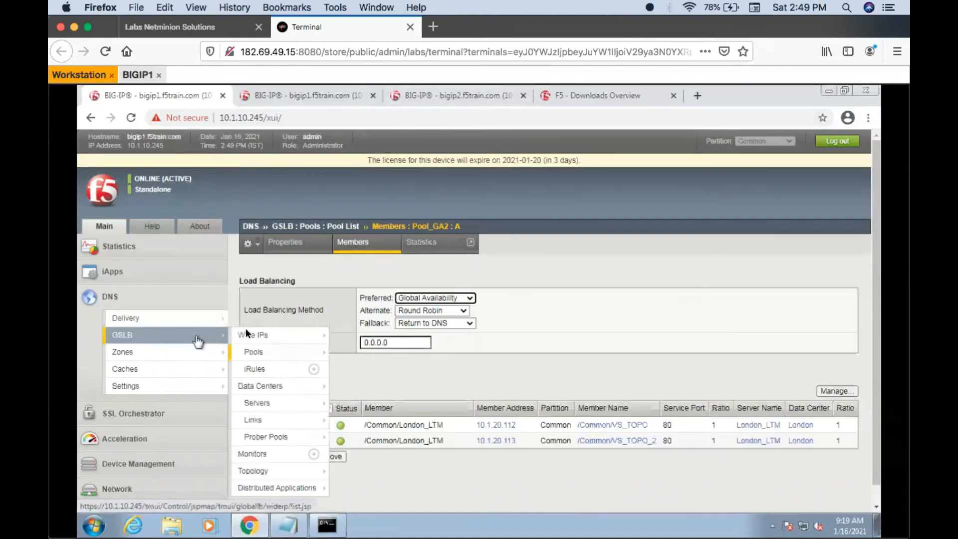
click(251, 339)
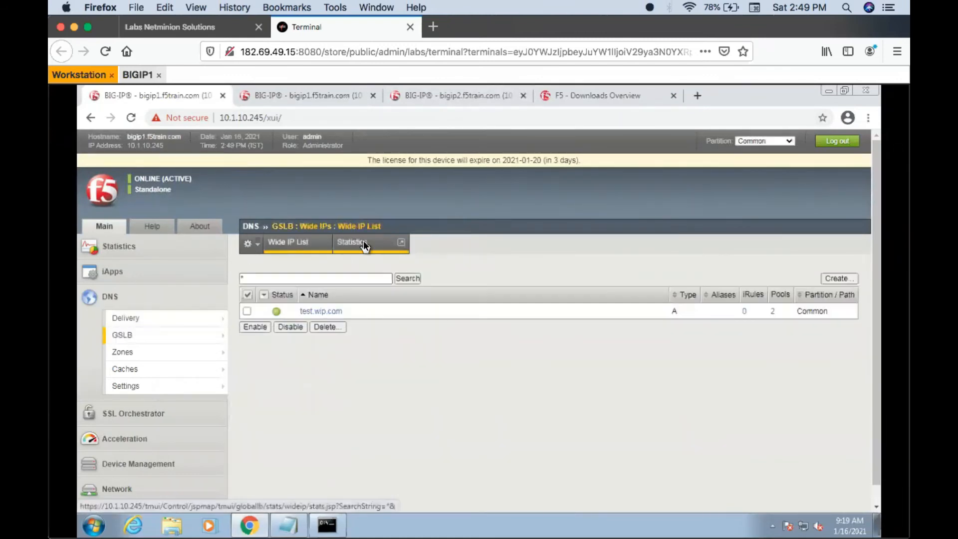
click(301, 244)
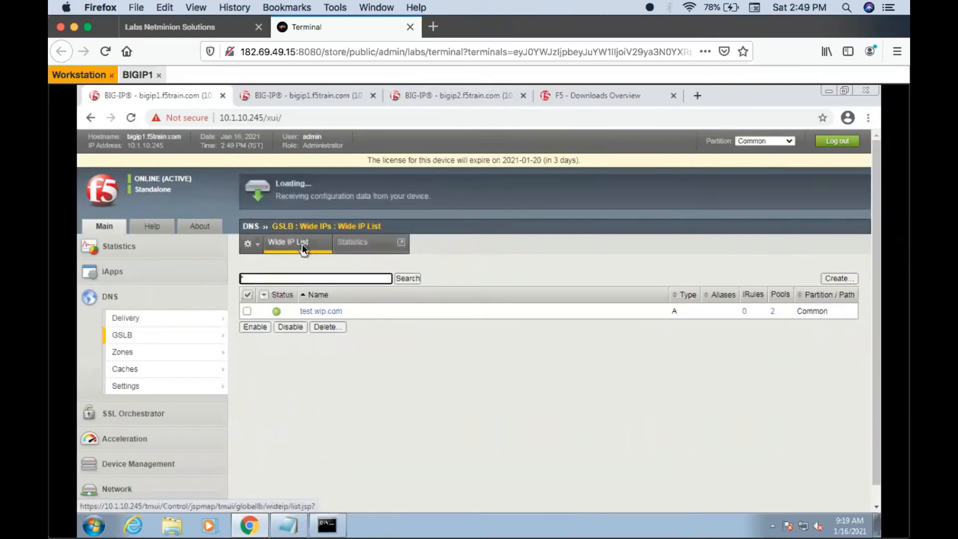
click(330, 313)
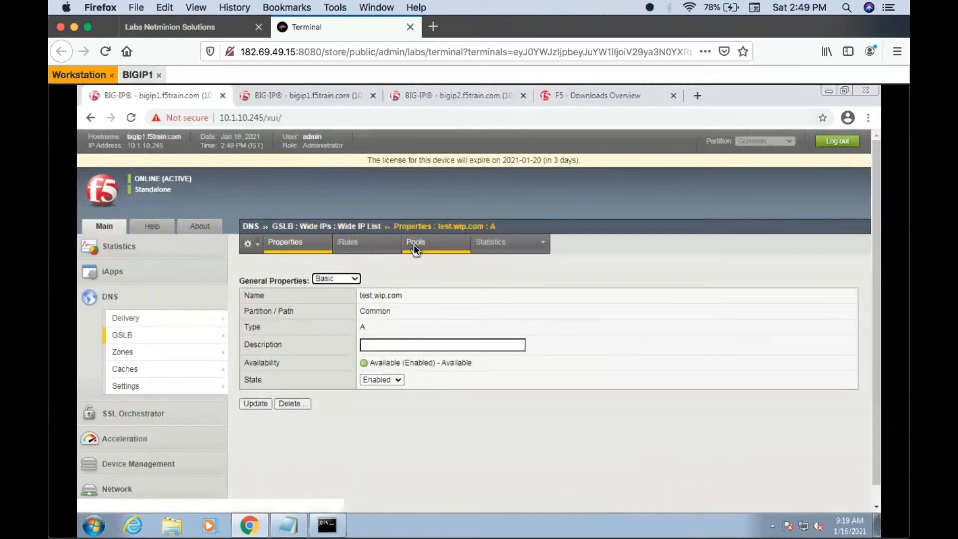
click(414, 245)
click(419, 243)
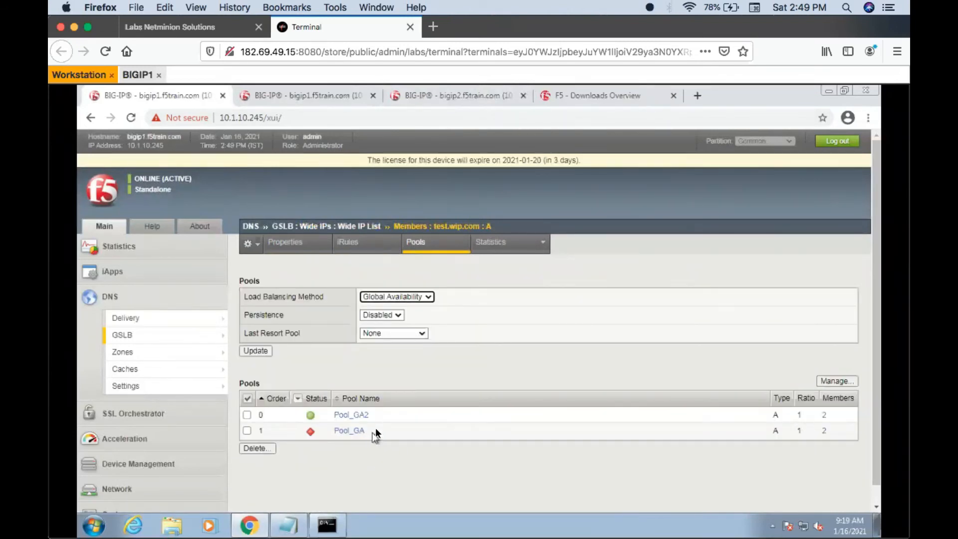
drag(370, 414, 330, 414)
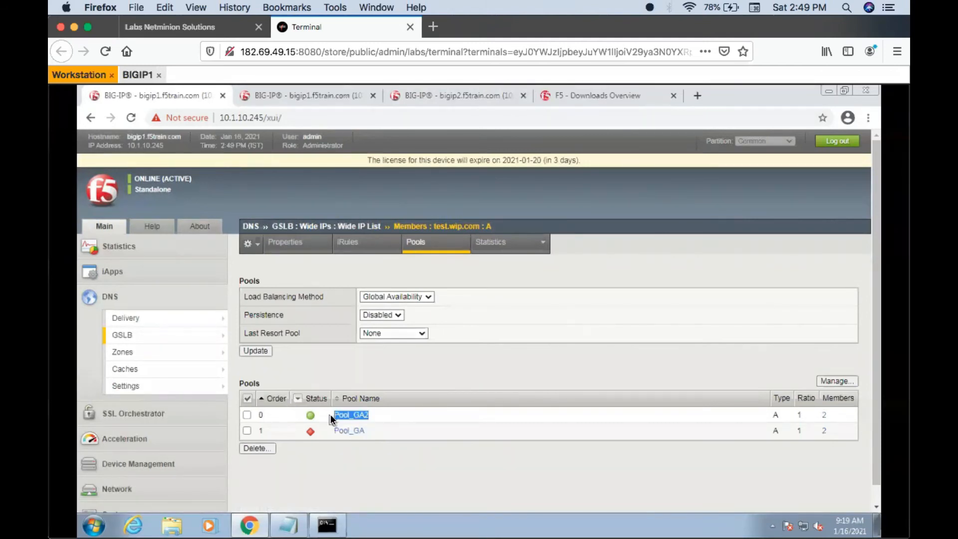
- Query test.wip.com several times in the nslookup window with Iquery_VS and Test_VS disabled
click(323, 526)
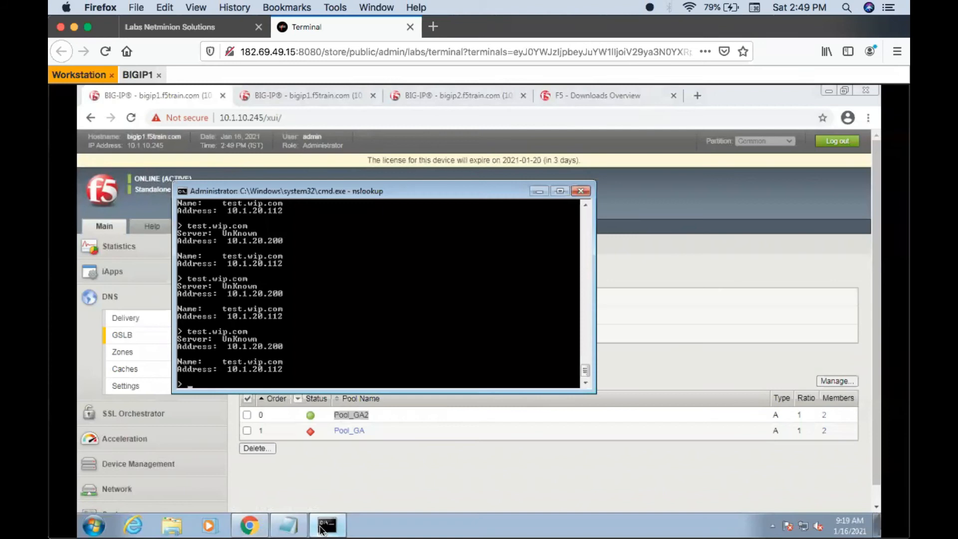
key(Up)
key(Return)
key(Up)
key(Return)
key(Up)
key(Return)
key(Up)
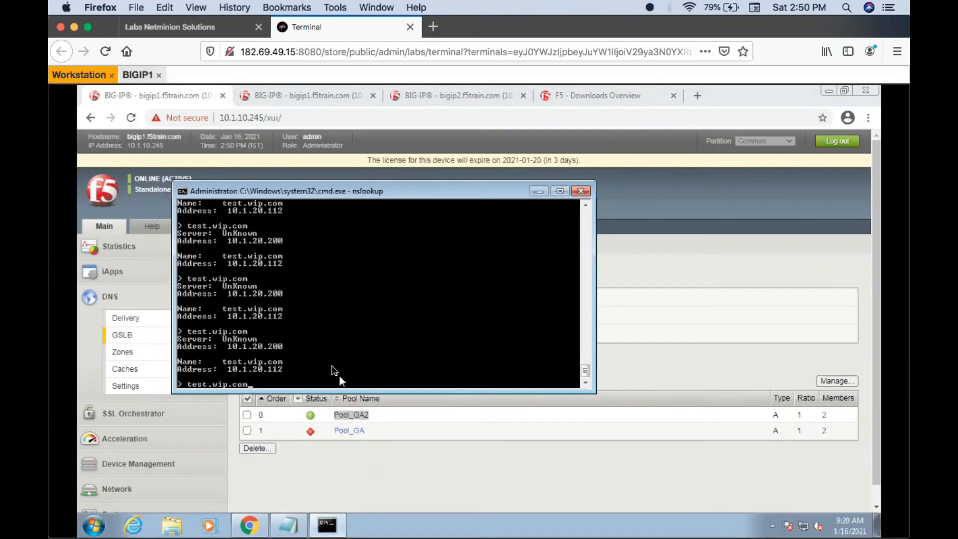
- Return to the browser and review the members of Pool_GA2
click(610, 281)
click(352, 415)
click(370, 245)
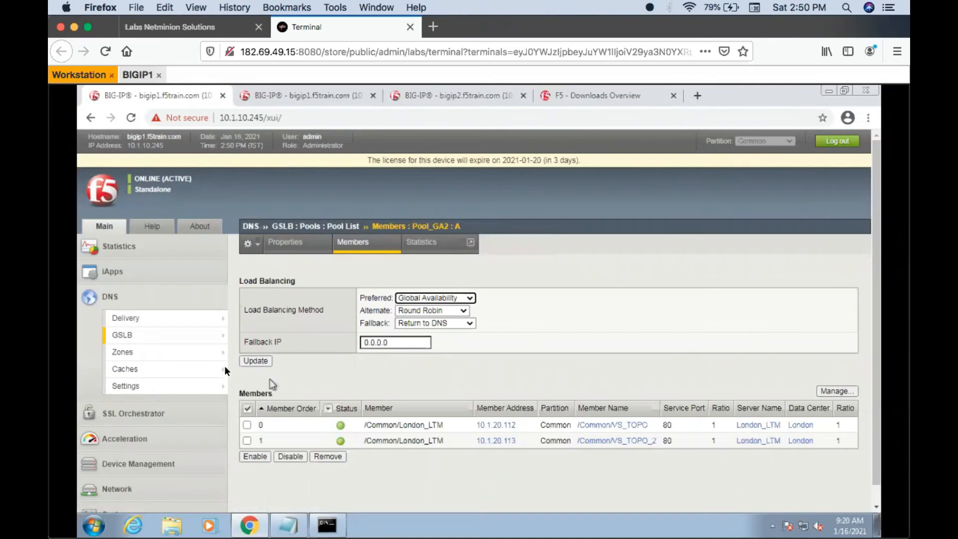
- Move Pool_GA2 below Pool_GA in the pool list of wide IP test.wip.com and save the order
mouse_move(203, 340)
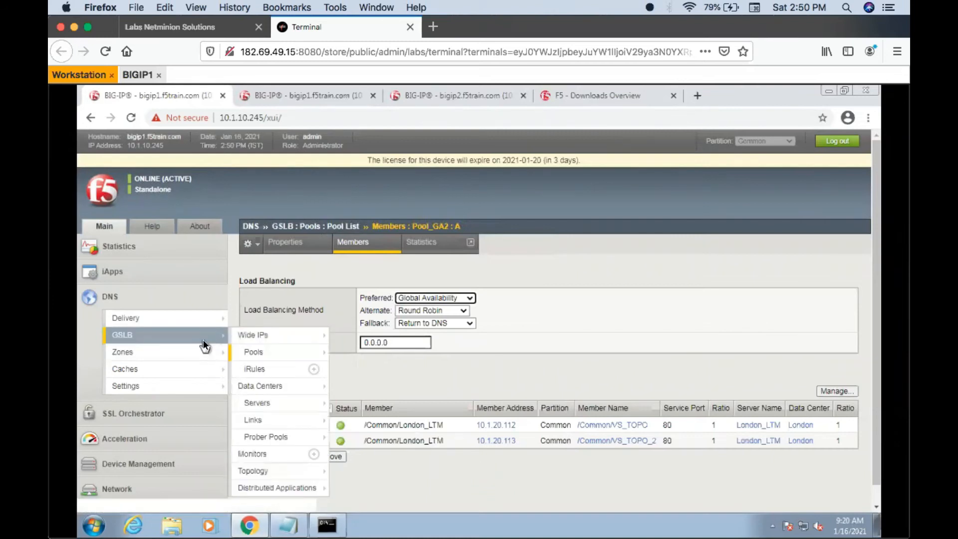
click(260, 340)
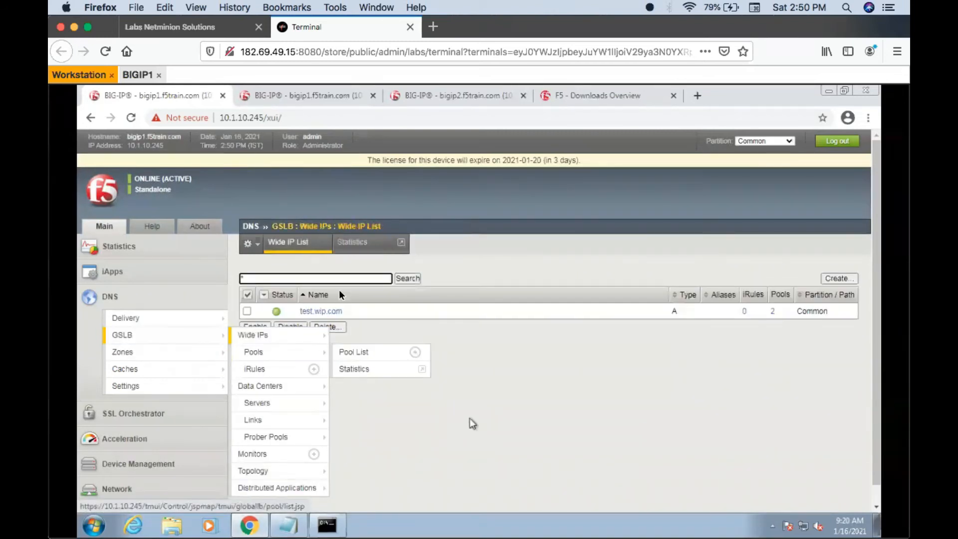
click(322, 311)
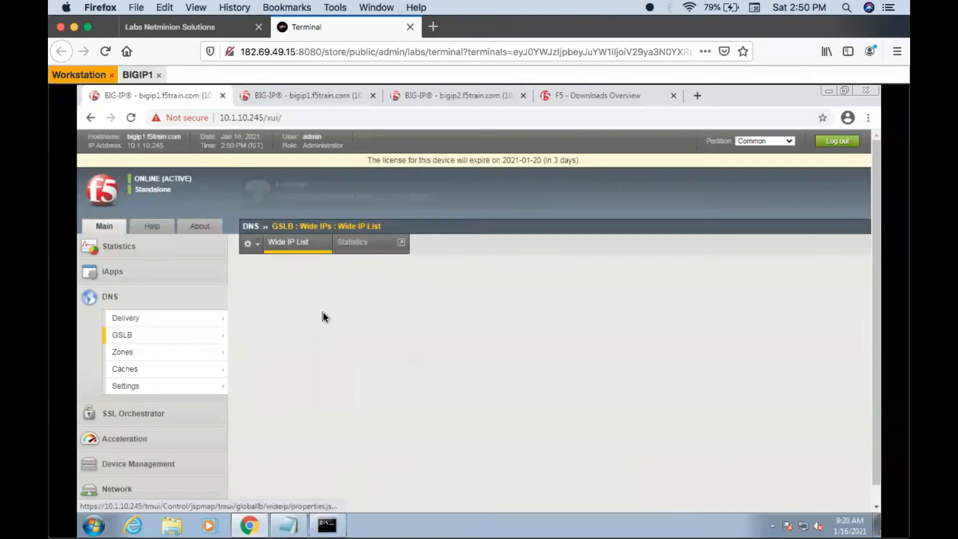
click(414, 245)
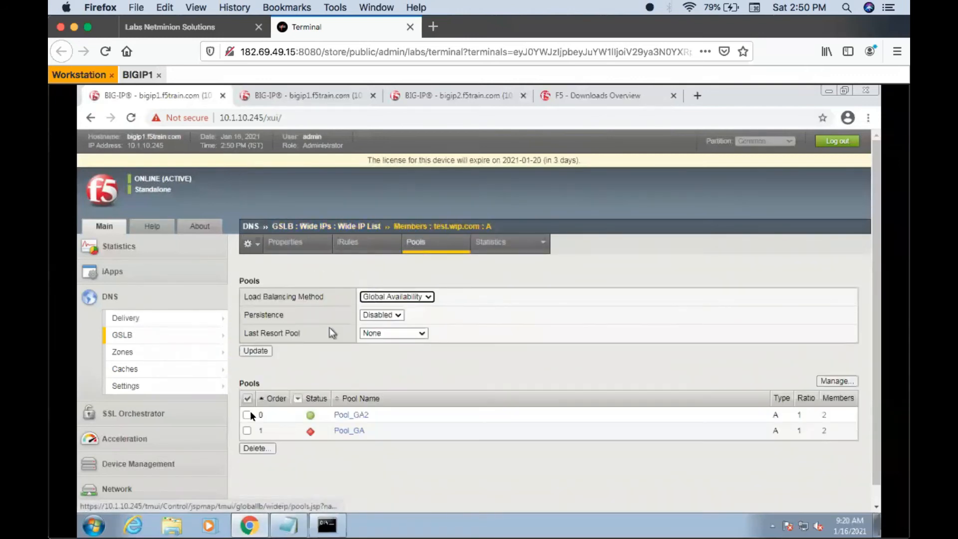
click(829, 381)
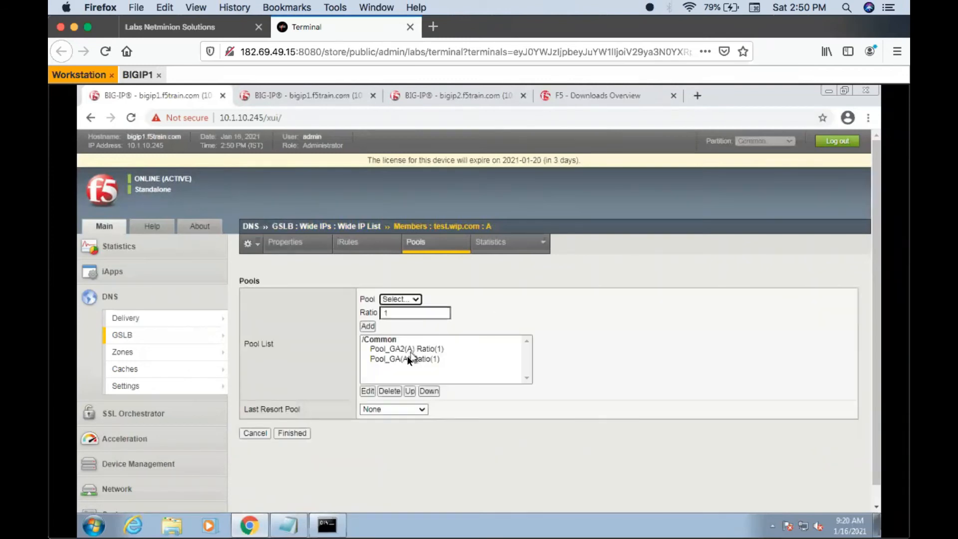
click(408, 352)
click(425, 390)
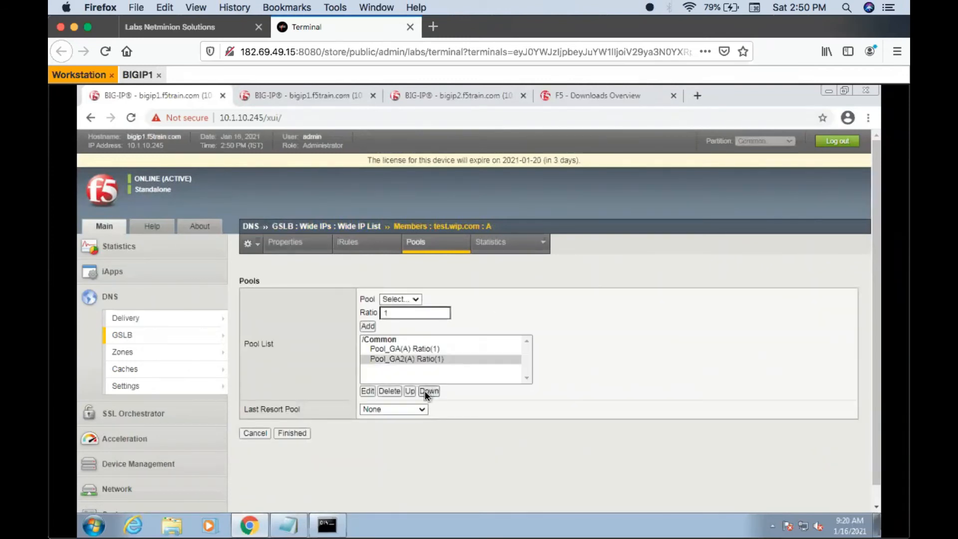
click(301, 432)
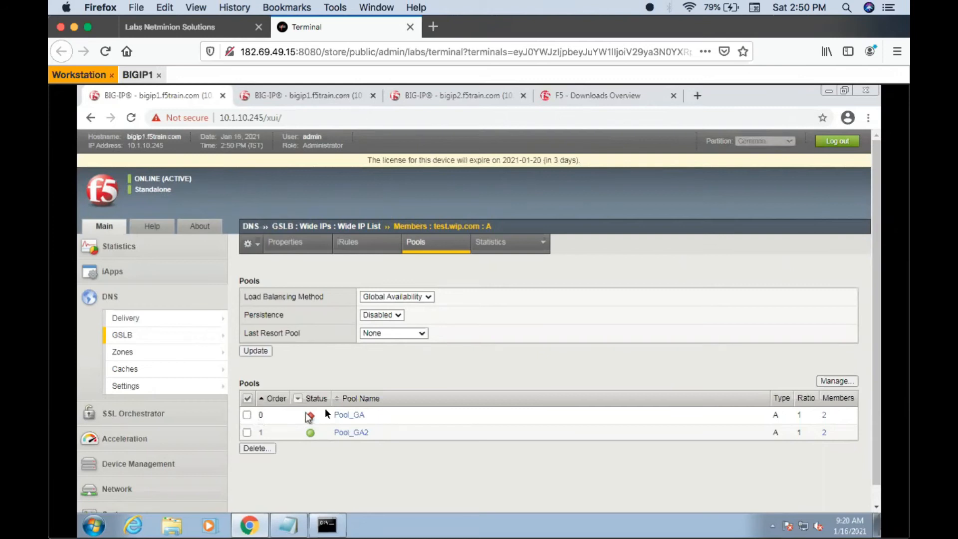
- Move Pool_GA2 back above Pool_GA in the wide IP's pool list and save the order
click(828, 380)
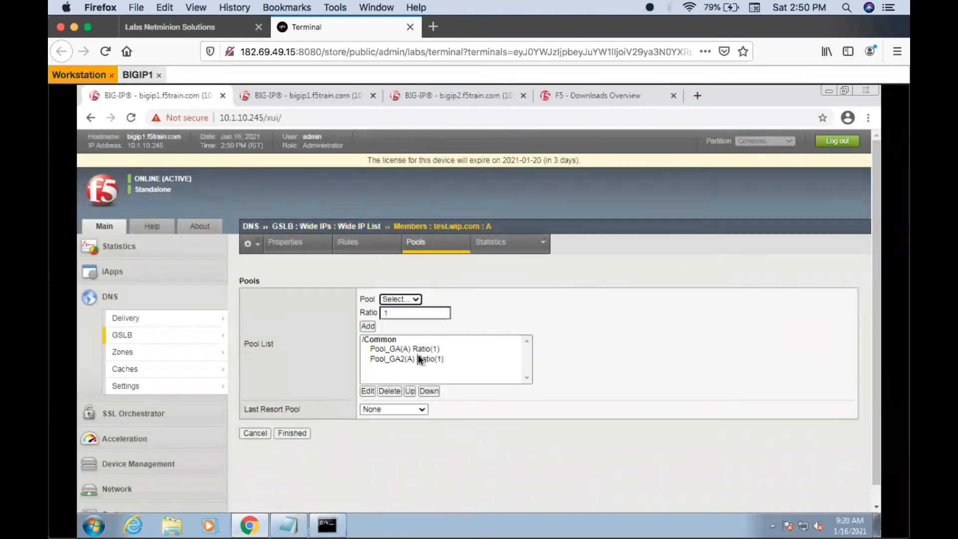
click(417, 353)
click(414, 357)
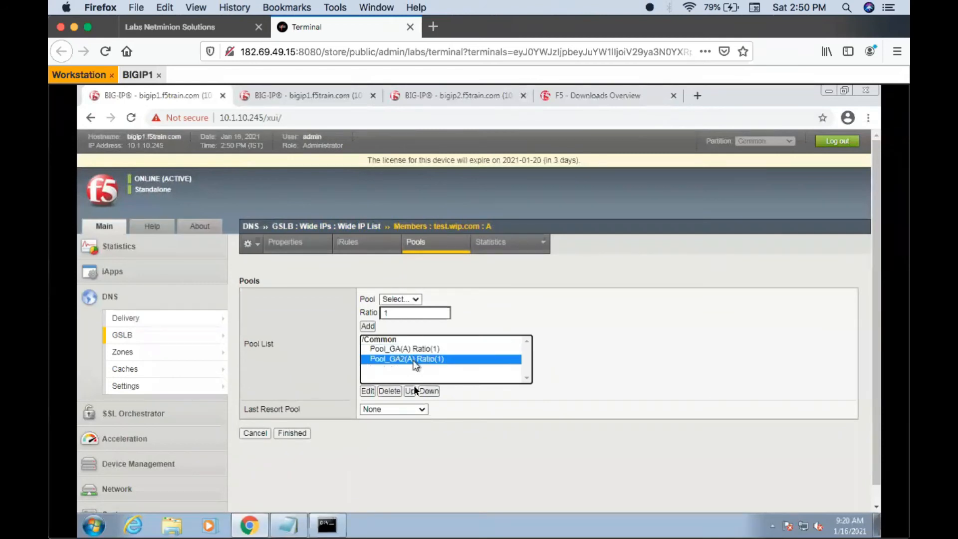
click(411, 387)
click(292, 433)
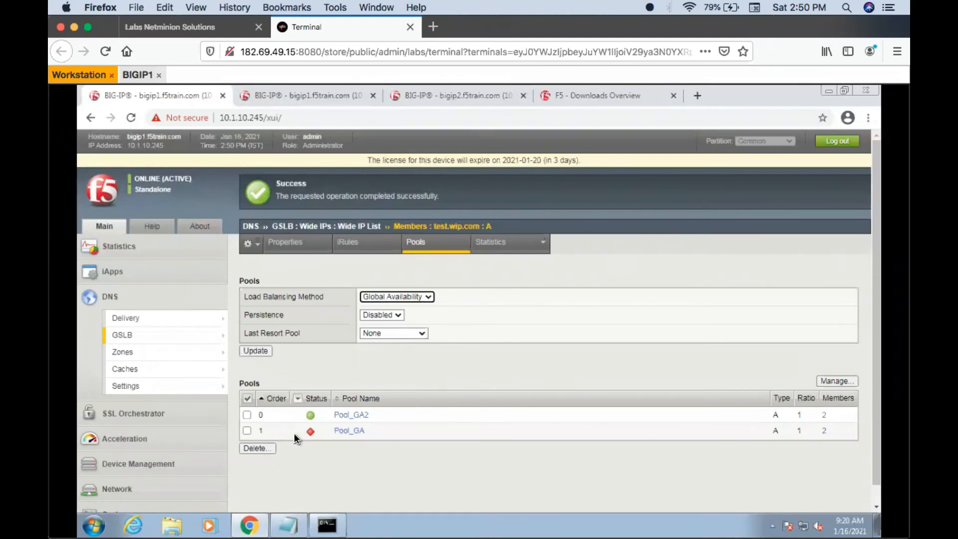
- Reload the pools page of wide IP test.wip.com to check each pool's status
click(359, 385)
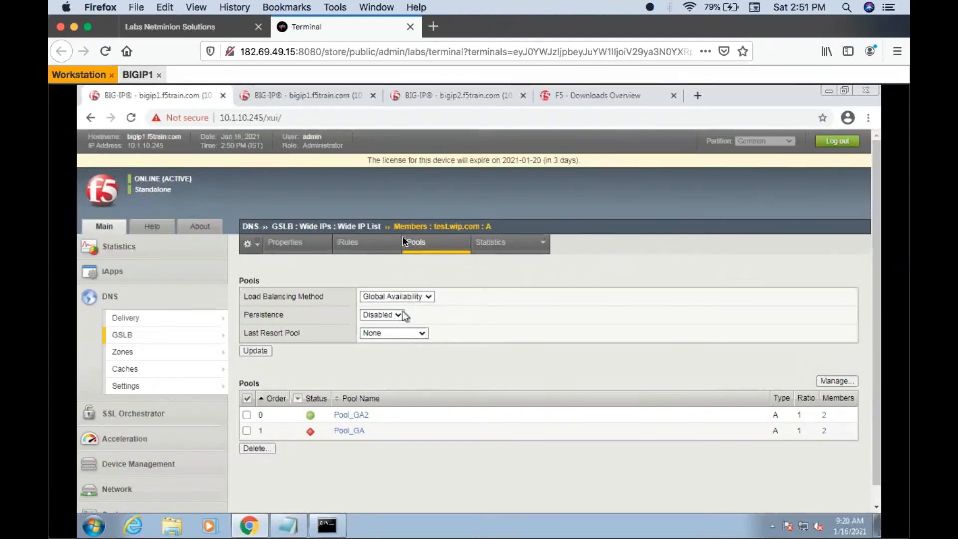
click(414, 243)
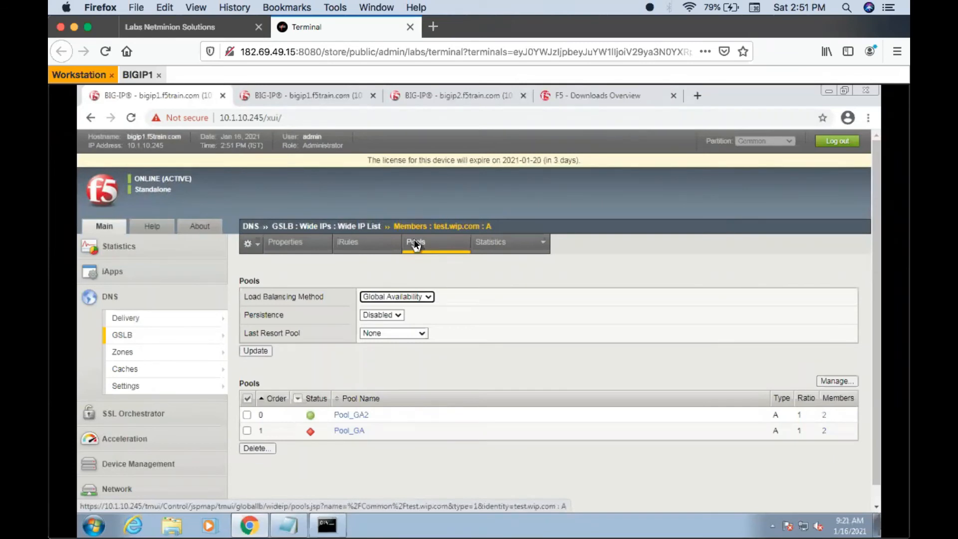
click(430, 244)
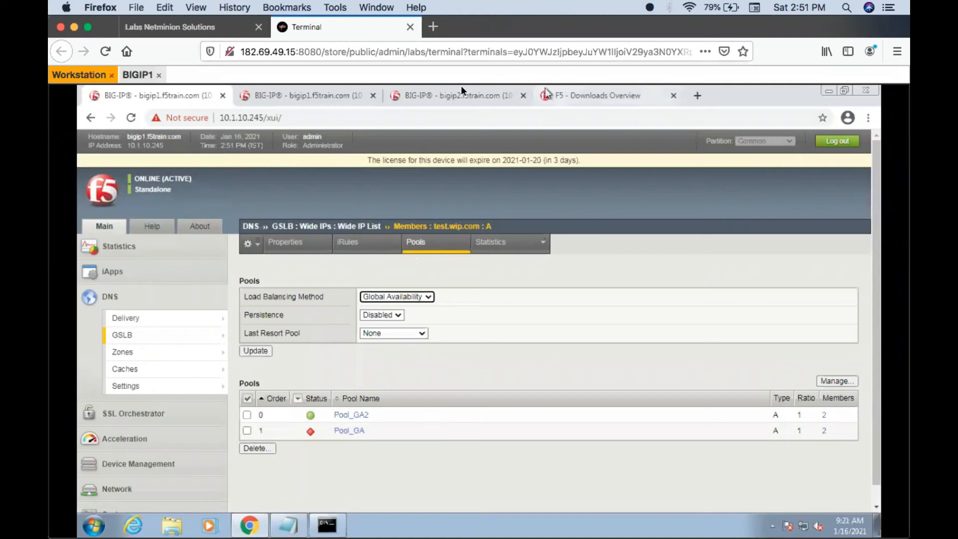
- Disable virtual servers Iquery_VS and Test_VS again on bigip2
click(450, 95)
click(247, 311)
click(247, 327)
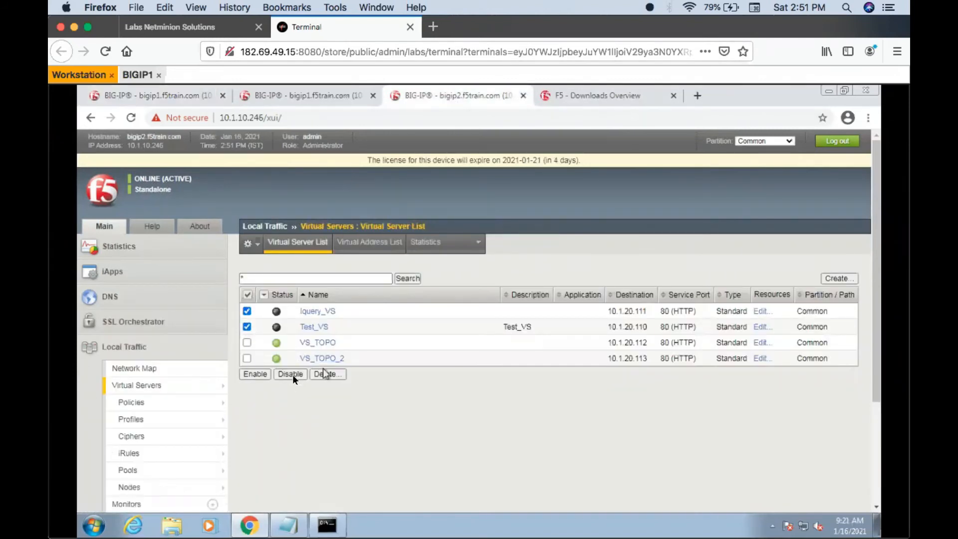
click(289, 374)
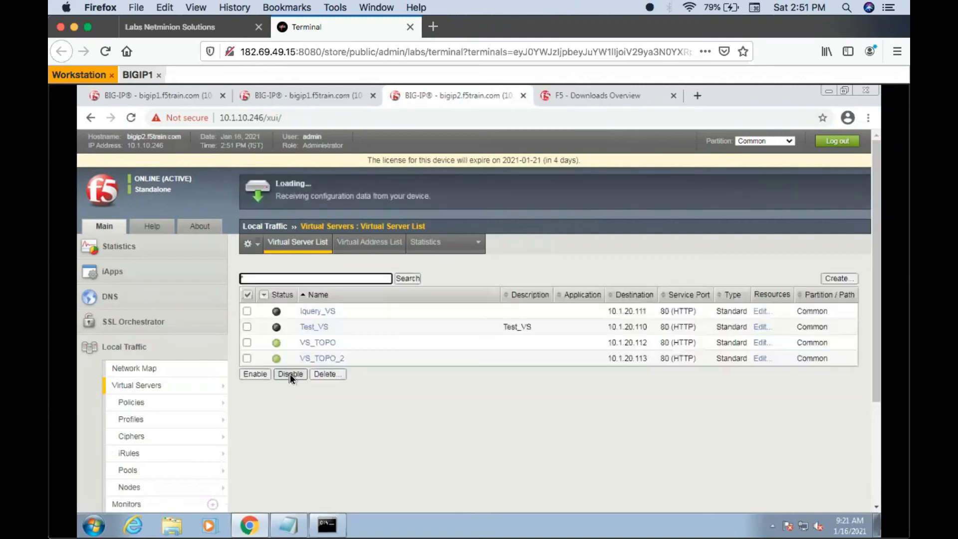
- Refresh the pool status of test.wip.com repeatedly on bigip1, and return to bigip2's virtual server list
click(148, 100)
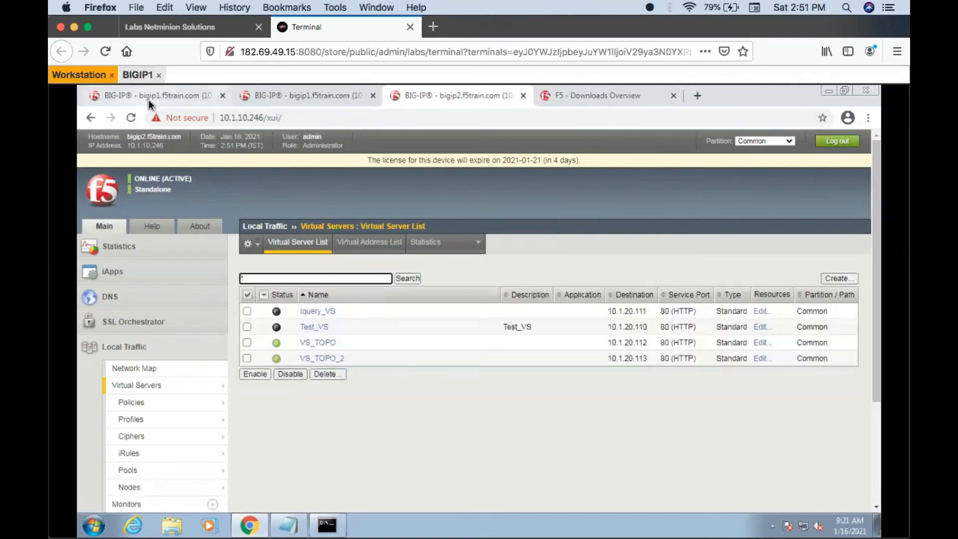
click(425, 243)
click(426, 243)
click(425, 242)
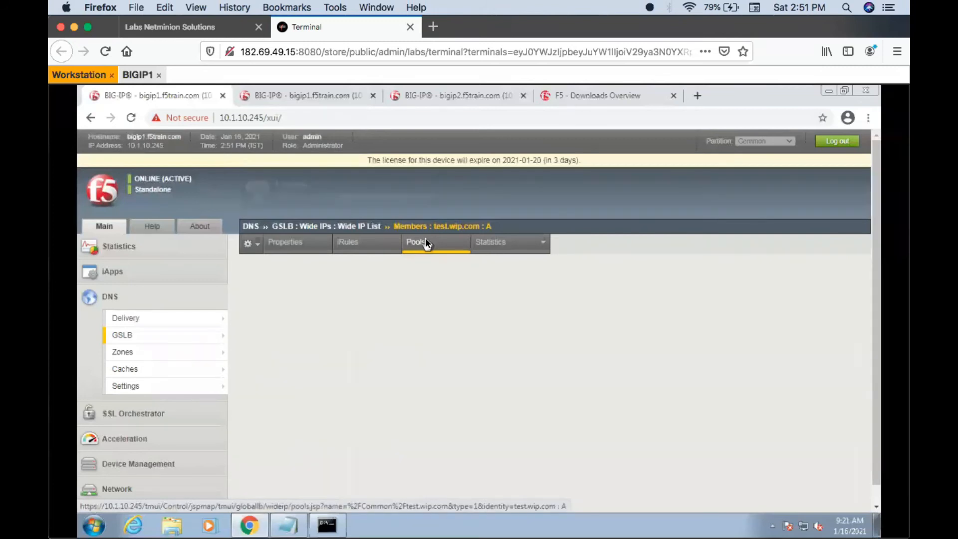
click(425, 240)
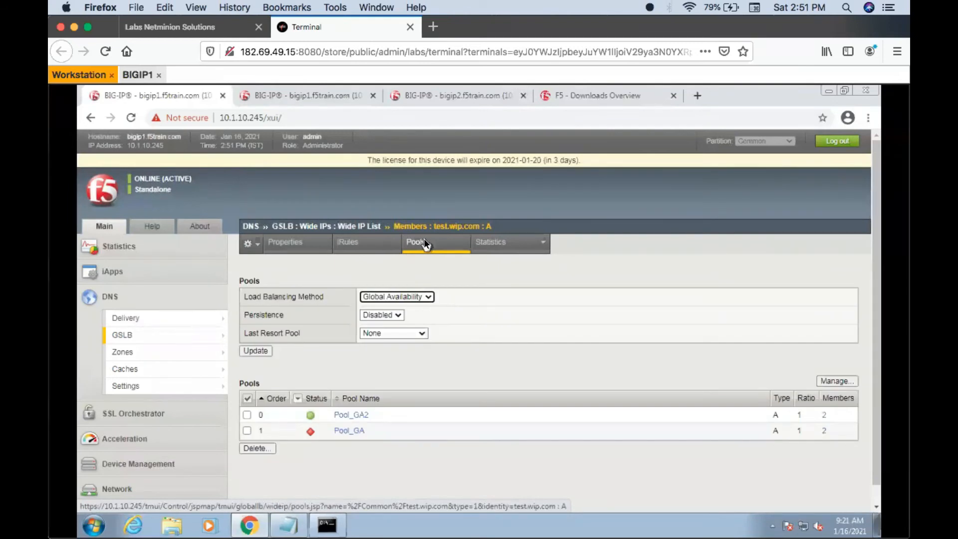
click(425, 243)
click(425, 242)
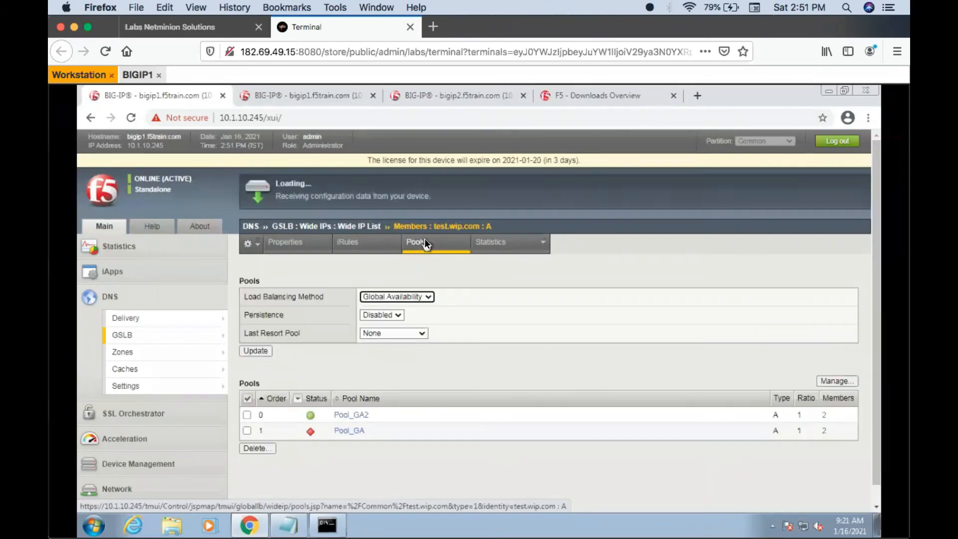
click(426, 243)
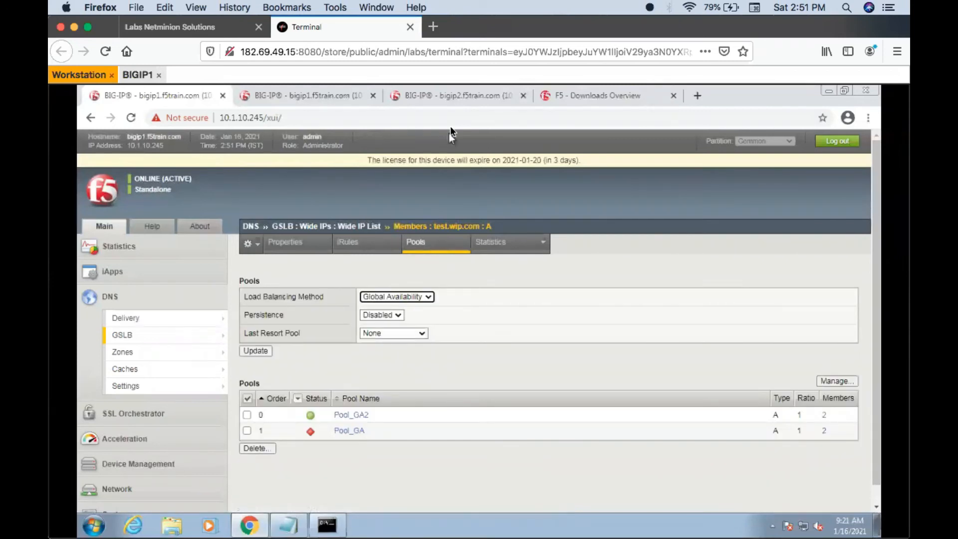
click(441, 97)
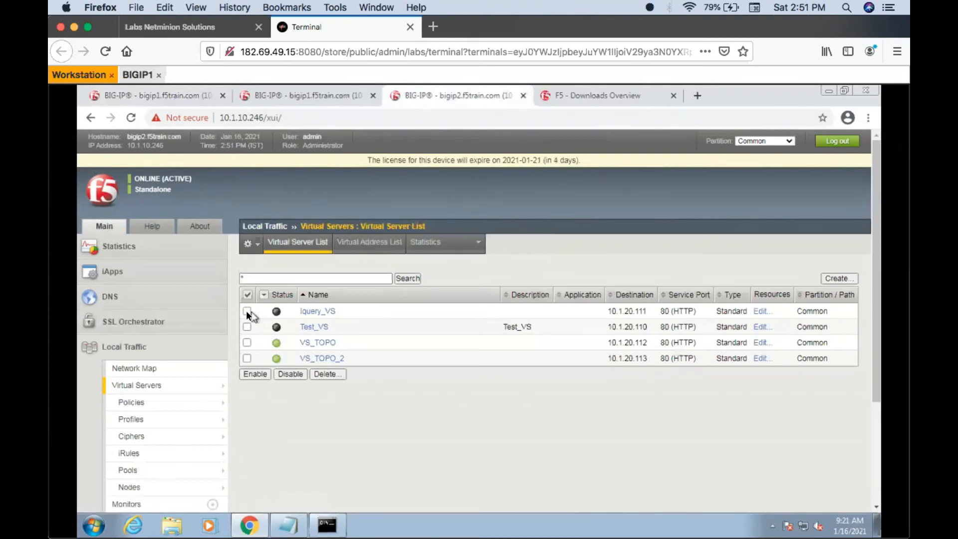
- Enable virtual servers Iquery_VS and Test_VS on bigip2, and refresh the pool status of test.wip.com on bigip1
click(245, 328)
click(253, 376)
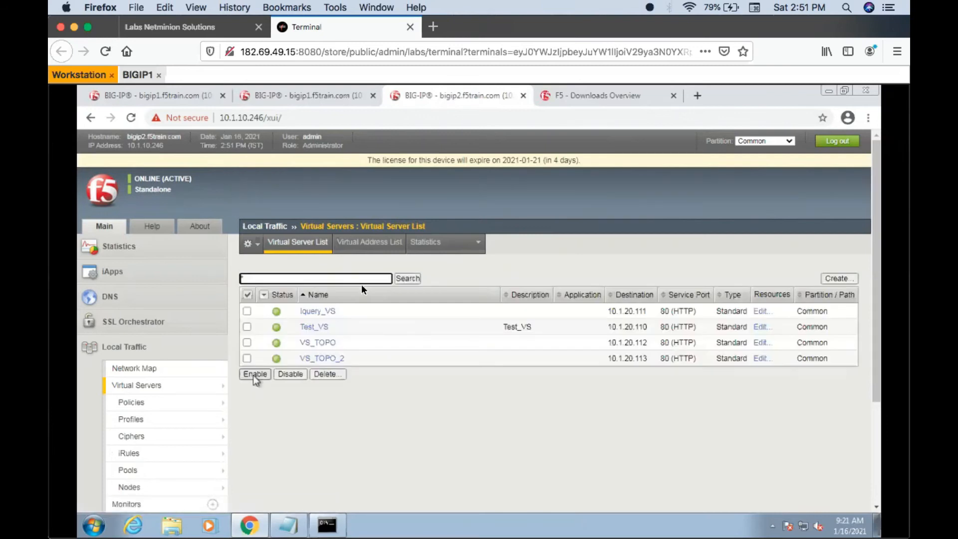
click(173, 100)
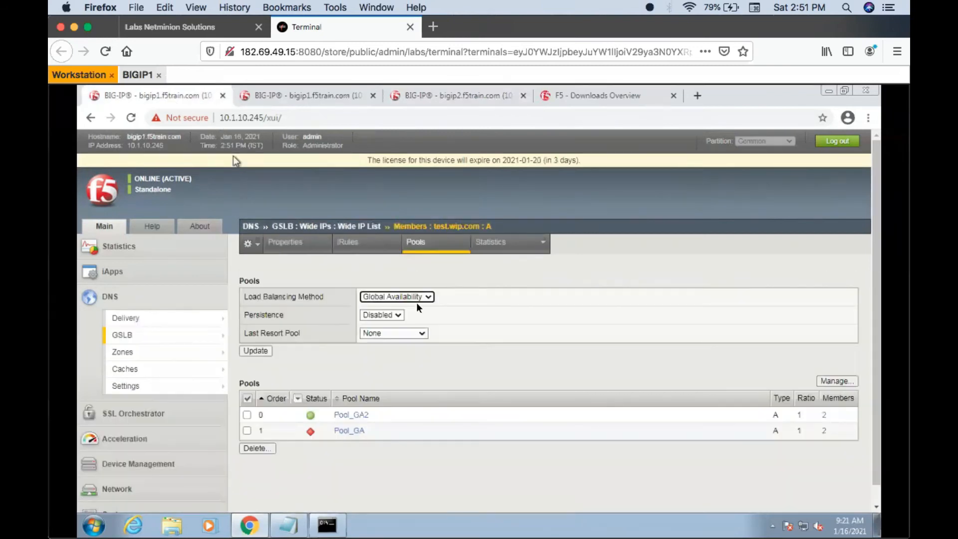
click(427, 250)
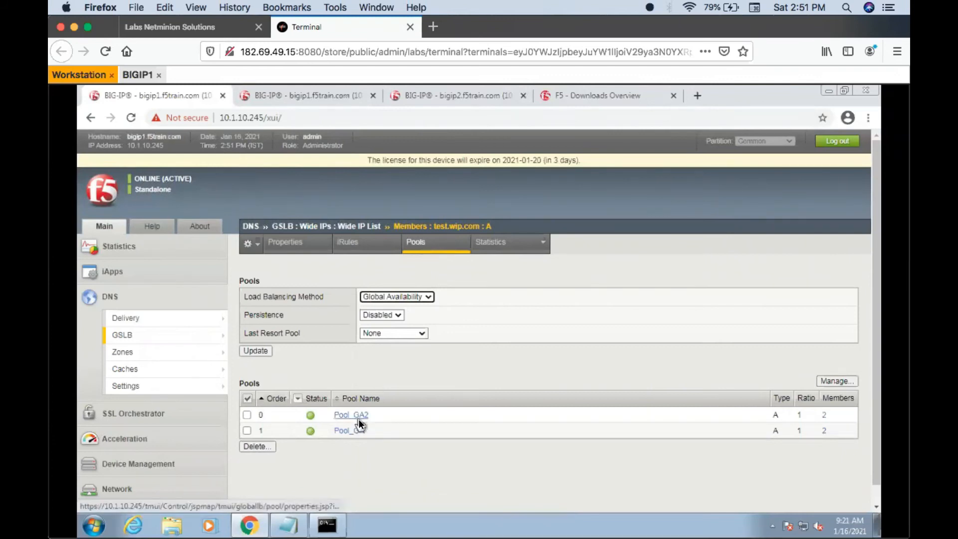
- Disable virtual servers VS_TOPO and VS_TOPO_2 on bigip2
click(445, 94)
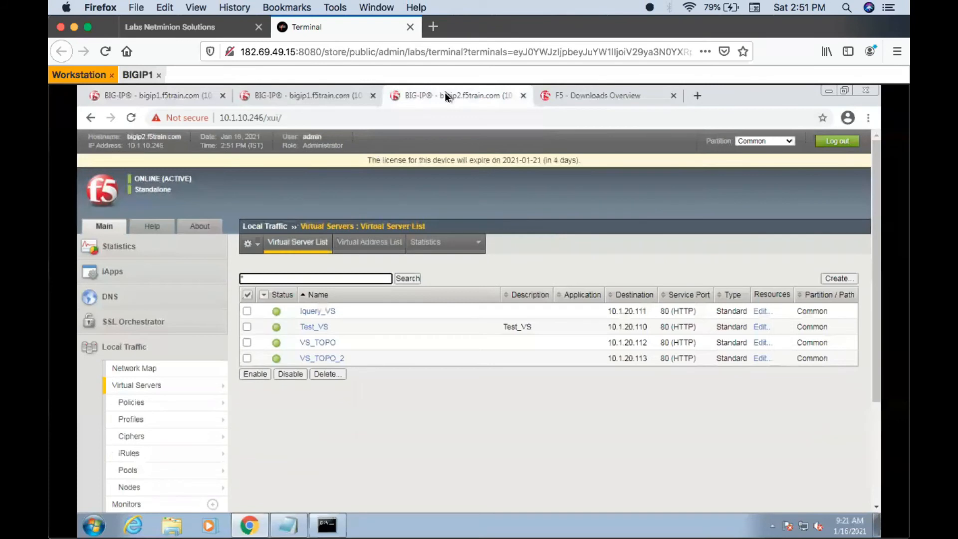
click(247, 342)
click(287, 373)
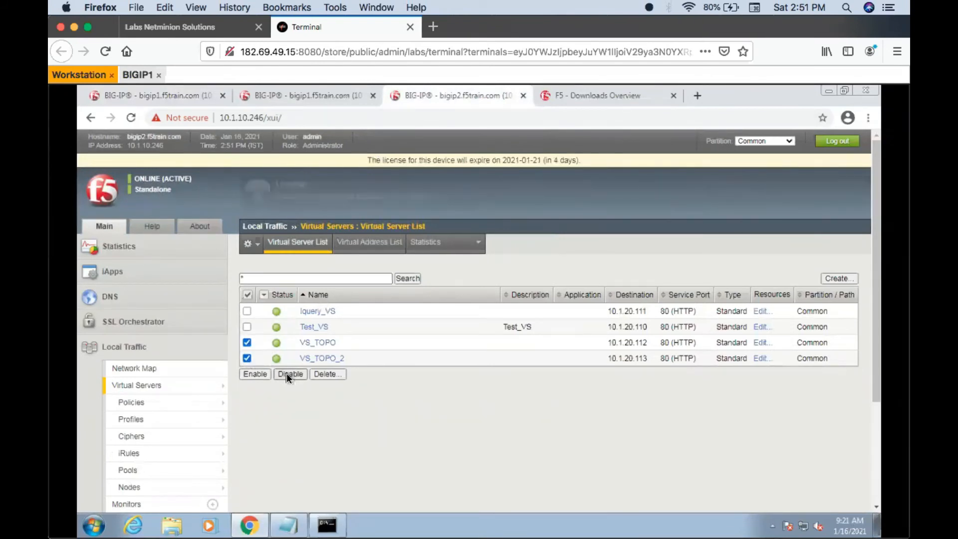
- Refresh the pools page of test.wip.com on bigip1 repeatedly to check whether the status of Pool_GA2 changes
click(182, 96)
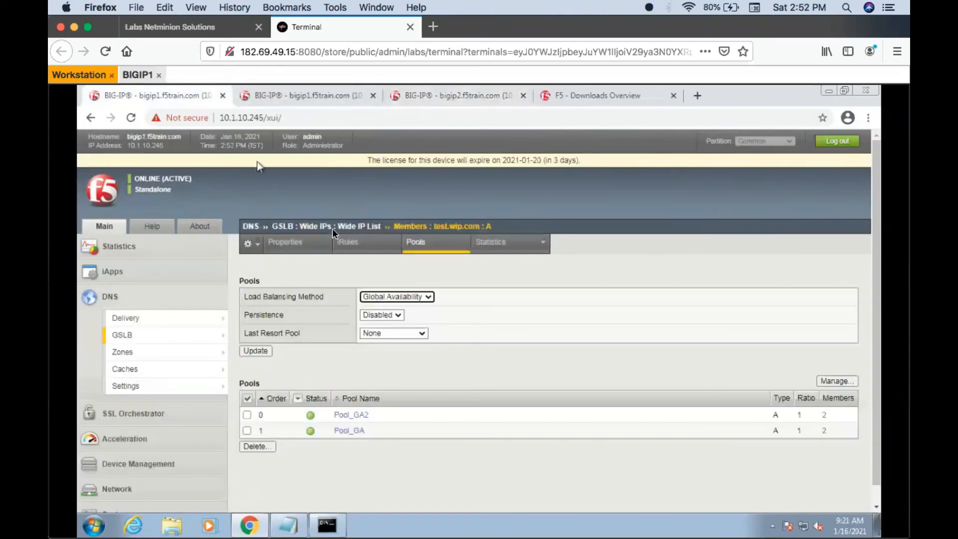
click(421, 241)
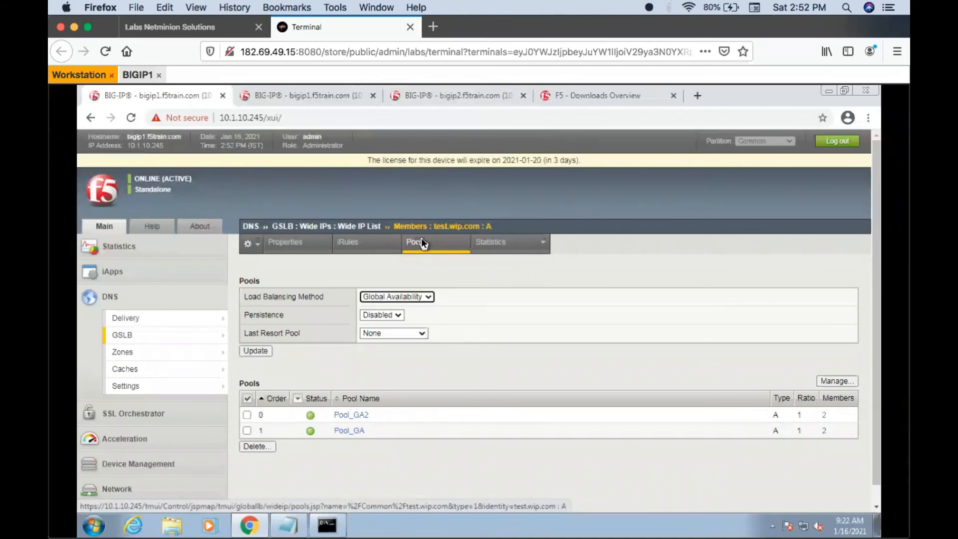
click(414, 96)
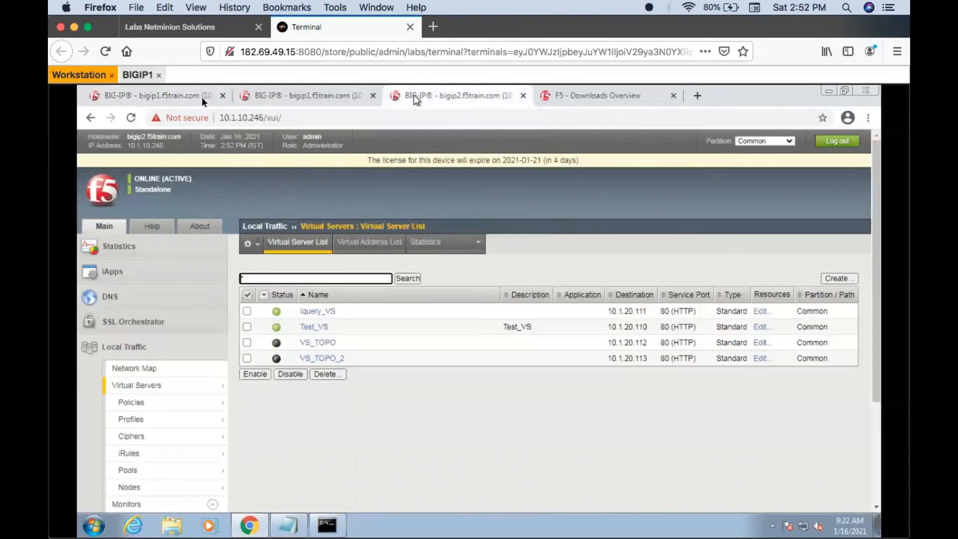
click(154, 95)
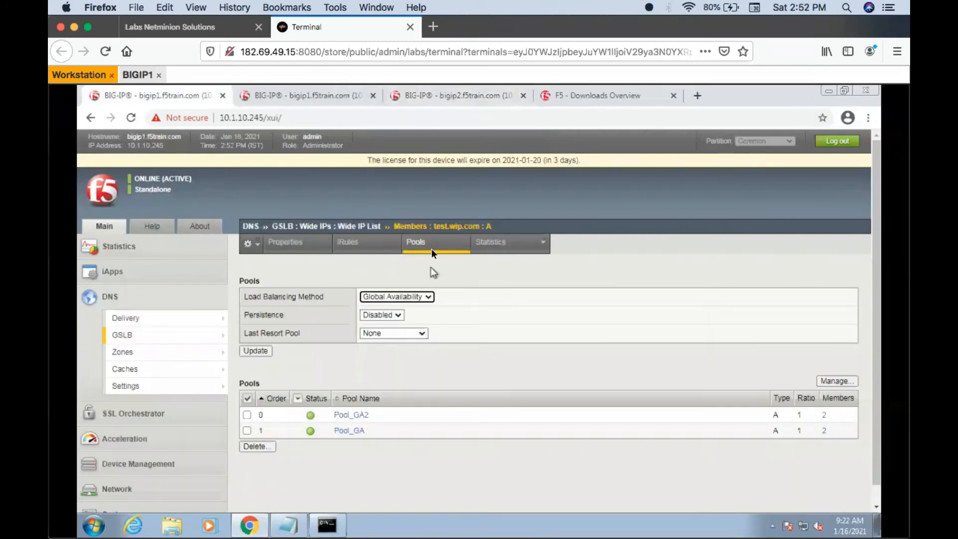
click(432, 252)
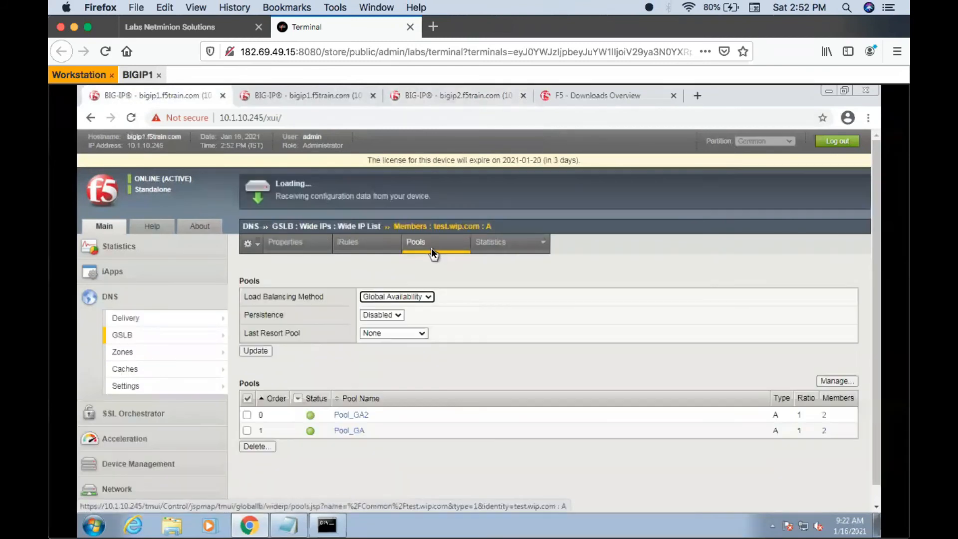
click(432, 249)
click(432, 249)
click(431, 248)
click(431, 248)
click(432, 248)
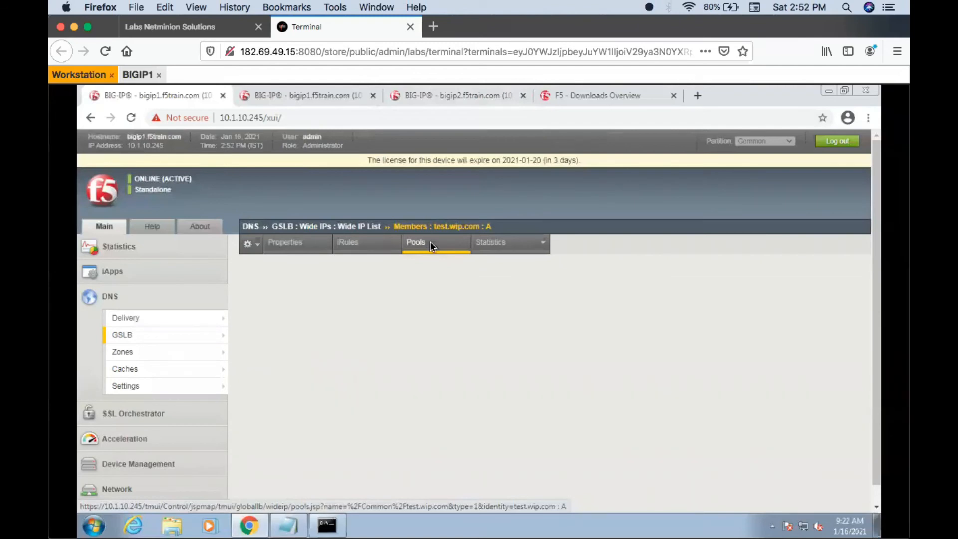
click(430, 242)
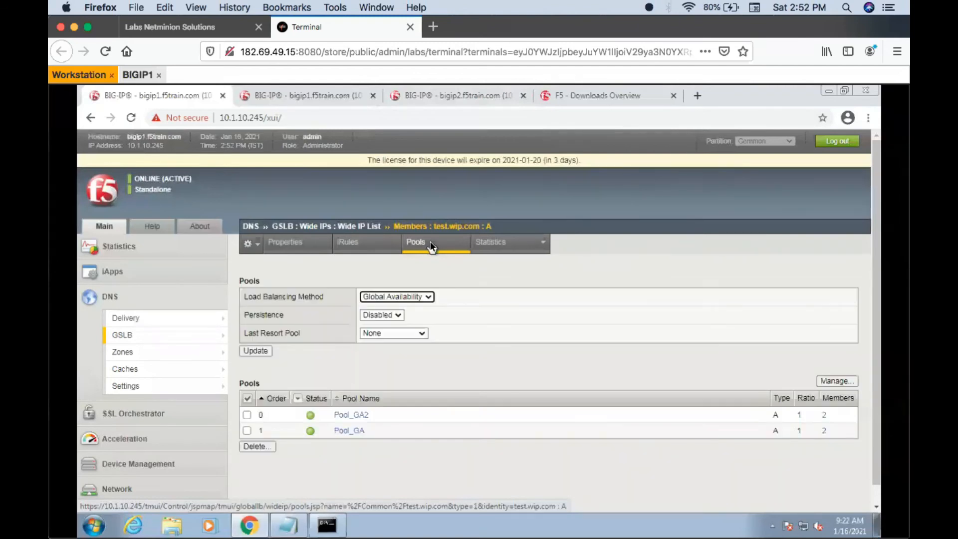
click(430, 244)
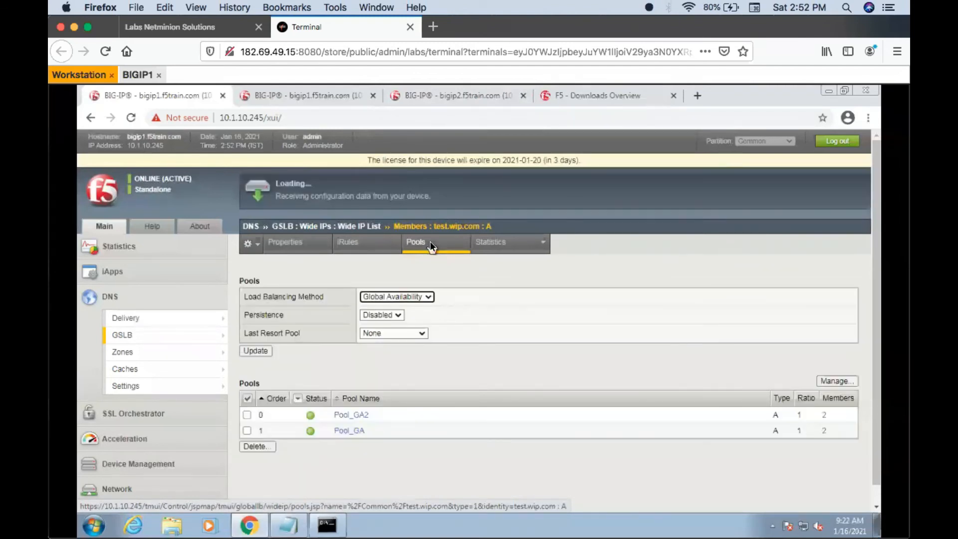
click(430, 245)
click(430, 245)
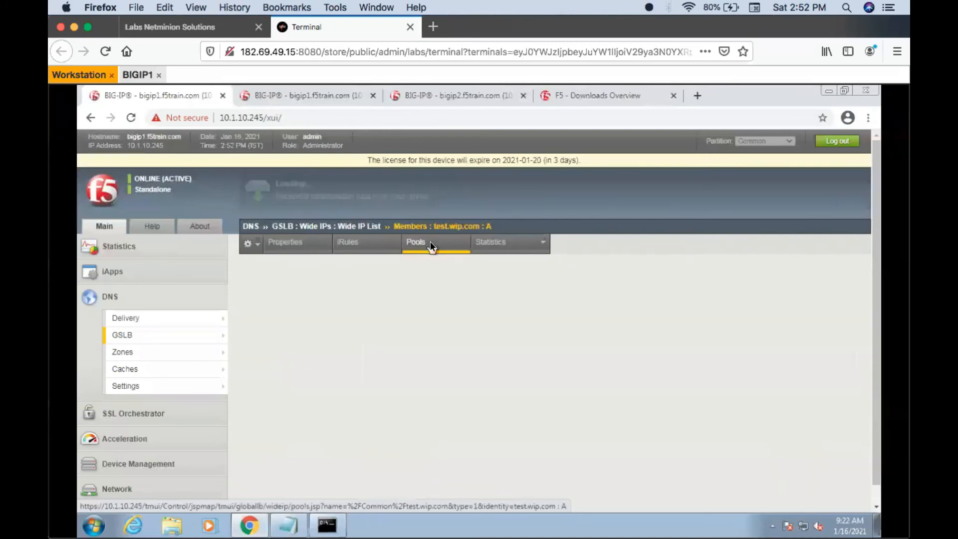
click(430, 245)
click(429, 244)
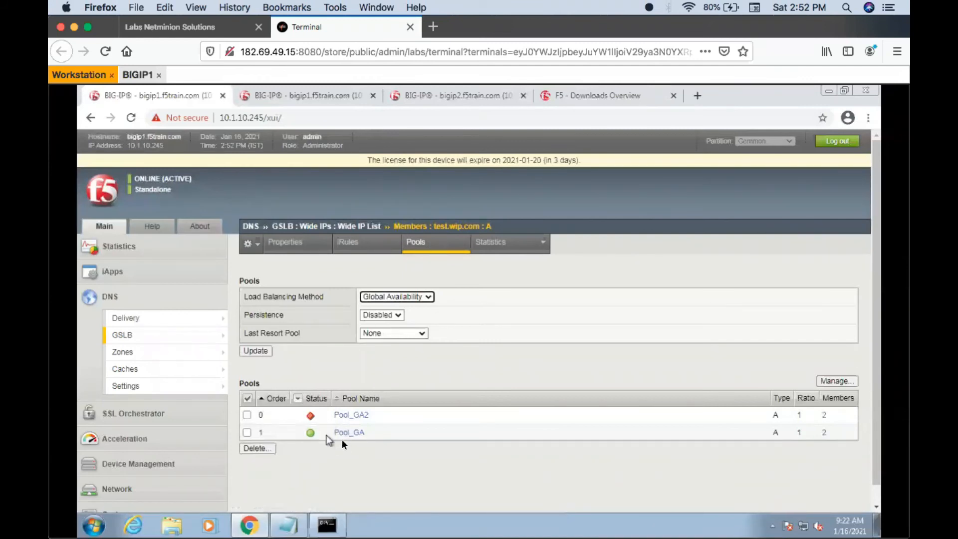
- Switch to the nslookup command prompt, query test.wip.com again, and return to the bigip1 page
click(325, 530)
key(Return)
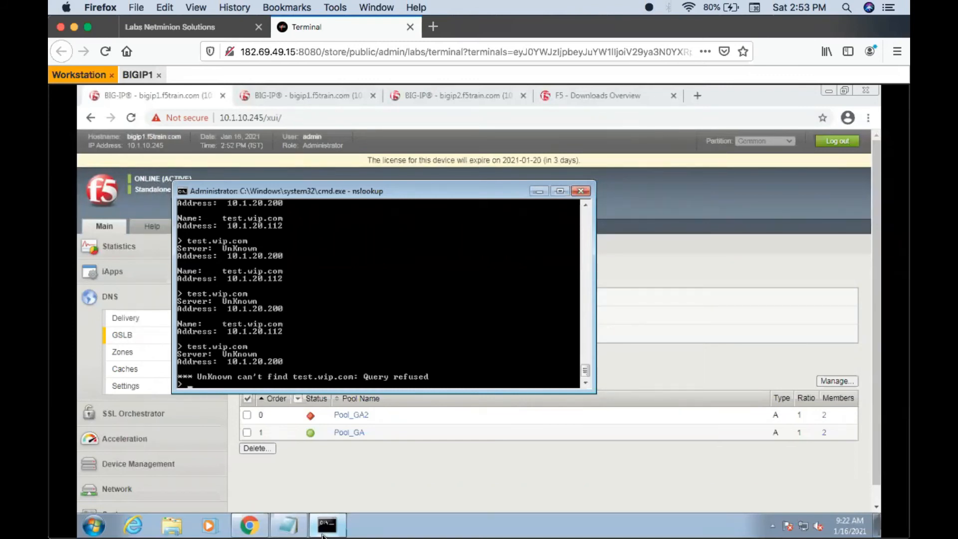
click(346, 472)
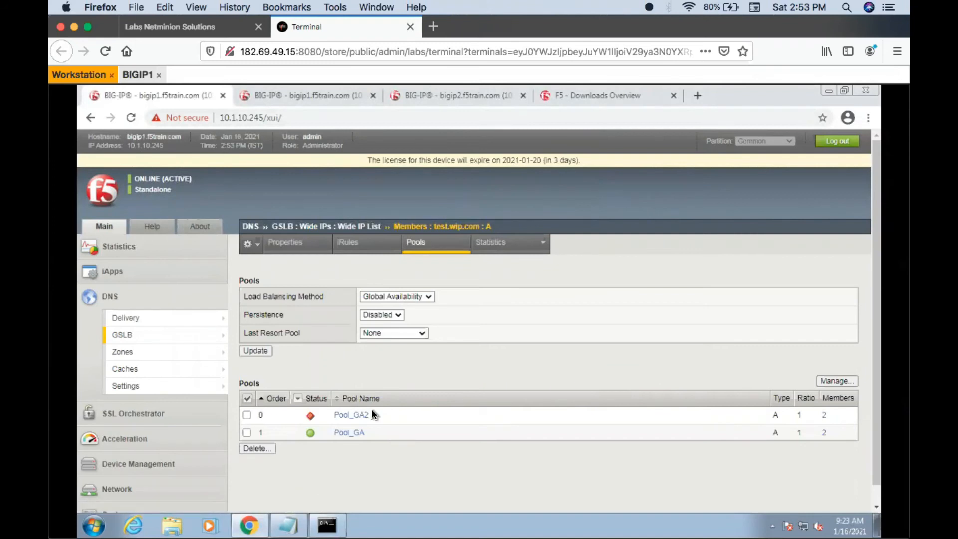
- Open the DNS listener at 10.1.20.200 on bigip1 and examine its properties, including the advanced service settings
mouse_move(195, 322)
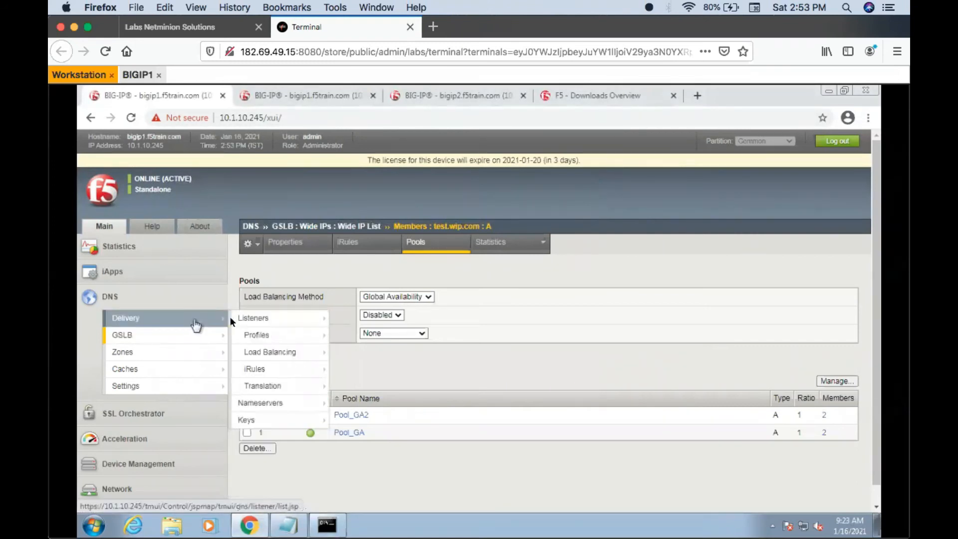
click(270, 318)
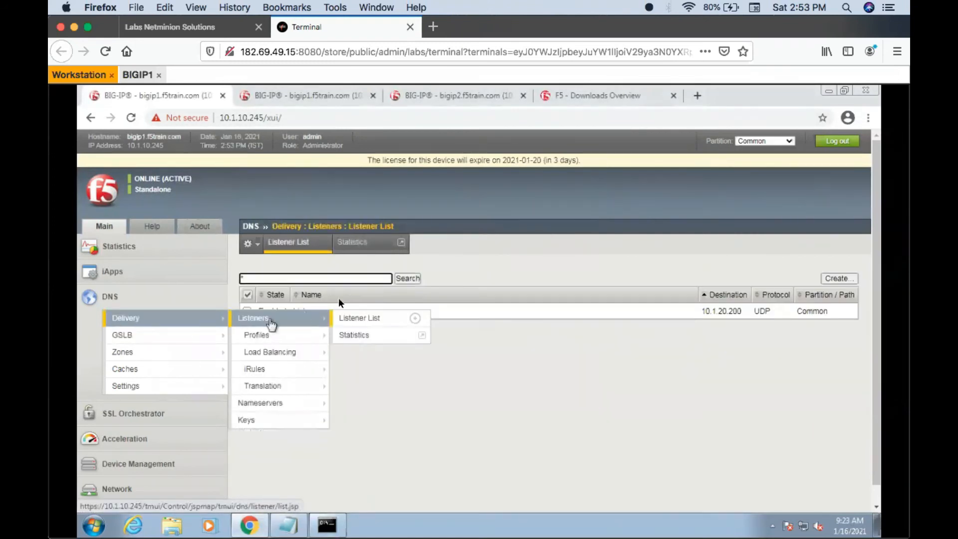
click(306, 311)
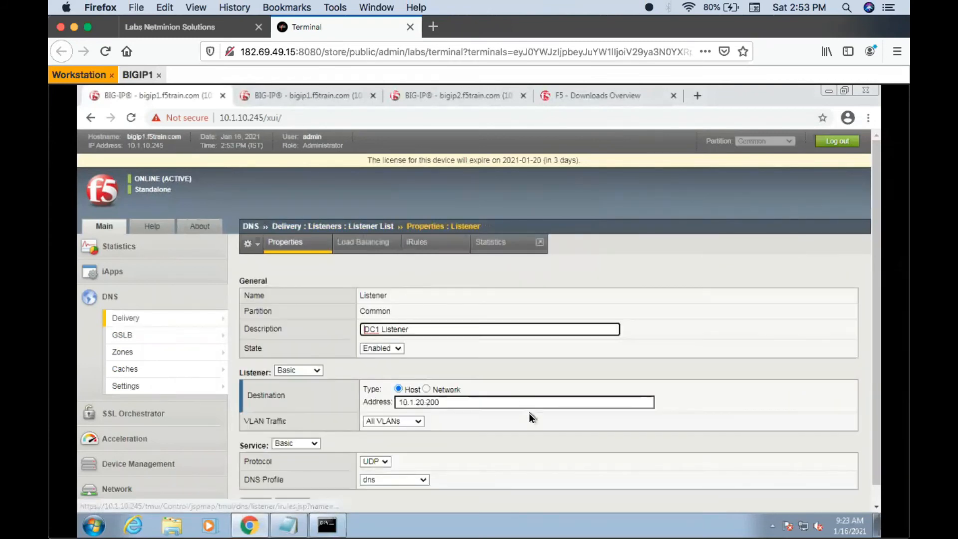
scroll(537, 439, down, 2)
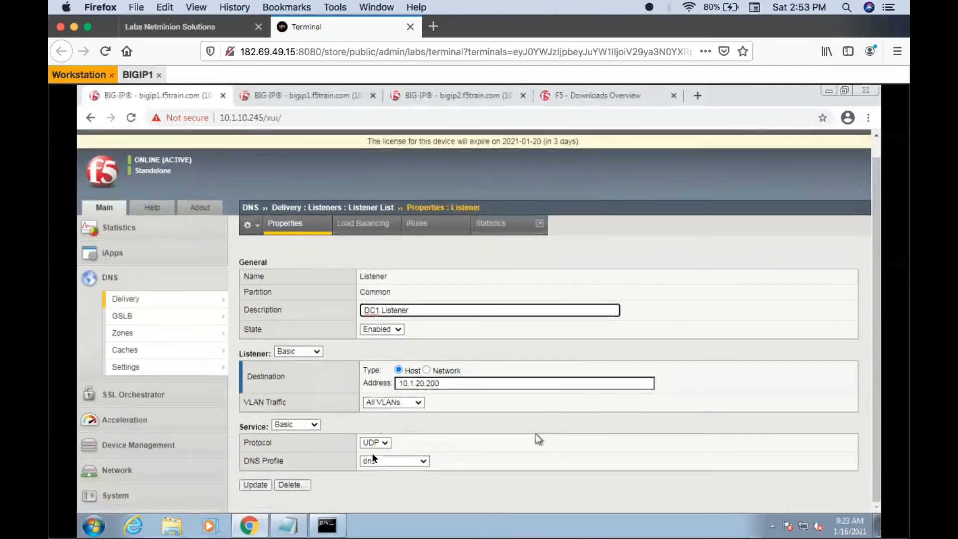
scroll(536, 439, up, 2)
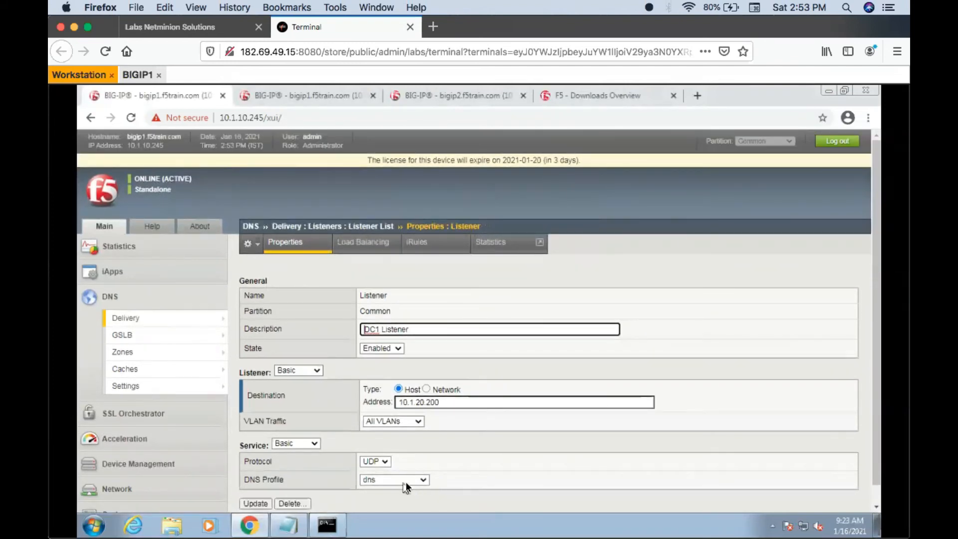
click(309, 445)
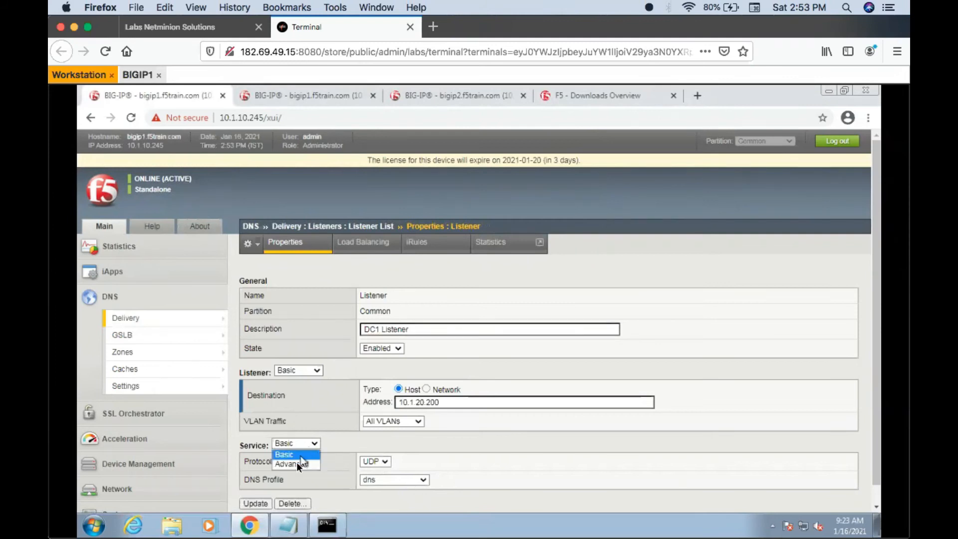
click(298, 463)
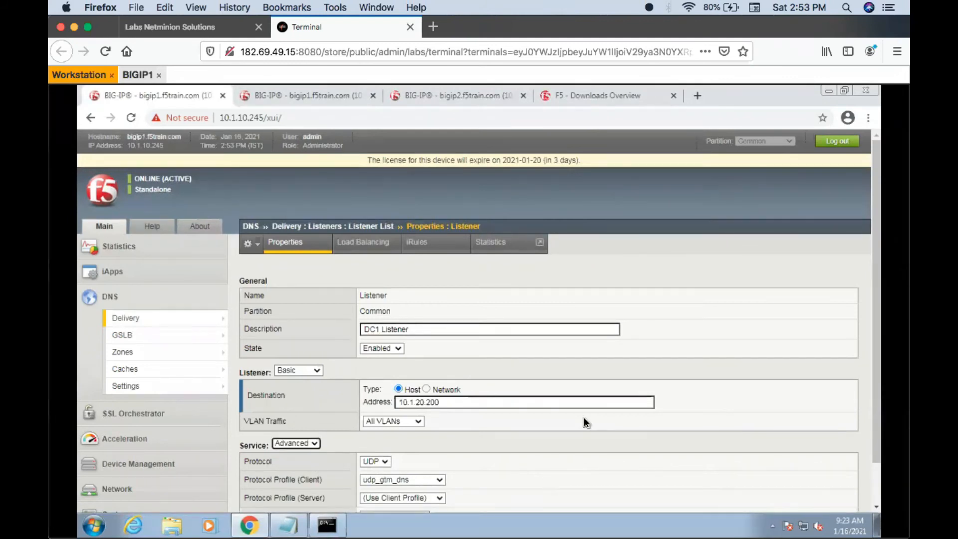
scroll(586, 423, down, 3)
- Open wide IP test.wip.com from the wide IP list and view the status of its pools
mouse_move(146, 288)
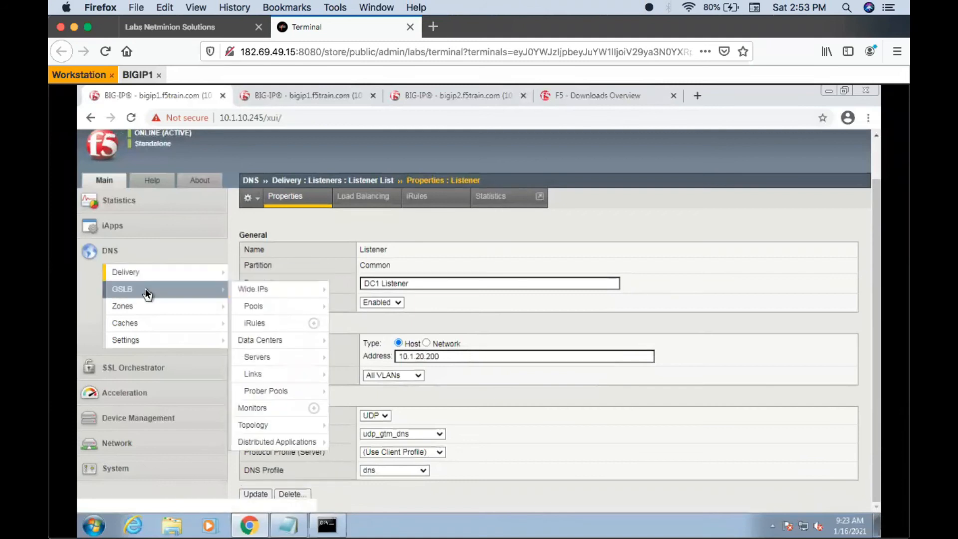
click(278, 285)
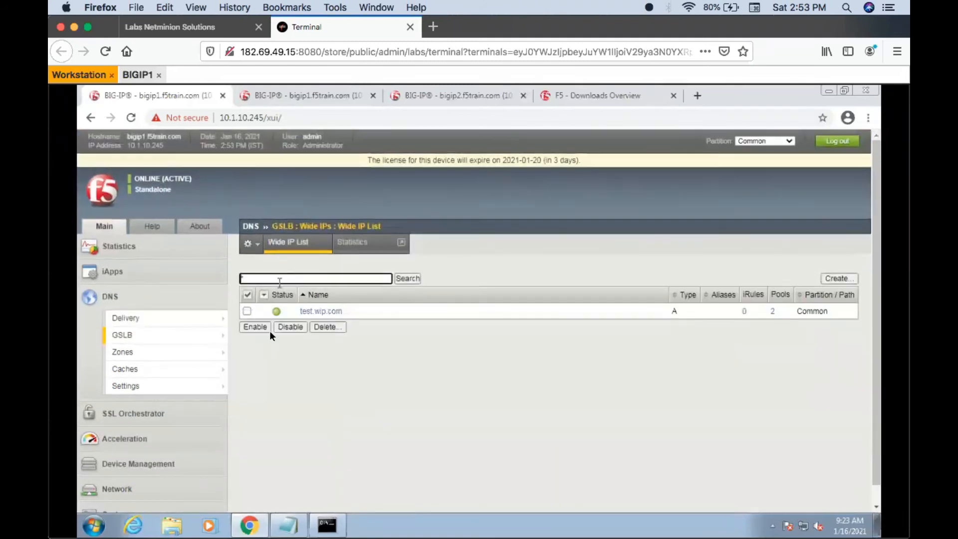
mouse_move(204, 341)
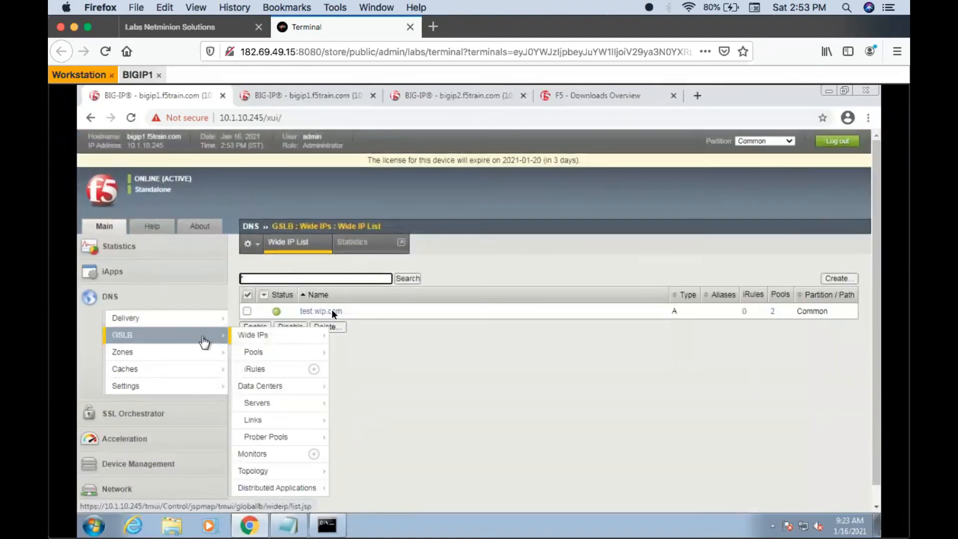
click(333, 311)
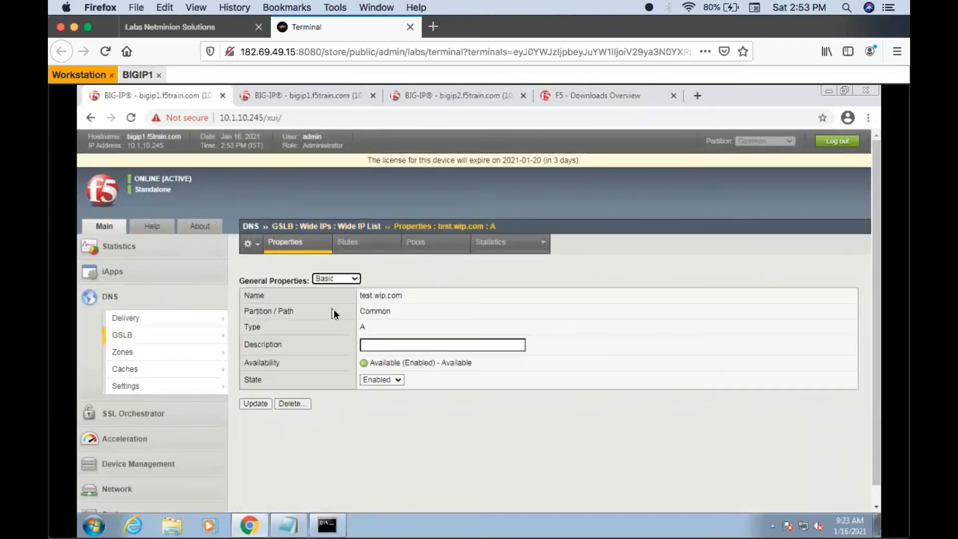
click(432, 241)
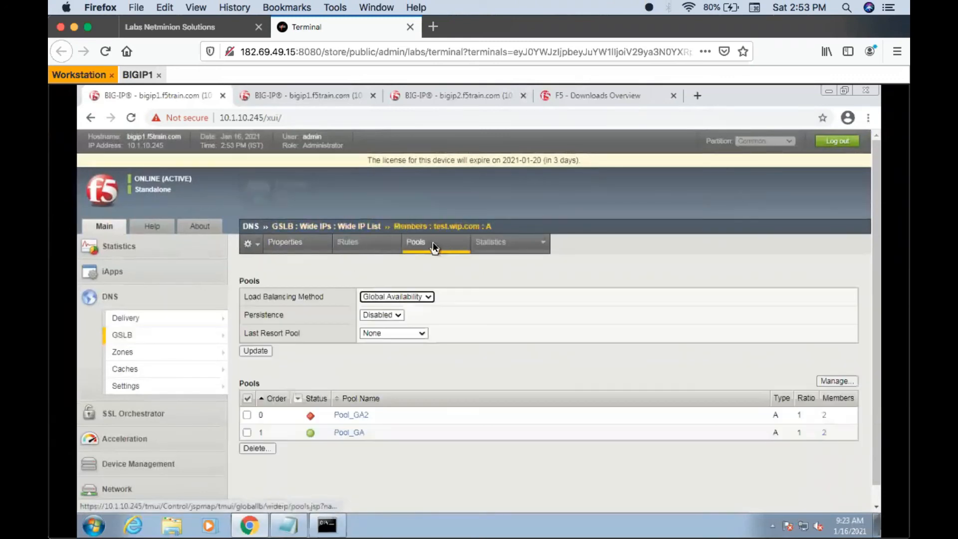
- Enable virtual servers VS_TOPO and VS_TOPO_2 on bigip2, and refresh the pools page of test.wip.com on bigip1
click(425, 95)
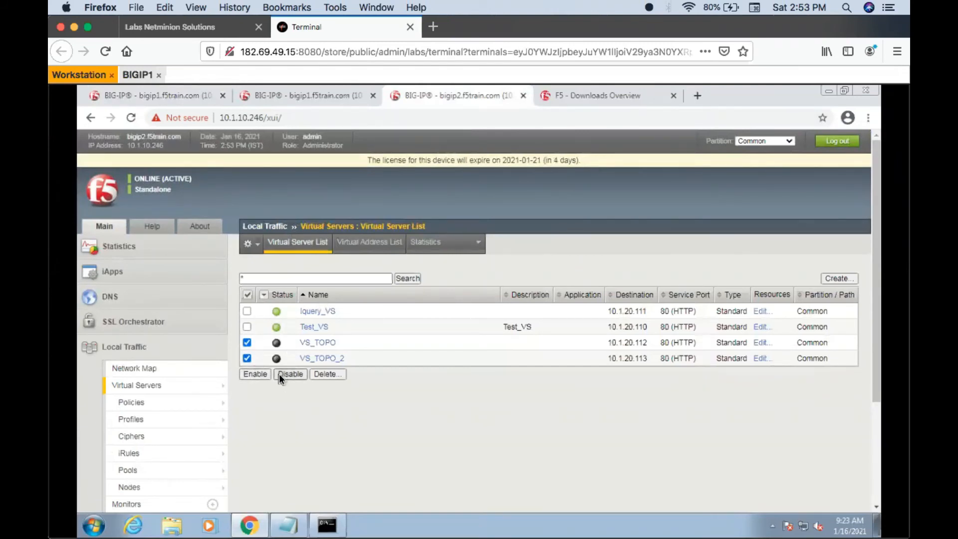
click(256, 374)
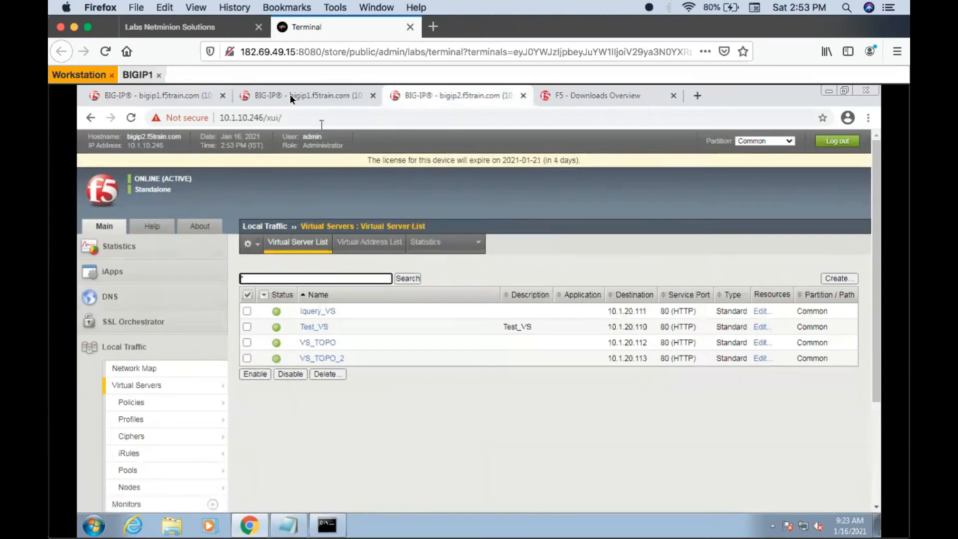
click(166, 95)
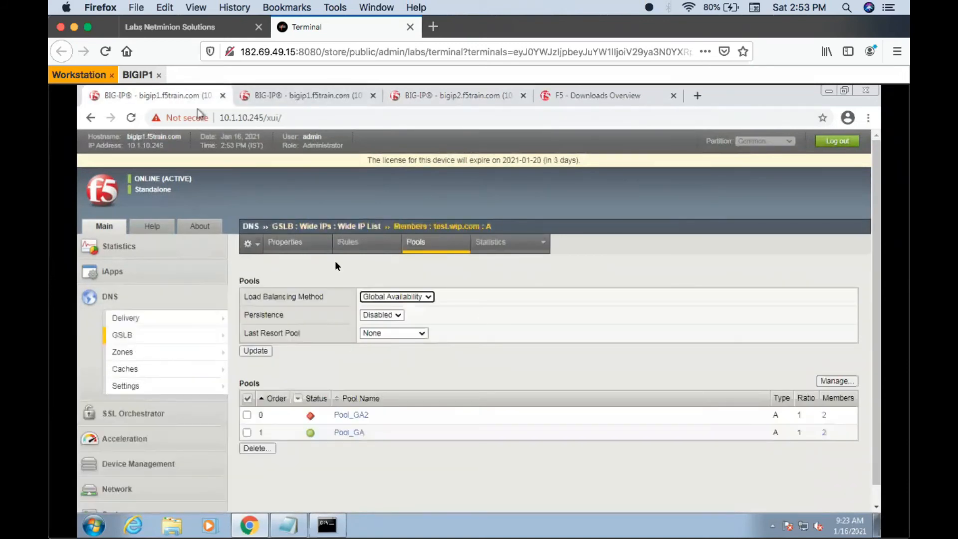
click(423, 245)
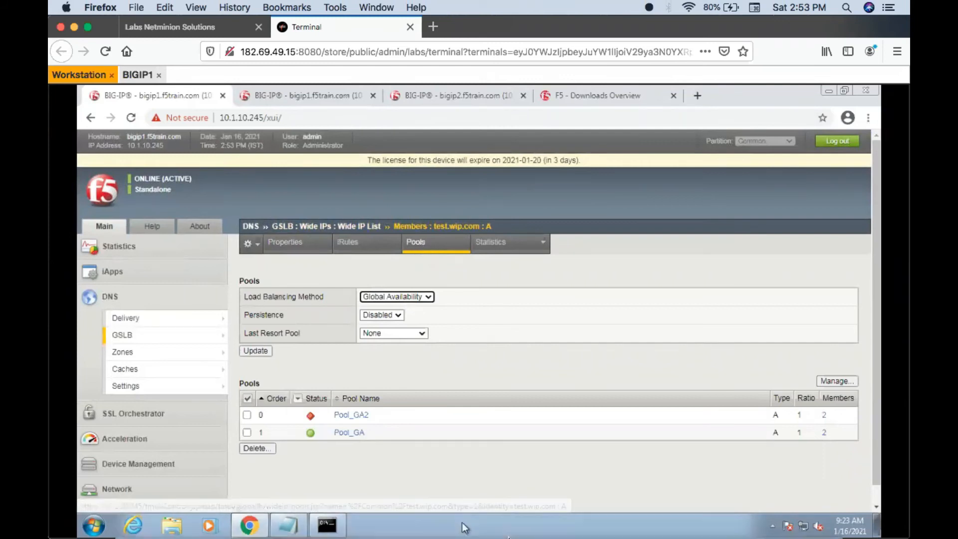
click(489, 357)
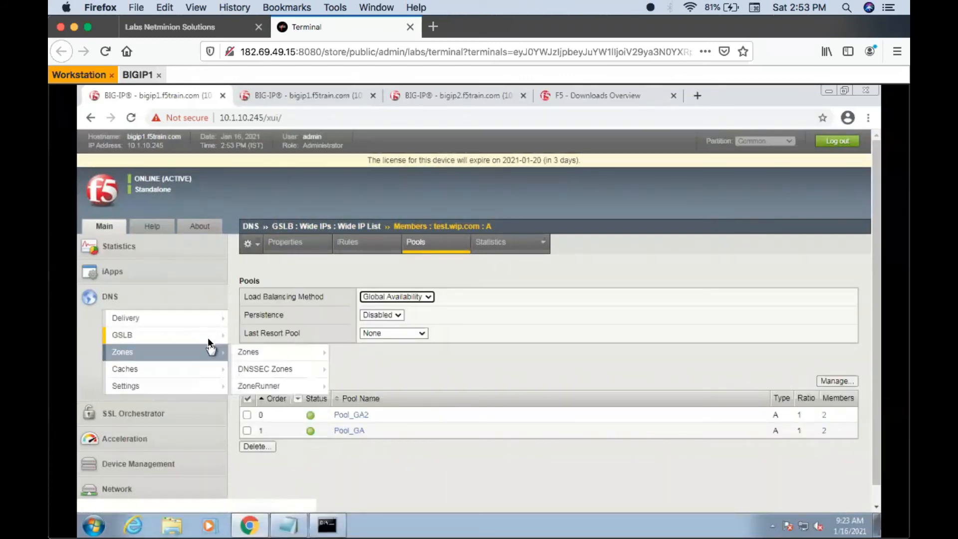
mouse_move(209, 337)
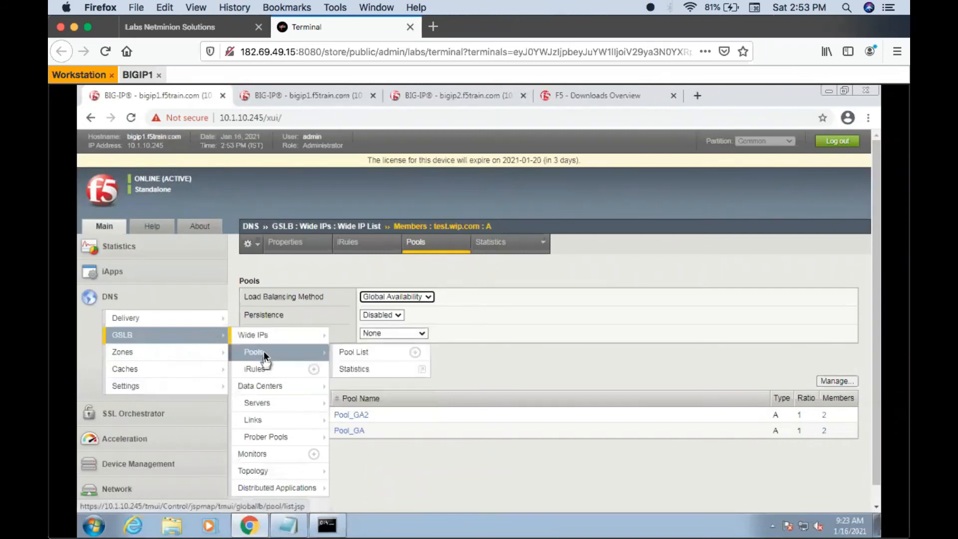
click(264, 351)
click(247, 326)
- Remove Pool_GA2 from the pools of wide IP test.wip.com, leaving Pool_GA assigned
mouse_move(202, 334)
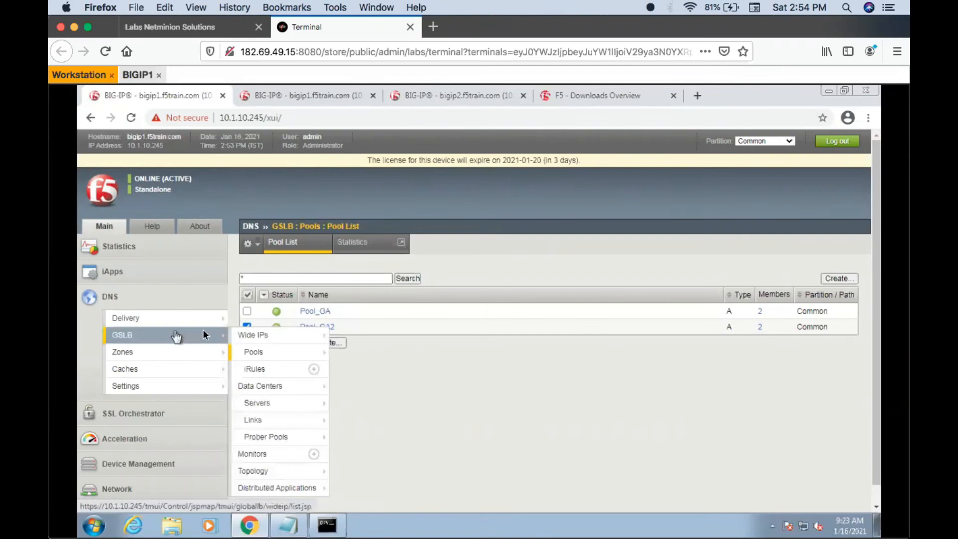
click(242, 335)
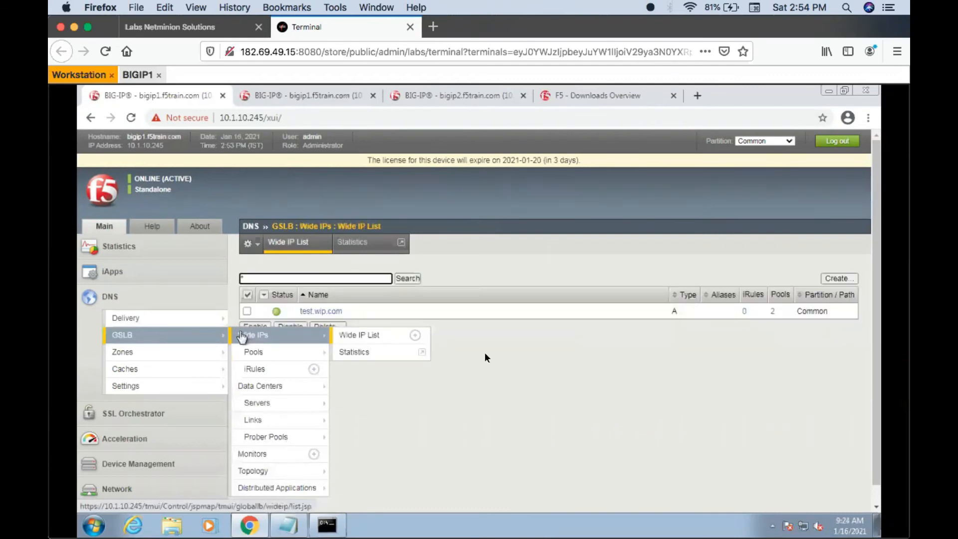
click(333, 310)
click(426, 247)
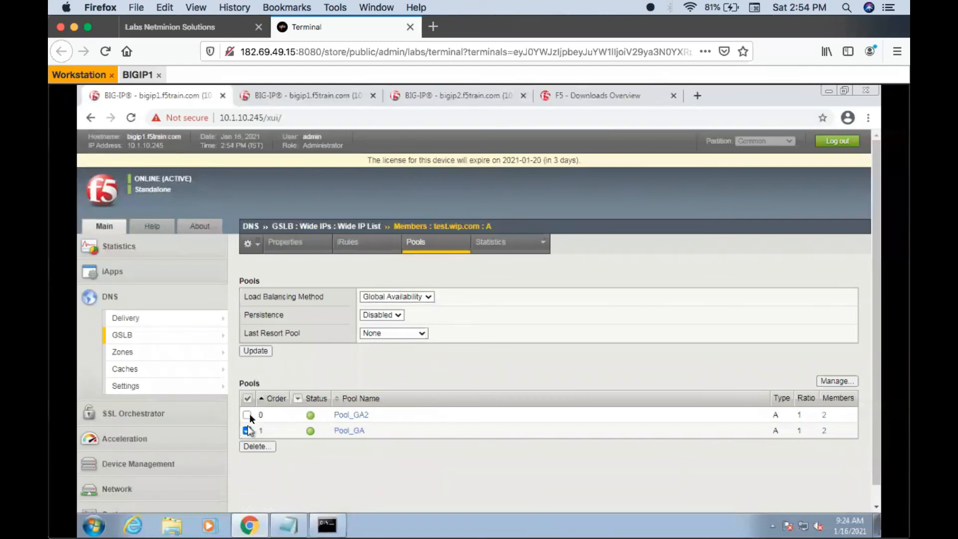
click(248, 414)
click(256, 446)
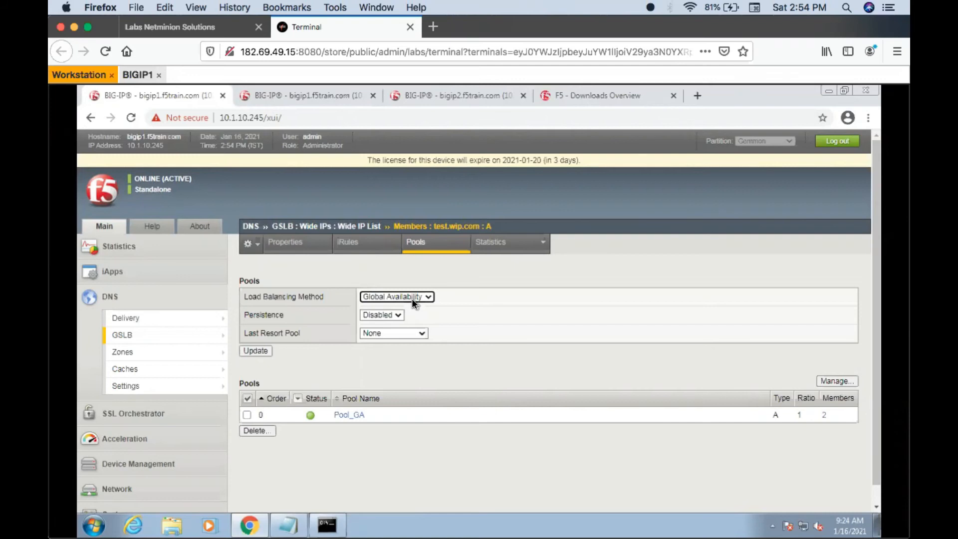
- Delete Pool_GA2 from the GSLB pool list and confirm the deletion
mouse_move(214, 337)
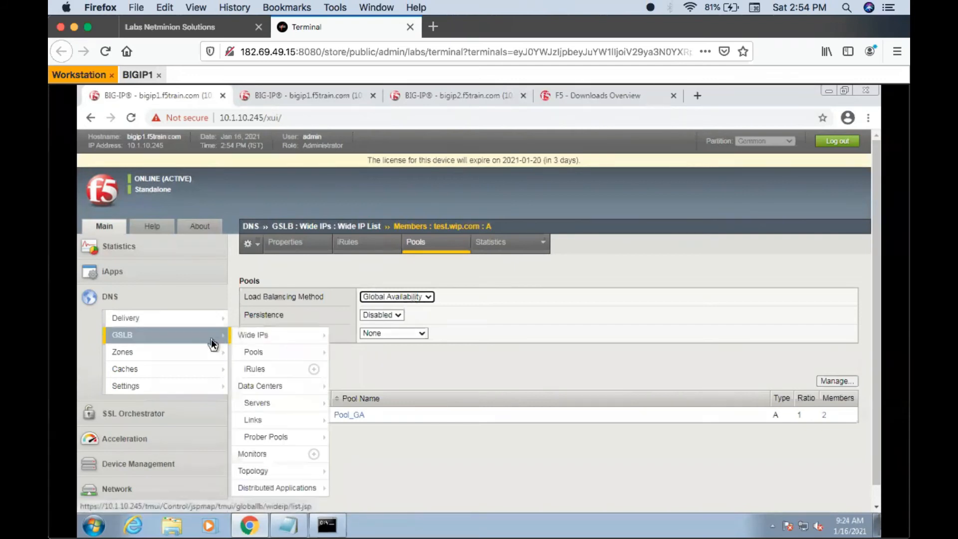
click(256, 352)
click(247, 326)
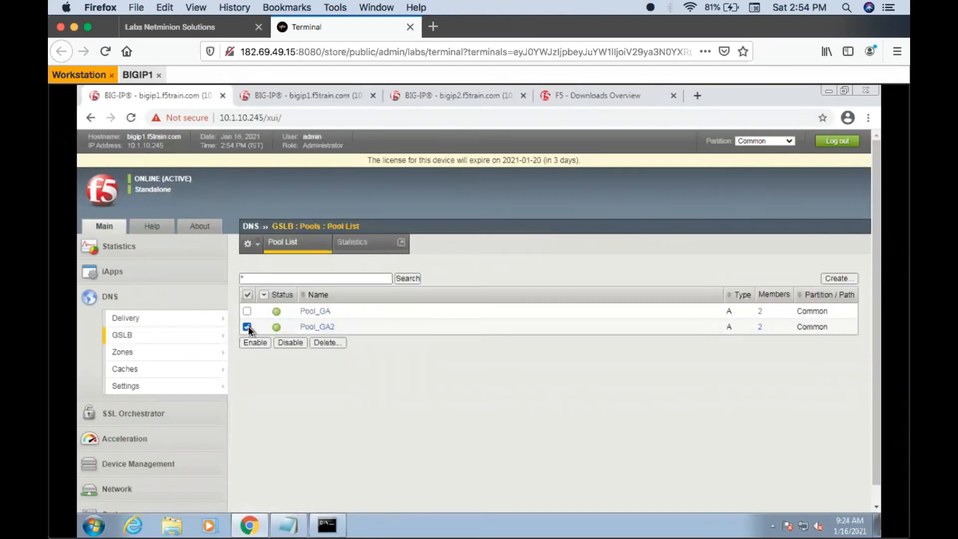
click(325, 343)
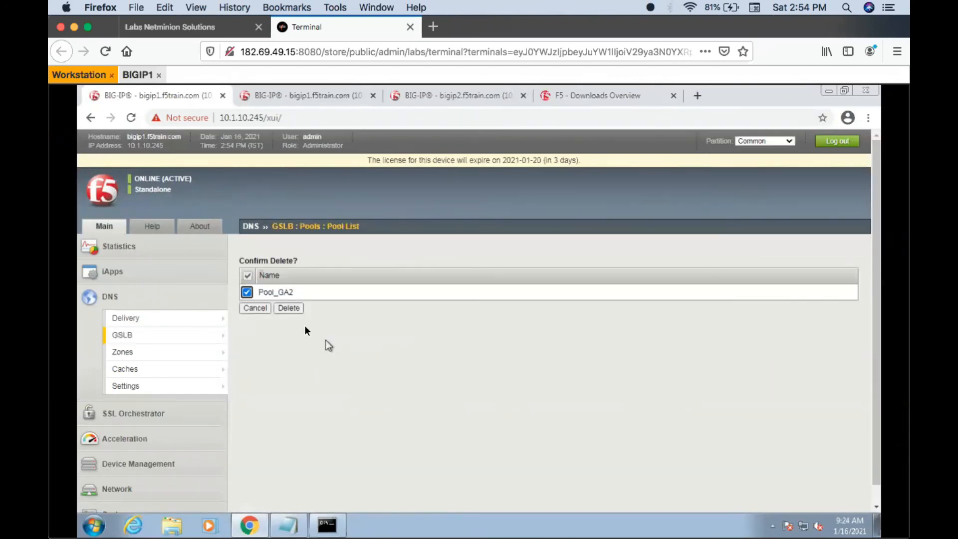
click(295, 310)
click(353, 353)
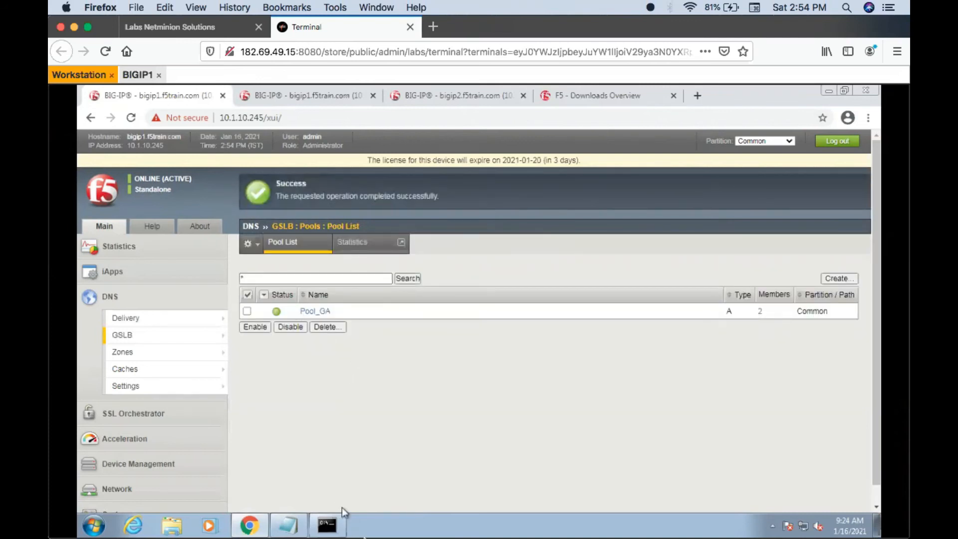
- Switch to SketchBook, cross out primary address 10.1.12.110, draw an arrow to 10.1.12.111, and emphasize the primary address with a circle and underlines
mouse_move(605, 531)
click(659, 521)
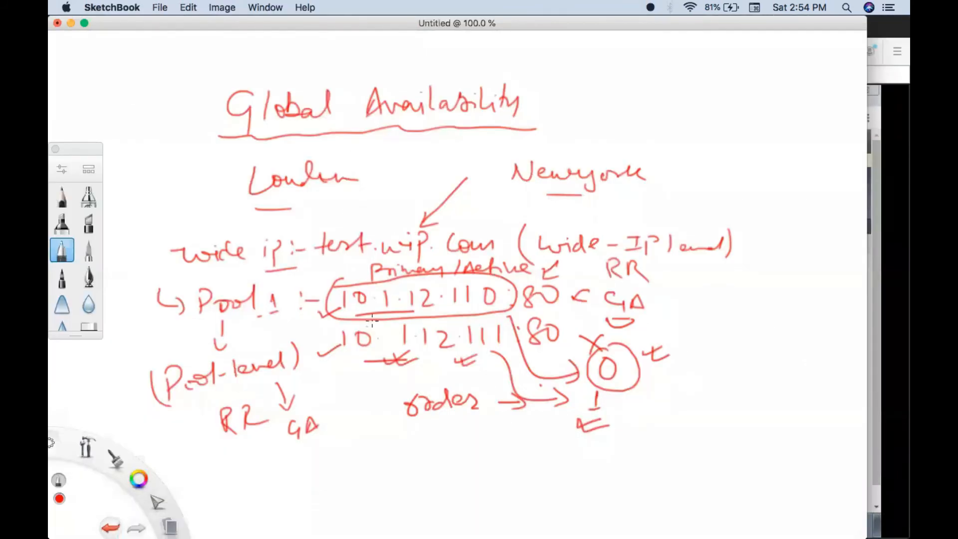
drag(318, 274, 344, 291)
mouse_move(337, 270)
mouse_down()
mouse_move(315, 303)
mouse_move(345, 341)
mouse_move(333, 350)
mouse_up()
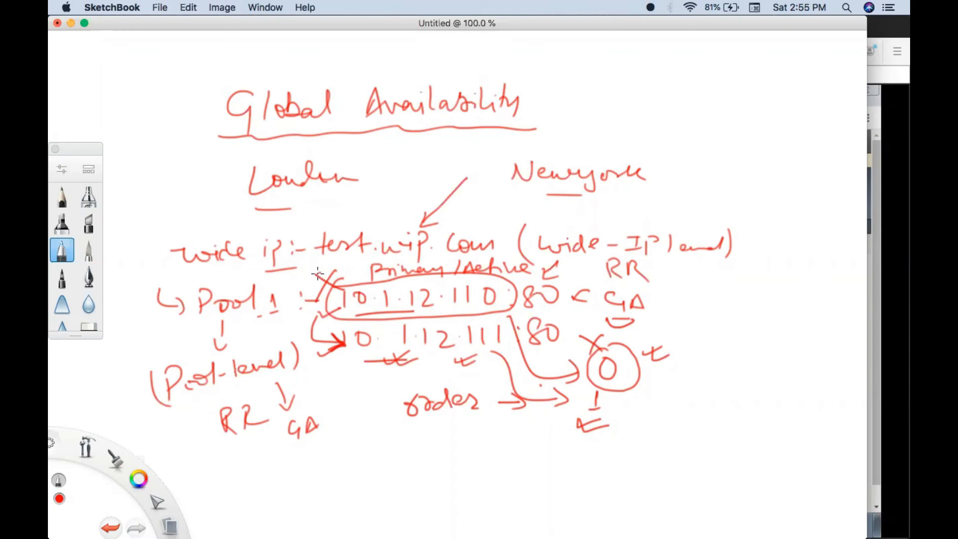
drag(318, 273, 340, 288)
drag(450, 312, 478, 310)
drag(349, 283, 360, 310)
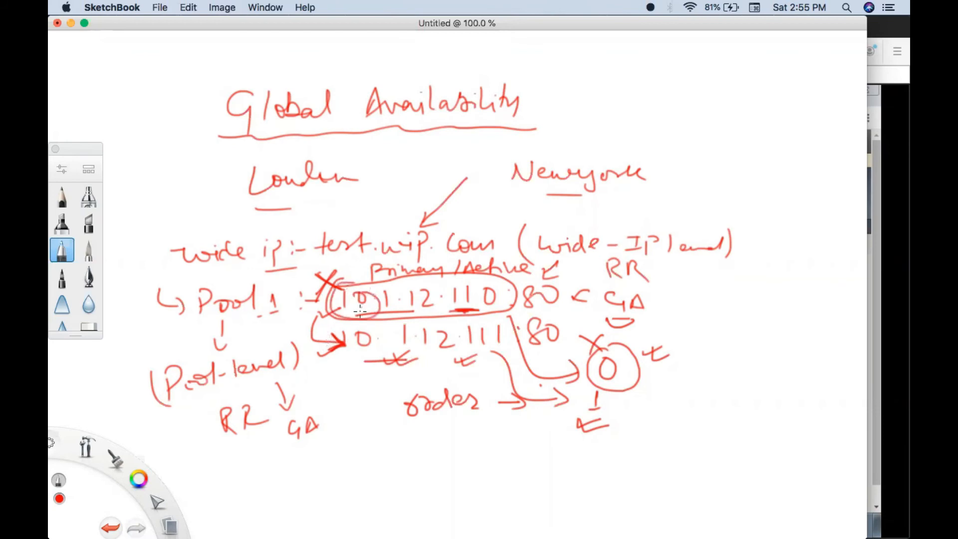
drag(449, 309, 478, 309)
- Write and underline "Manual Resume" beside the Global Availability title, and add tick marks below it and next to both Pool 1 addresses
mouse_move(613, 119)
mouse_down()
mouse_move(649, 100)
mouse_move(657, 118)
mouse_move(812, 127)
mouse_up()
drag(713, 148, 758, 148)
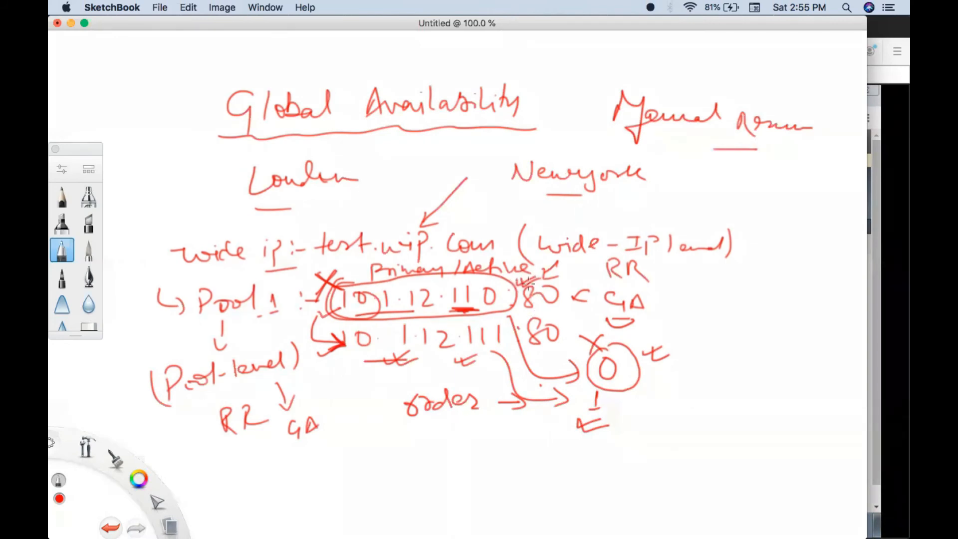
drag(505, 342, 525, 341)
drag(665, 146, 679, 149)
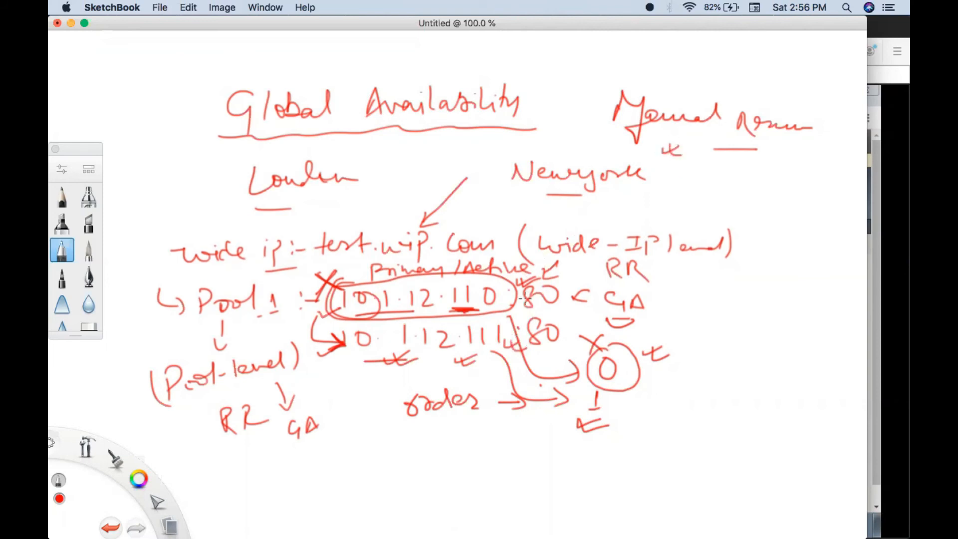
drag(519, 279, 534, 275)
drag(506, 347, 521, 346)
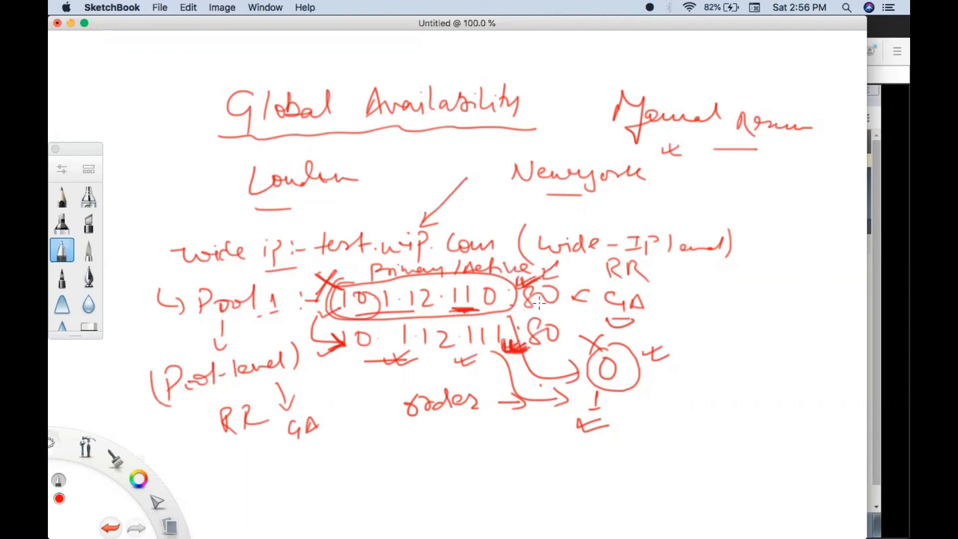
mouse_move(517, 278)
mouse_down()
mouse_move(541, 272)
mouse_move(544, 284)
mouse_move(530, 290)
mouse_up()
drag(669, 145, 685, 151)
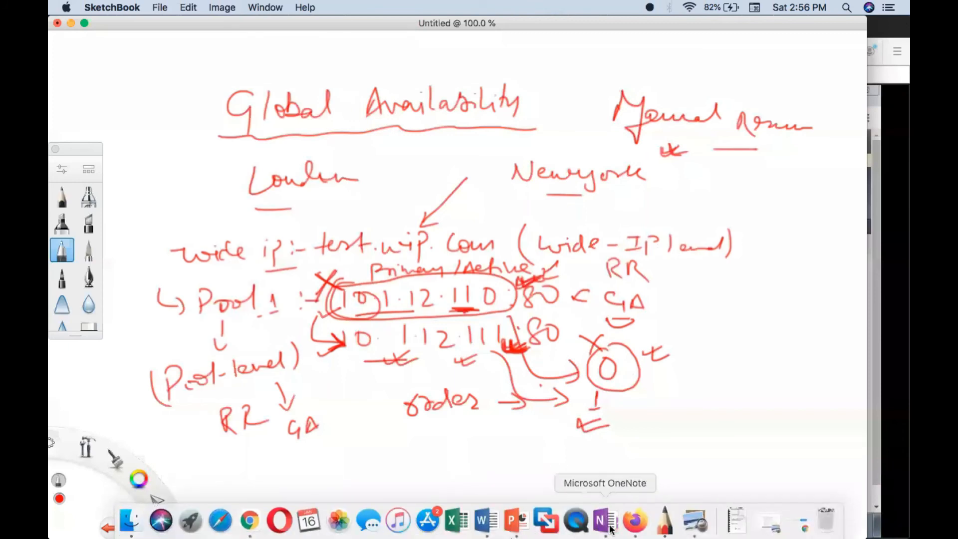
- Switch to the GTM-DNS_Training_Live presentation in PowerPoint and go from the Global Availability slide to the Manual Resume slide, number 156
click(517, 523)
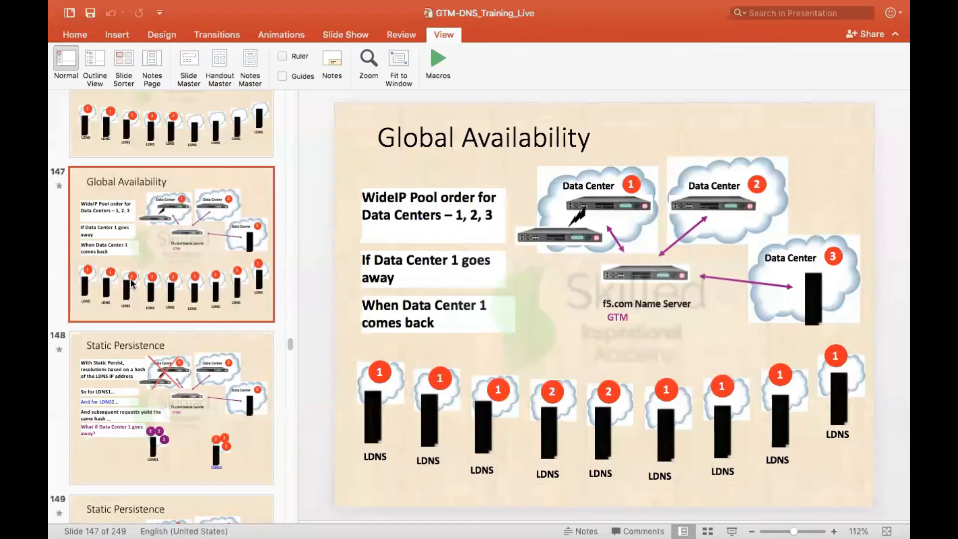
scroll(131, 283, down, 5)
scroll(131, 284, down, 4)
click(131, 283)
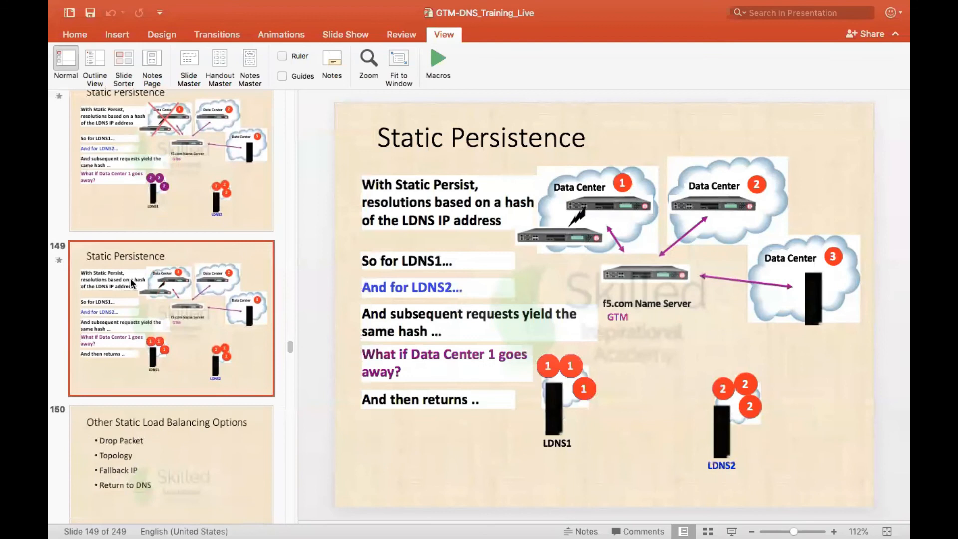
scroll(130, 282, down, 4)
click(131, 283)
scroll(131, 272, down, 5)
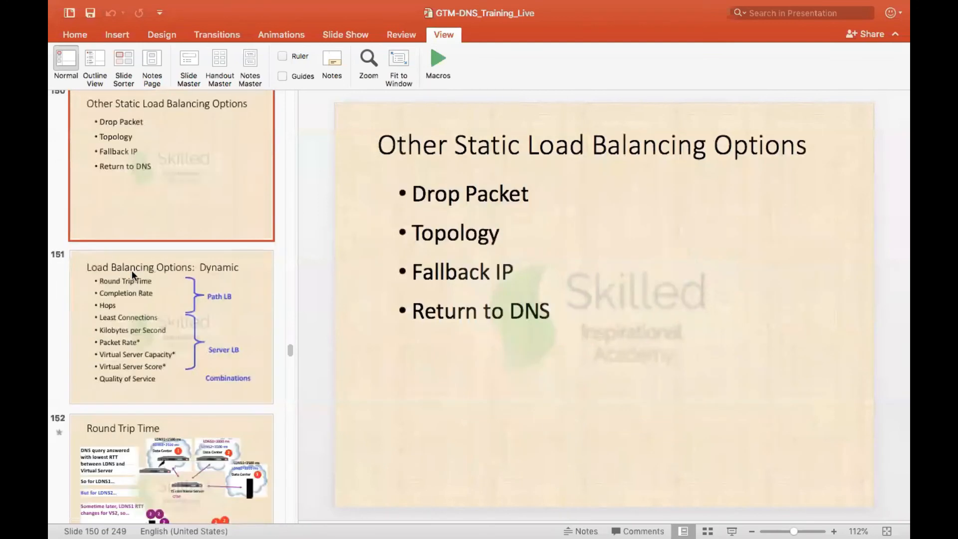
scroll(132, 271, down, 4)
click(132, 271)
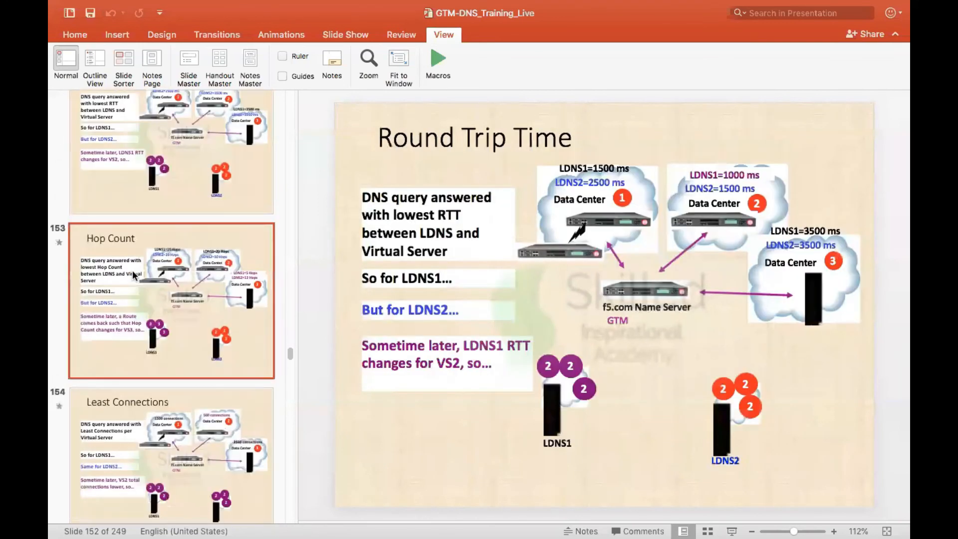
scroll(133, 274, up, 2)
scroll(133, 274, down, 6)
scroll(132, 271, down, 4)
click(132, 271)
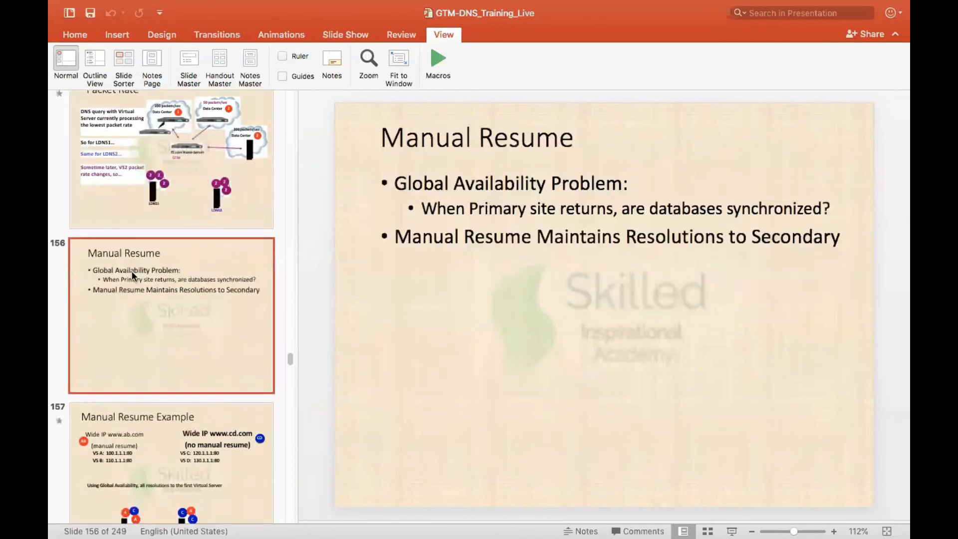
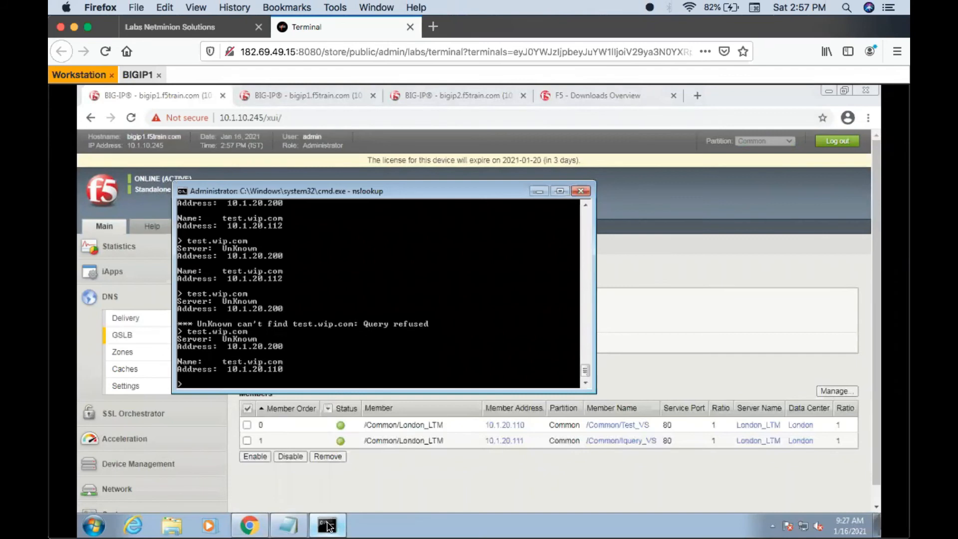
- Query test.wip.com repeatedly in nslookup to check which address resolves while both Pool_GA members are available
key(Return)
key(Up)
key(Return)
key(Up)
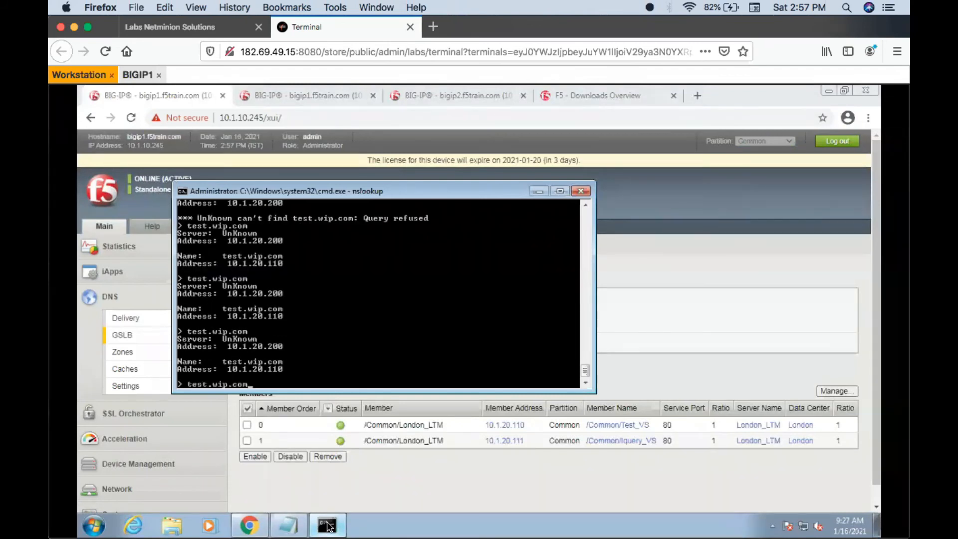
key(Return)
key(Up)
key(Escape)
key(Up)
key(Escape)
key(Up)
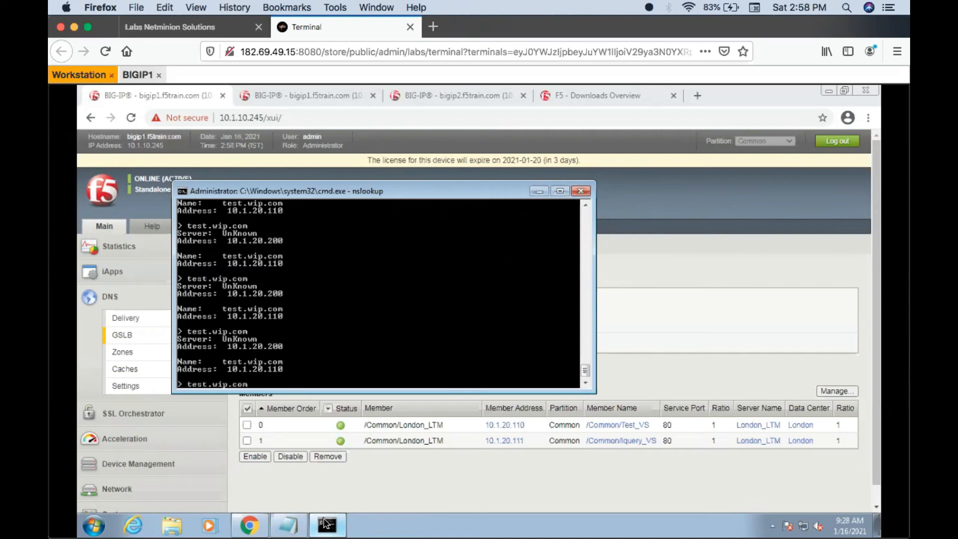
- Disable the virtual server Test_VS (10.1.20.110) in the virtual server list on bigip2
click(441, 478)
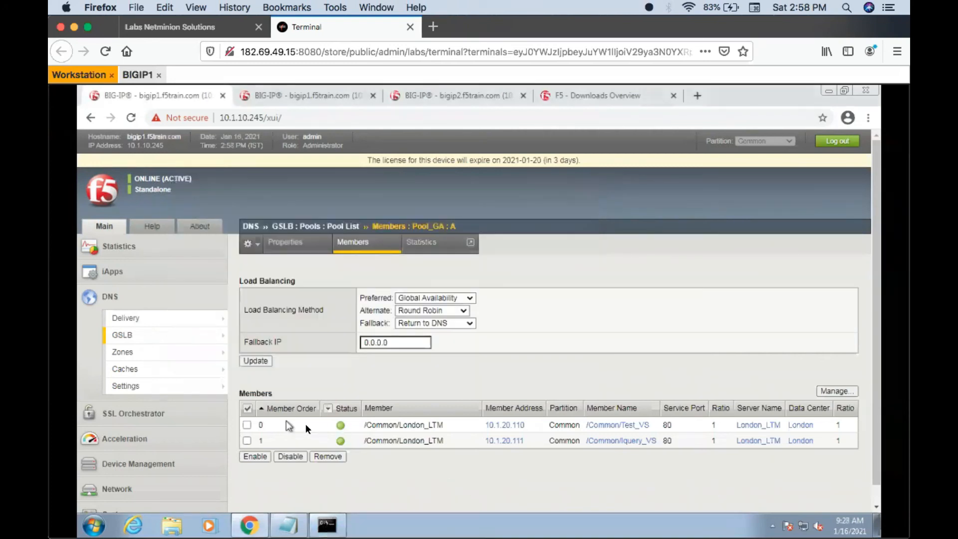
click(421, 94)
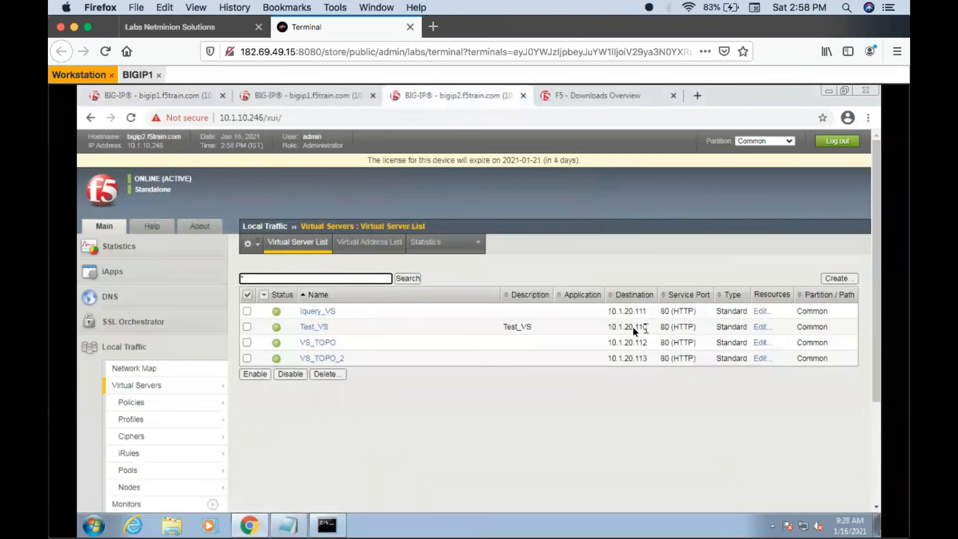
click(247, 327)
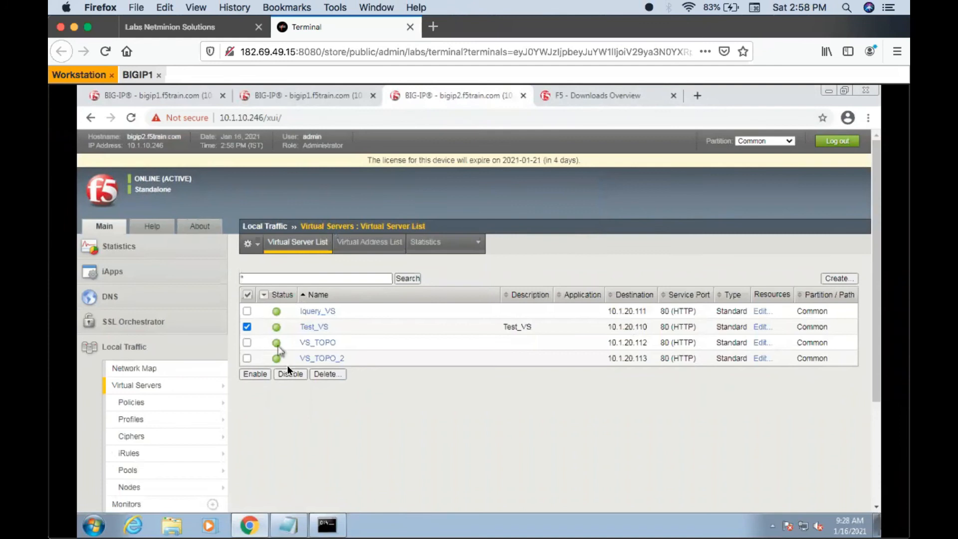
click(287, 375)
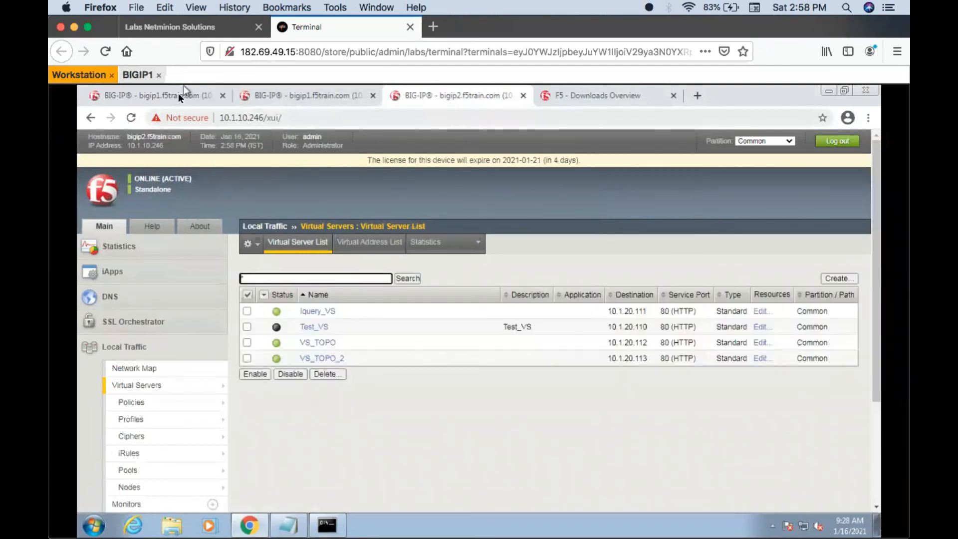
- Return to the Pool_GA members on bigip1 and reload them repeatedly to check the Test_VS member's status
click(178, 93)
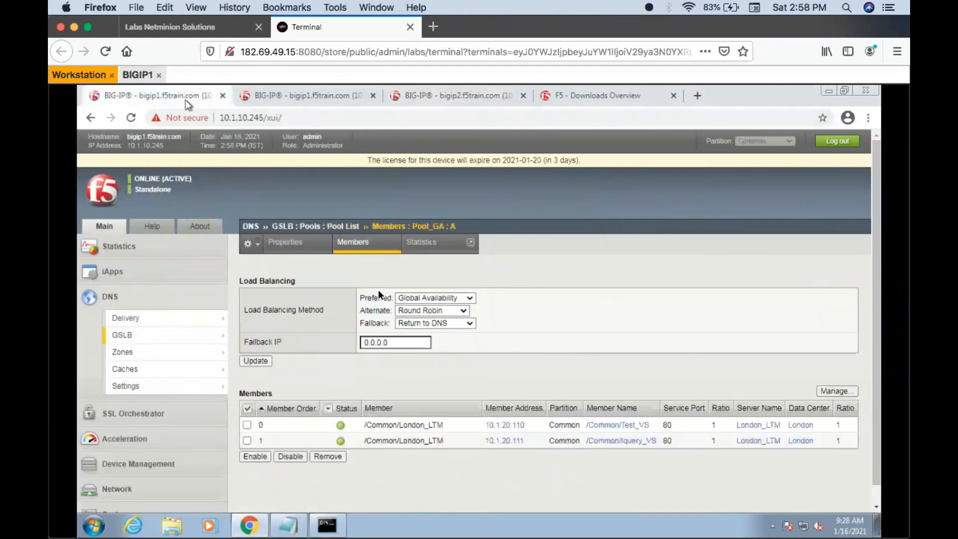
click(359, 247)
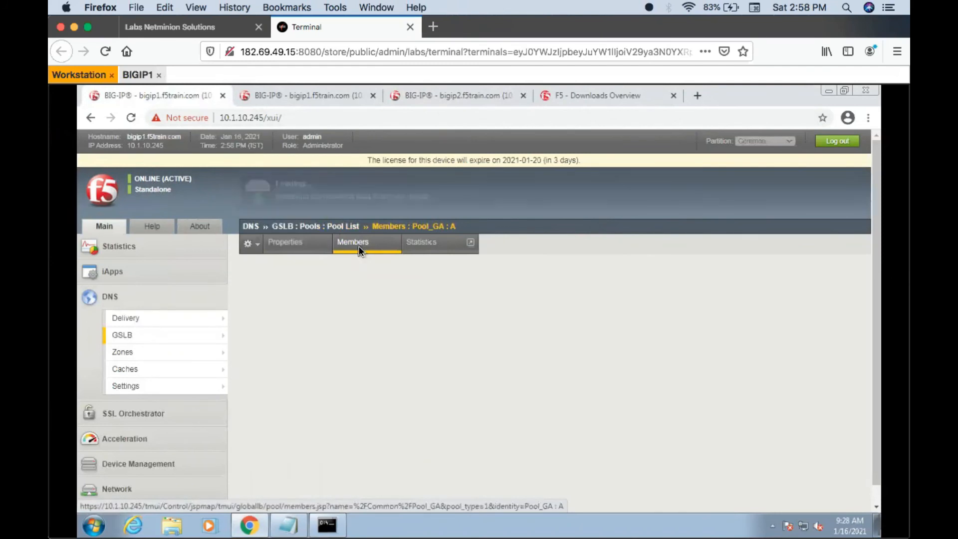
click(359, 248)
click(359, 248)
click(360, 247)
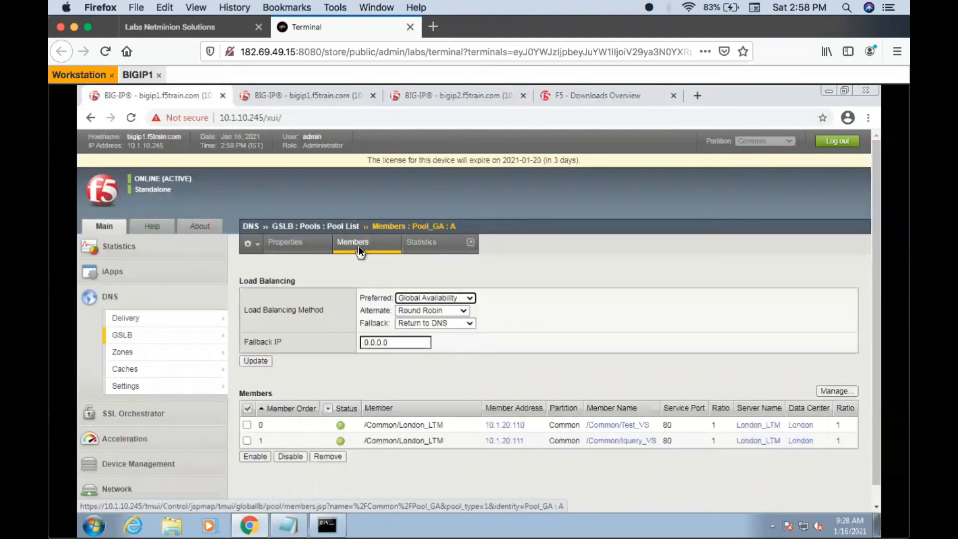
click(360, 247)
click(359, 247)
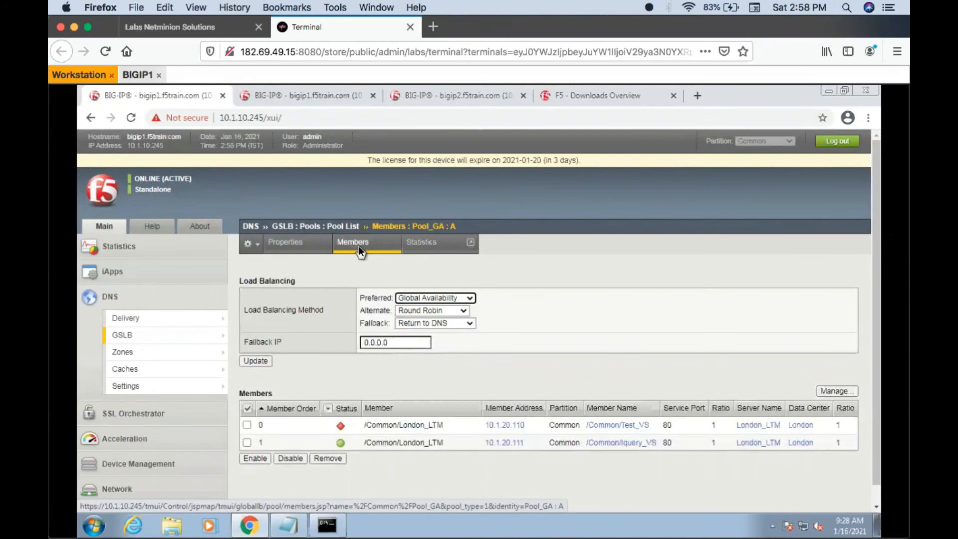
click(359, 248)
- Query test.wip.com several times in nslookup to check the address returned with Test_VS disabled
click(325, 529)
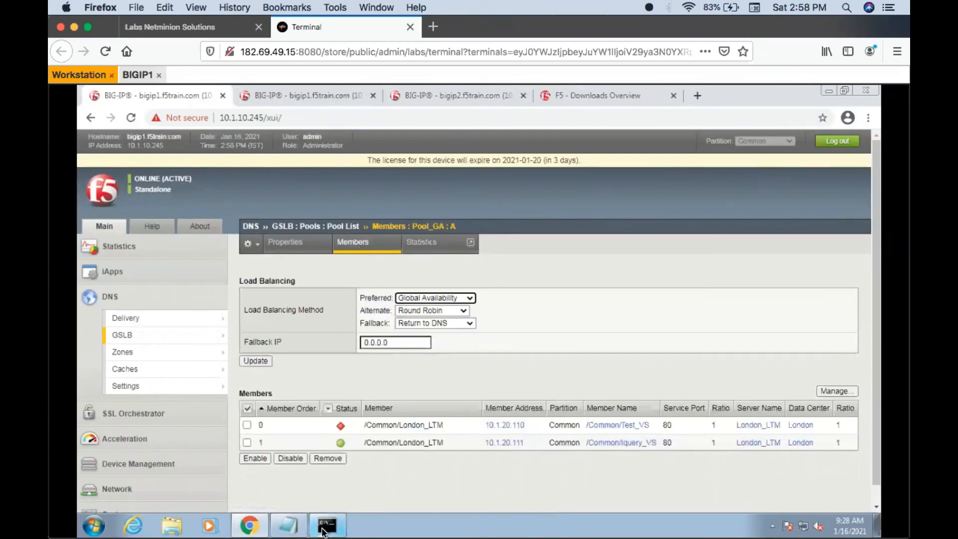
key(Return)
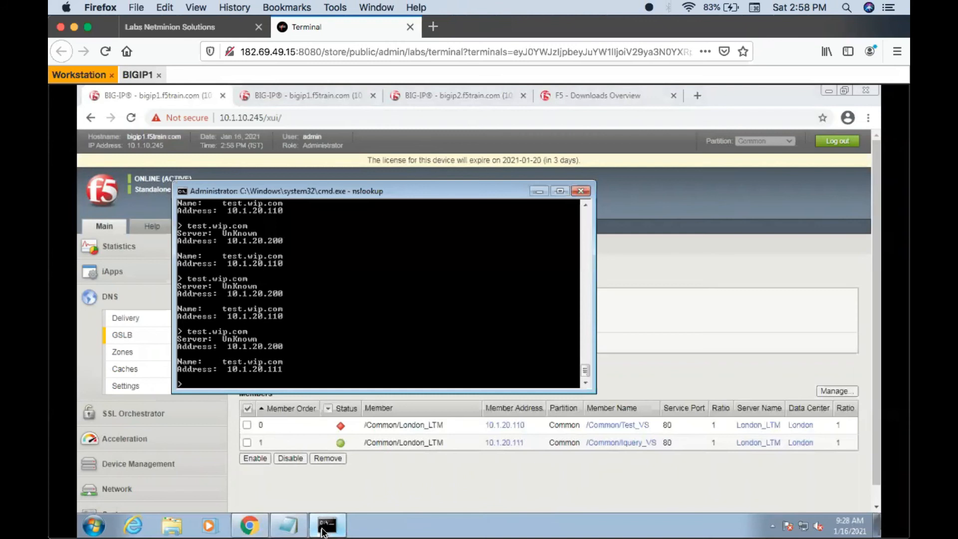
key(Up)
key(Return)
key(Up)
key(Return)
key(Up)
key(Return)
key(Up)
key(Escape)
- Re-enable the virtual server Test_VS in the virtual server list on bigip2
click(429, 473)
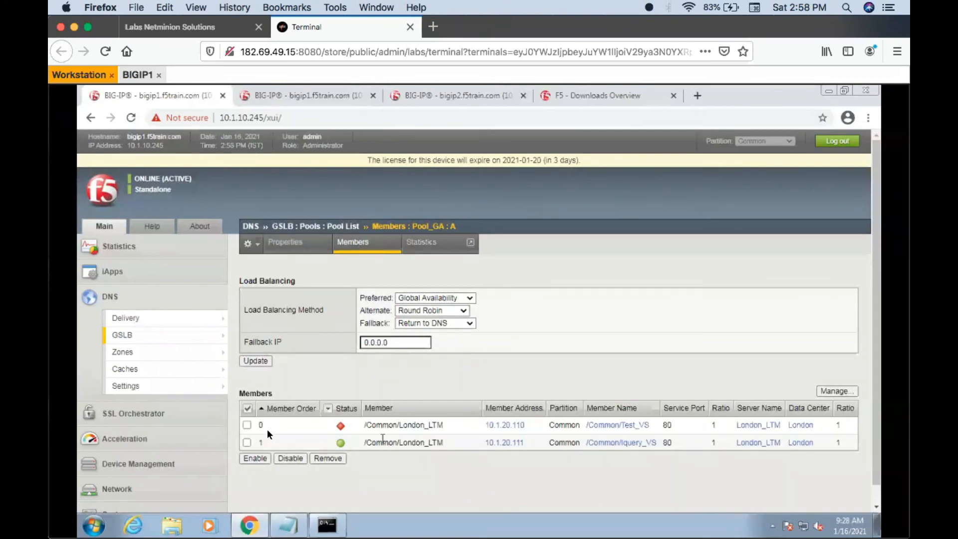
click(439, 97)
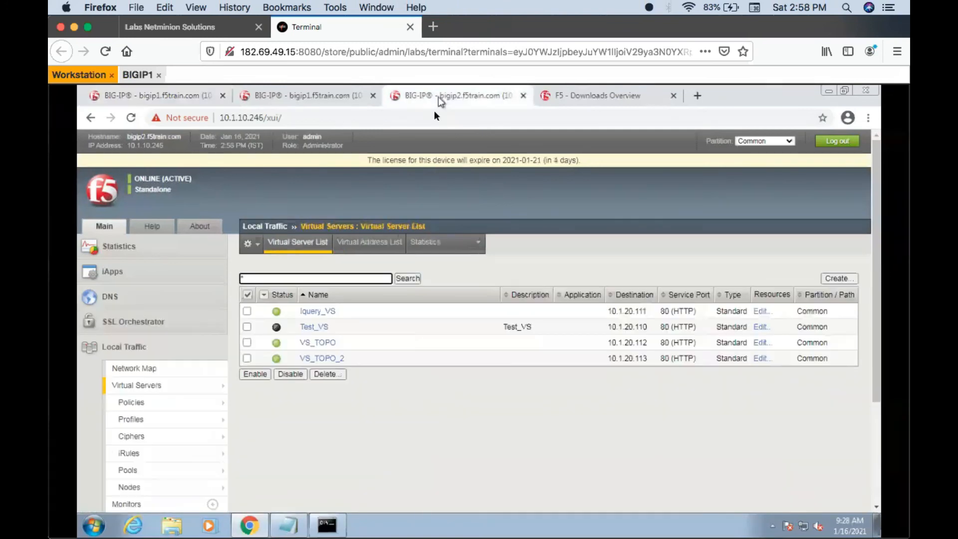
click(246, 326)
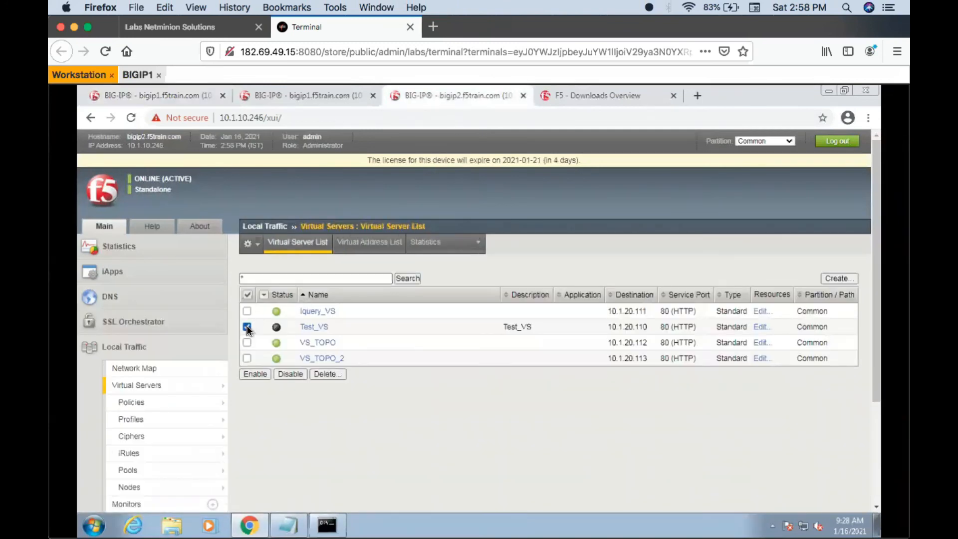
click(258, 374)
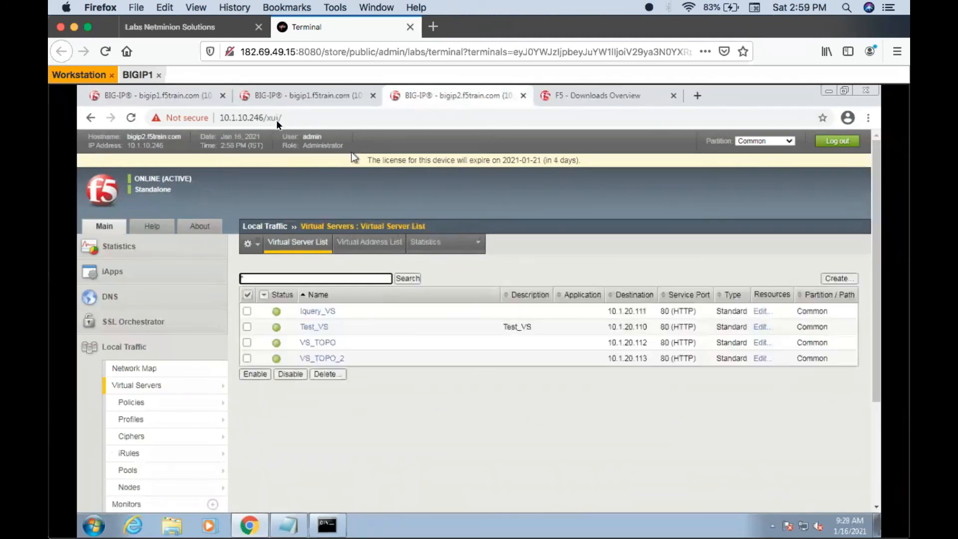
- Reload the Pool_GA members on bigip1 and query test.wip.com repeatedly in nslookup to check failback to the primary member
click(195, 101)
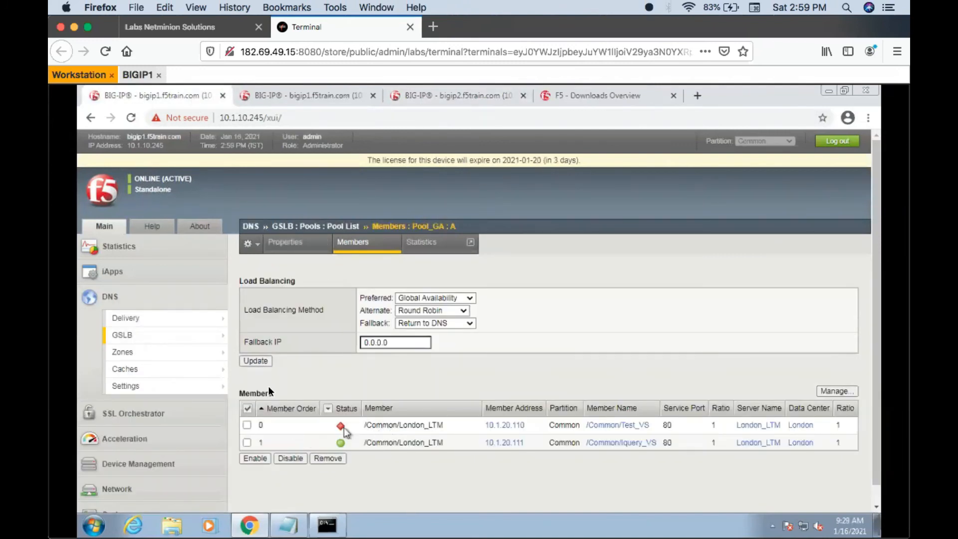
click(376, 244)
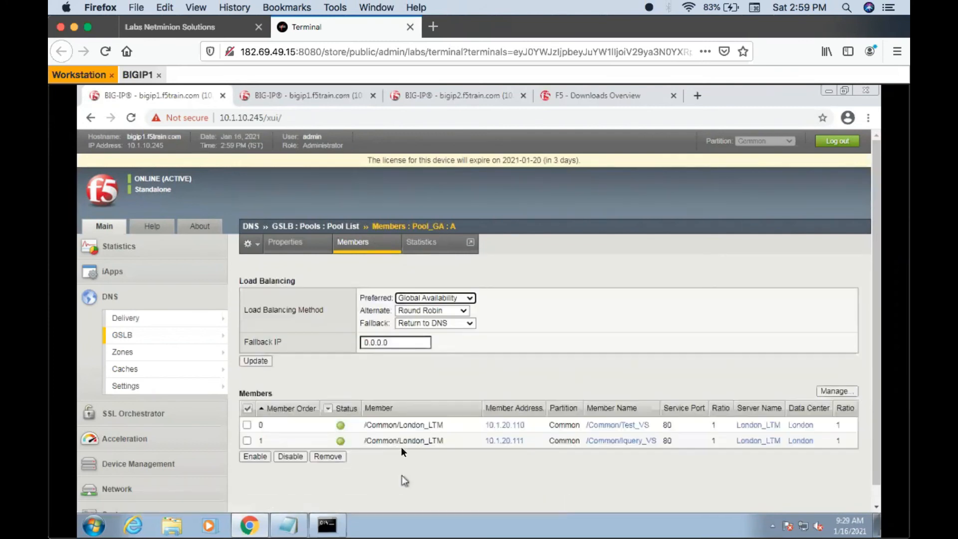
click(330, 525)
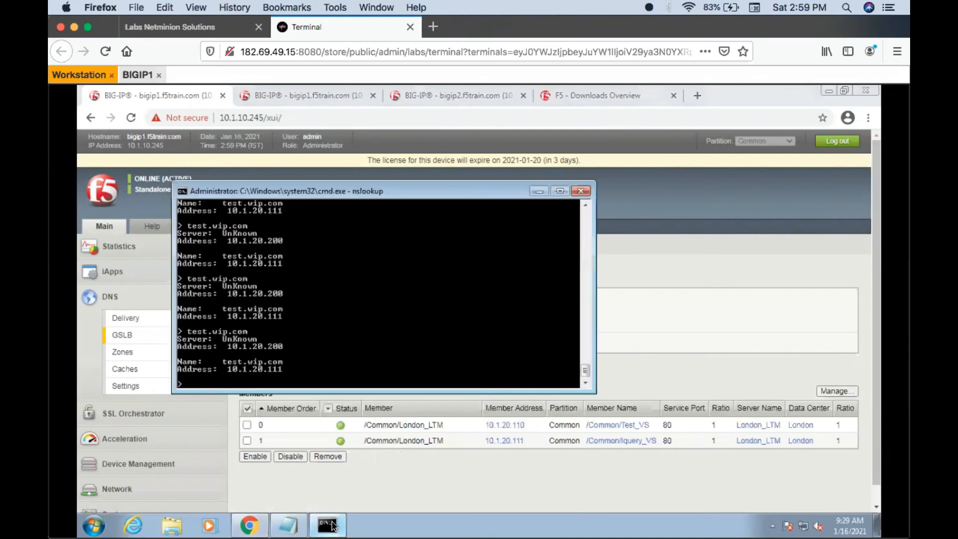
key(Up)
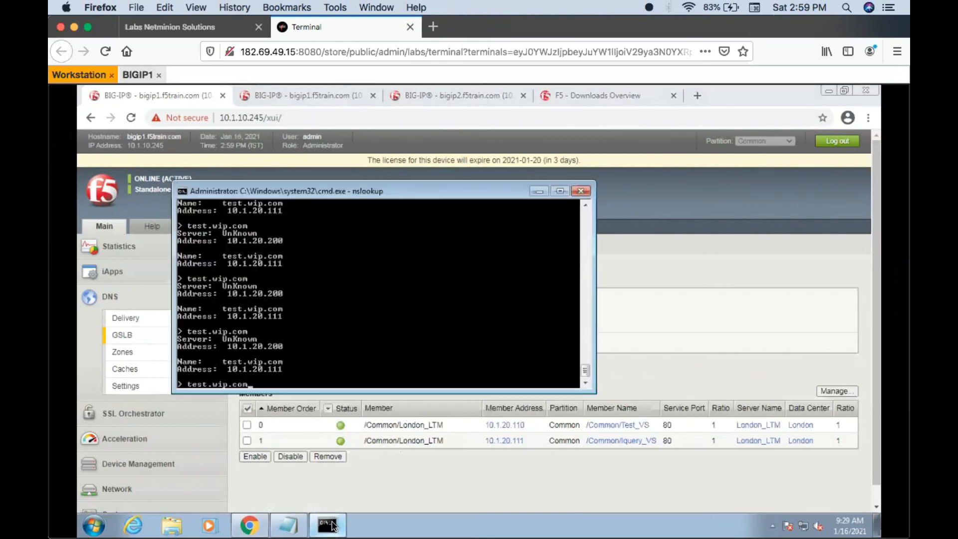
key(Return)
key(Up)
key(Return)
key(Up)
key(Return)
key(Up)
key(Return)
key(Up)
click(333, 526)
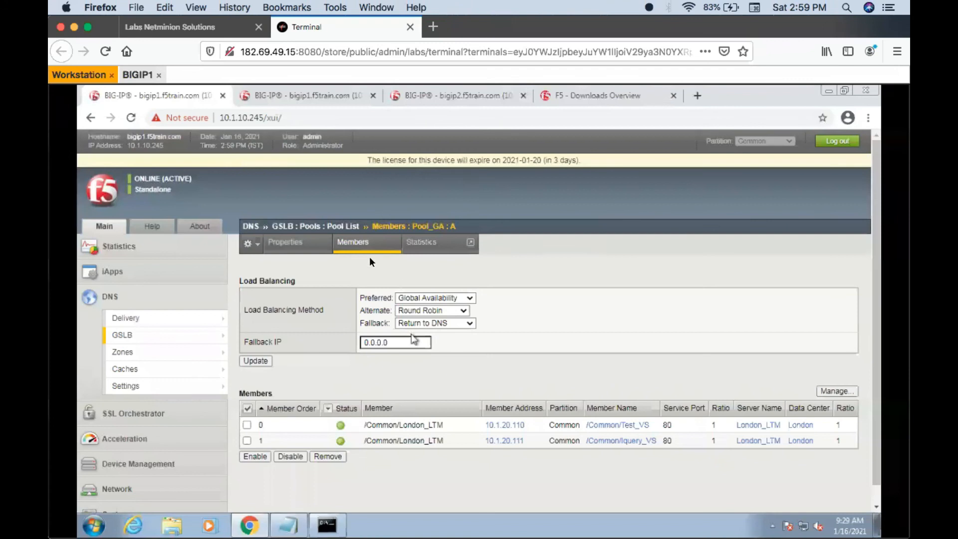
- Open the properties of Pool_GA from the GSLB pool list, enable Manual Resume, and save the update
click(358, 246)
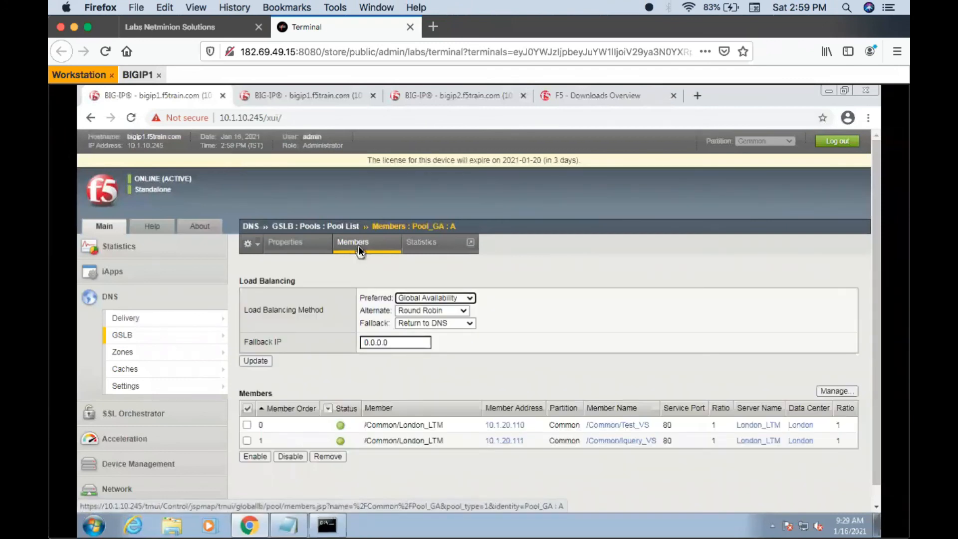
mouse_move(193, 334)
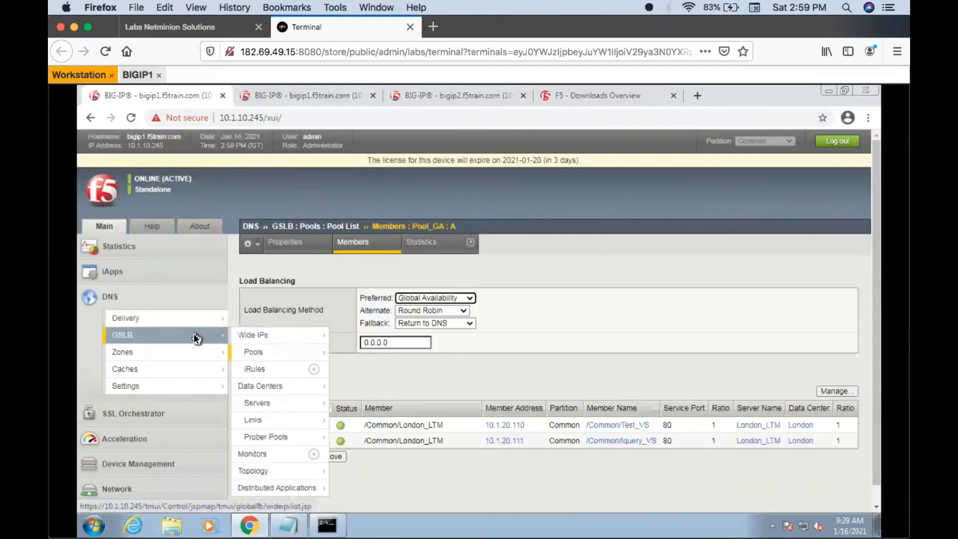
click(264, 351)
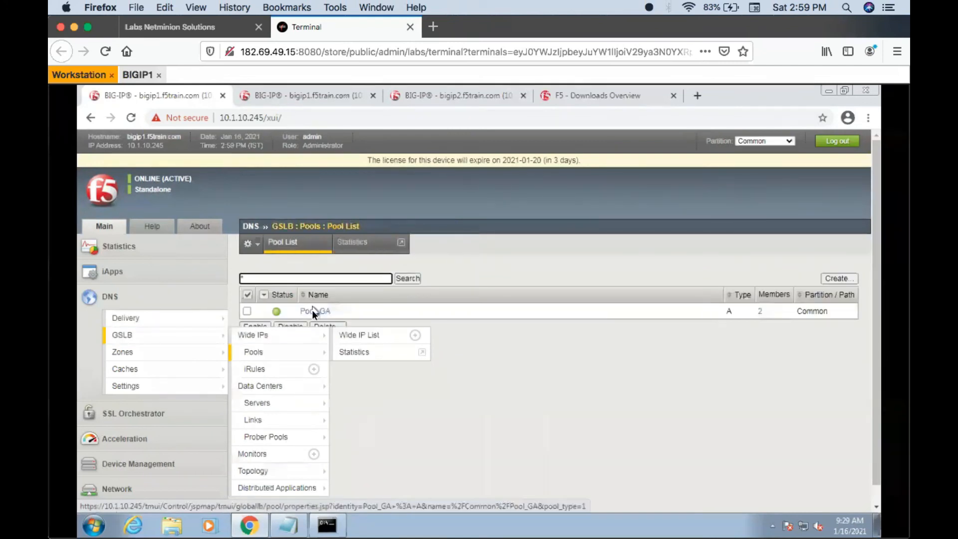
click(313, 311)
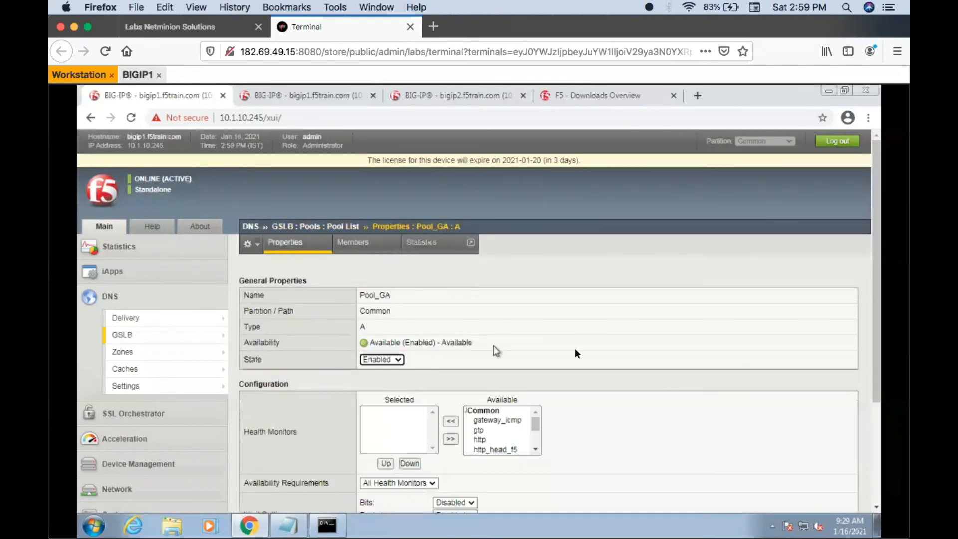
scroll(633, 349, down, 5)
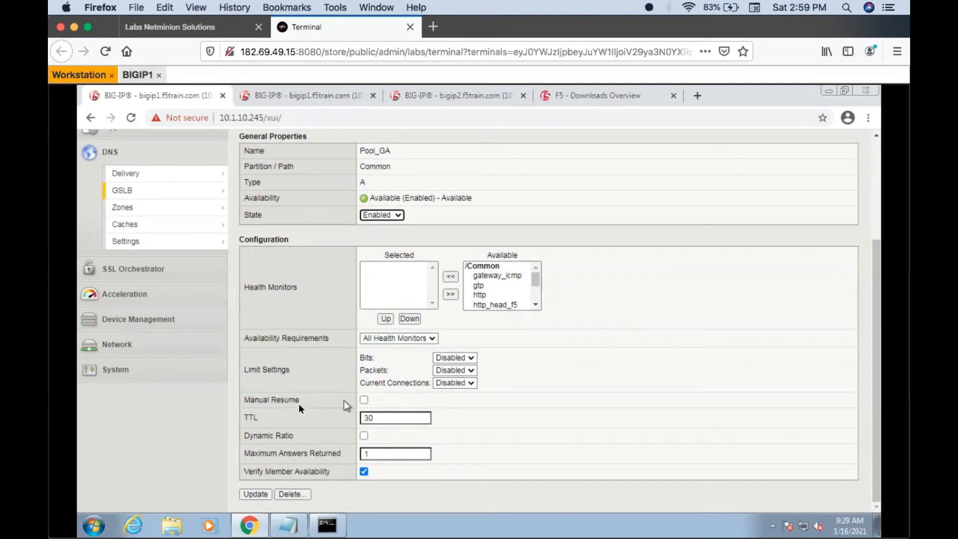
click(364, 400)
click(256, 494)
- Review the Pool_GA members and query test.wip.com repeatedly in nslookup with Manual Resume enabled
drag(873, 262, 879, 198)
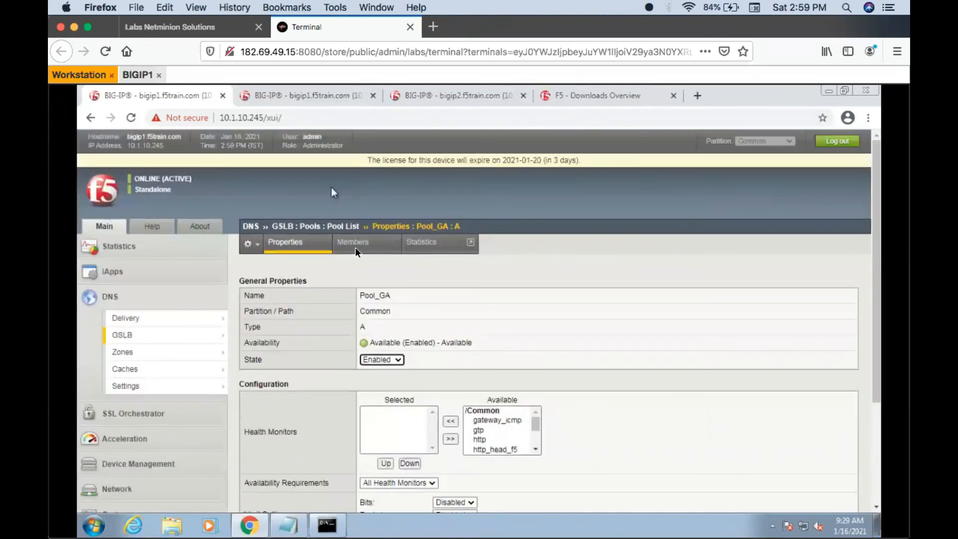
click(355, 247)
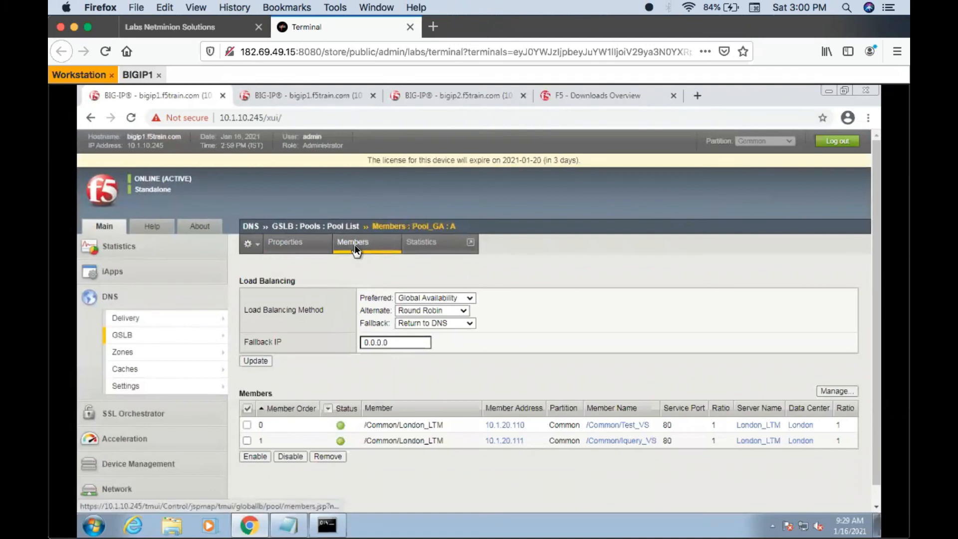
click(327, 529)
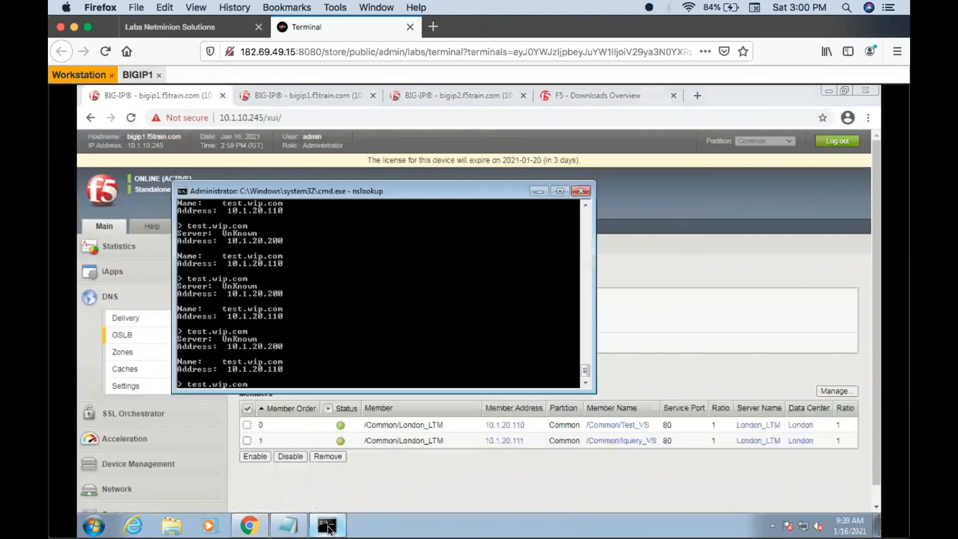
key(Escape)
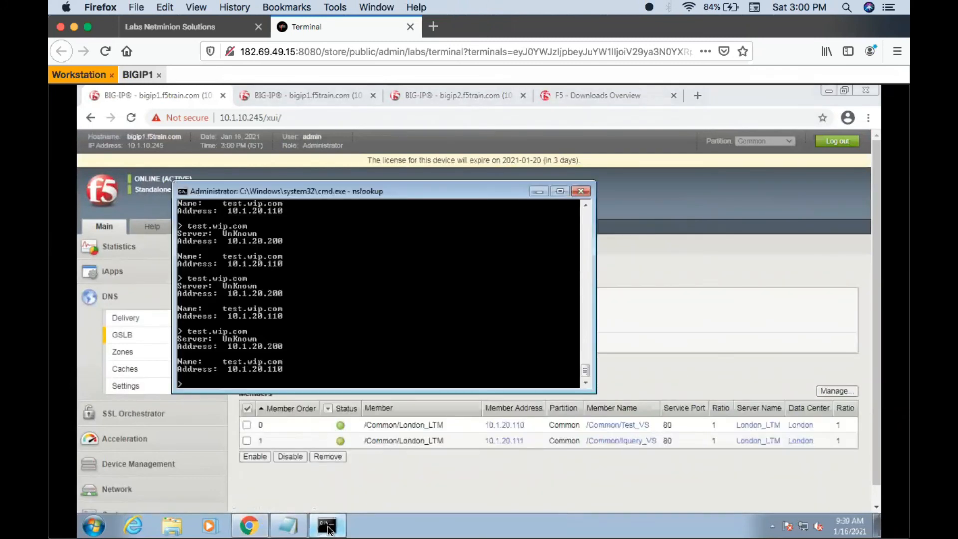
key(Up)
key(Return)
key(Up)
key(Return)
key(Up)
key(Return)
key(Up)
key(Return)
key(Up)
key(Return)
key(Up)
key(Return)
key(Up)
- Disable the virtual server Test_VS on bigip2 again to test Manual Resume
click(402, 476)
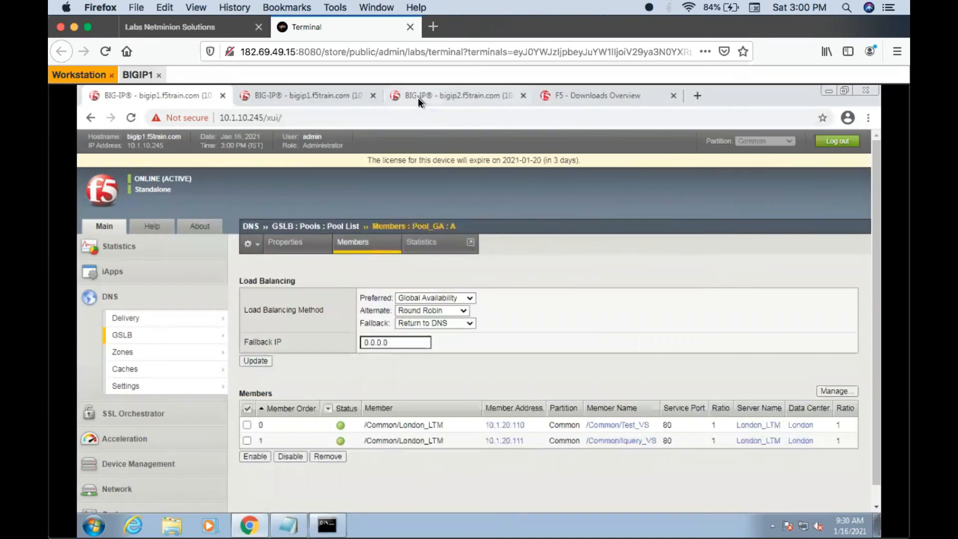
click(418, 97)
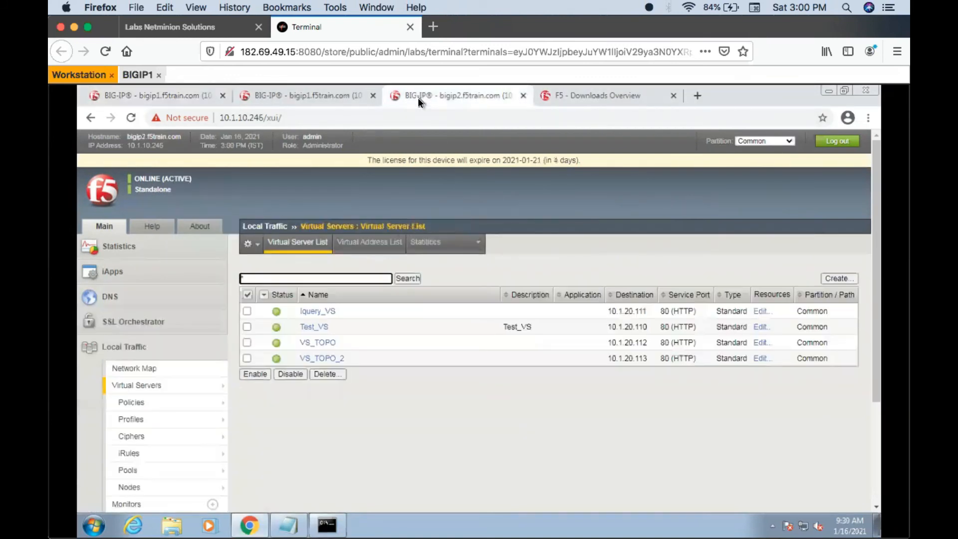
click(247, 328)
click(295, 374)
- Reload the Pool_GA member list on bigip1 repeatedly to check the status of the disabled Test_VS member
click(166, 95)
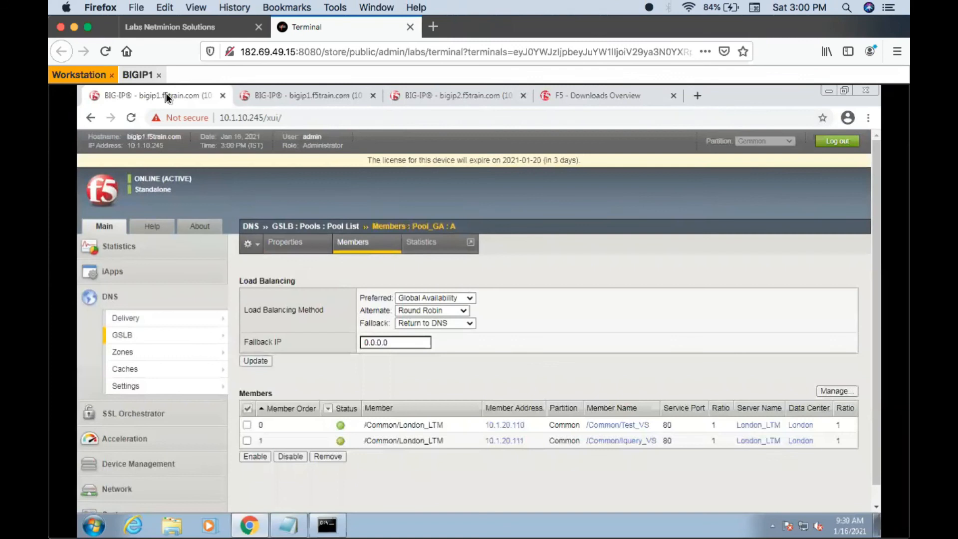
click(362, 242)
click(363, 243)
click(363, 243)
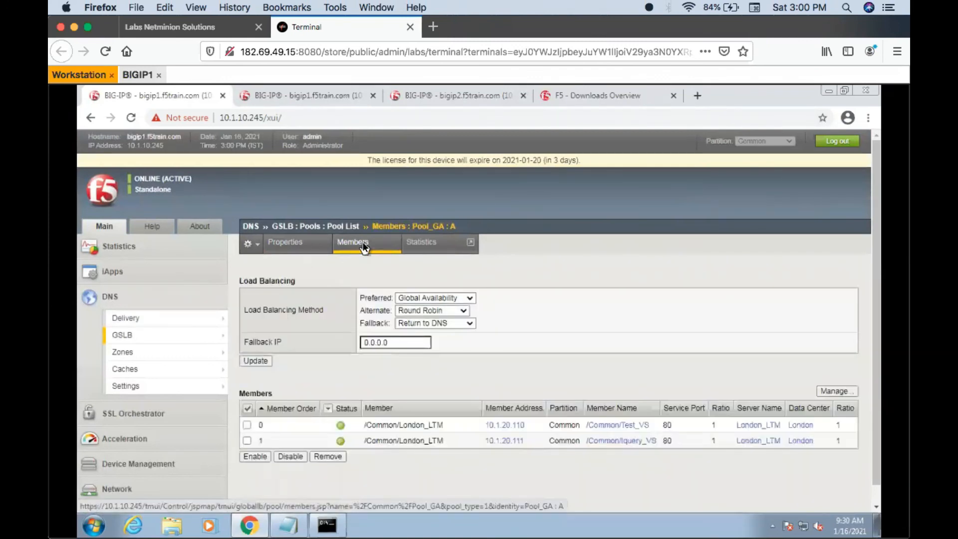
click(363, 243)
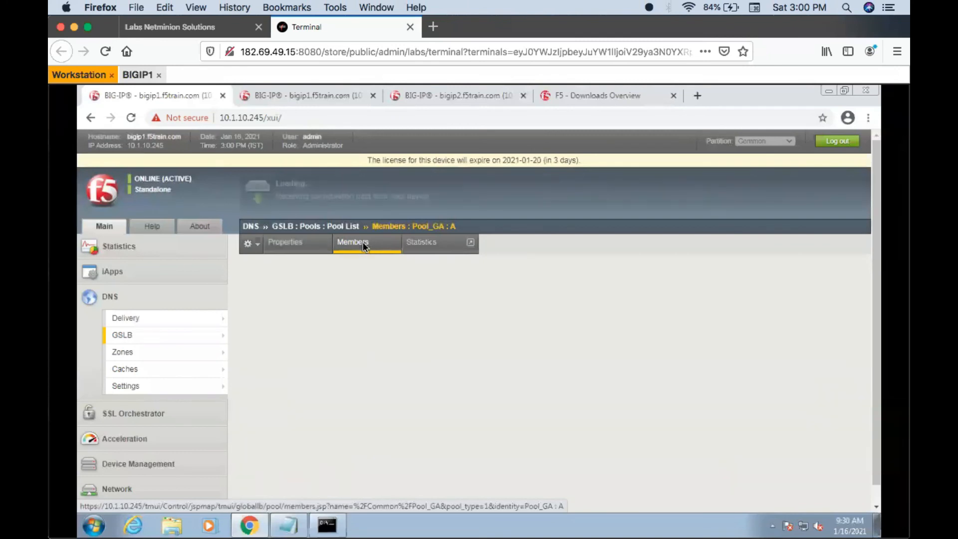
click(363, 242)
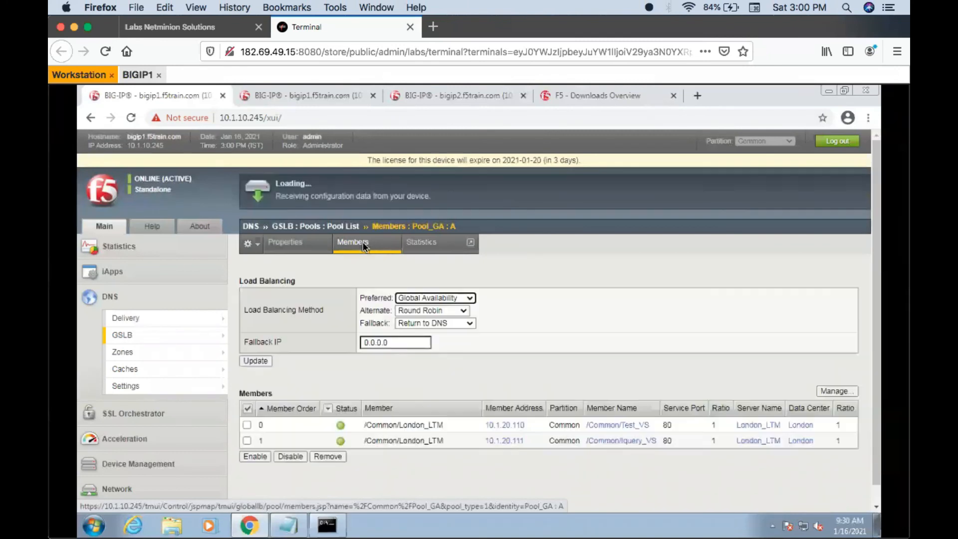
click(364, 243)
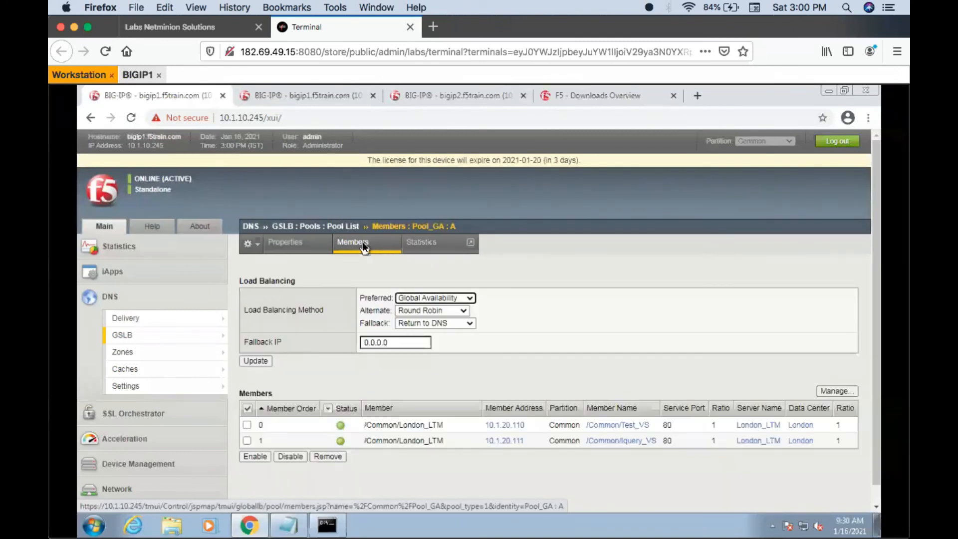
click(363, 243)
click(363, 243)
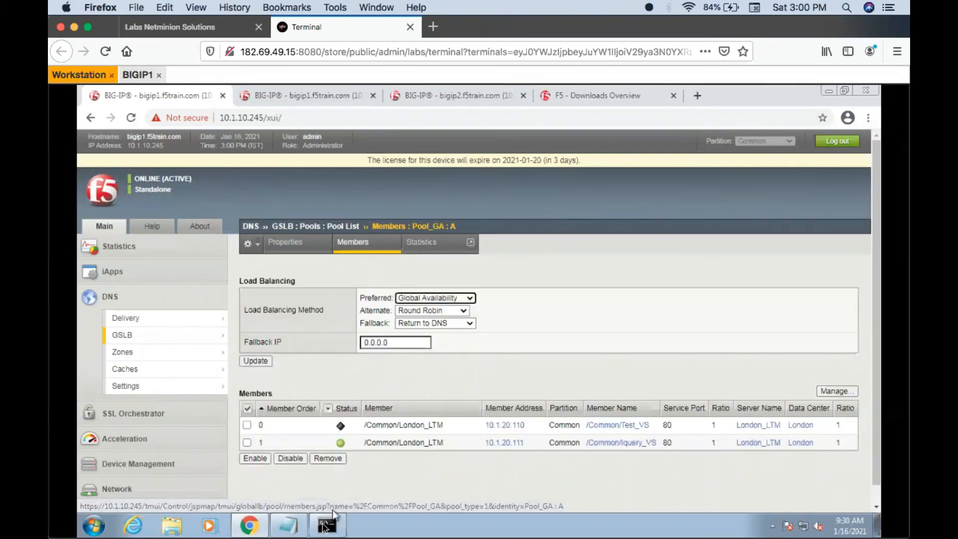
- Query test.wip.com repeatedly in nslookup to check failover while Test_VS is disabled
click(325, 525)
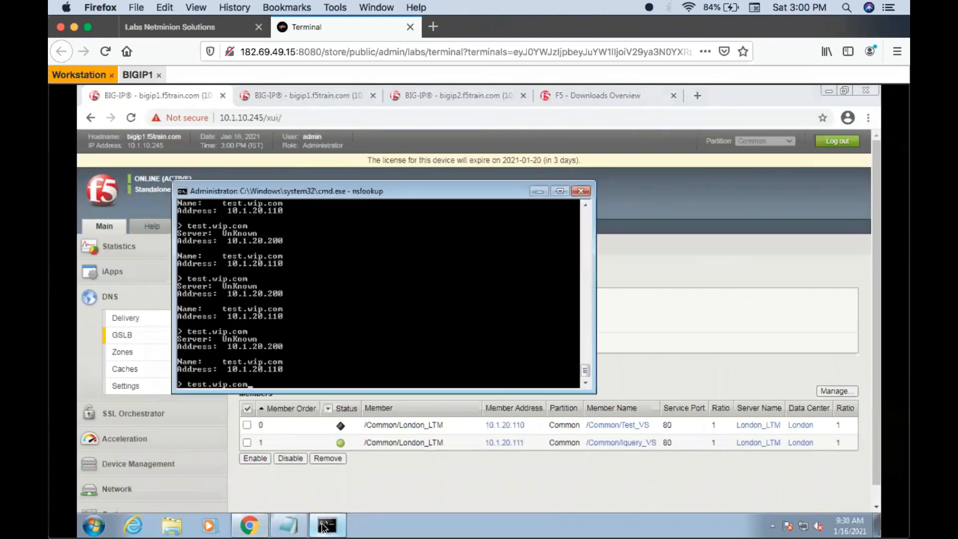
key(Return)
key(Up)
key(Return)
key(Up)
key(Return)
key(Up)
key(Return)
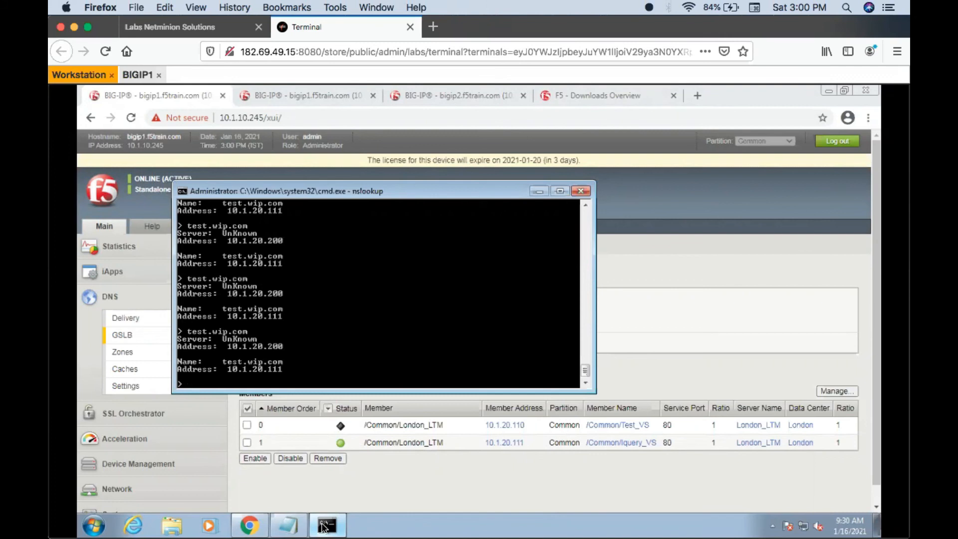
click(408, 457)
- Enable the virtual server Test_VS again in the virtual server list on bigip2
click(440, 96)
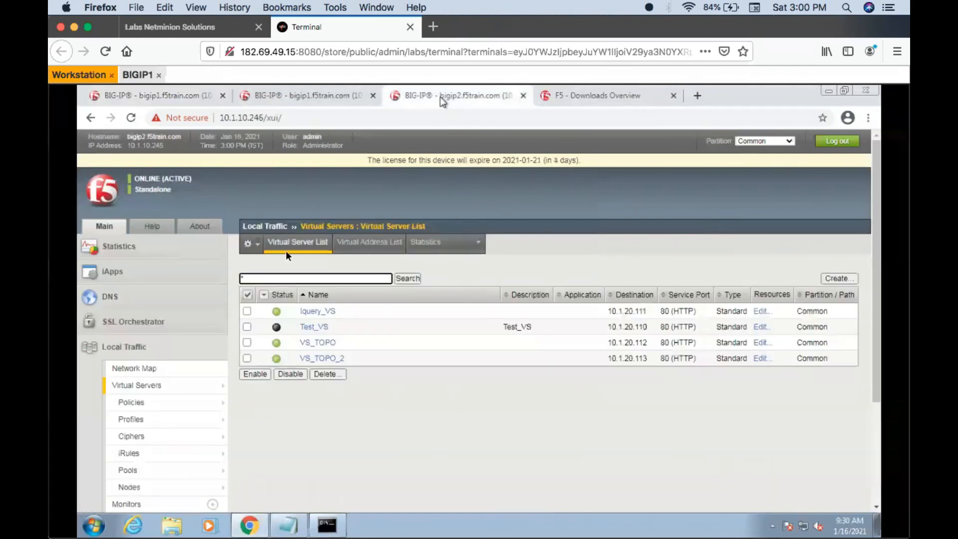
click(244, 328)
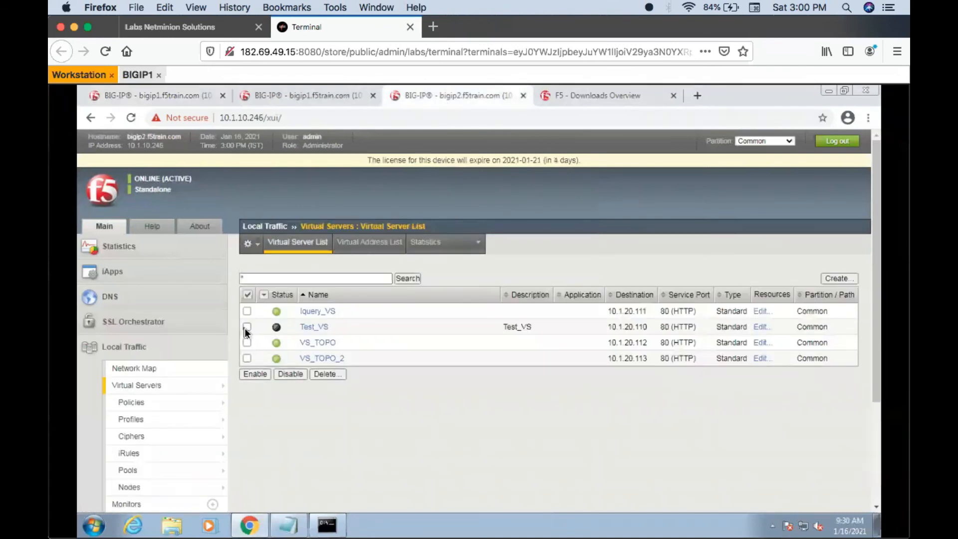
click(259, 376)
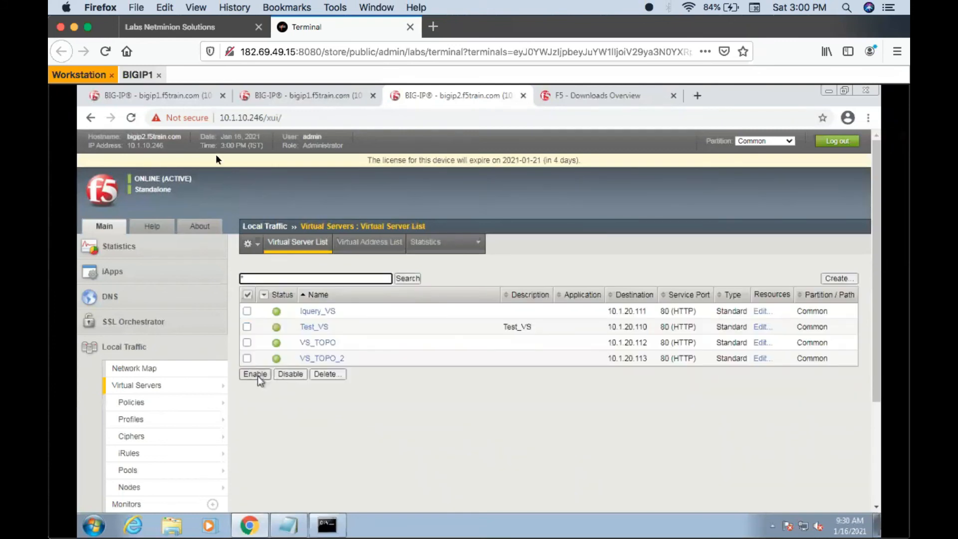
- Reload the Pool_GA member list on bigip1 to check the Test_VS member under Manual Resume
click(161, 98)
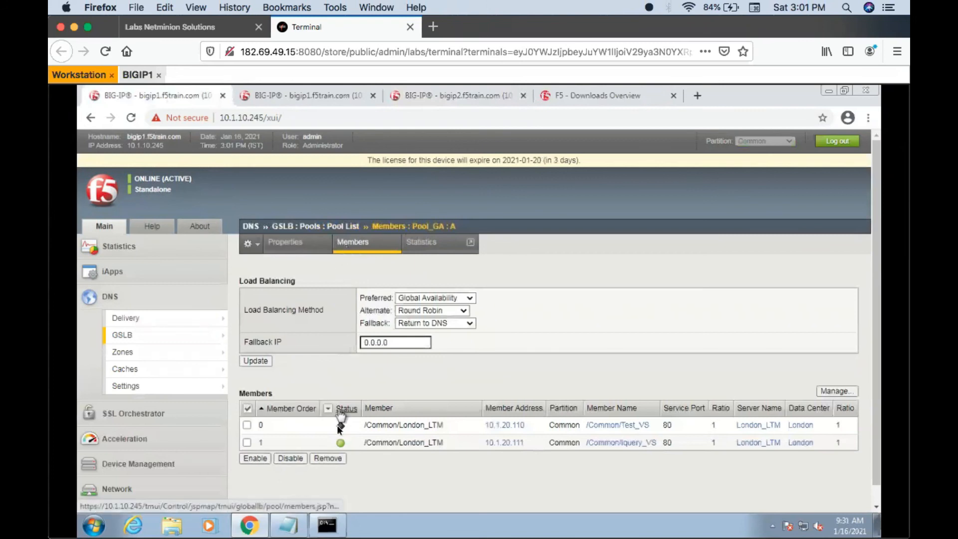
click(363, 241)
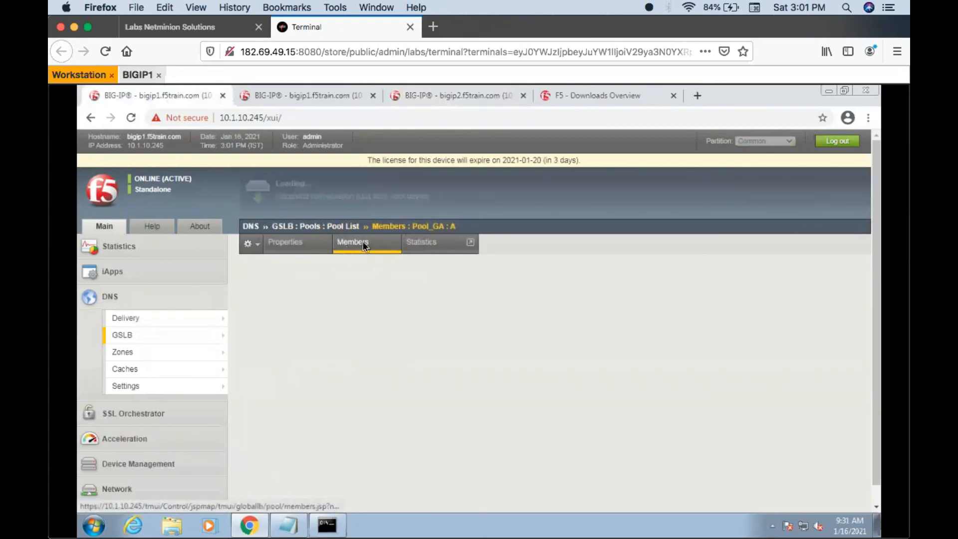
click(364, 243)
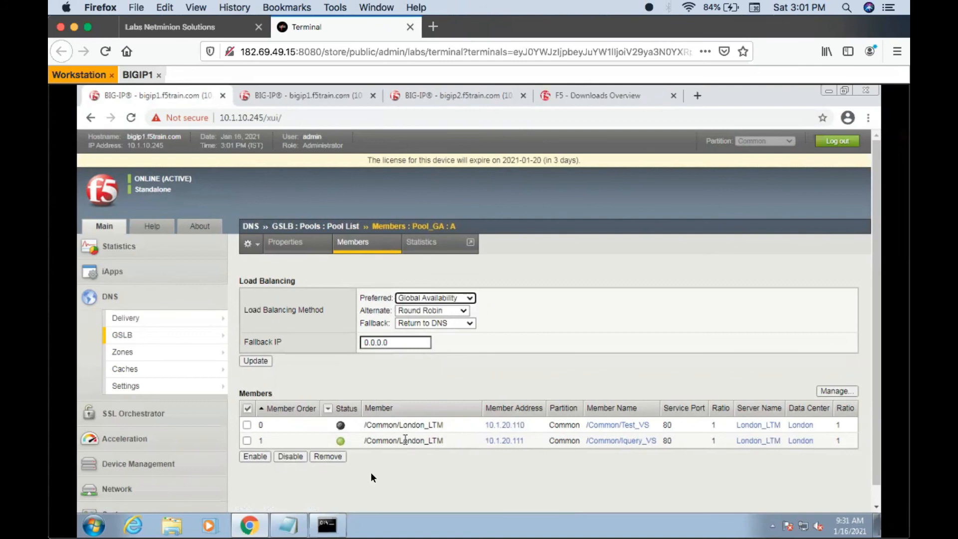
- Query test.wip.com several times in nslookup to see which member answers with Test_VS enabled only on bigip2
click(331, 525)
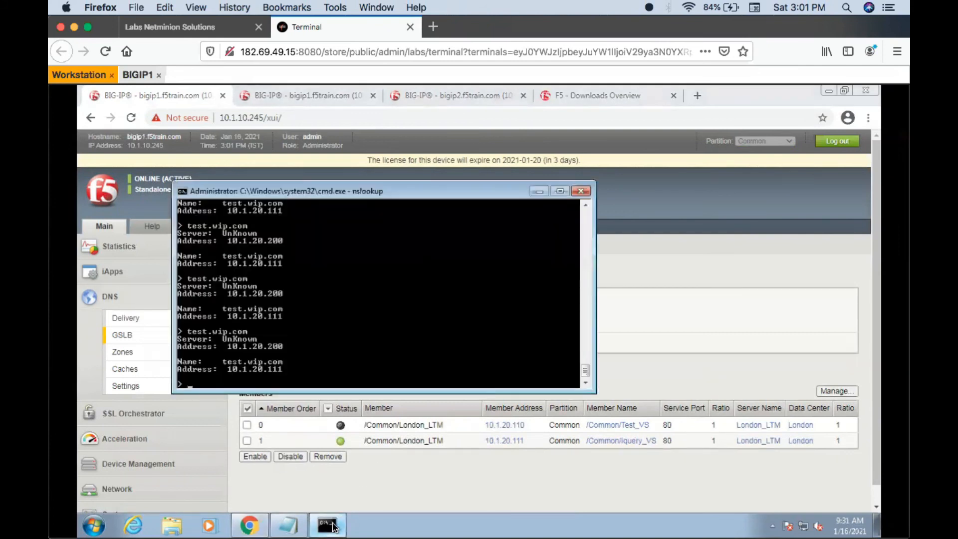
key(Up)
key(Return)
key(Up)
key(Return)
key(Up)
key(Return)
key(Up)
click(333, 528)
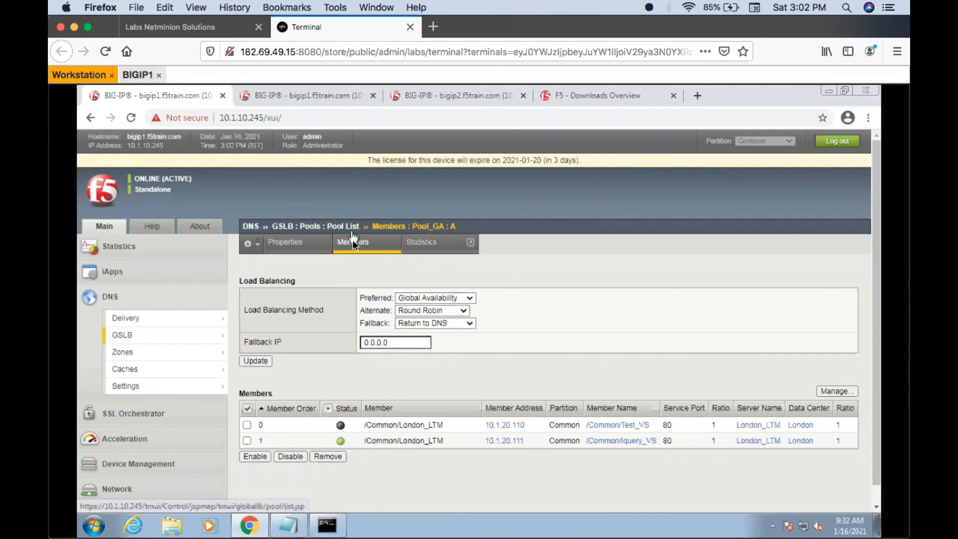
- Review the Manual Resume setting in Pool_GA's properties and the virtual server statuses on bigip2
click(338, 229)
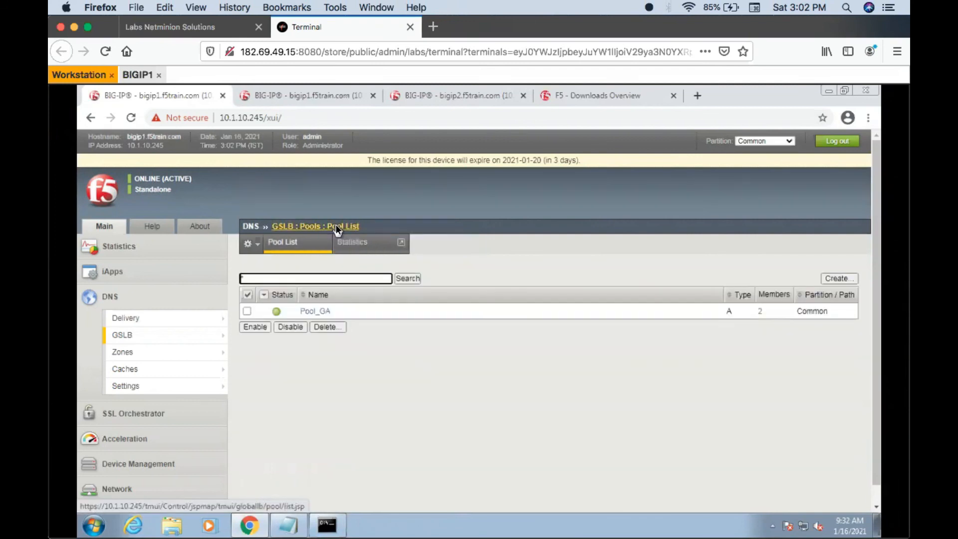
click(302, 311)
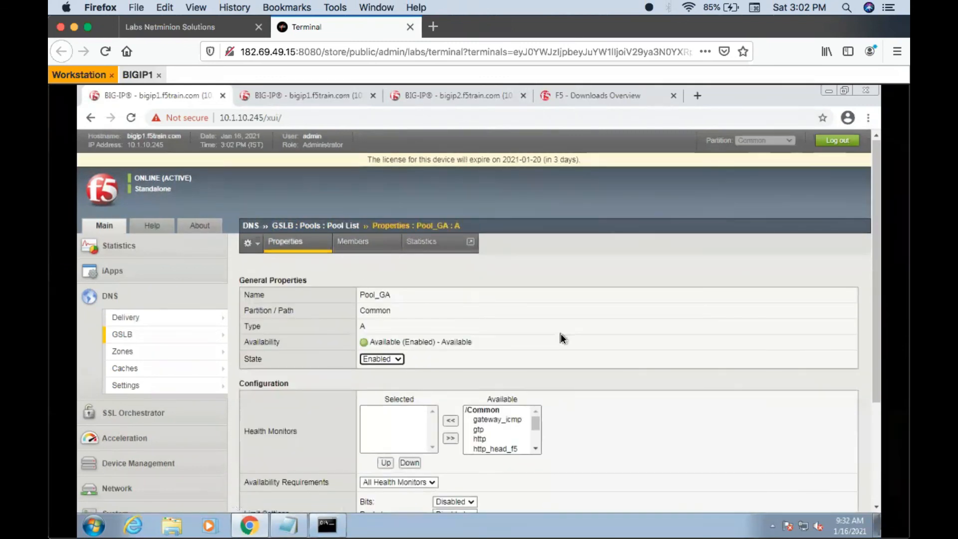
scroll(562, 339, down, 3)
scroll(563, 338, down, 1)
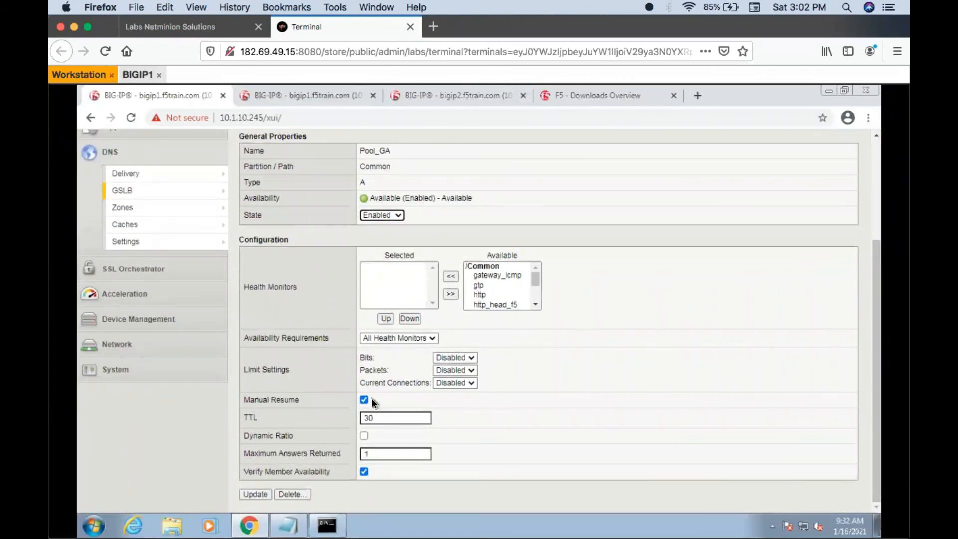
click(450, 96)
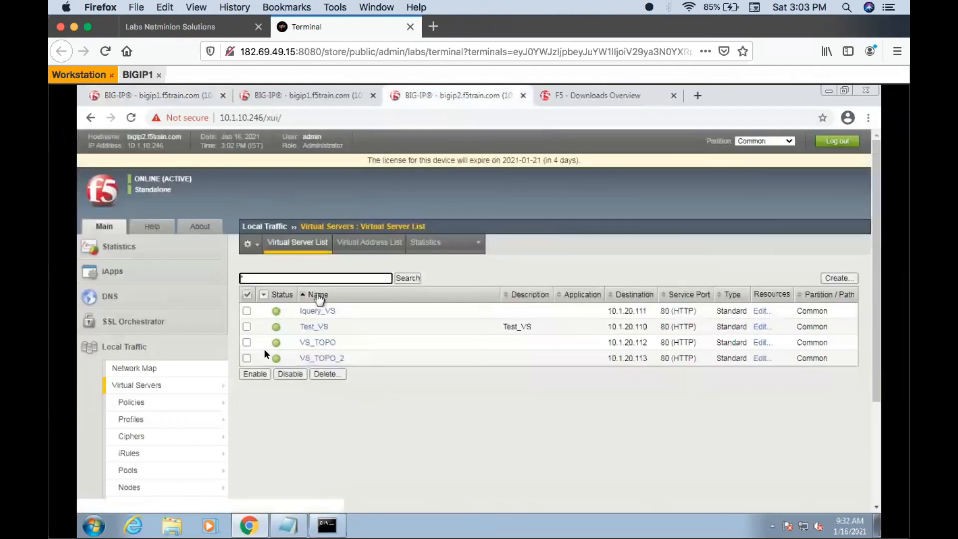
mouse_move(277, 348)
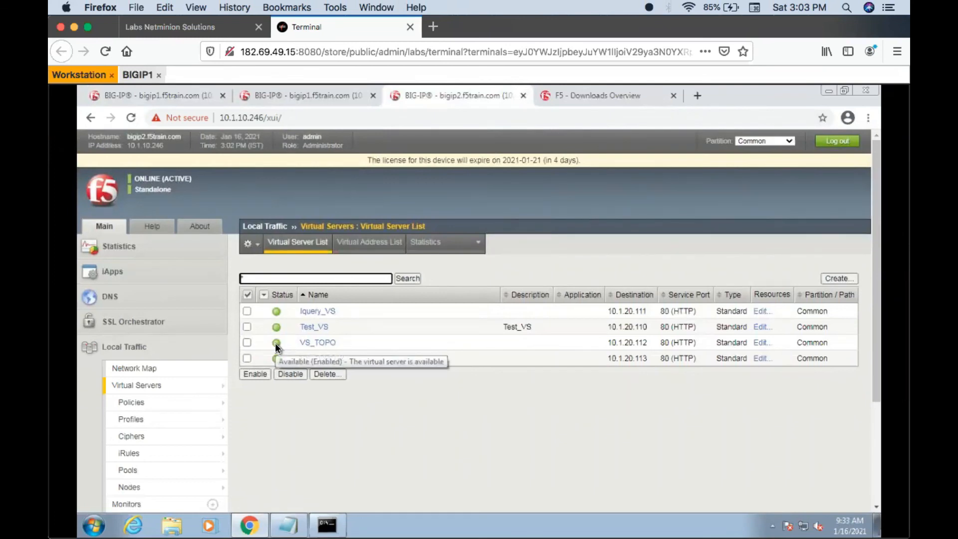
click(158, 94)
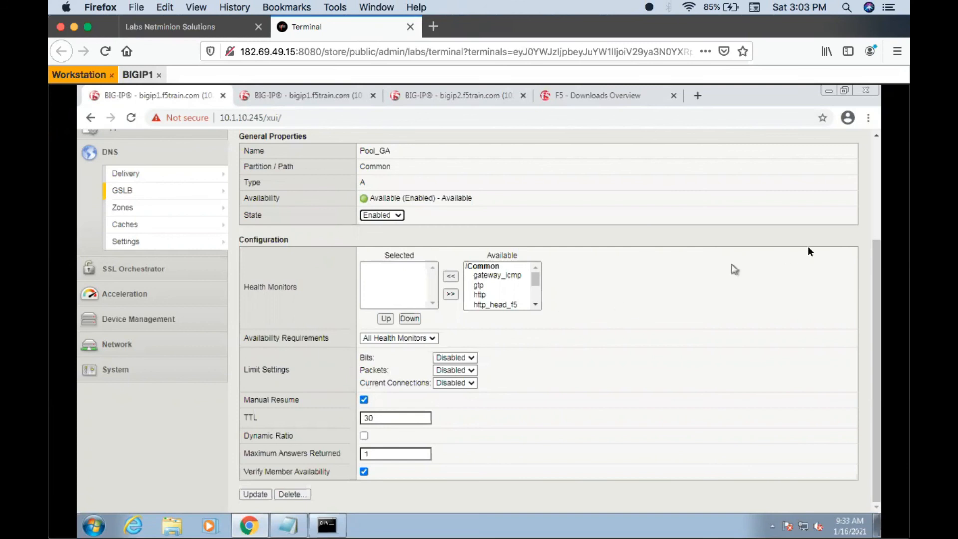
- Return to the Pool_GA members on bigip1 and query test.wip.com again in nslookup
drag(875, 252, 873, 157)
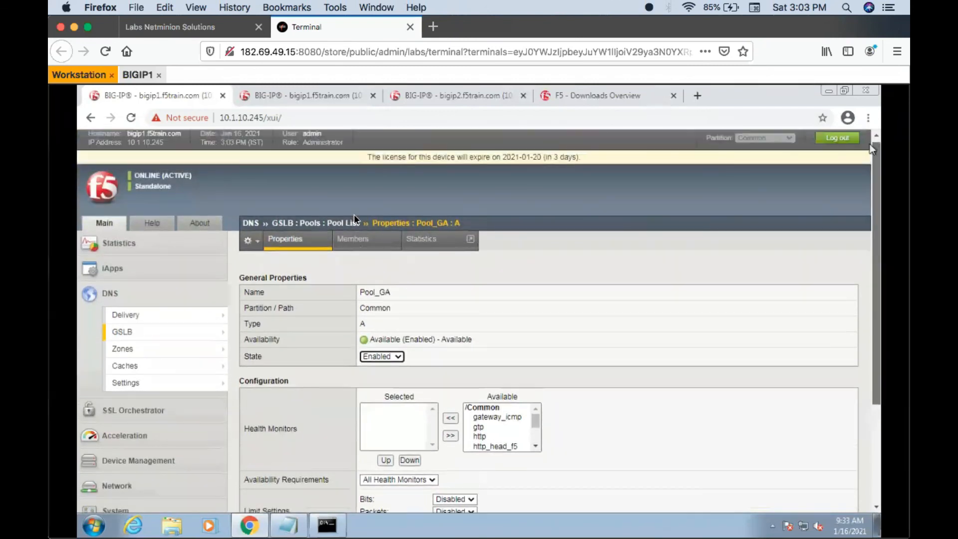
click(358, 249)
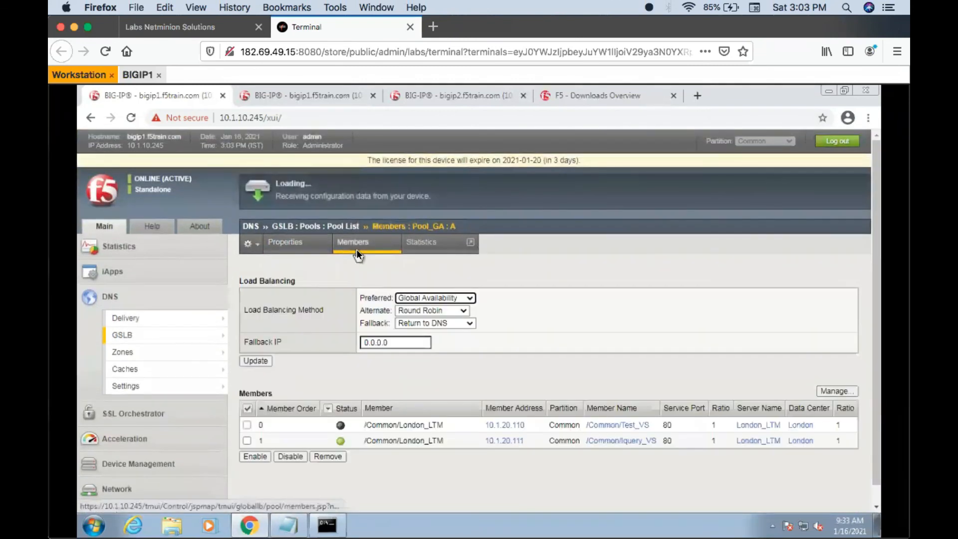
click(325, 528)
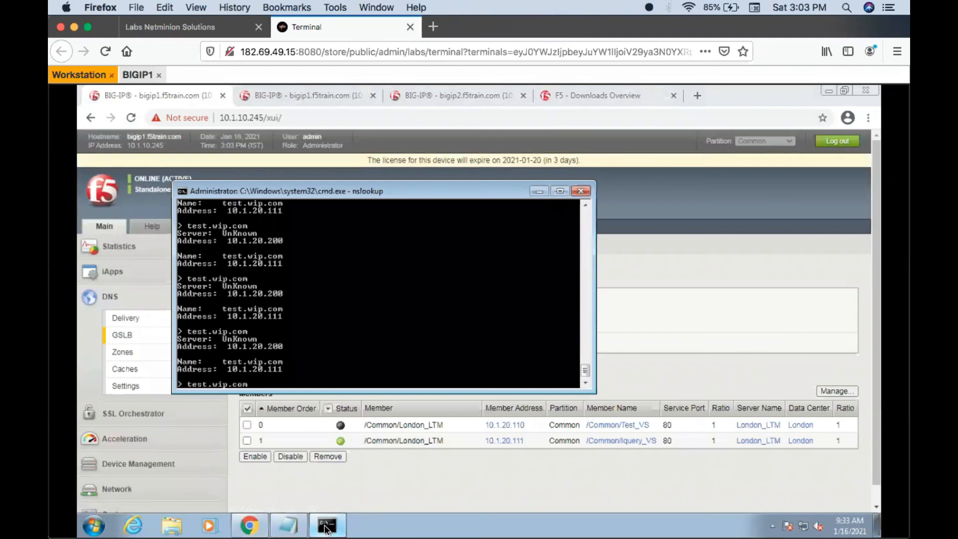
key(Up)
key(Return)
click(325, 528)
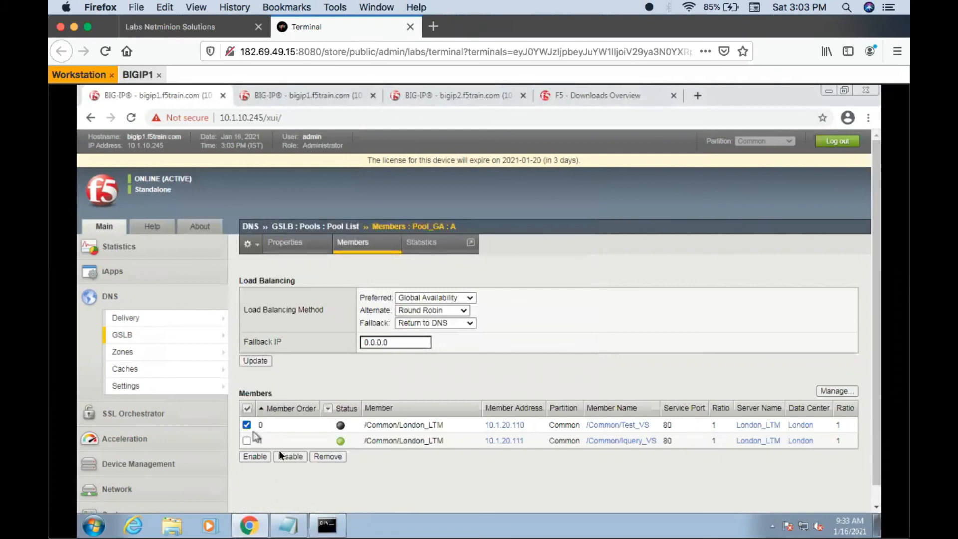
- Manually enable the Test_VS member in Pool_GA and reload the member list
click(258, 456)
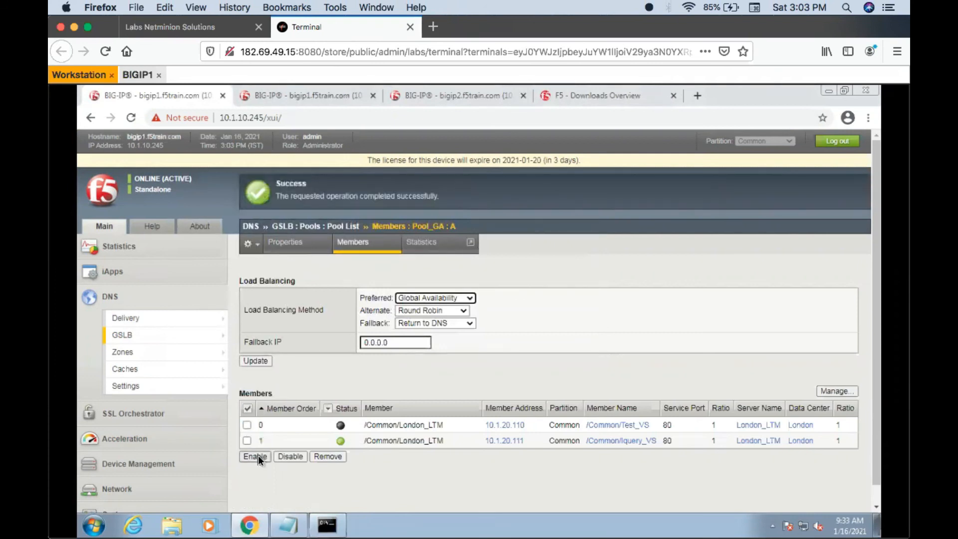
click(361, 248)
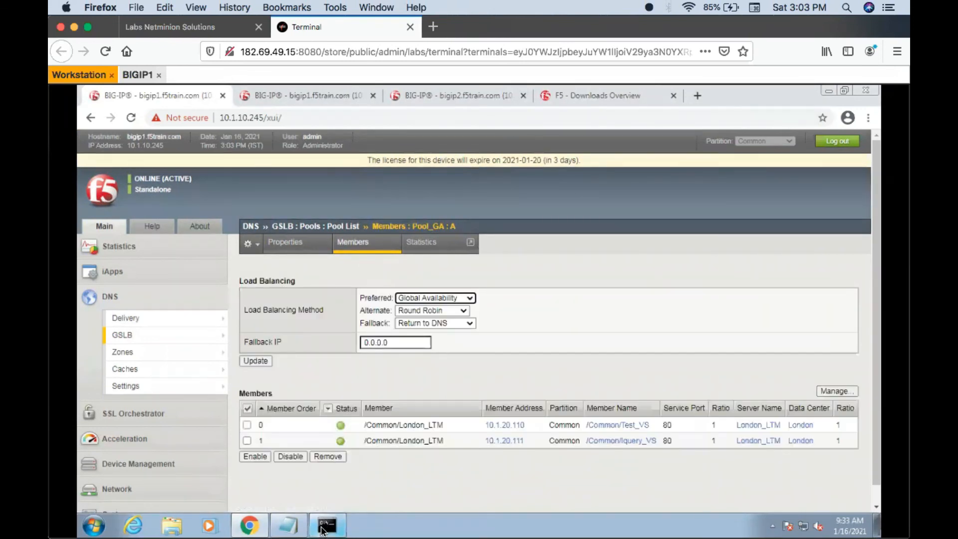
- Query test.wip.com repeatedly in nslookup to check failback after the manual resume of Test_VS
click(323, 527)
key(Up)
key(Return)
key(Up)
key(Return)
key(Up)
key(Return)
key(Up)
key(Return)
key(Up)
key(Return)
key(Up)
key(Return)
key(Up)
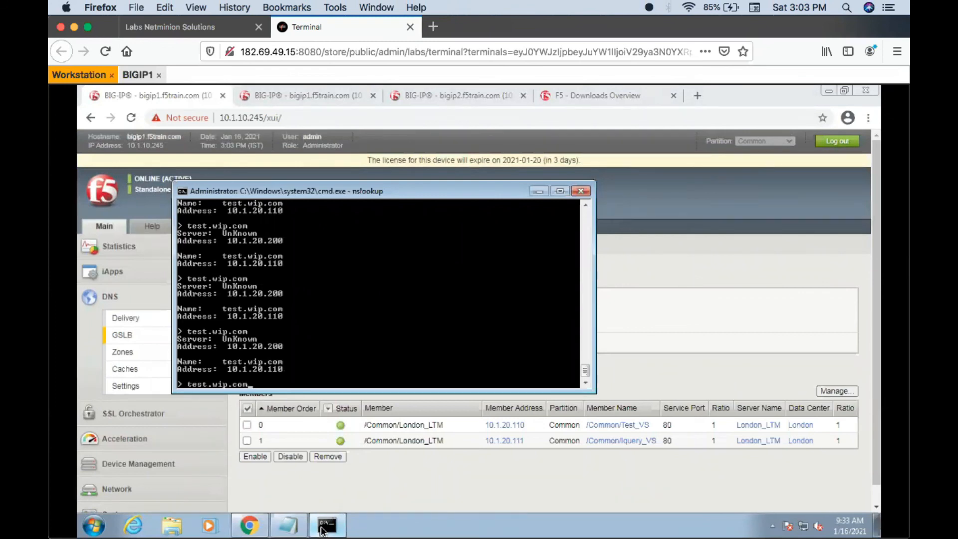
click(353, 487)
- Open Pool_GA's properties again and examine the Manual Resume and TTL settings
click(91, 118)
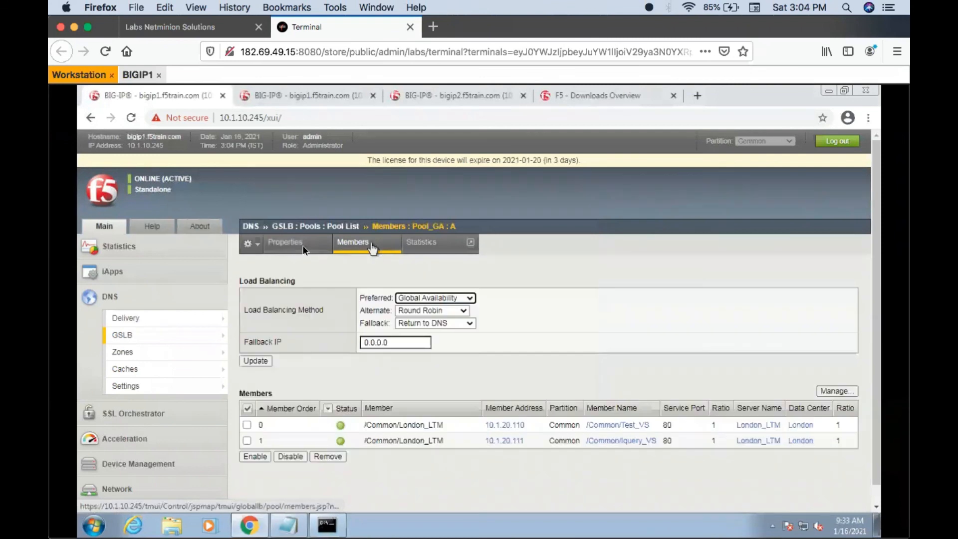
click(303, 244)
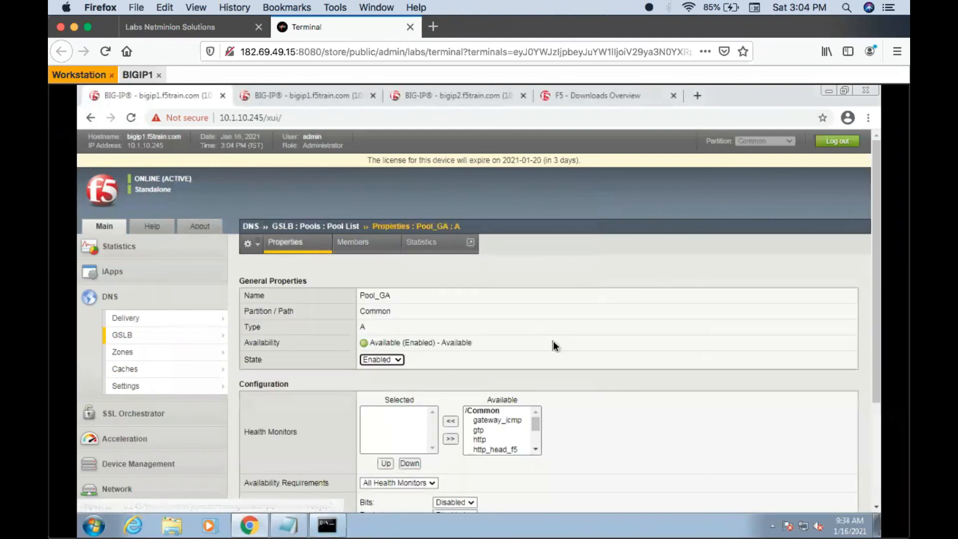
scroll(554, 343, down, 3)
scroll(553, 345, down, 2)
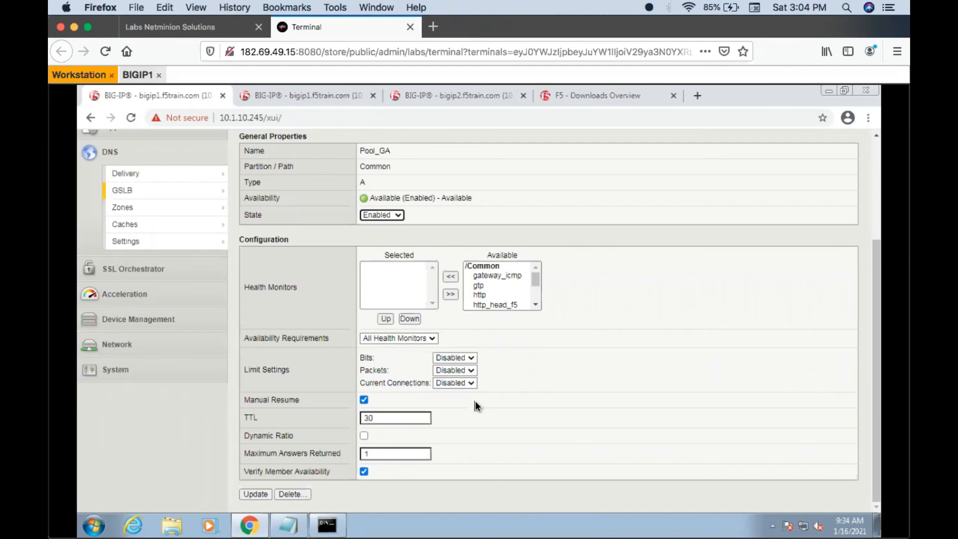
- Disable the Test_VS virtual server on bigip2 to simulate another outage
click(327, 525)
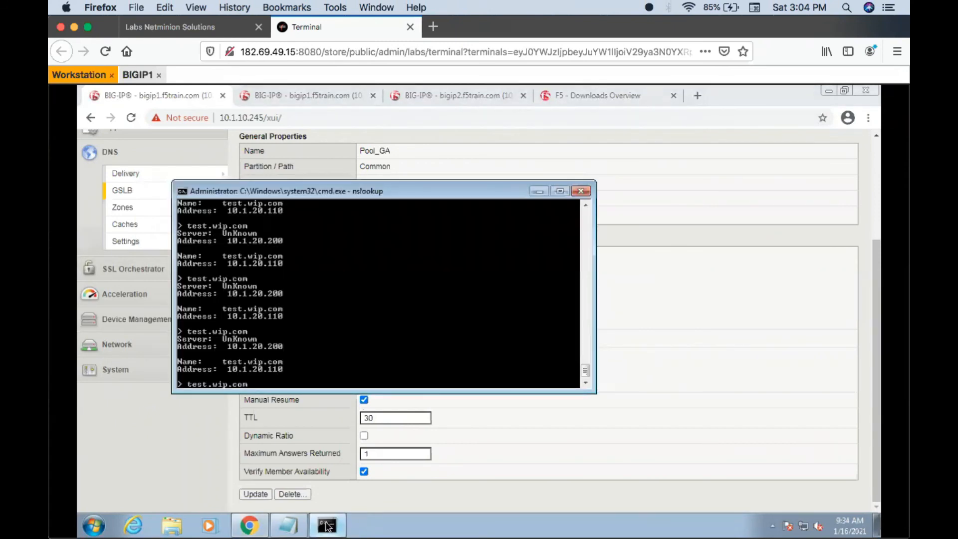
key(Escape)
click(445, 97)
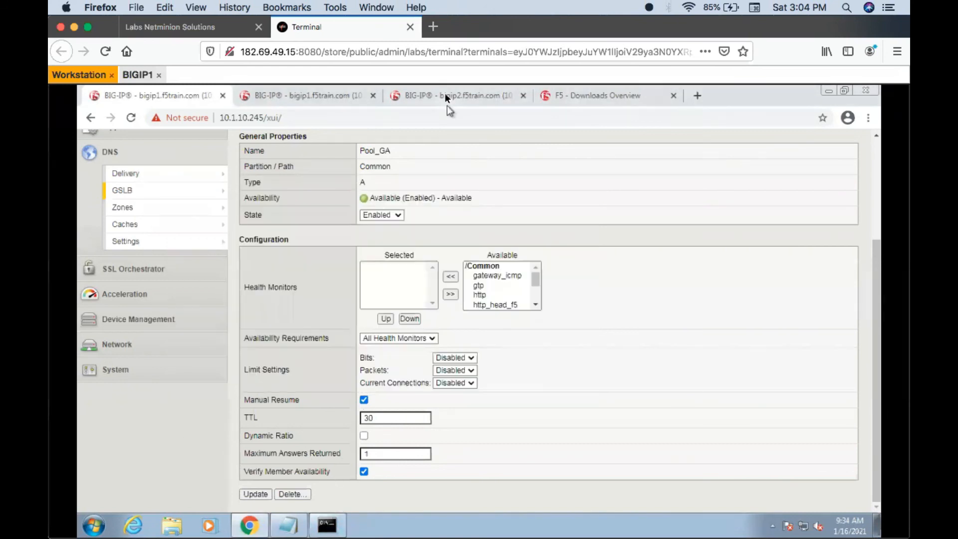
click(446, 97)
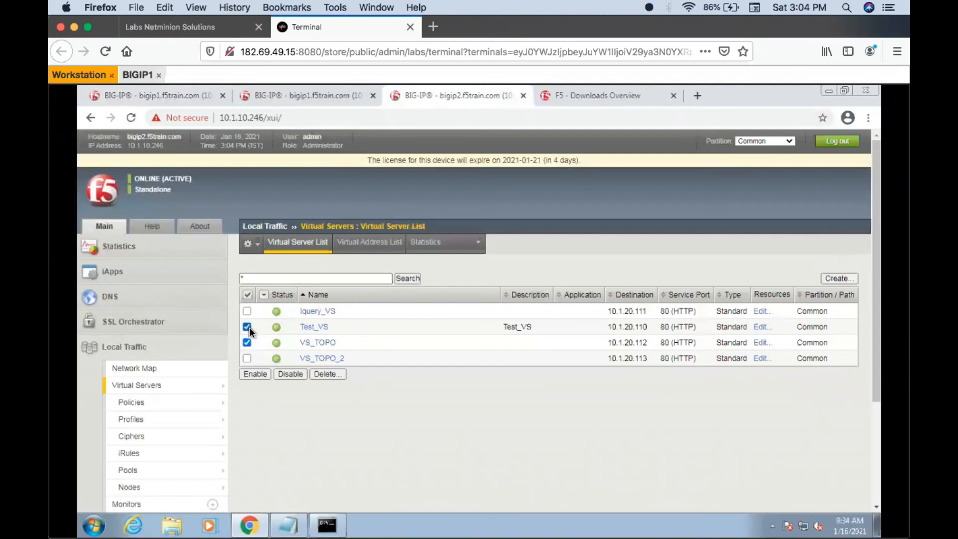
click(287, 375)
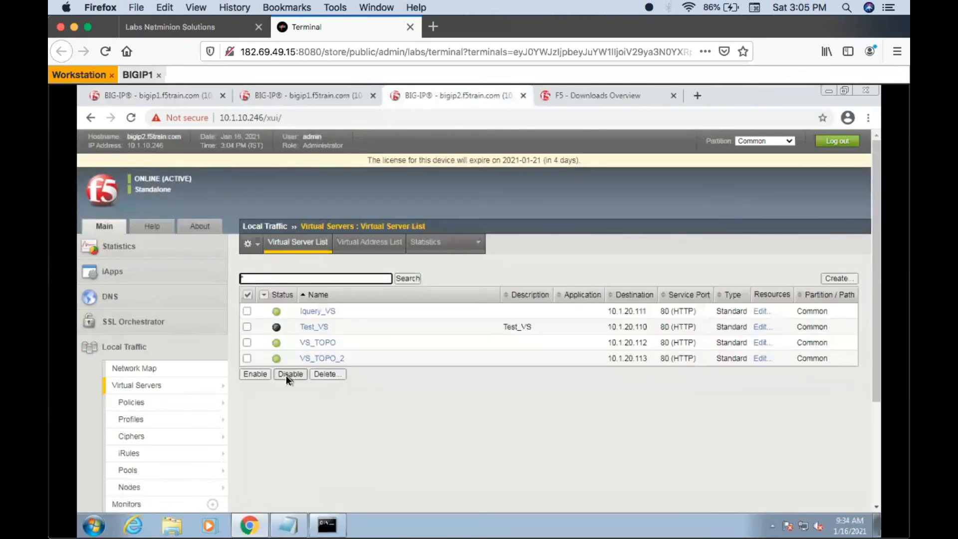
- Return to bigip1 and open Pool_GA's members from the GSLB pool list to check Test_VS's status
click(184, 102)
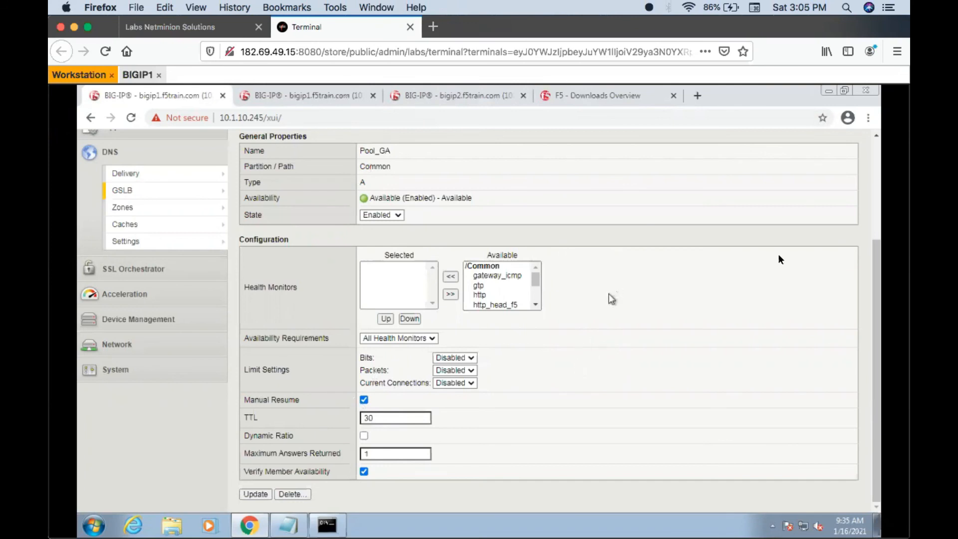
drag(875, 249, 871, 171)
drag(874, 252, 869, 166)
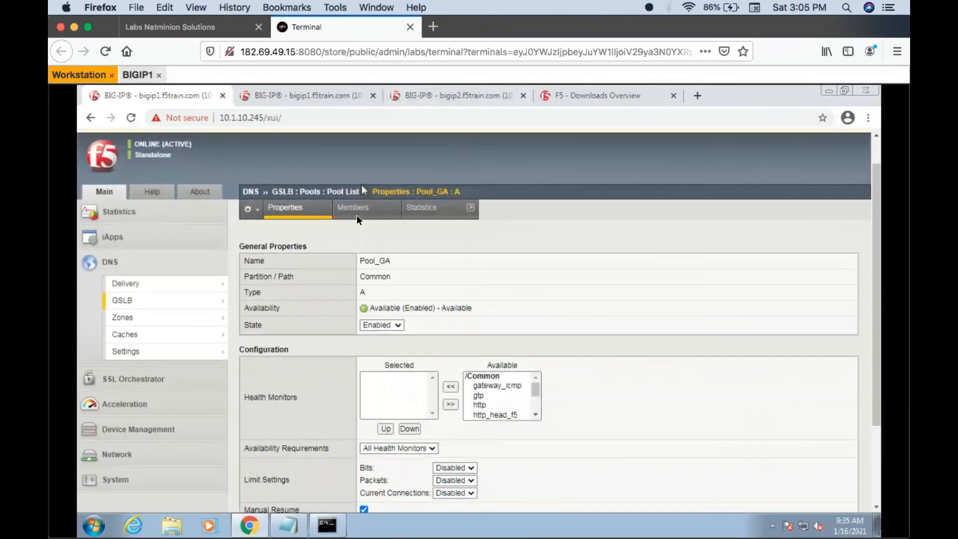
click(356, 192)
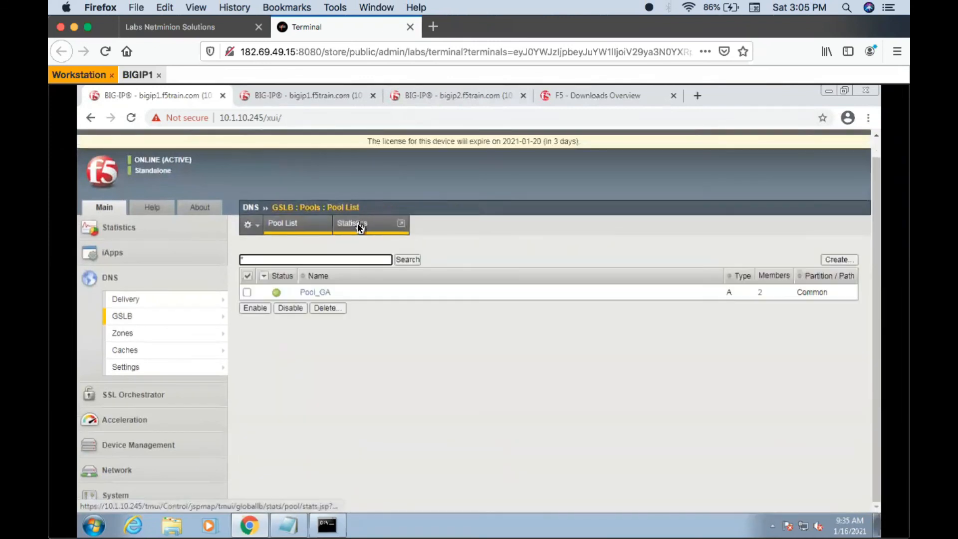
click(313, 291)
click(363, 226)
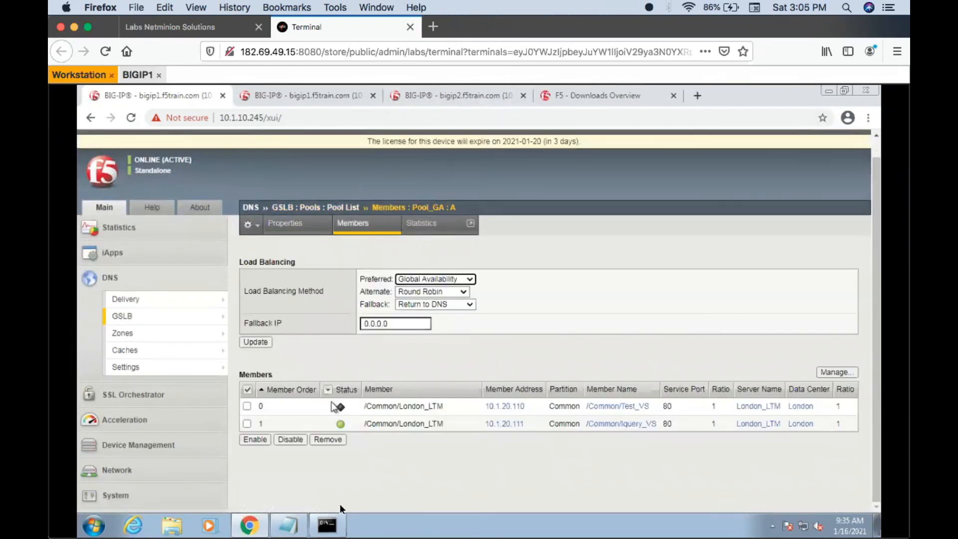
- Query test.wip.com repeatedly in nslookup to check failover, and reload the Pool_GA member list
click(327, 530)
key(Up)
key(Return)
key(Up)
key(Return)
key(Up)
key(Return)
key(Up)
key(Return)
key(Up)
click(339, 524)
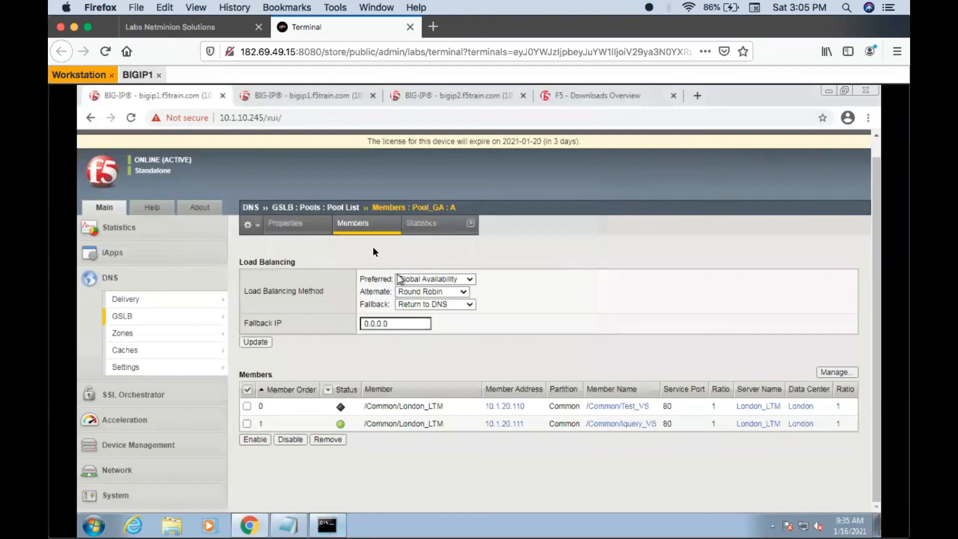
click(367, 228)
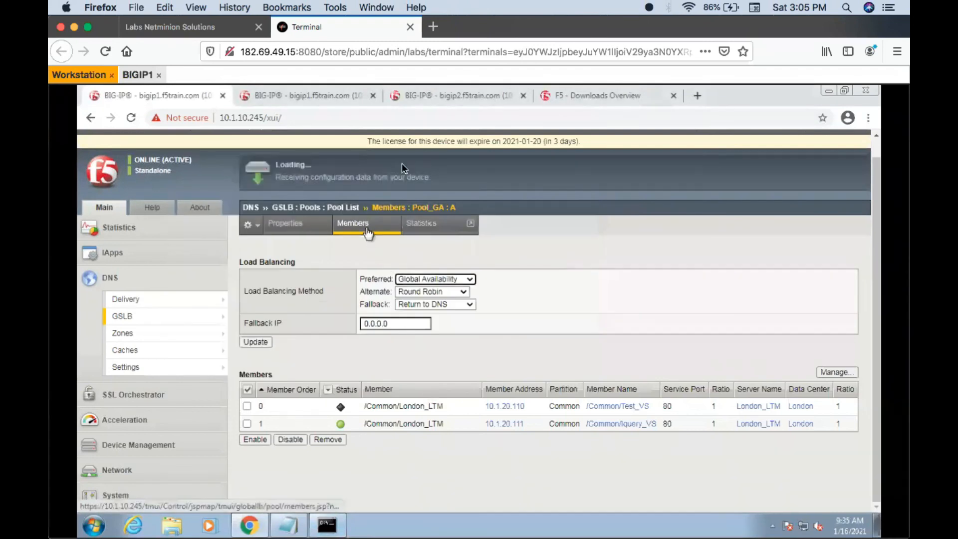
- Re-enable the Test_VS virtual server on bigip2
click(410, 97)
click(246, 327)
click(255, 374)
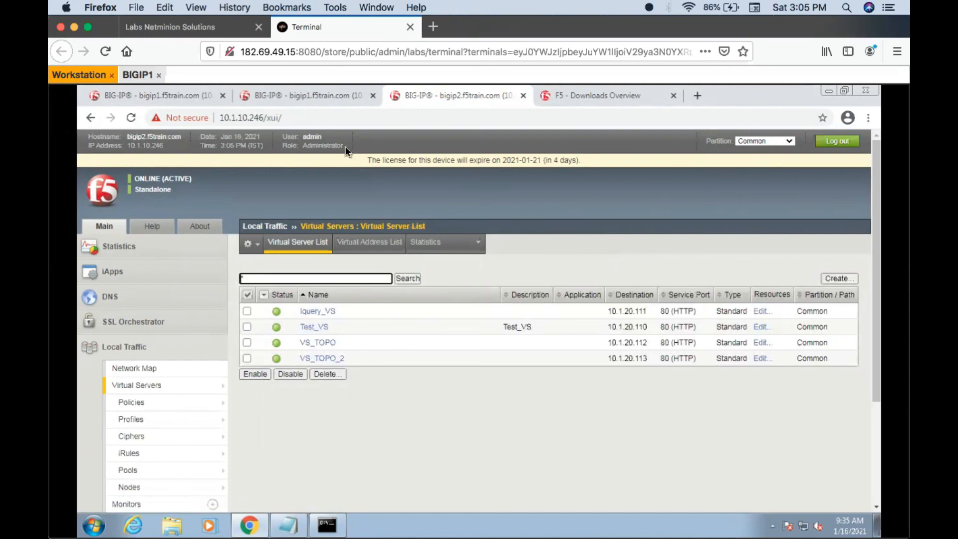
- Reload the Pool_GA member list on bigip1 repeatedly and examine the Test_VS member's status after its recovery
click(160, 98)
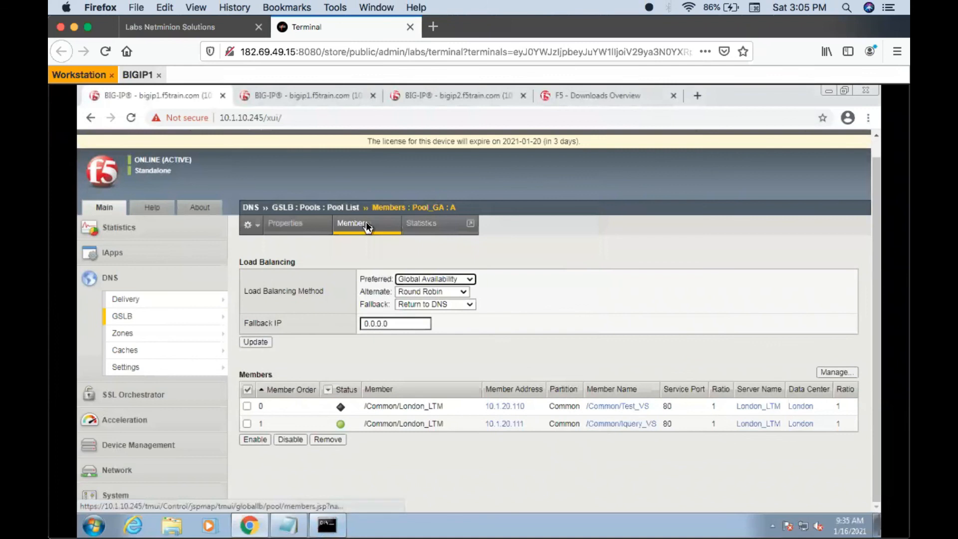
click(366, 225)
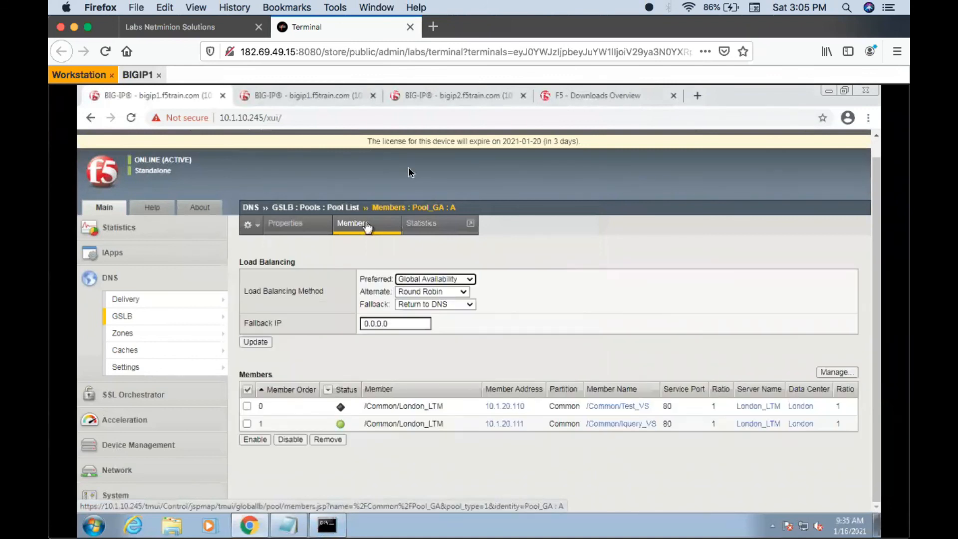
click(433, 92)
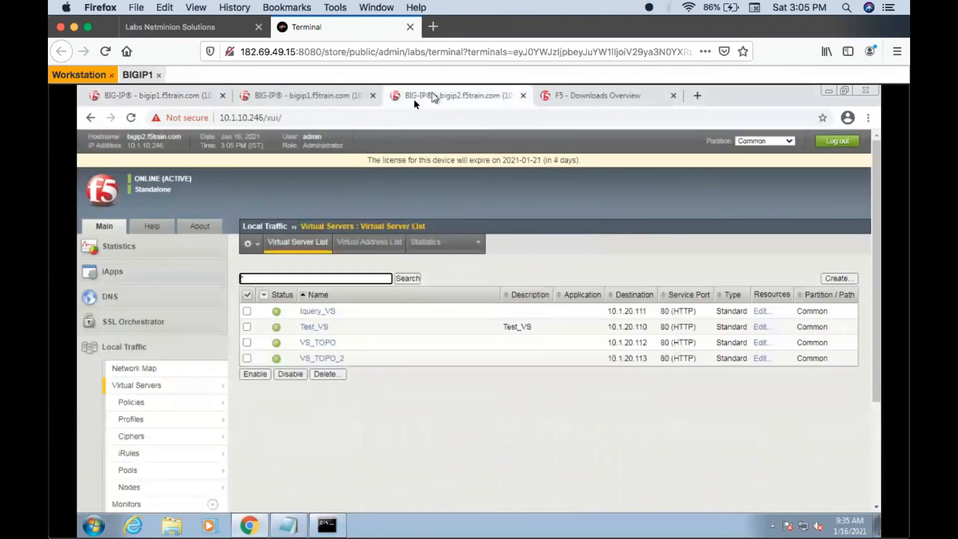
click(130, 101)
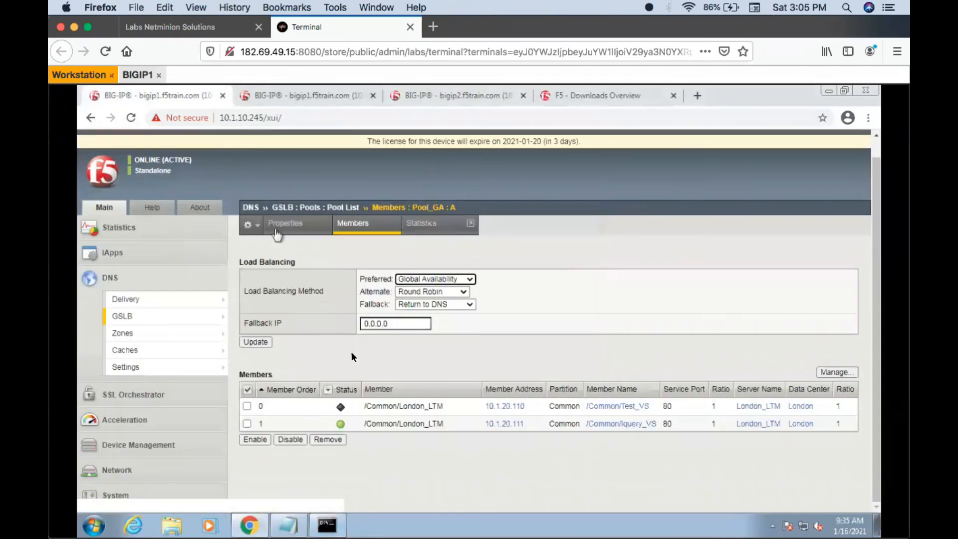
click(365, 223)
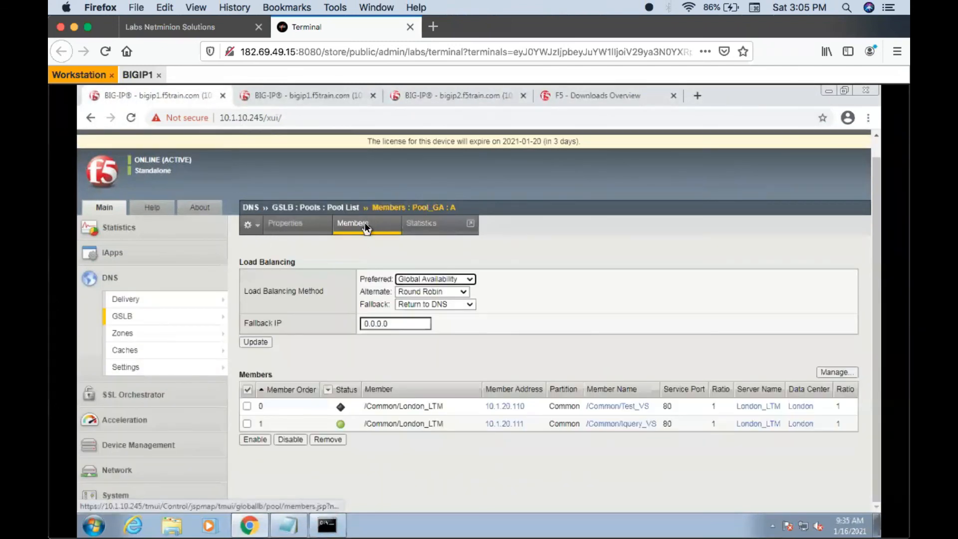
click(365, 224)
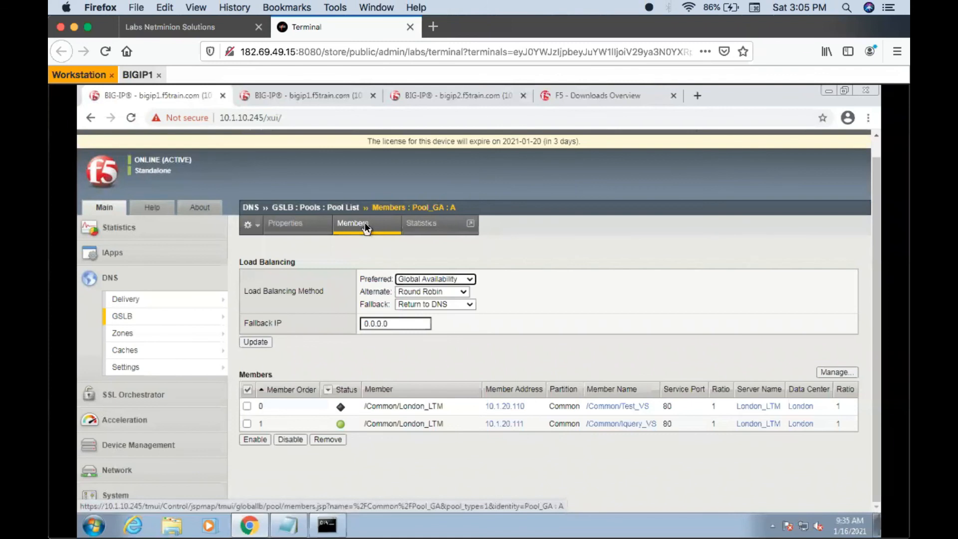
click(366, 226)
click(364, 222)
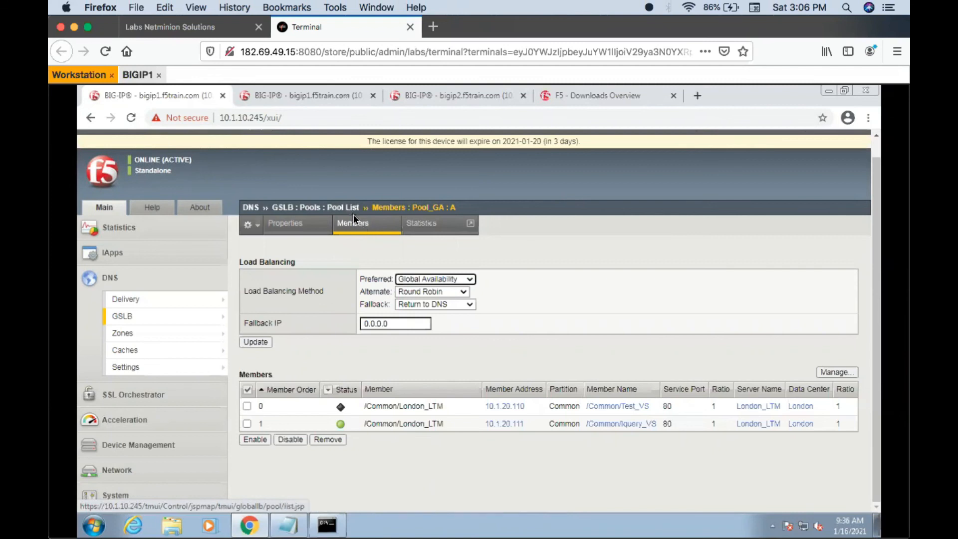
click(352, 219)
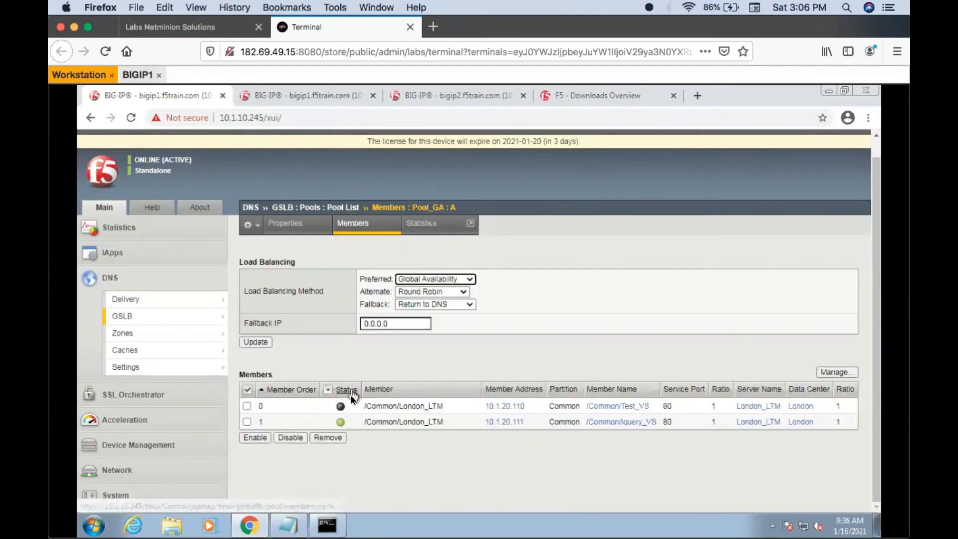
mouse_move(340, 410)
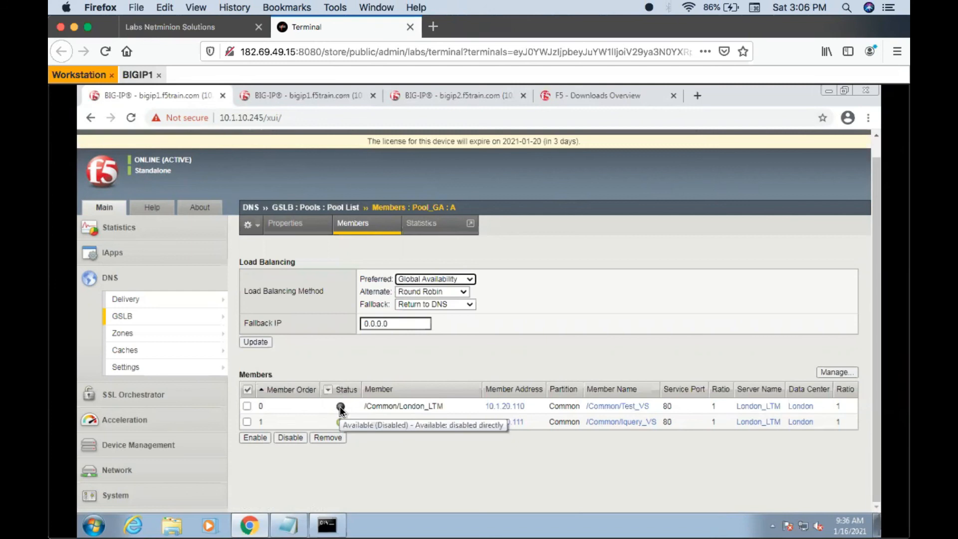
- Enable the recovered Test_VS member in Pool_GA and refresh the pool's member list
click(247, 406)
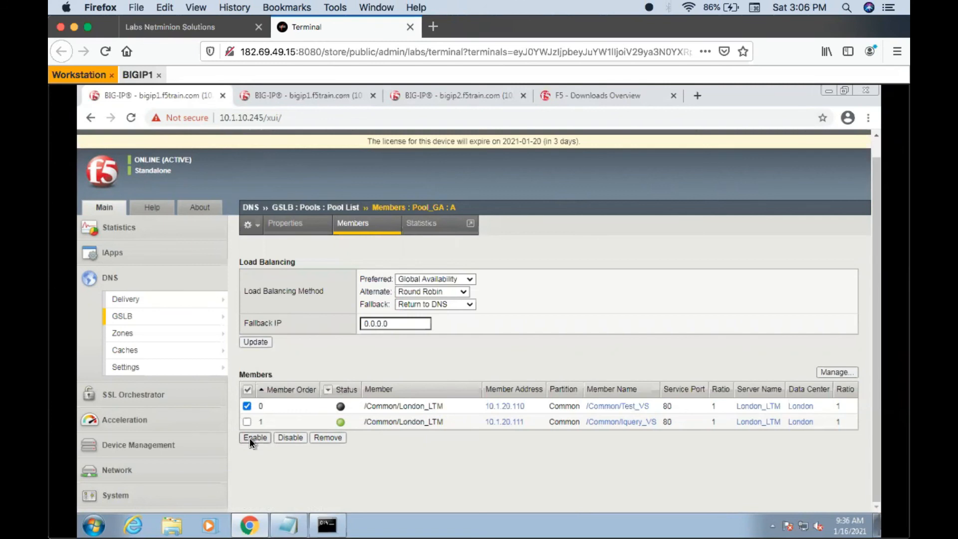
click(250, 438)
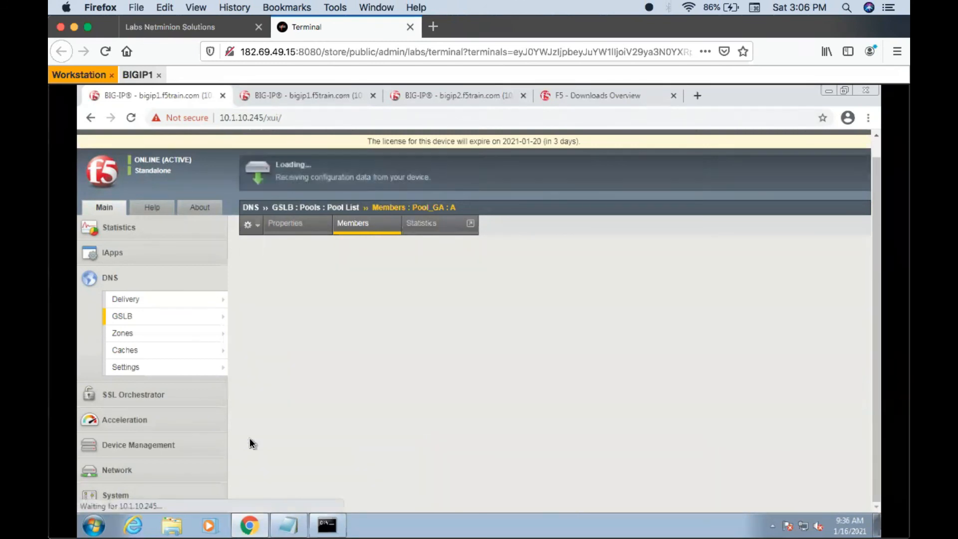
click(323, 526)
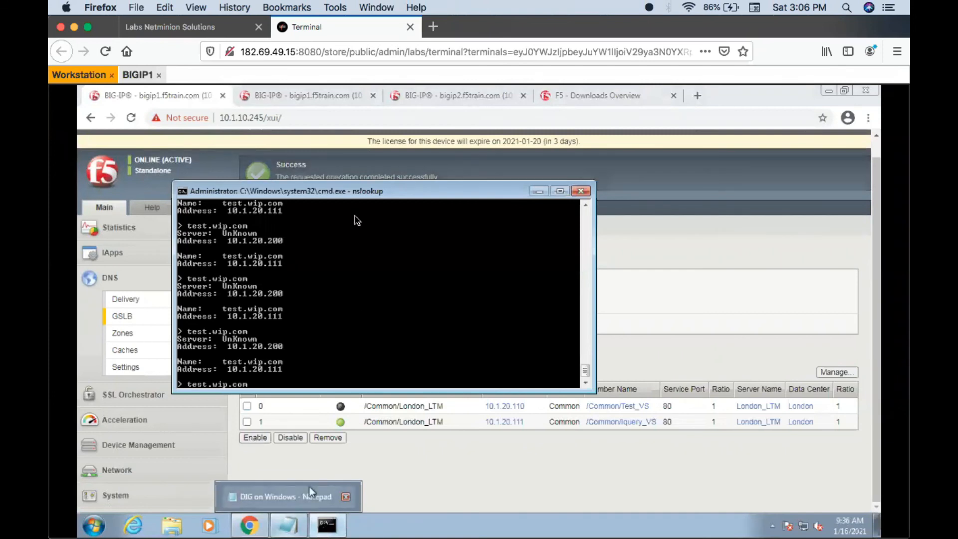
click(539, 191)
click(366, 223)
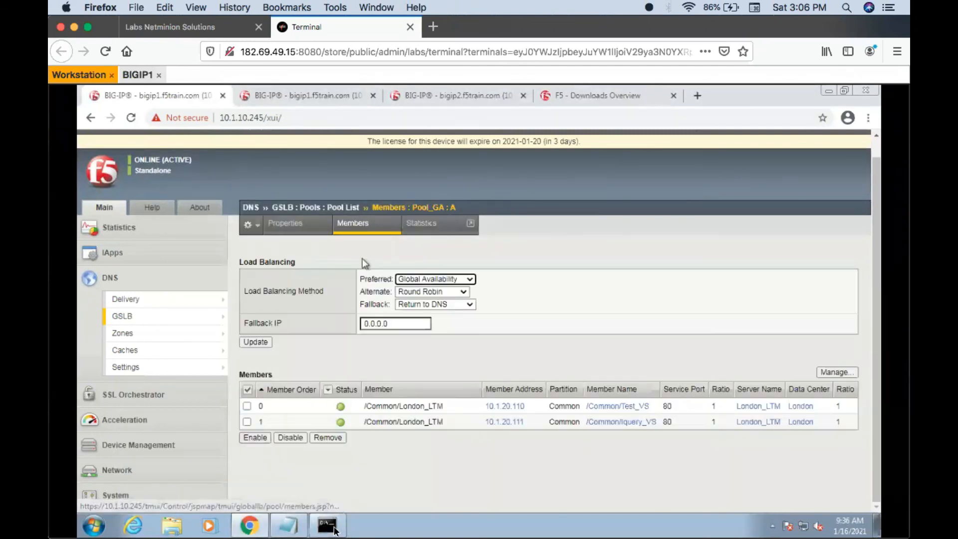
- Query test.wip.com twice in nslookup to check which member address is returned with Test_VS re-enabled
click(329, 526)
key(Return)
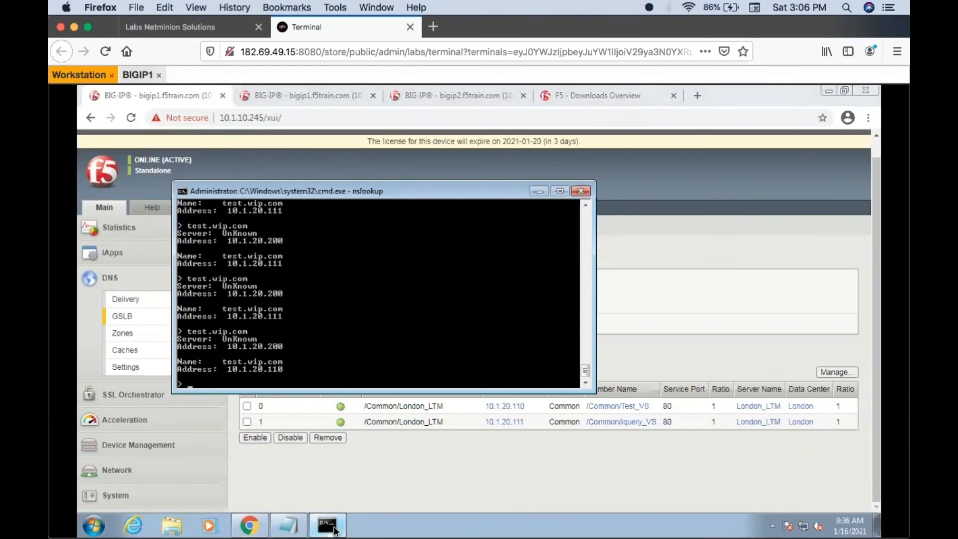
key(Up)
key(Return)
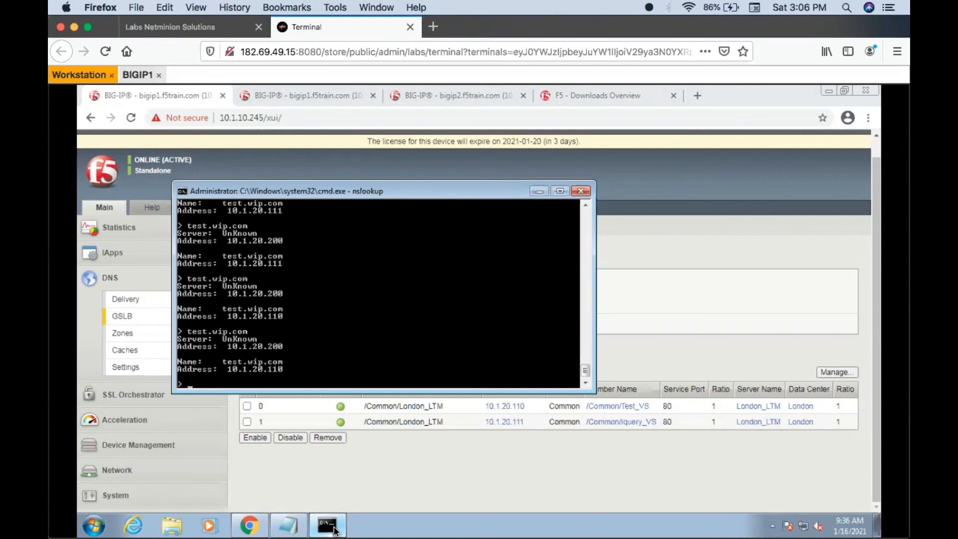